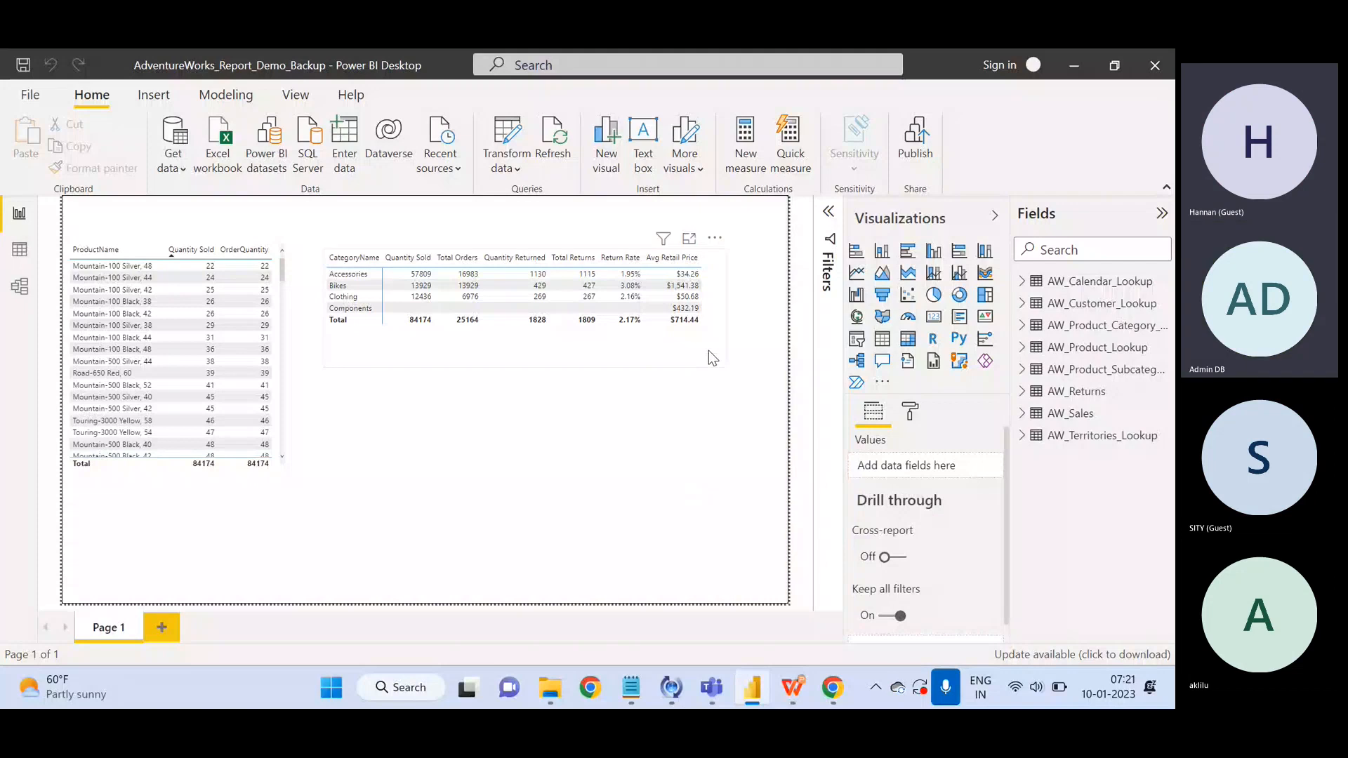
Select the category matrix and bring up the OrderQuantity column properties from the AW_Sales table's fields.
{"action": "left_click", "coordinate": [710, 349]}
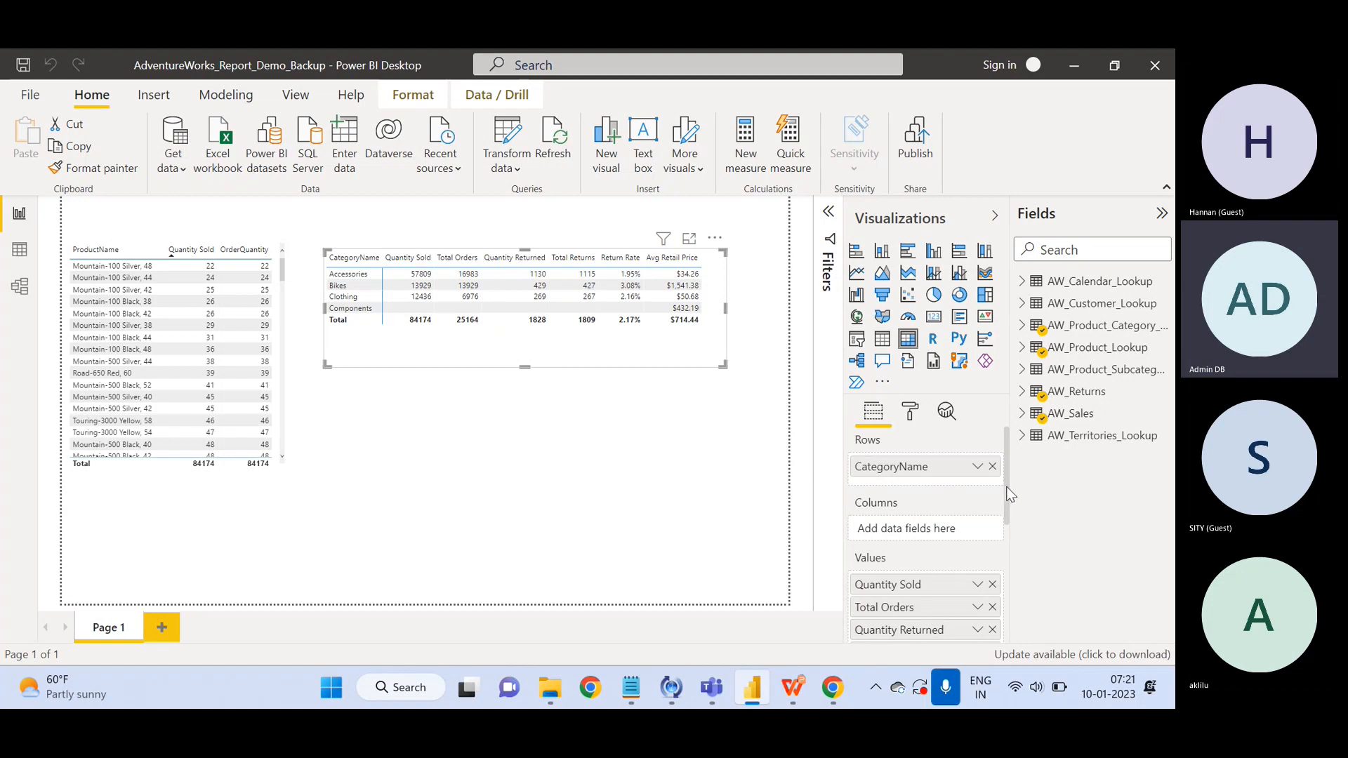
{"action": "scroll", "coordinate": [1008, 495], "scroll_direction": "down", "scroll_amount": 2}
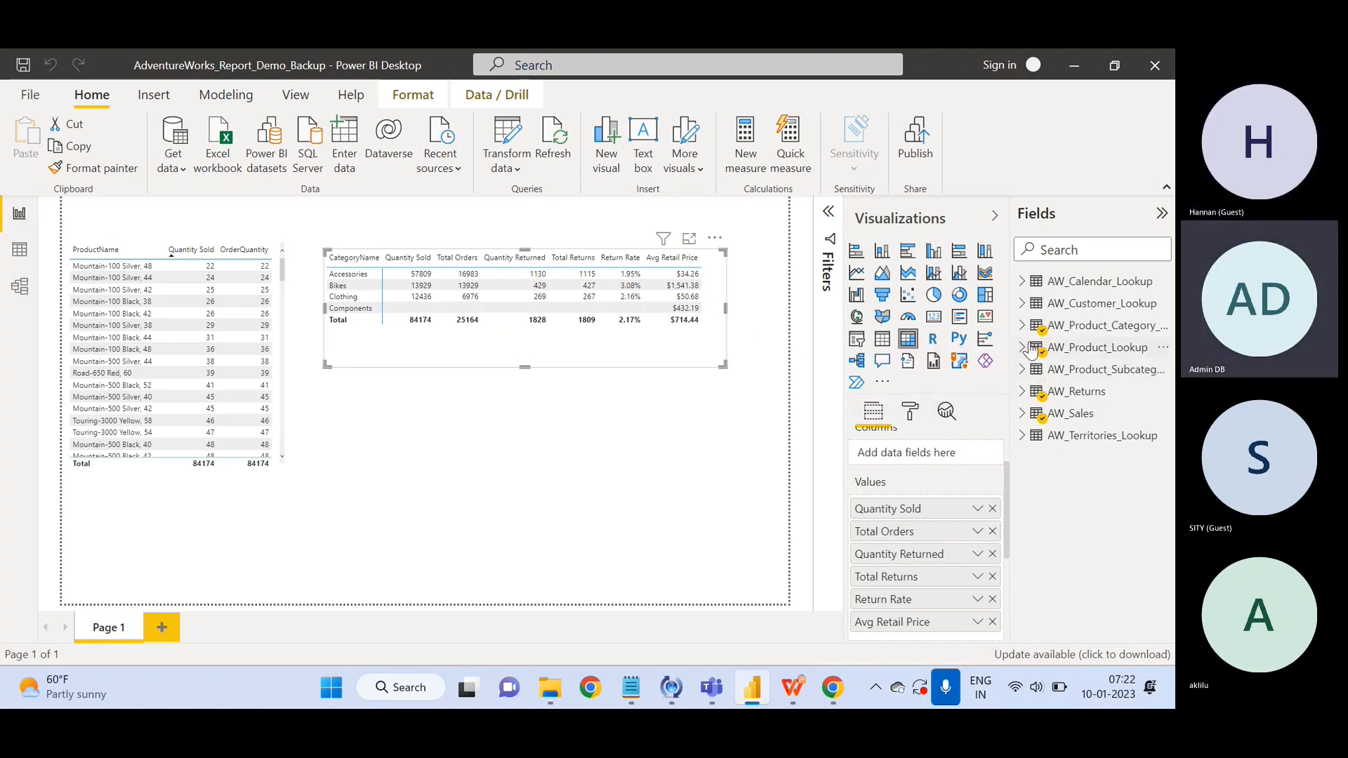
{"action": "left_click", "coordinate": [1023, 416]}
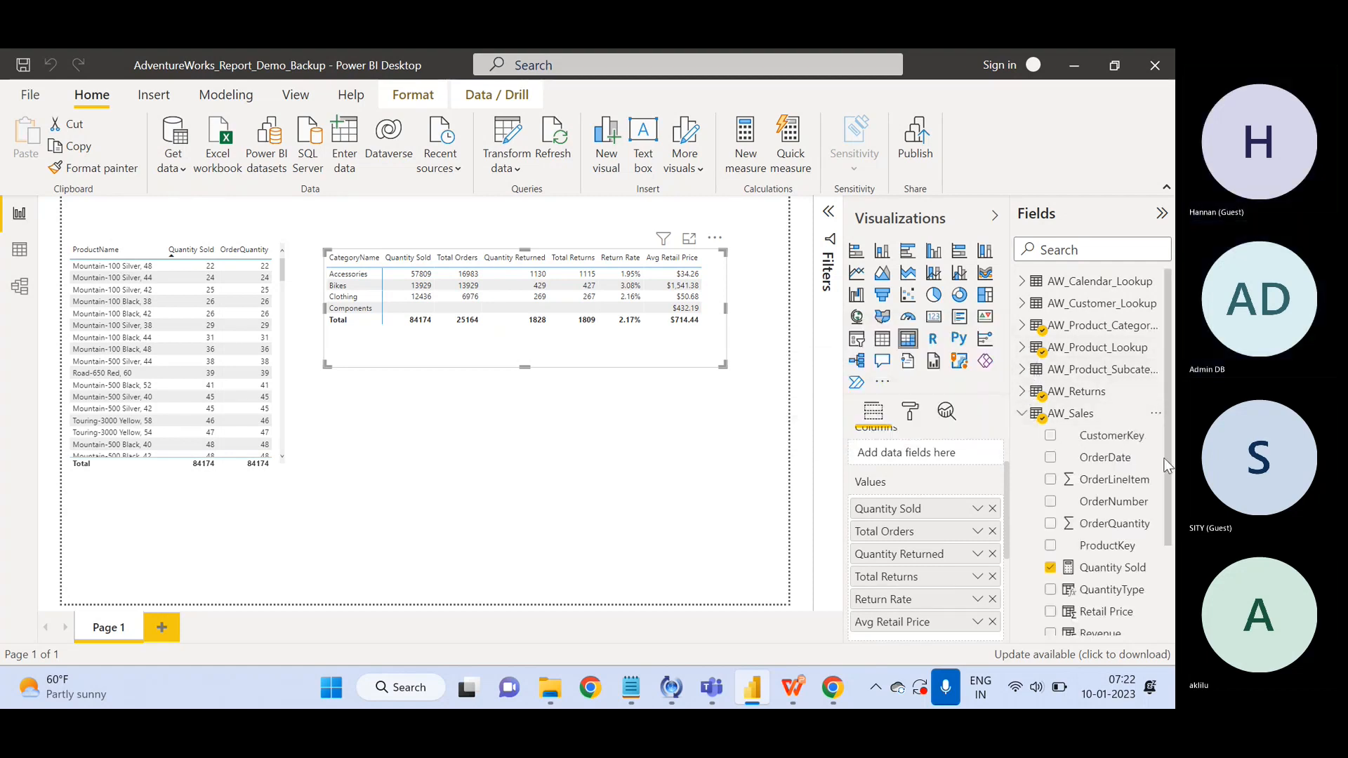
{"action": "scroll", "coordinate": [1166, 465], "scroll_direction": "down", "scroll_amount": 3}
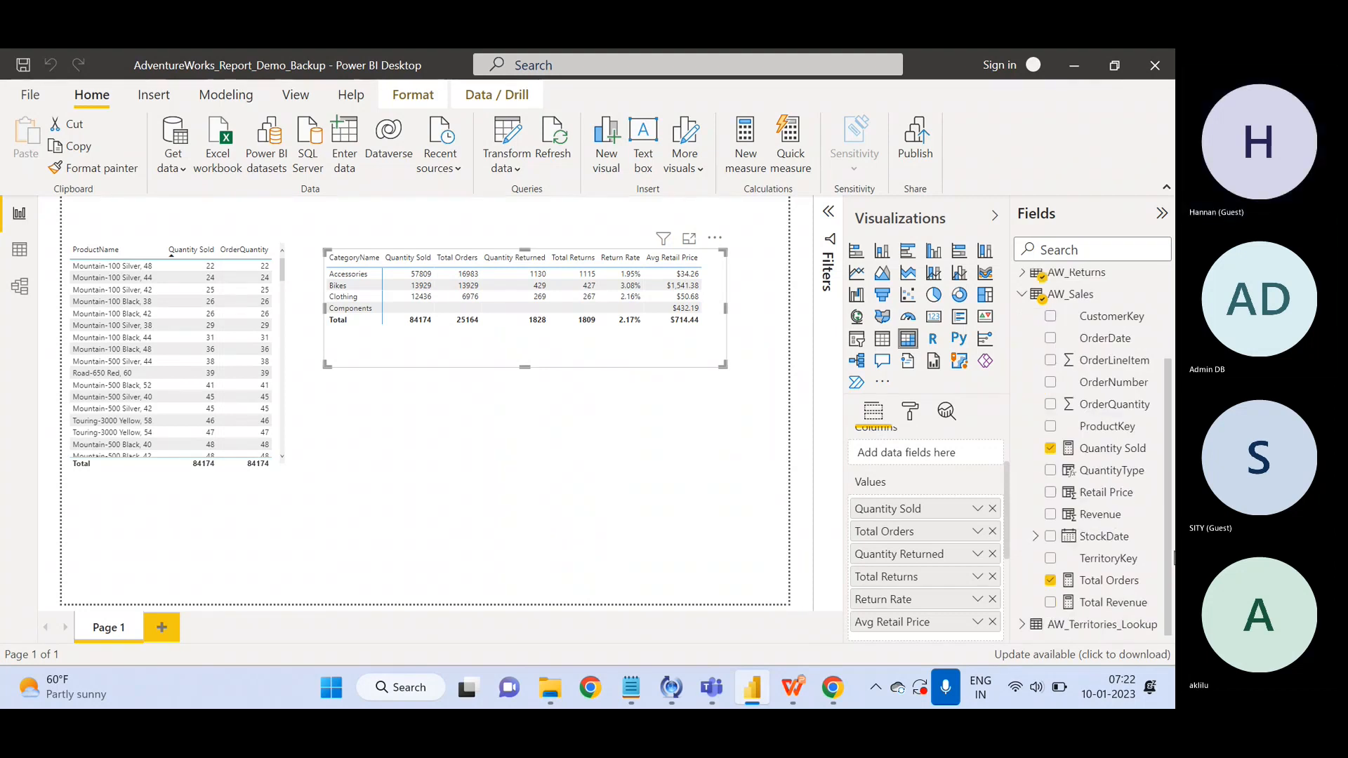
{"action": "left_click_drag", "start_coordinate": [1174, 553], "coordinate": [1173, 534]}
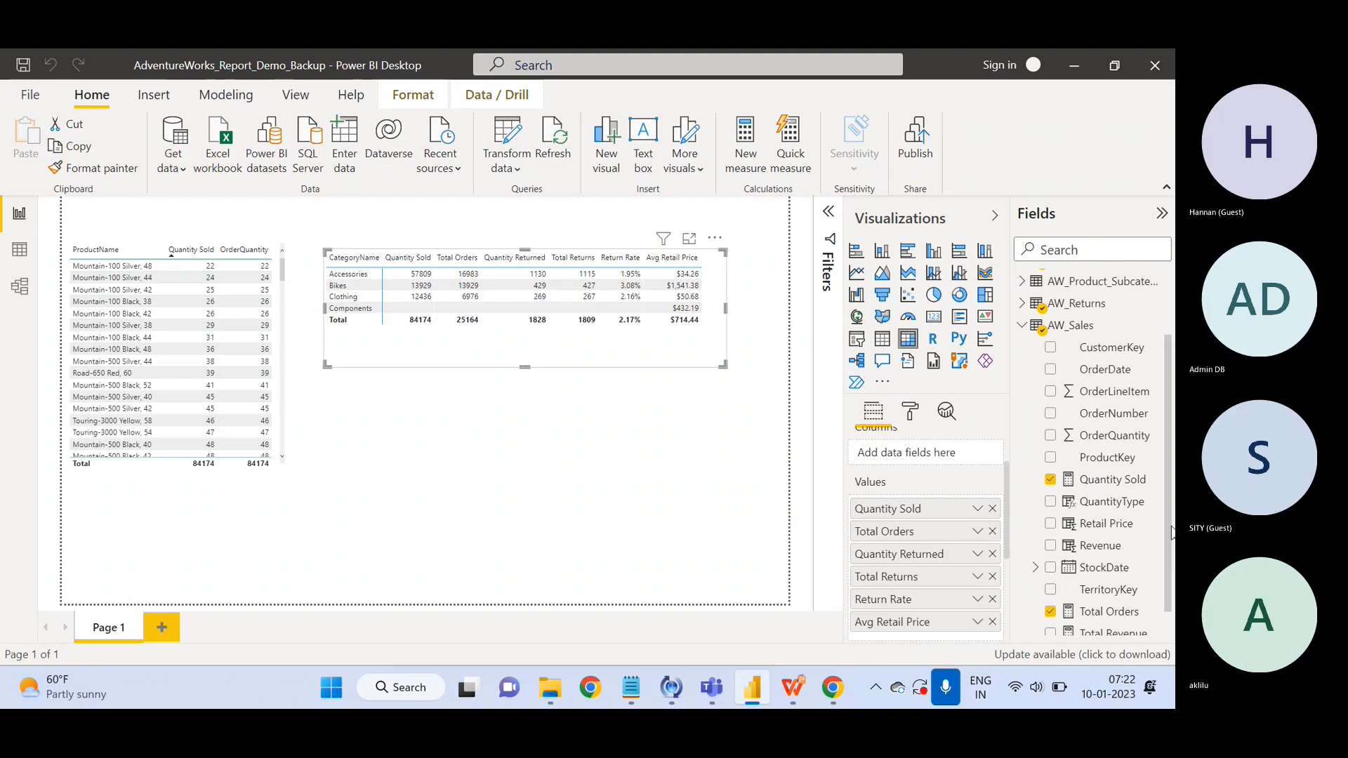
{"action": "left_click", "coordinate": [1102, 442]}
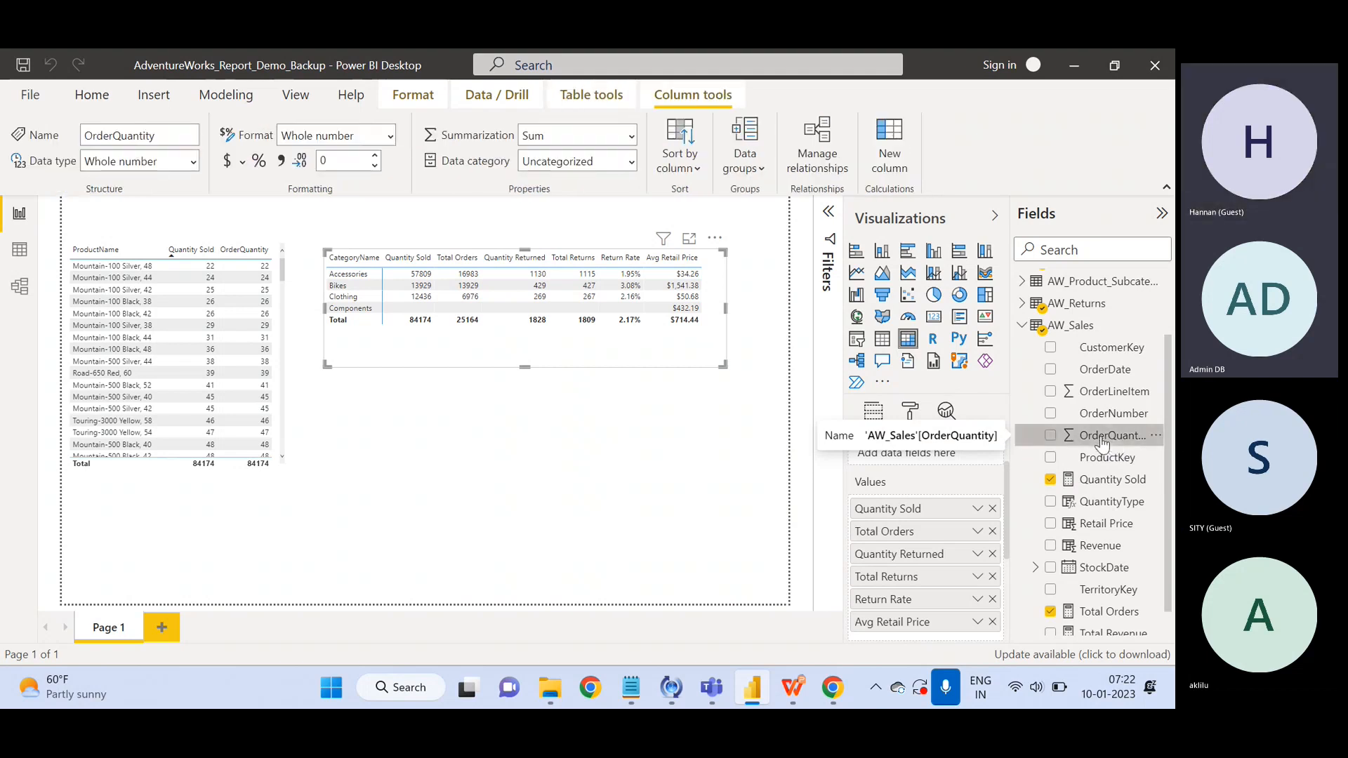
Examine the OrderQuantity column in the AW_Sales table's data and return to the report.
{"action": "left_click", "coordinate": [20, 250]}
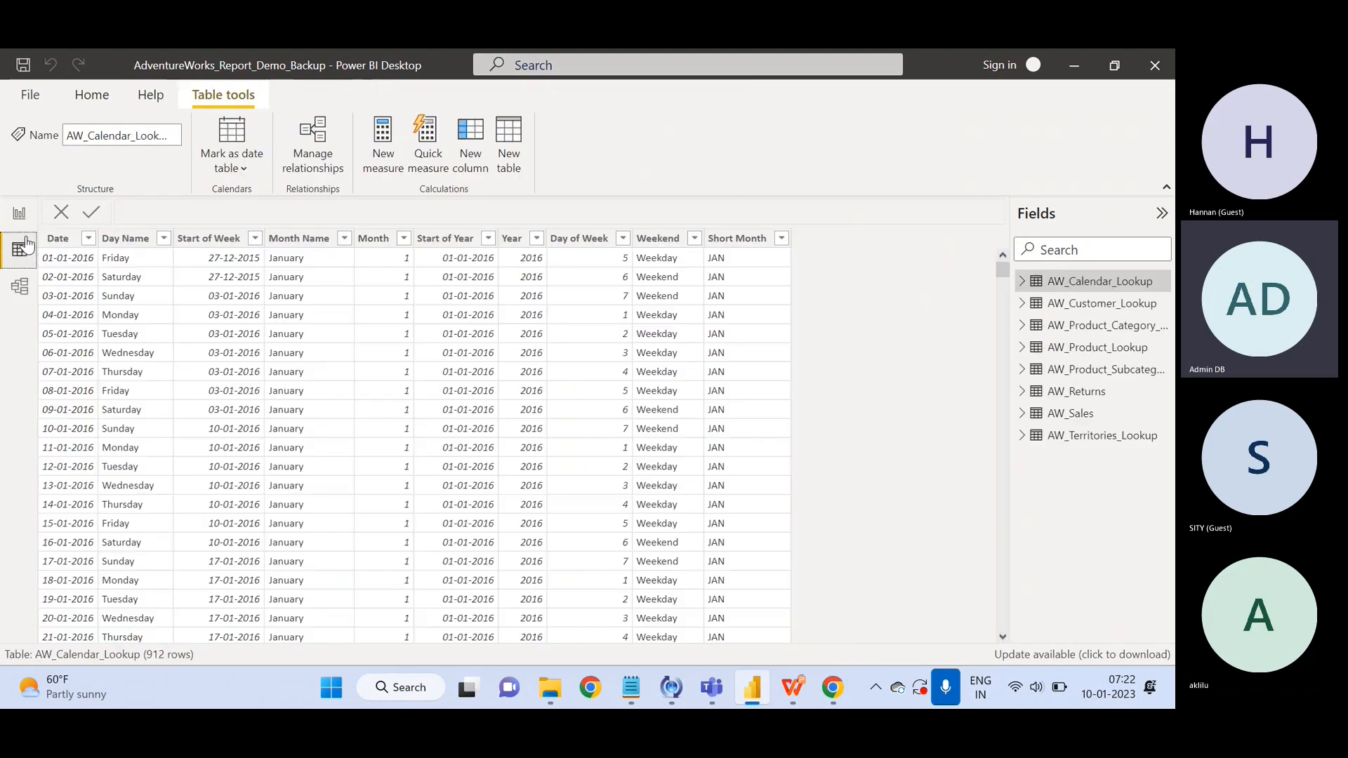
{"action": "left_click", "coordinate": [1070, 416]}
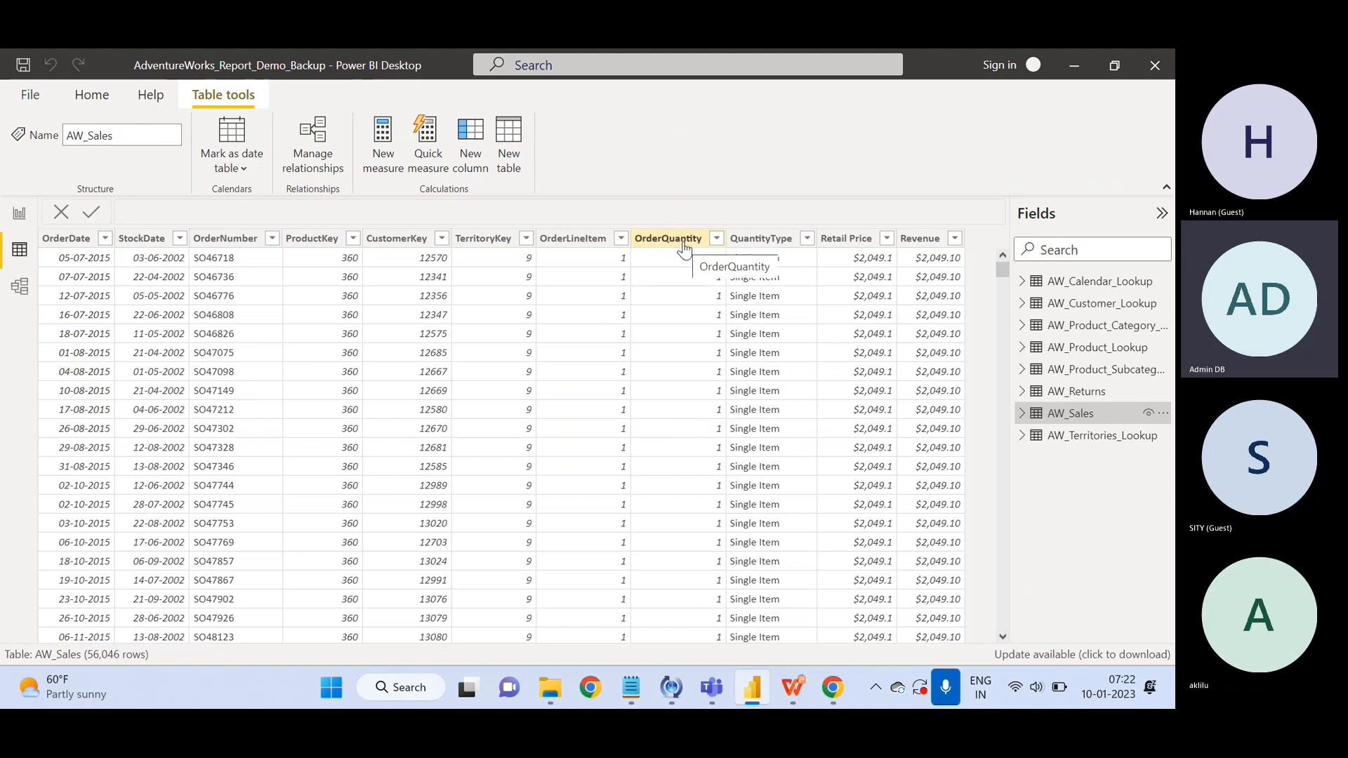
{"action": "left_click", "coordinate": [19, 223]}
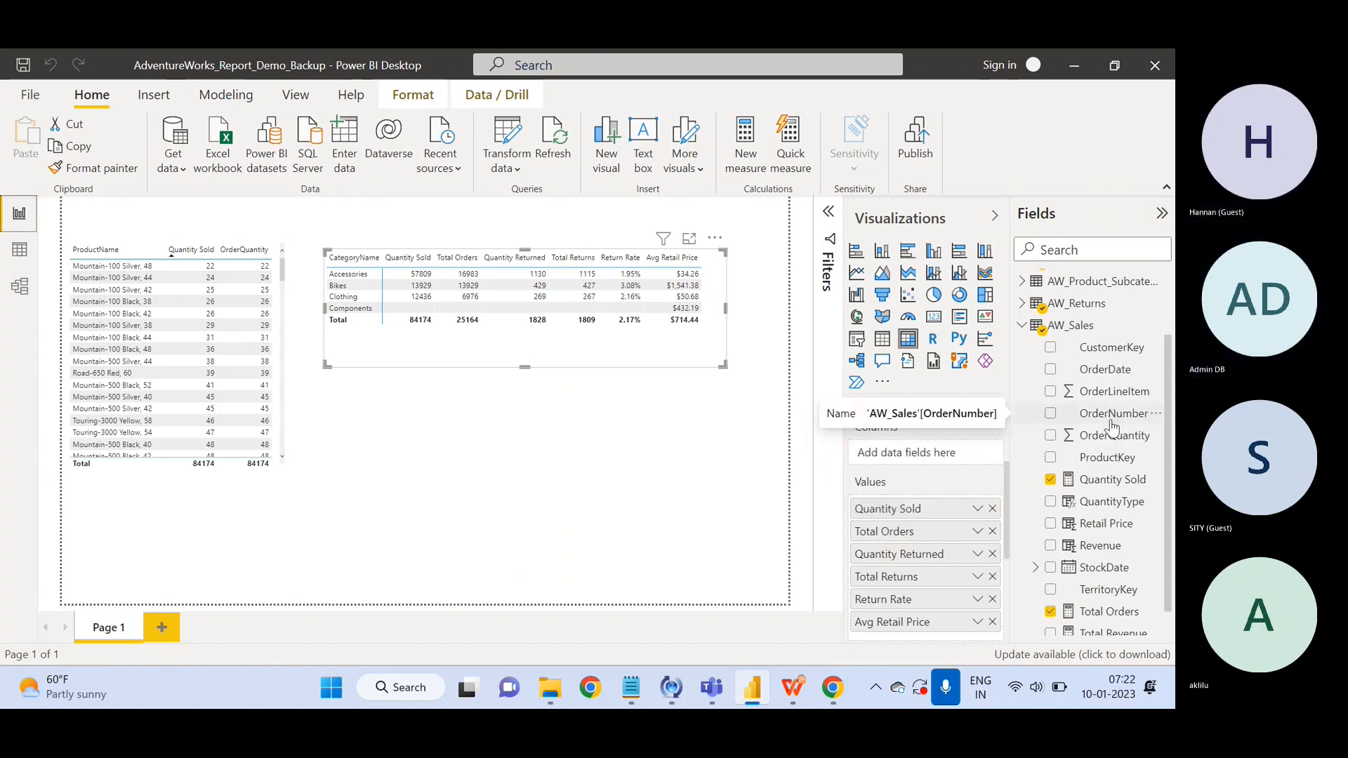
Add OrderQuantity to the category matrix's values ahead of Quantity Sold and review its aggregation options, keeping Sum.
{"action": "left_click_drag", "start_coordinate": [1113, 437], "coordinate": [910, 505]}
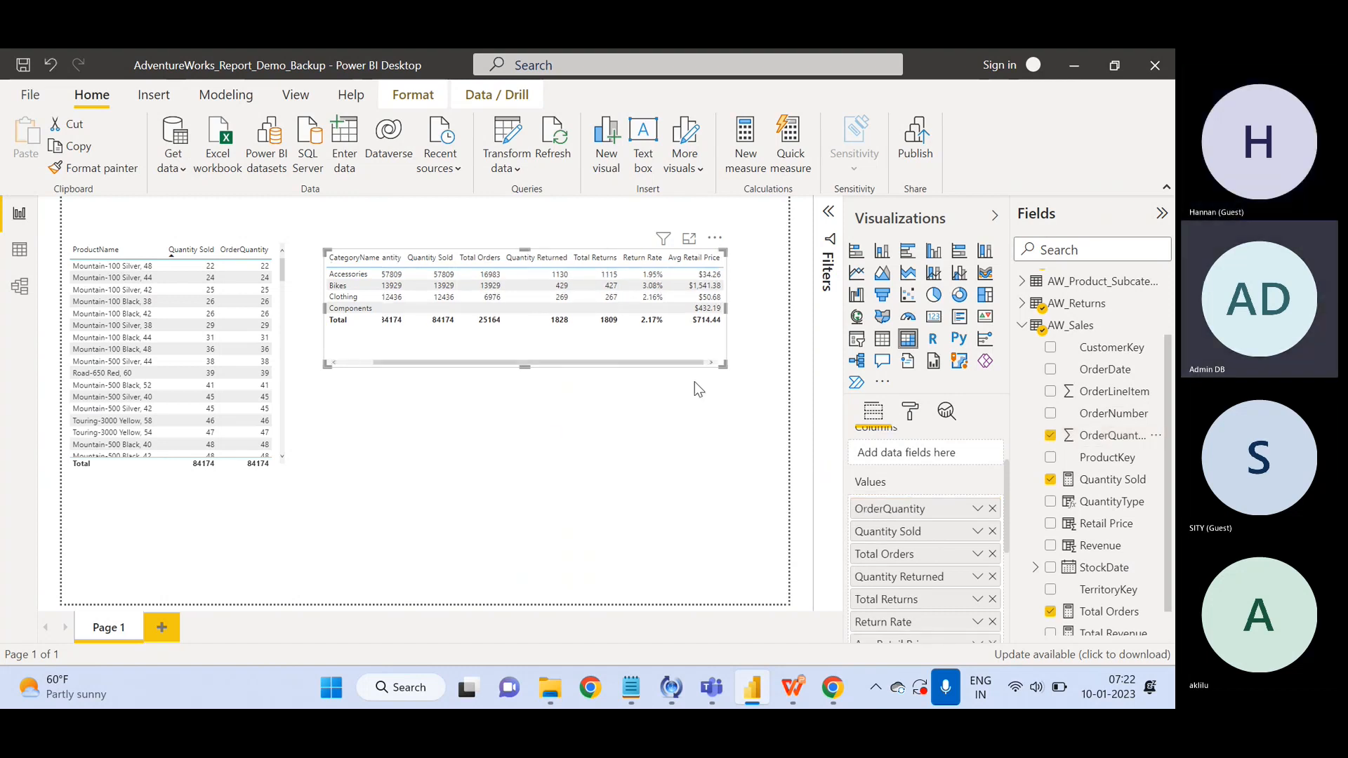
{"action": "left_click", "coordinate": [977, 510]}
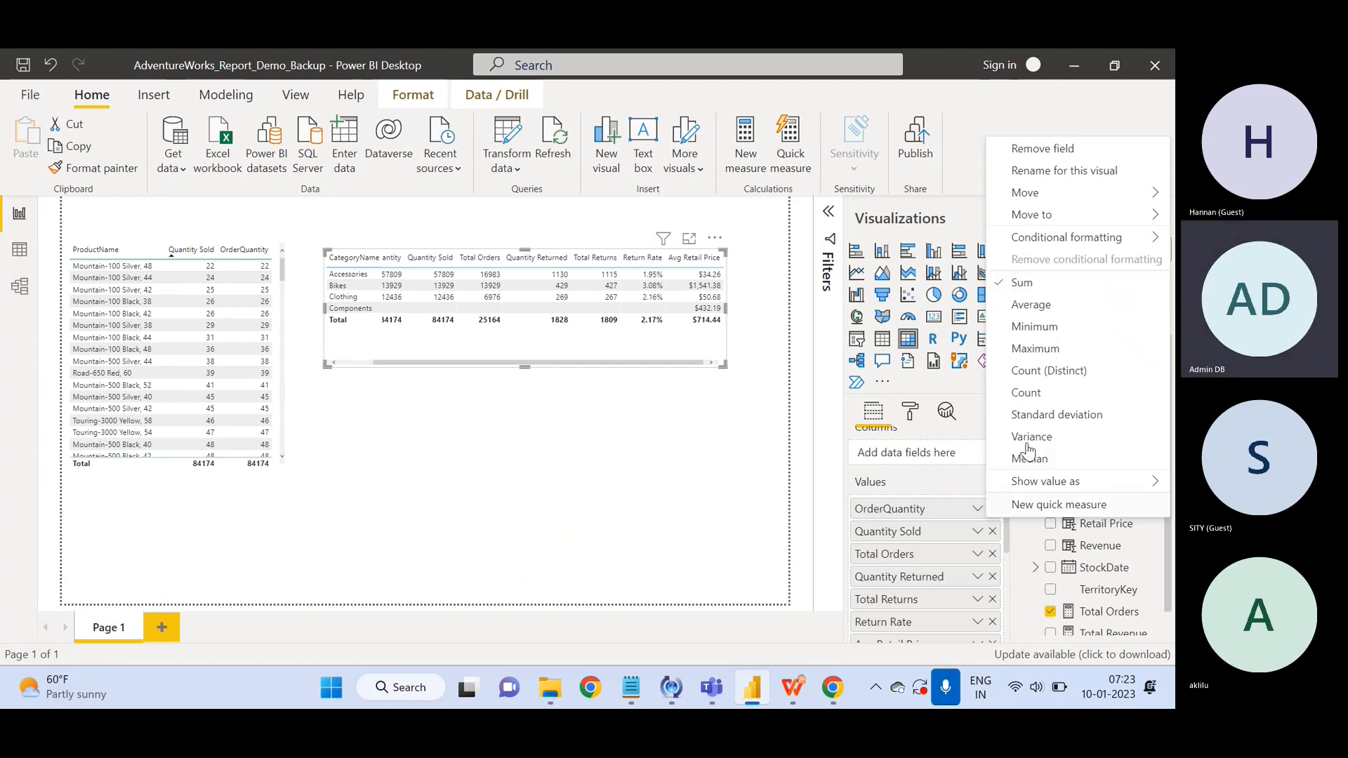
{"action": "left_click", "coordinate": [926, 511]}
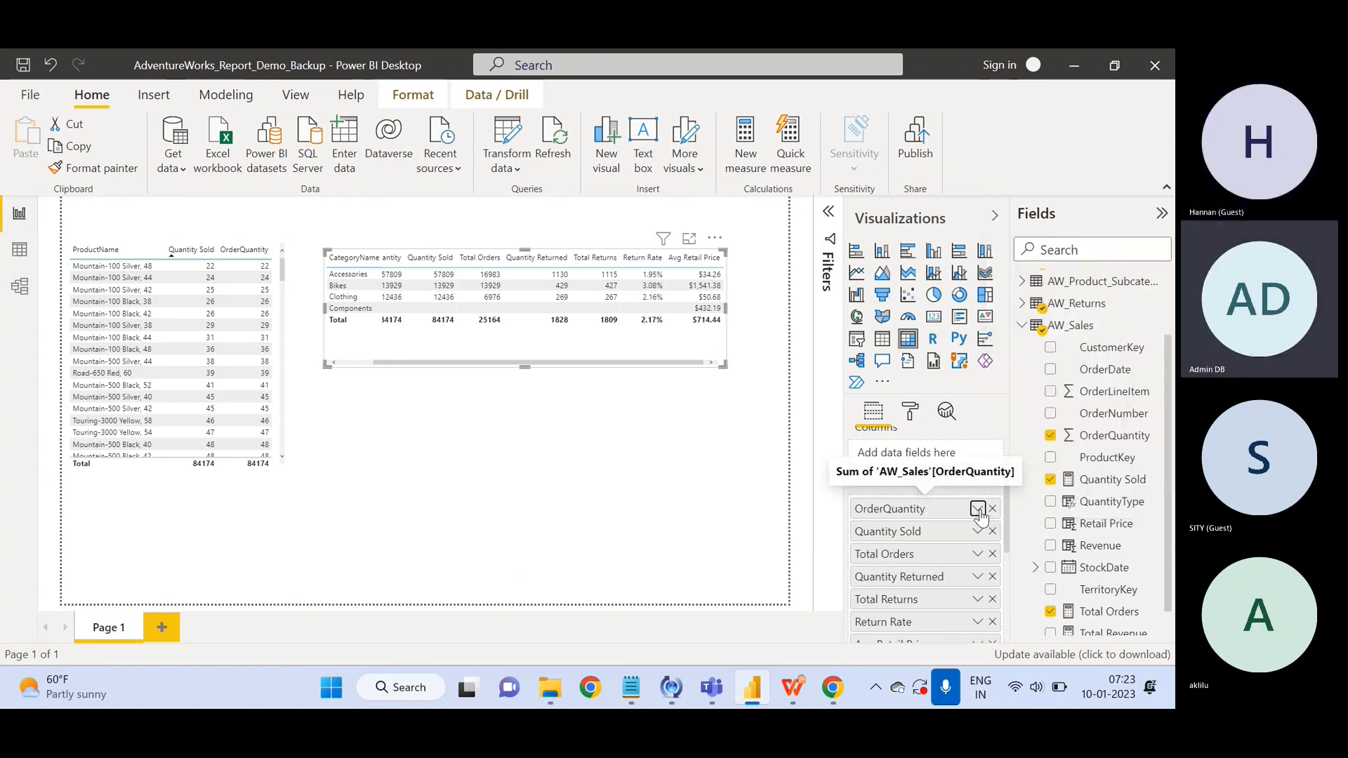
{"action": "left_click", "coordinate": [979, 510]}
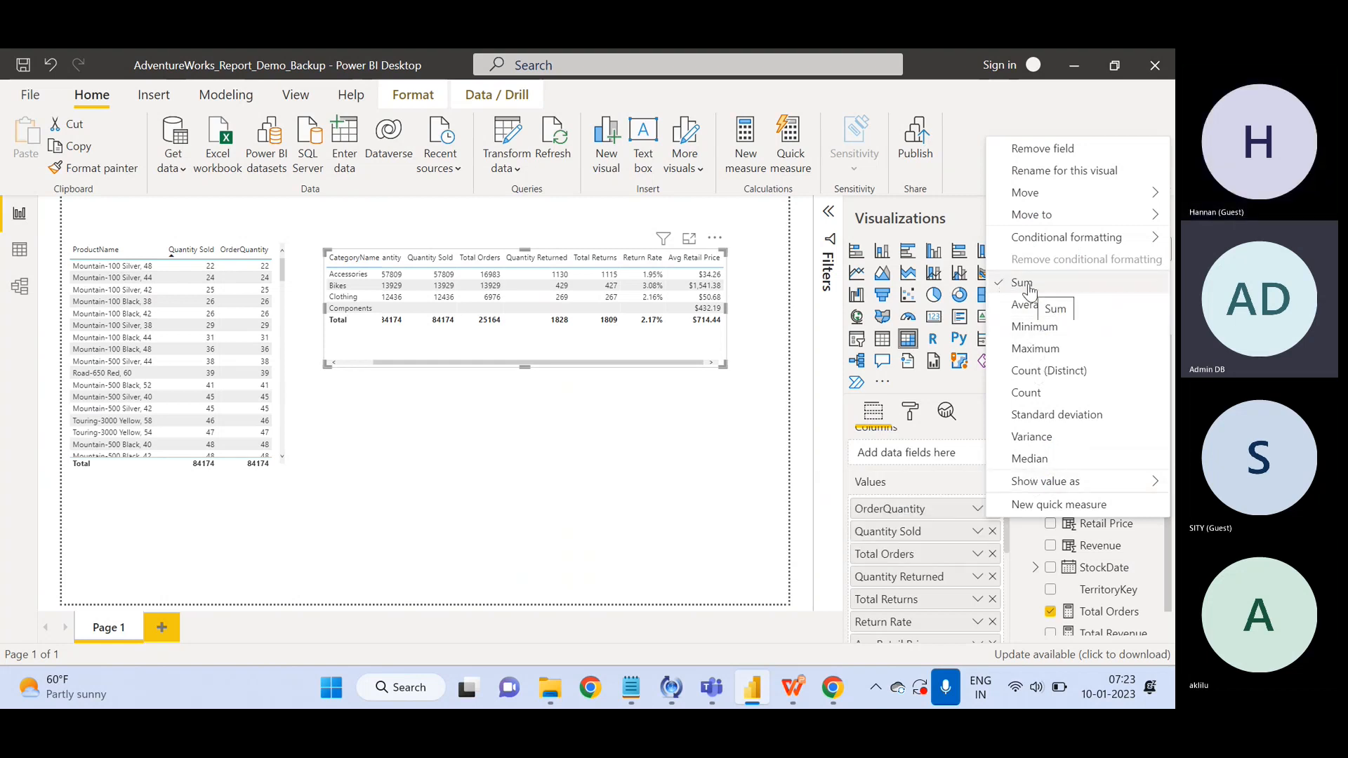
{"action": "left_click", "coordinate": [898, 518]}
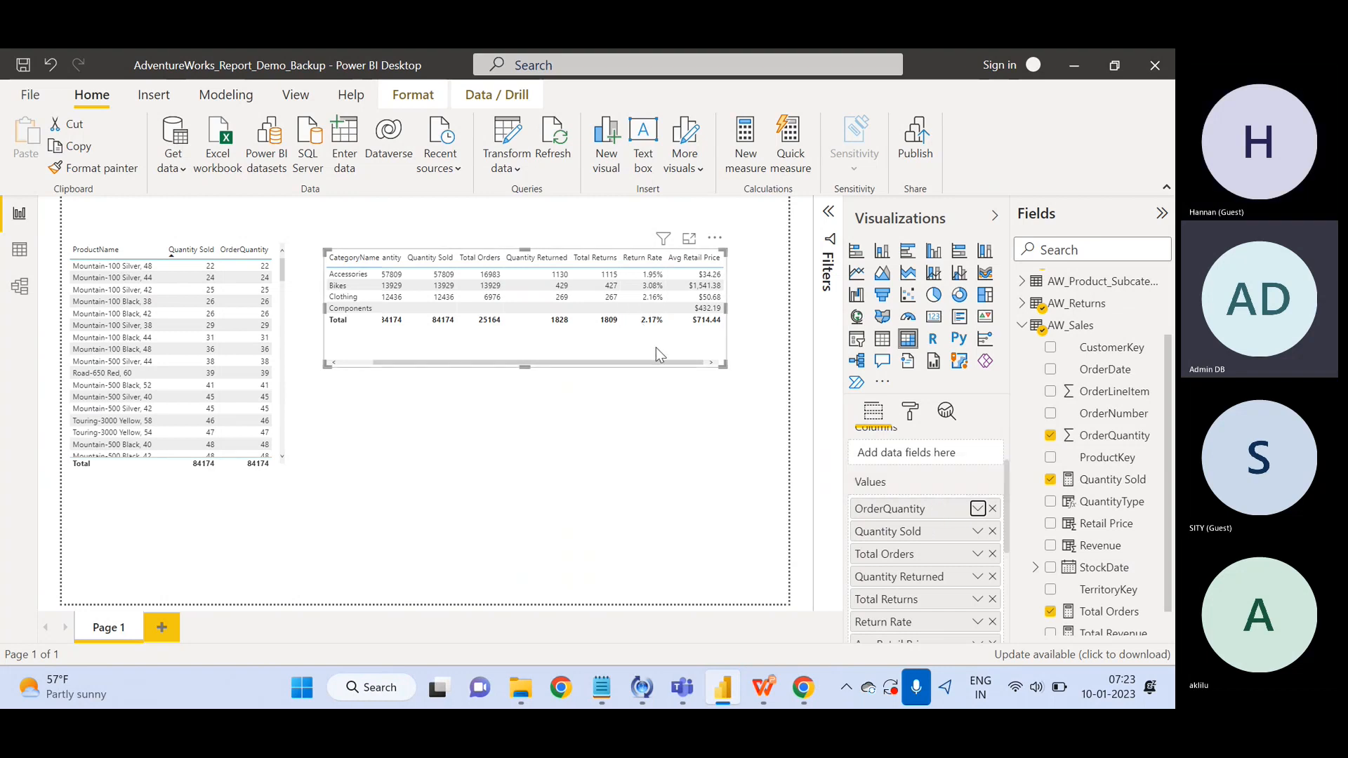
Widen the category matrix to fit all its columns and place it beside the product table, rechecking OrderQuantity's aggregation.
{"action": "left_click_drag", "start_coordinate": [656, 347], "coordinate": [490, 342]}
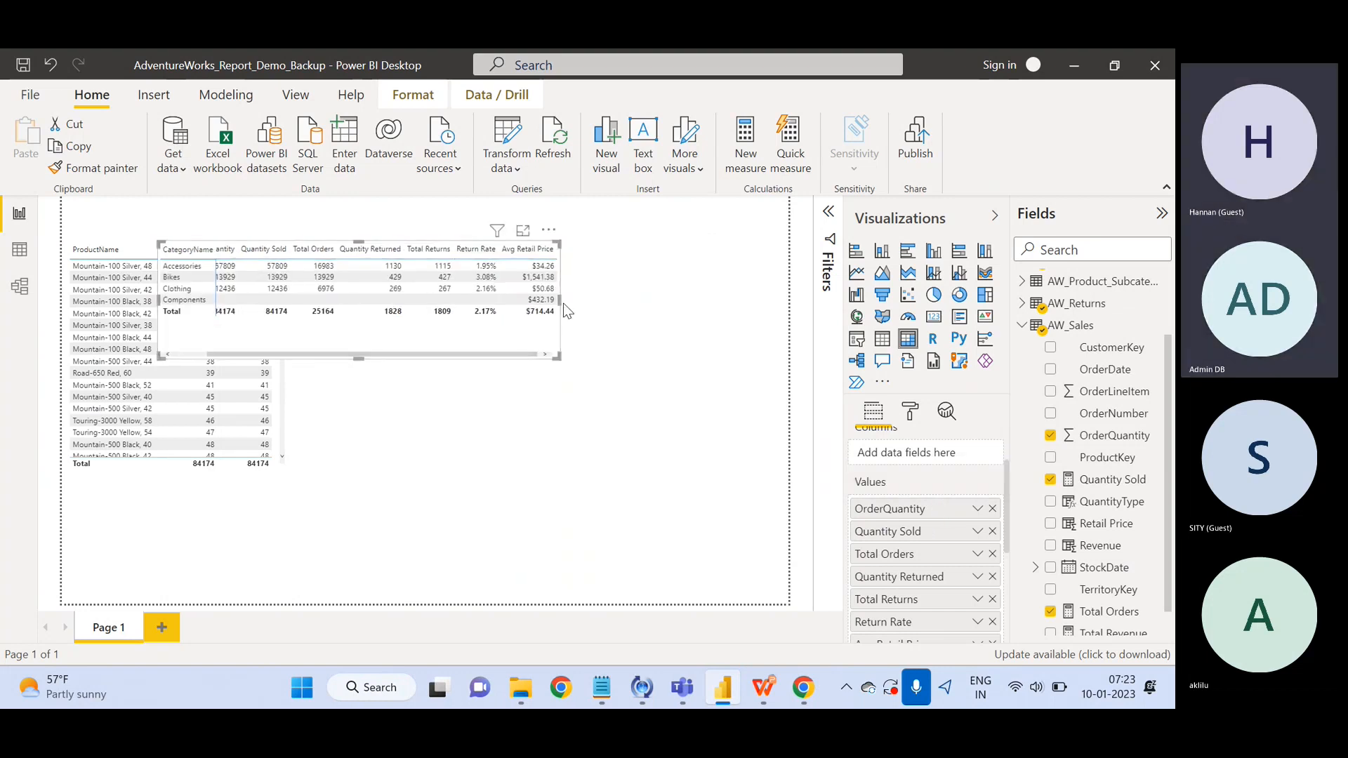
{"action": "left_click_drag", "start_coordinate": [560, 302], "coordinate": [773, 317]}
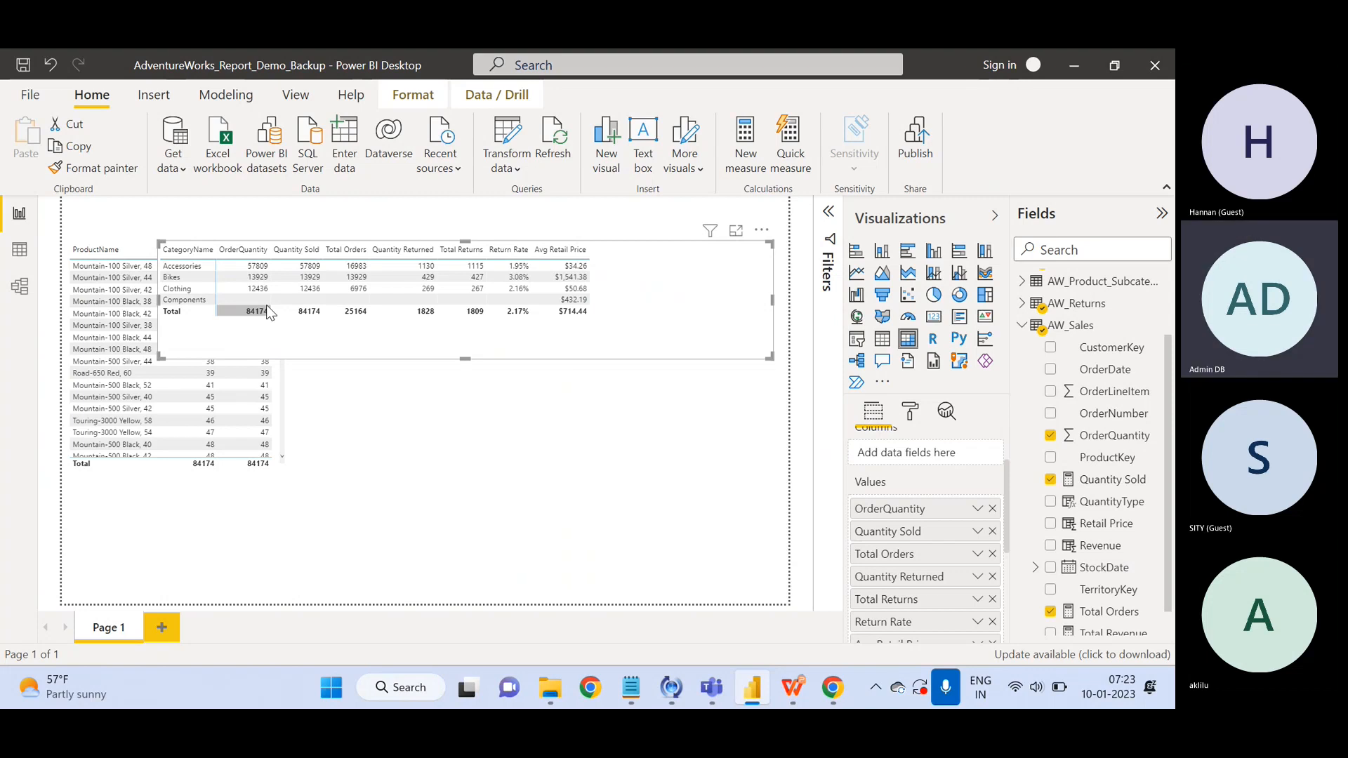
{"action": "left_click", "coordinate": [978, 509]}
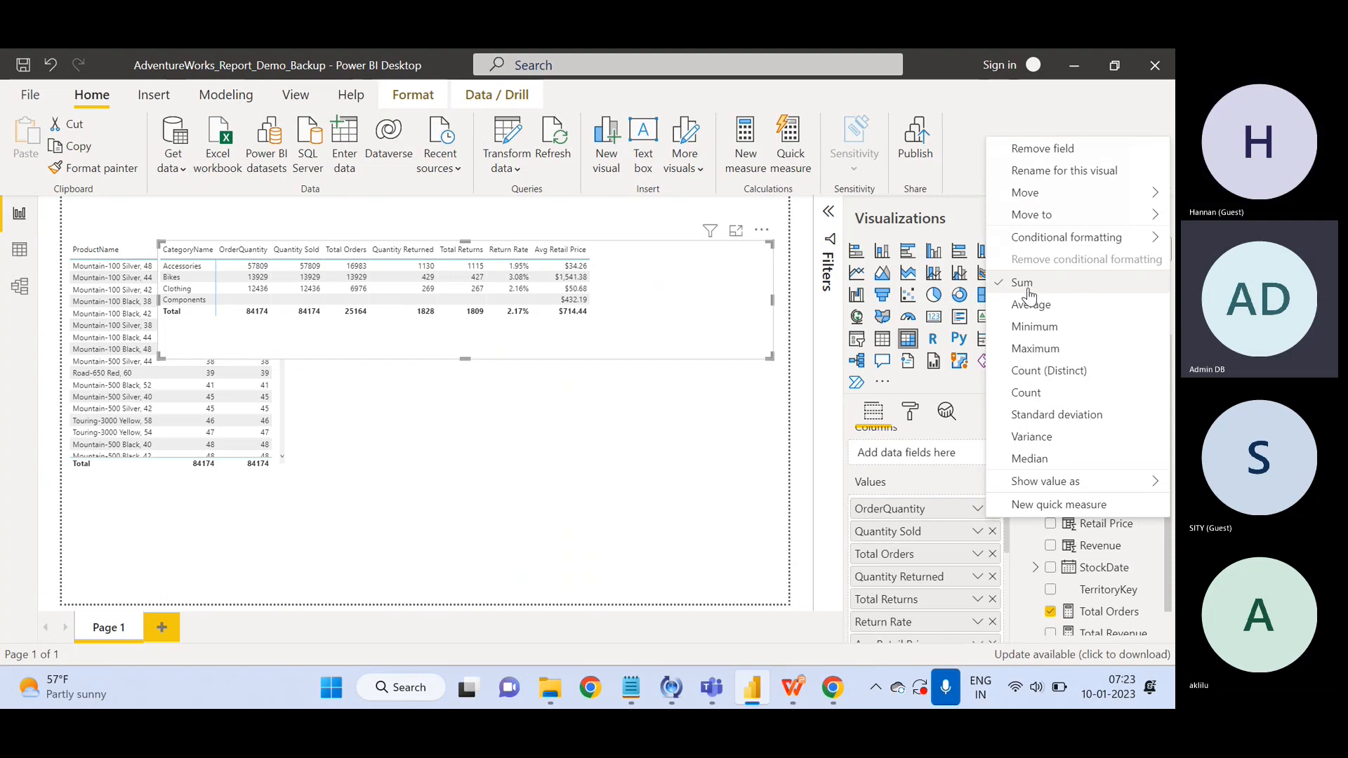
{"action": "left_click", "coordinate": [912, 509]}
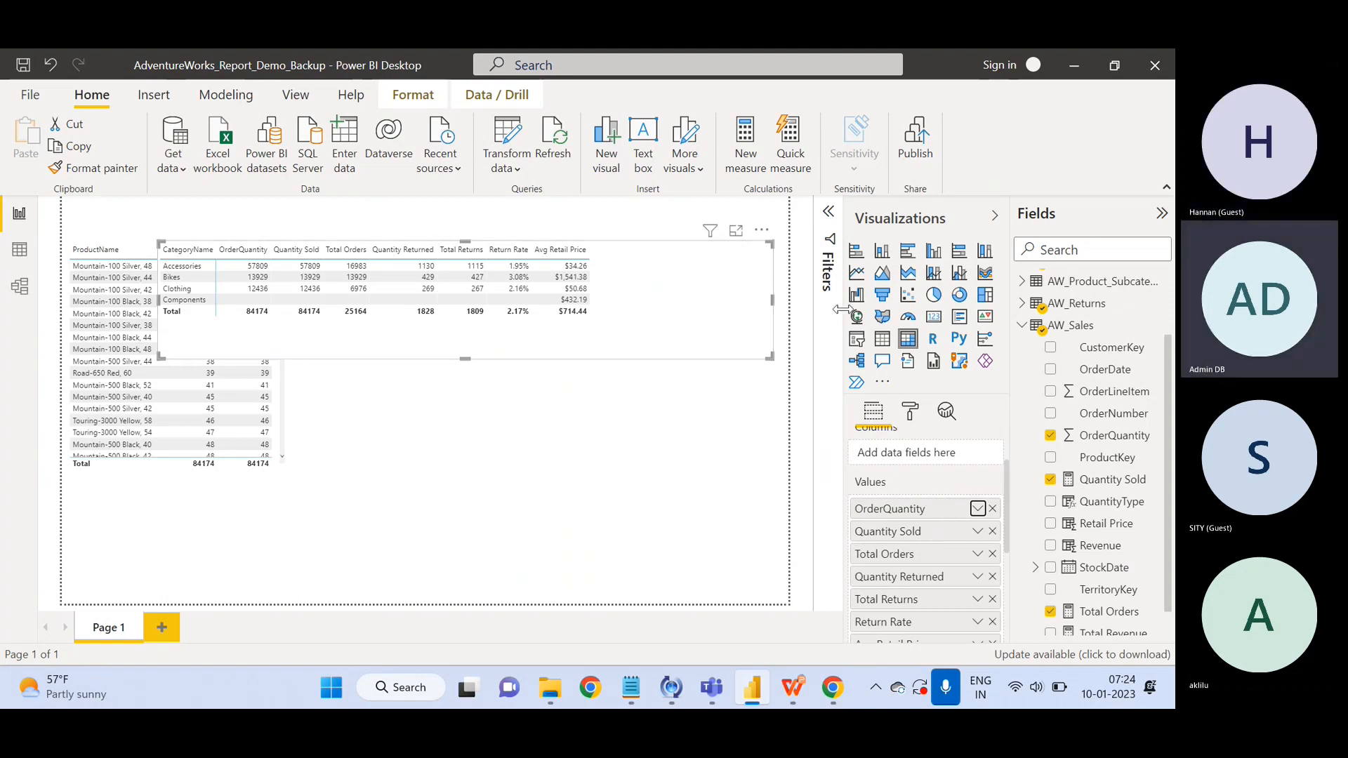
{"action": "left_click_drag", "start_coordinate": [765, 301], "coordinate": [630, 295]}
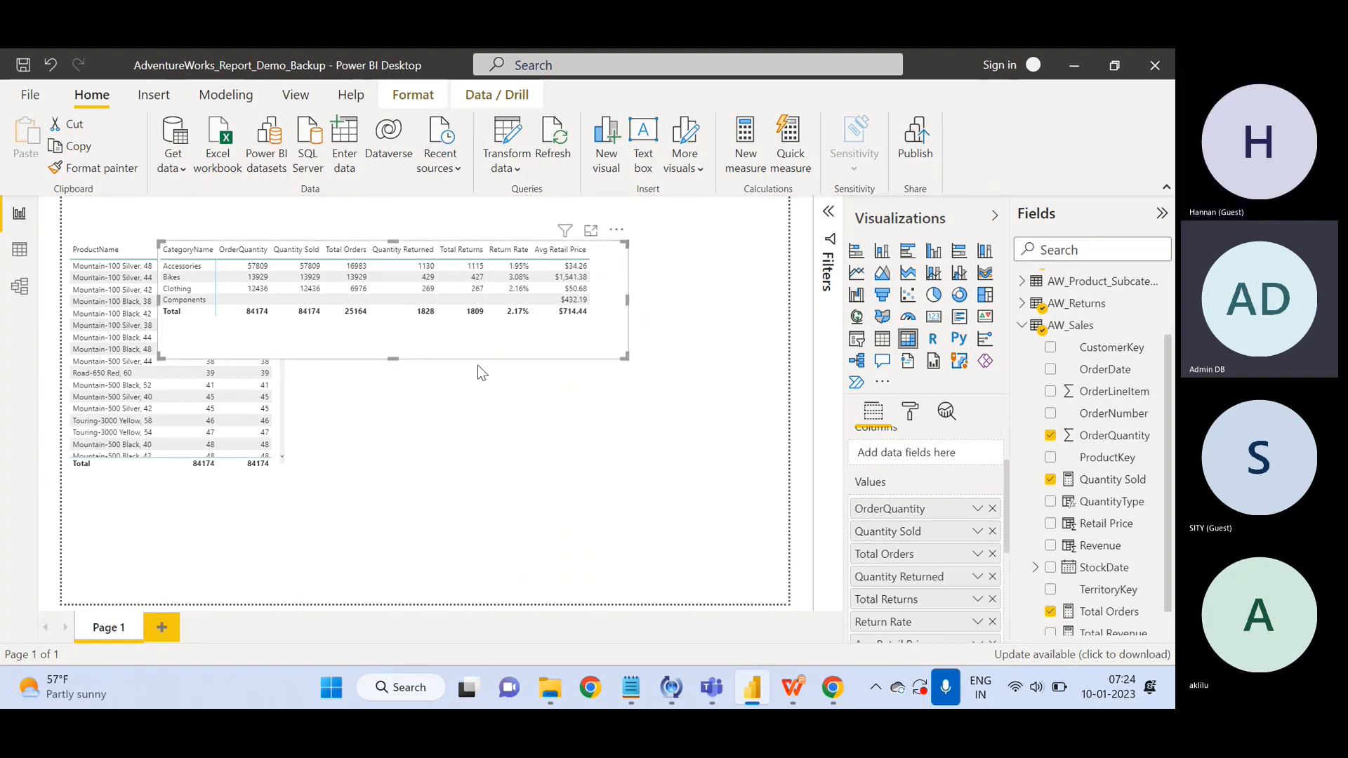
{"action": "left_click_drag", "start_coordinate": [431, 340], "coordinate": [559, 380]}
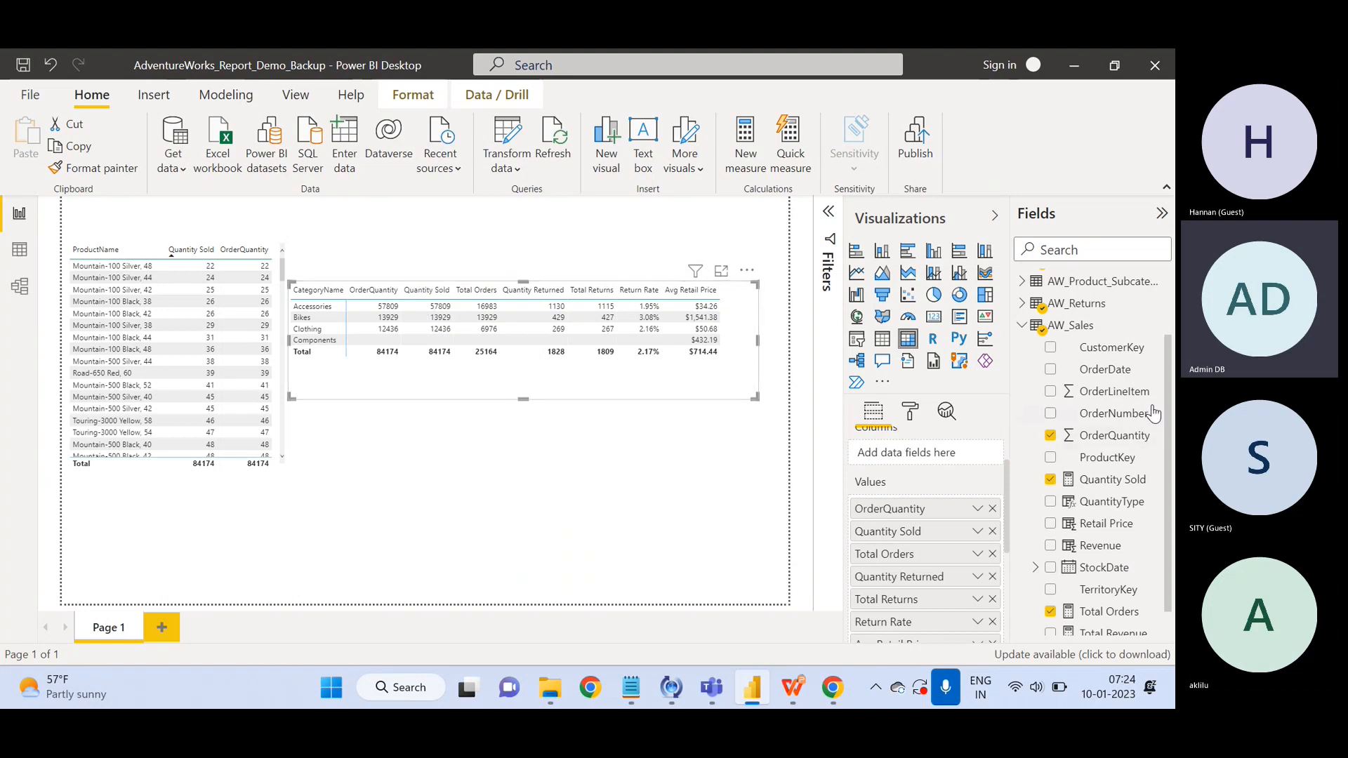
Show the Quantity Sold measure's formula and compare that column with OrderQuantity in the category matrix.
{"action": "left_click", "coordinate": [1105, 485]}
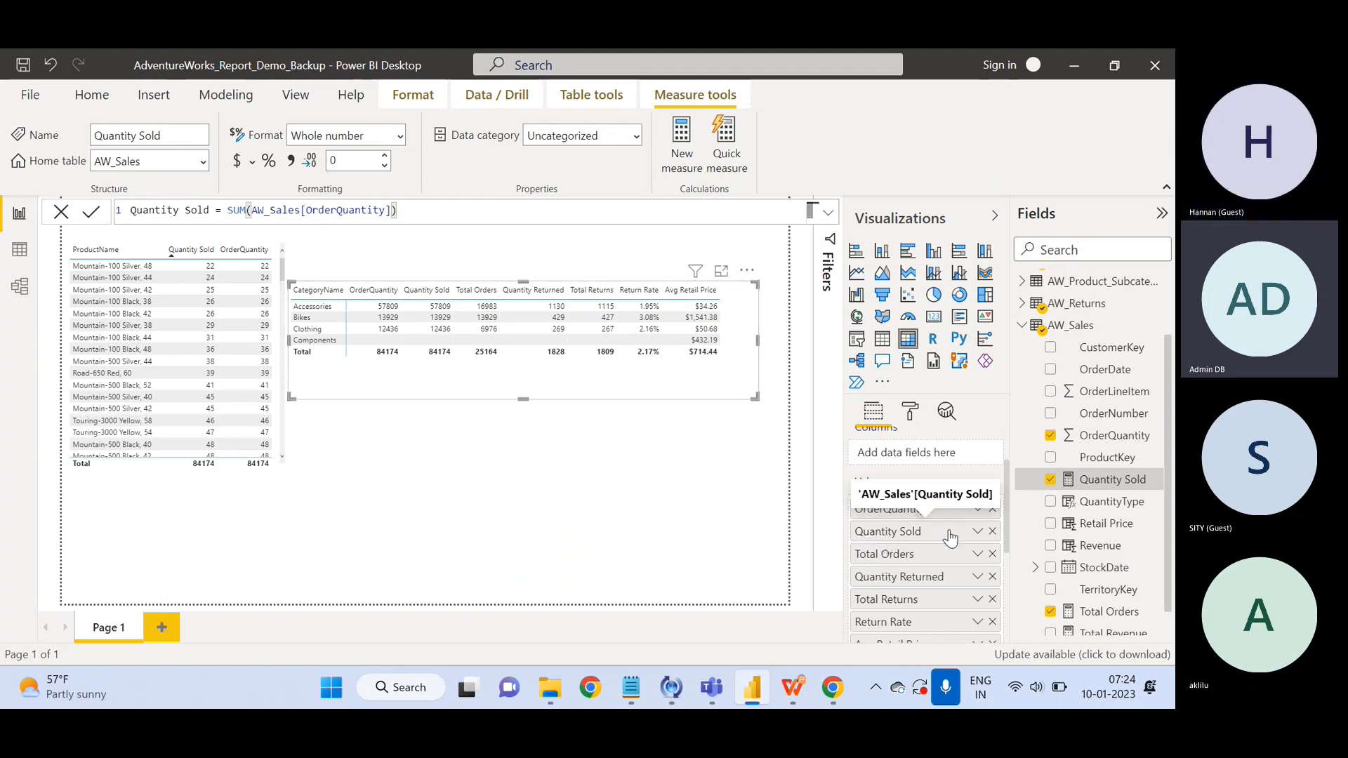
{"action": "left_click", "coordinate": [423, 292]}
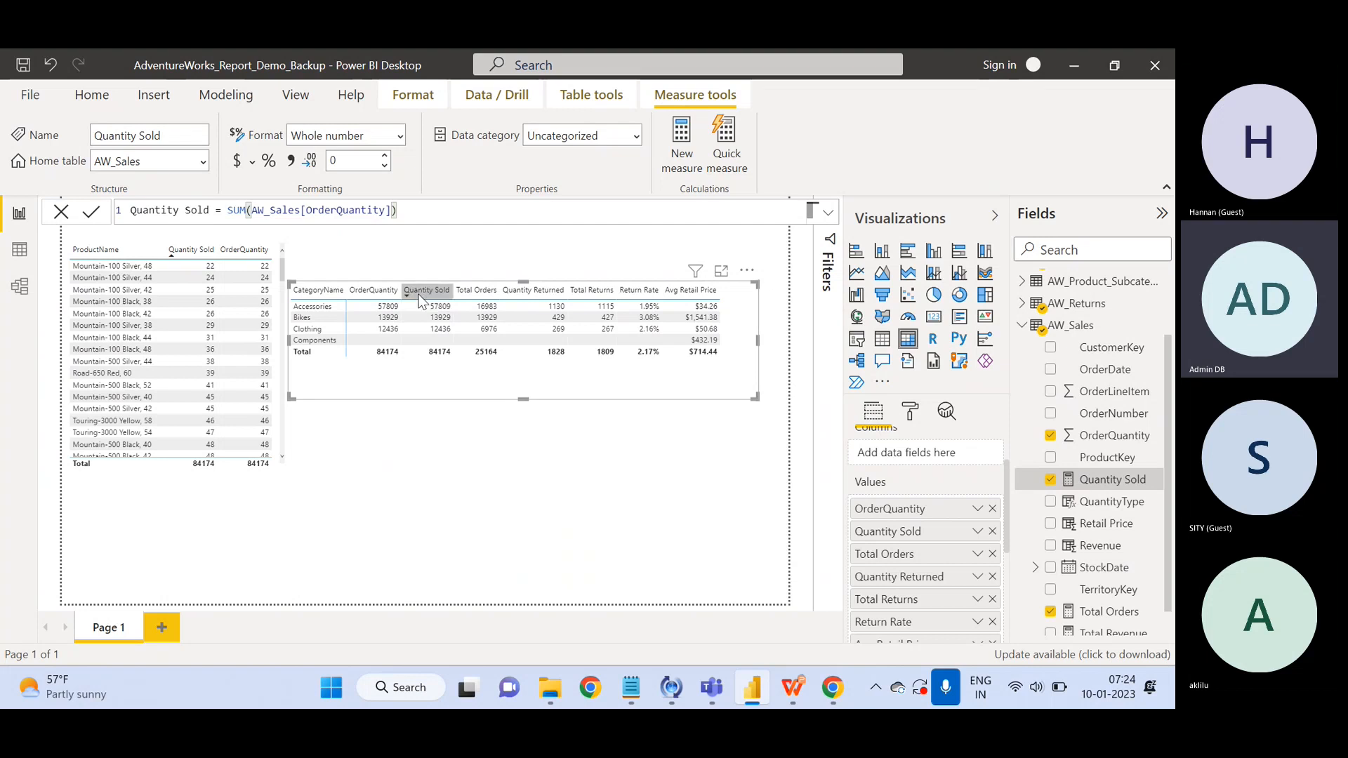
{"action": "left_click", "coordinate": [361, 292]}
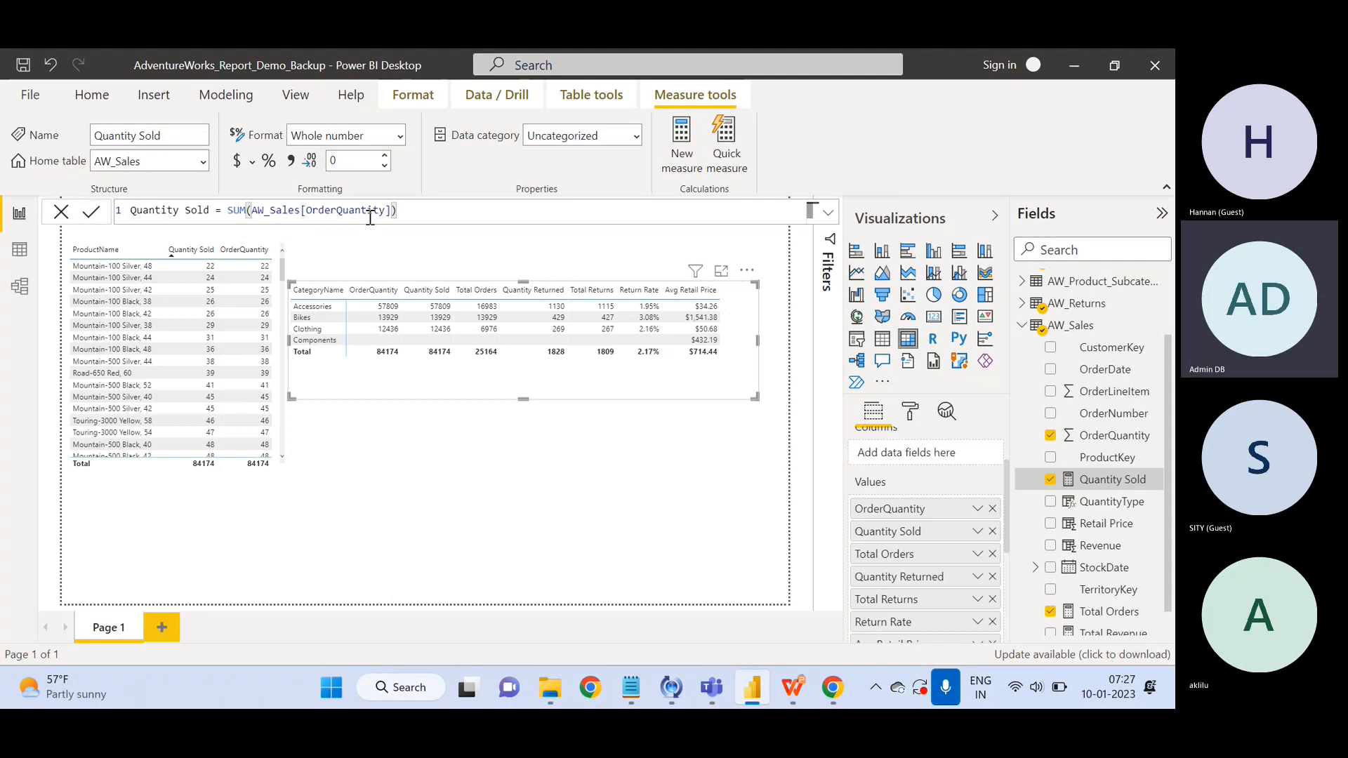
Review the quick measure calculation list and the Running total settings without creating a measure, and deselect the category matrix.
{"action": "left_click", "coordinate": [725, 156]}
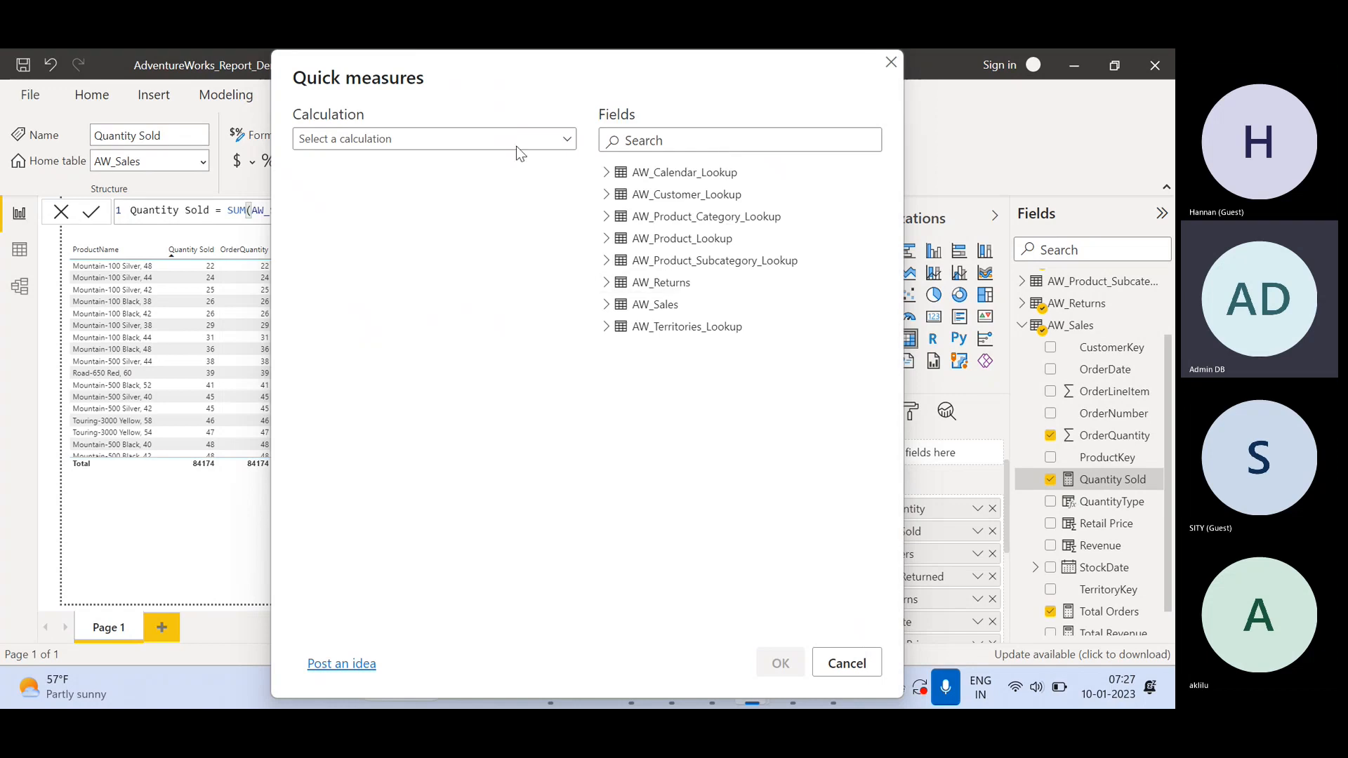
{"action": "left_click", "coordinate": [516, 146]}
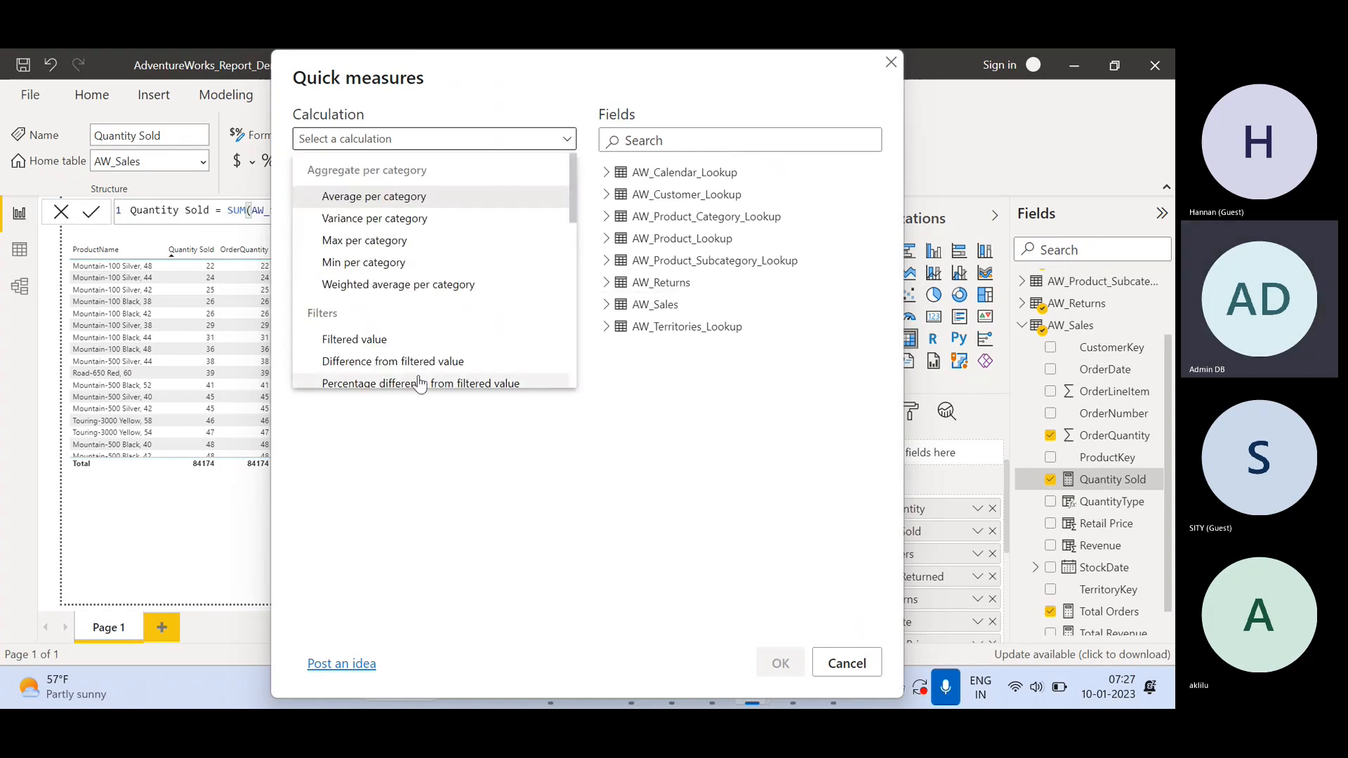
{"action": "left_click_drag", "start_coordinate": [571, 218], "coordinate": [570, 346]}
{"action": "left_click", "coordinate": [401, 223]}
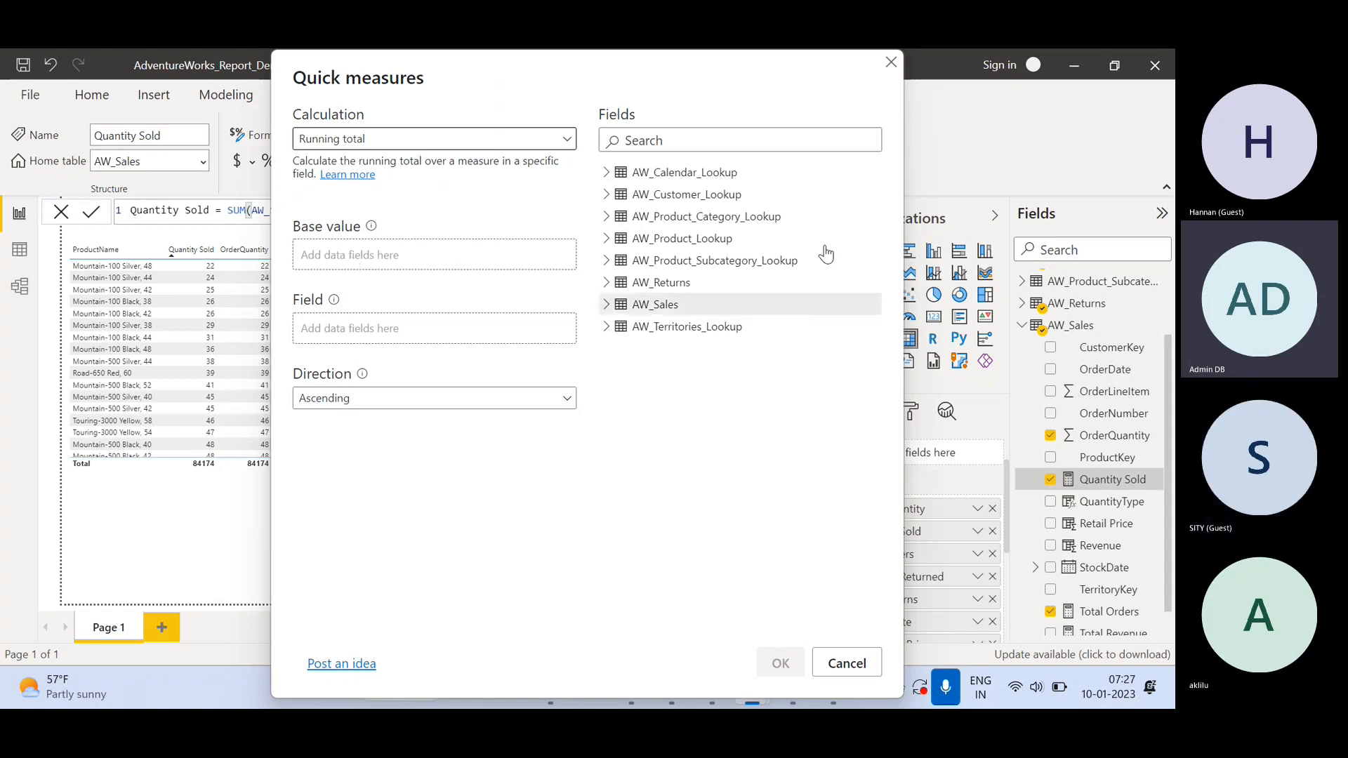
{"action": "left_click", "coordinate": [888, 61]}
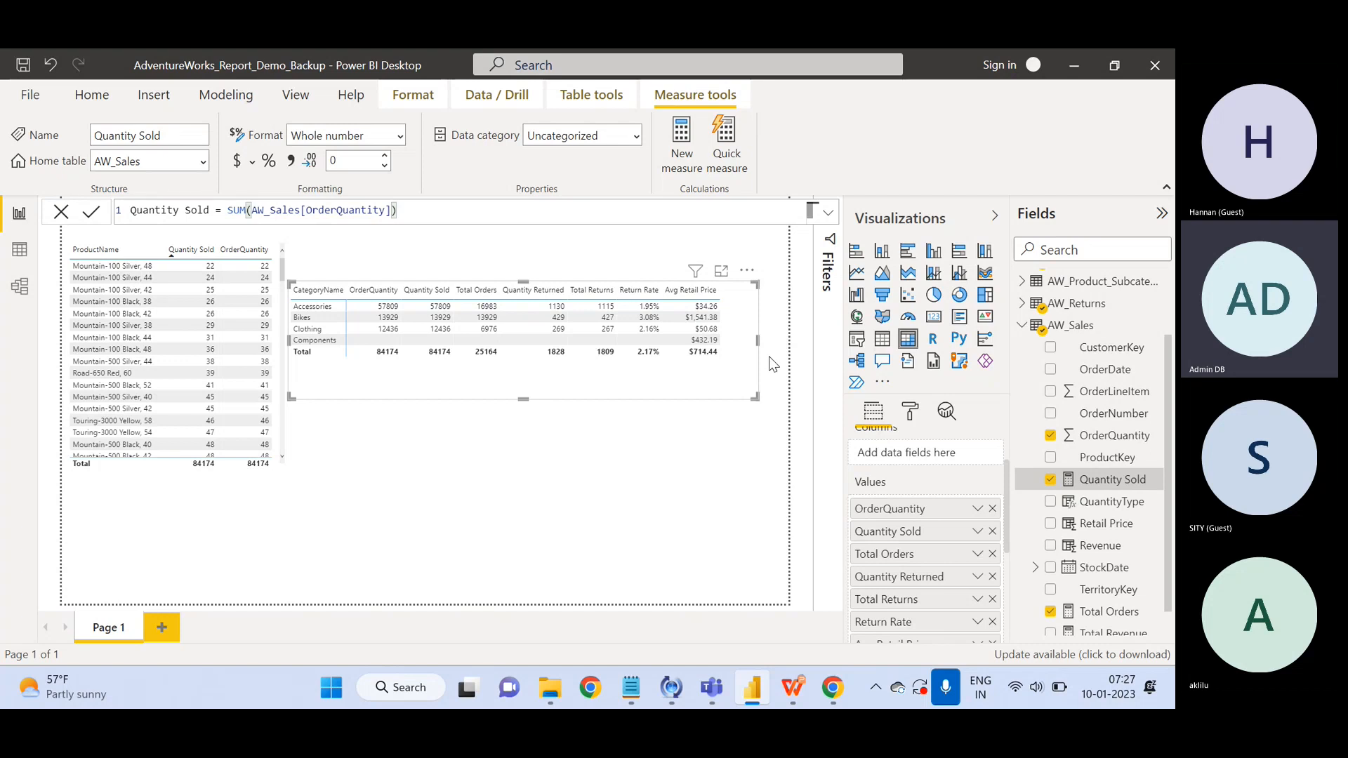
{"action": "left_click", "coordinate": [725, 144]}
{"action": "left_click", "coordinate": [519, 139]}
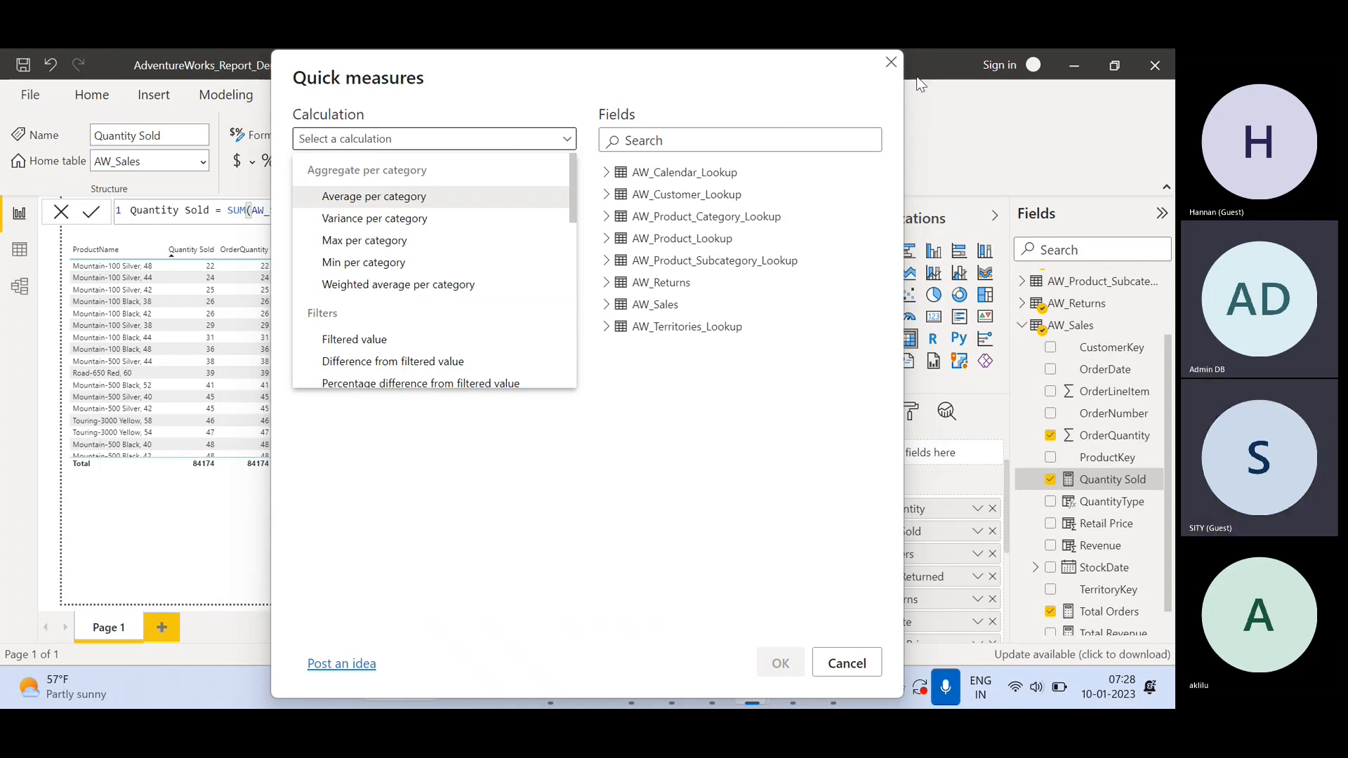
{"action": "left_click", "coordinate": [891, 66]}
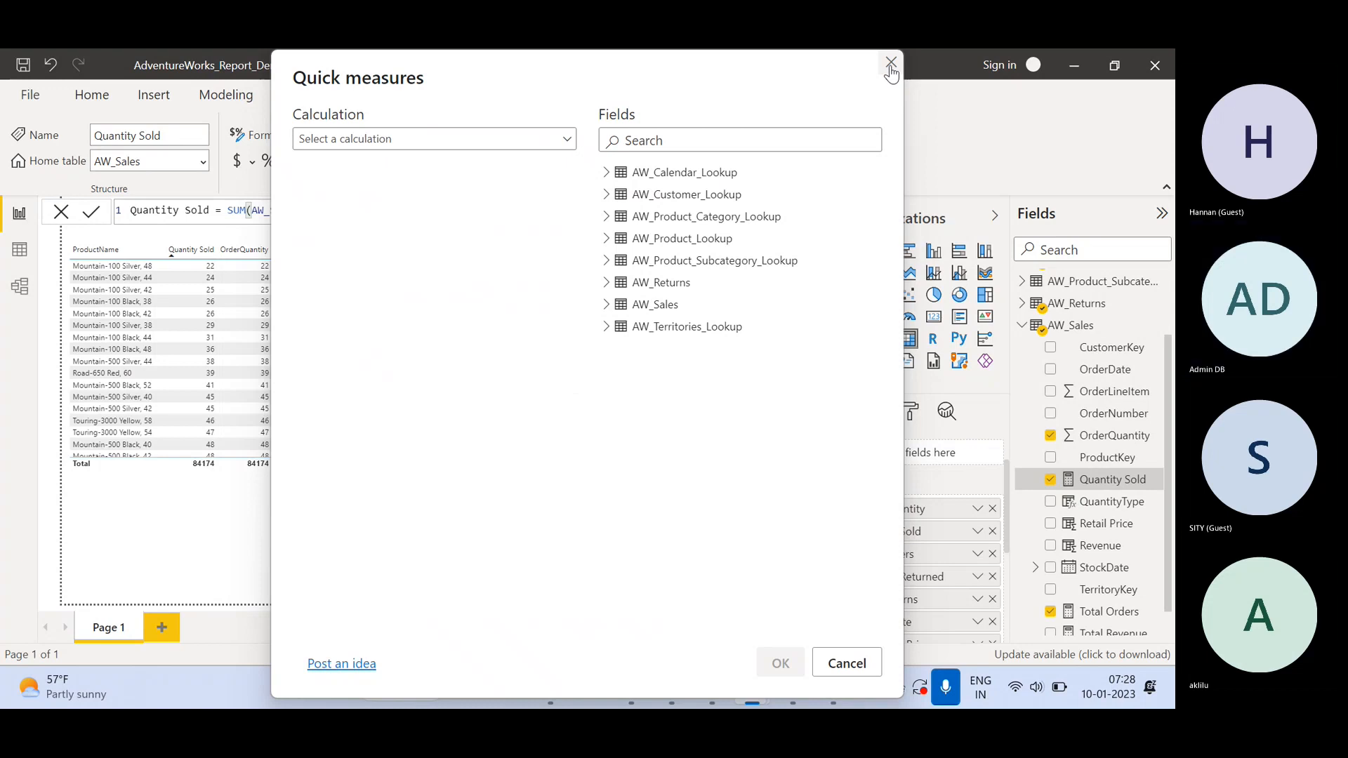
{"action": "left_click", "coordinate": [890, 63]}
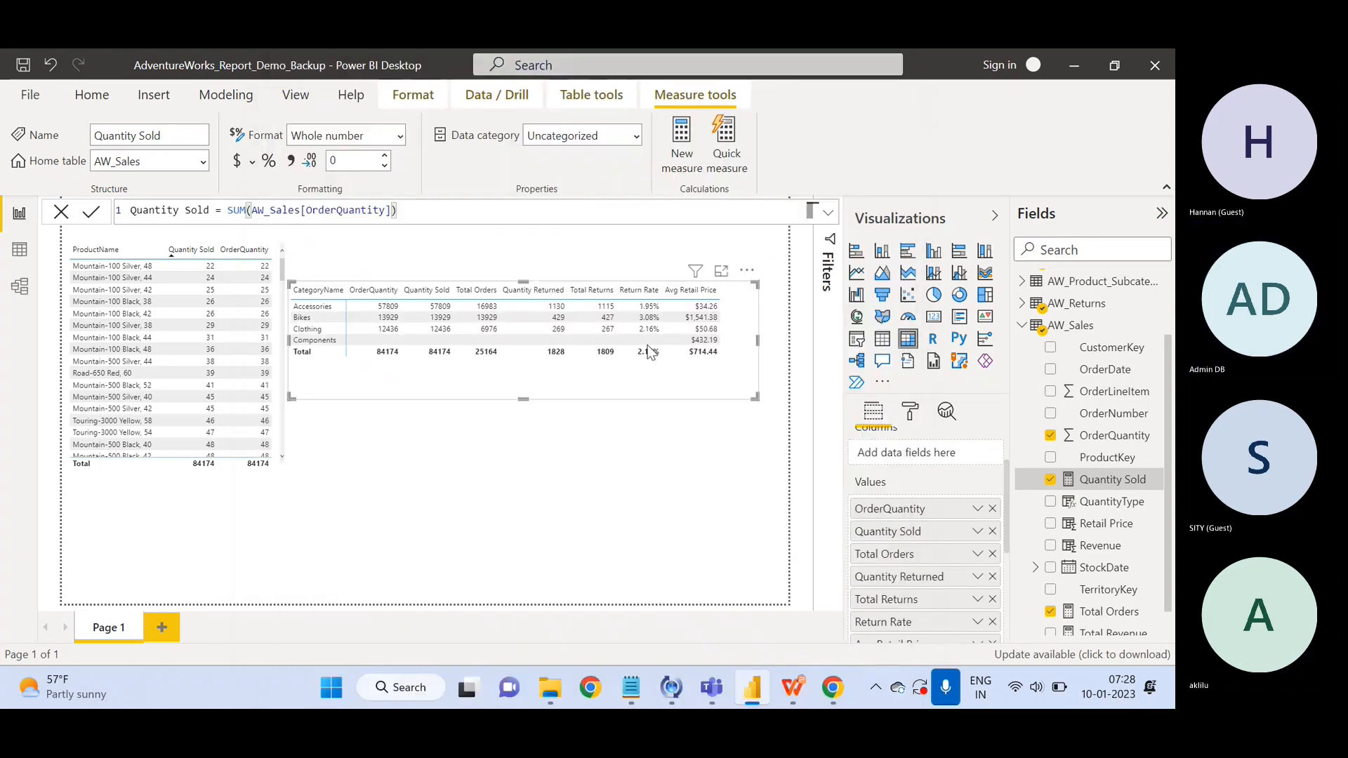
{"action": "left_click", "coordinate": [564, 462]}
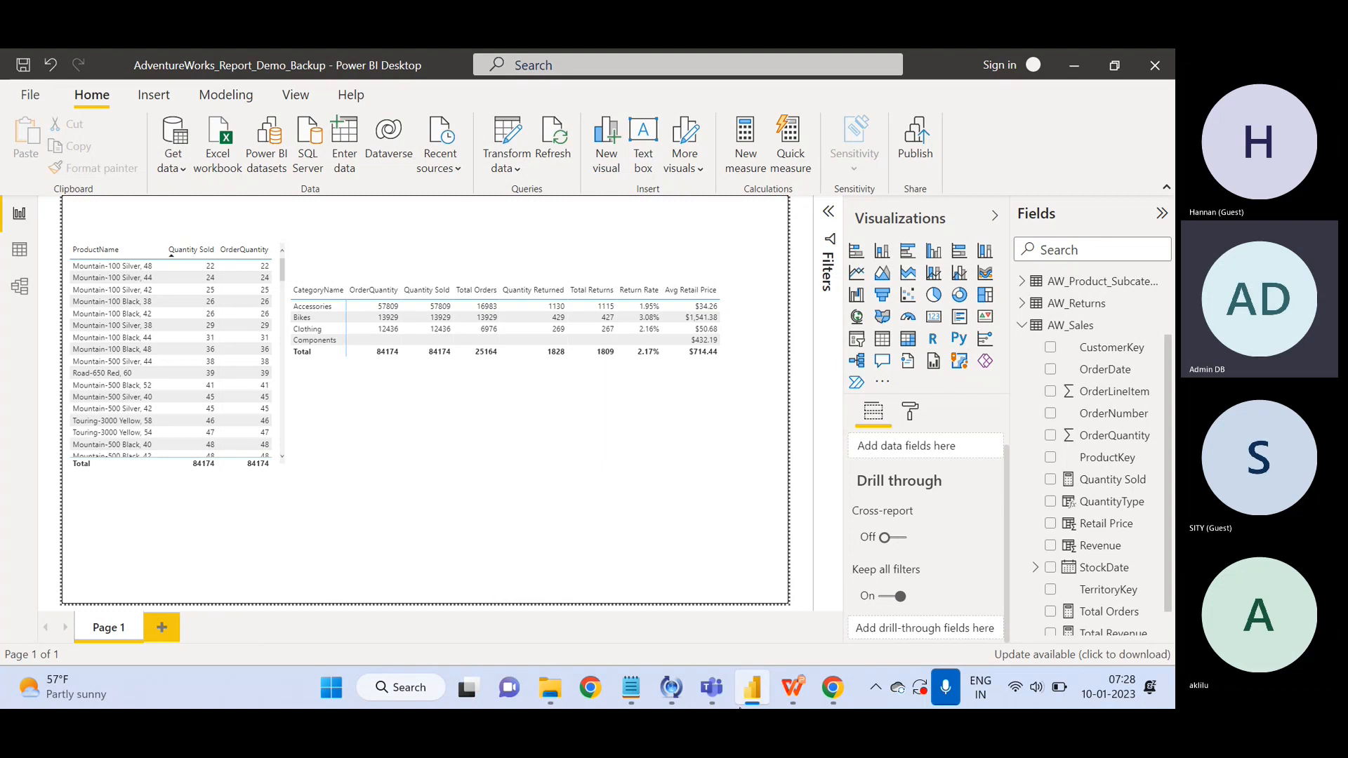
Switch to Class_PPT.pptx in WPS Office and highlight the CALCULATE(Expression, filter1, filter2, ......) syntax on slide 16.
{"action": "left_click", "coordinate": [790, 690]}
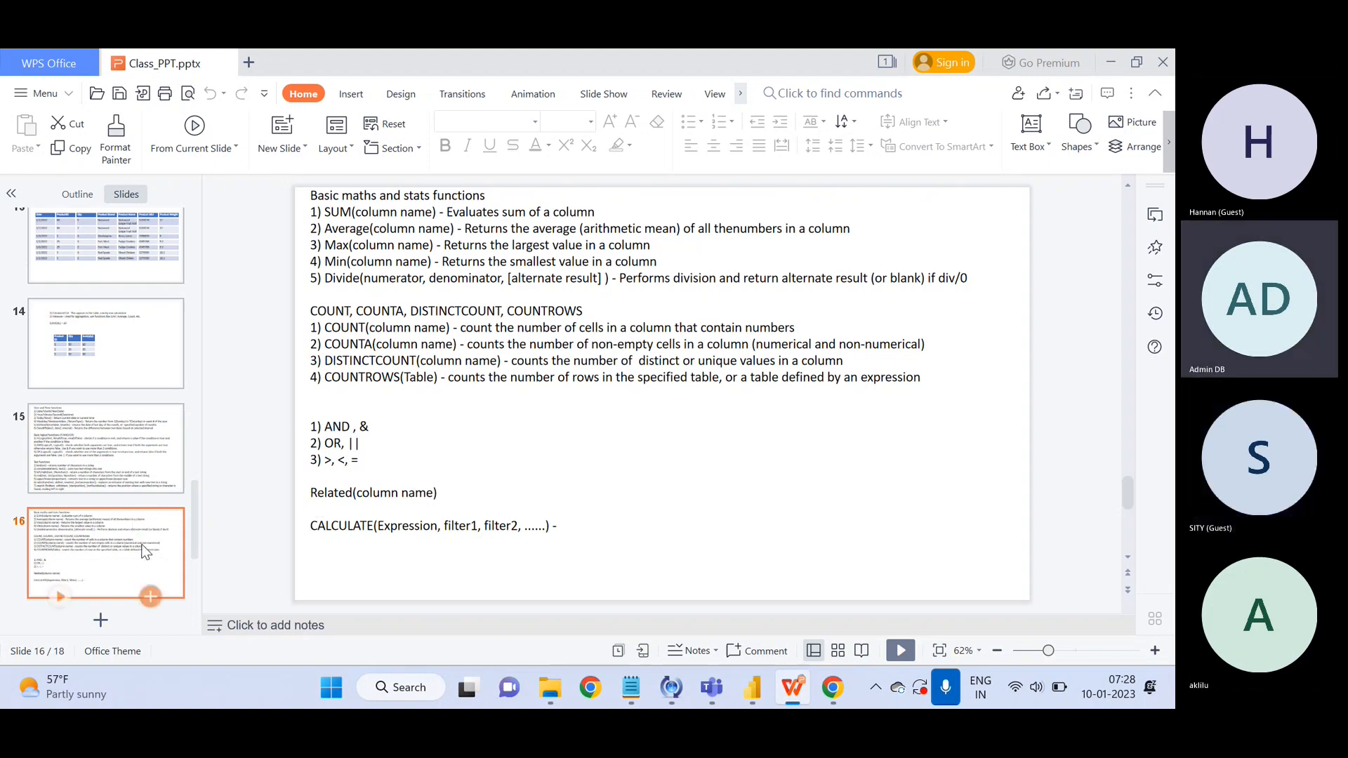
{"action": "scroll", "coordinate": [144, 551], "scroll_direction": "down", "scroll_amount": 3}
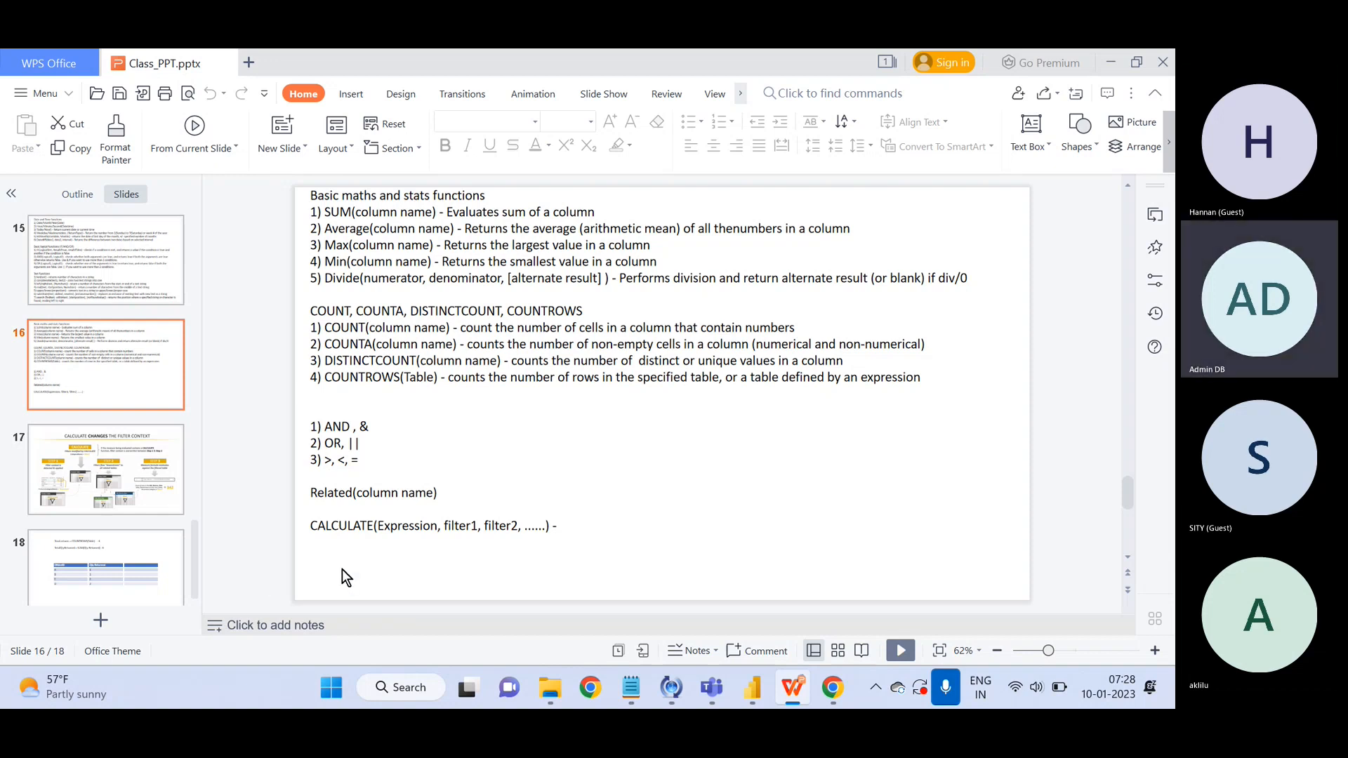
{"action": "left_click", "coordinate": [317, 534]}
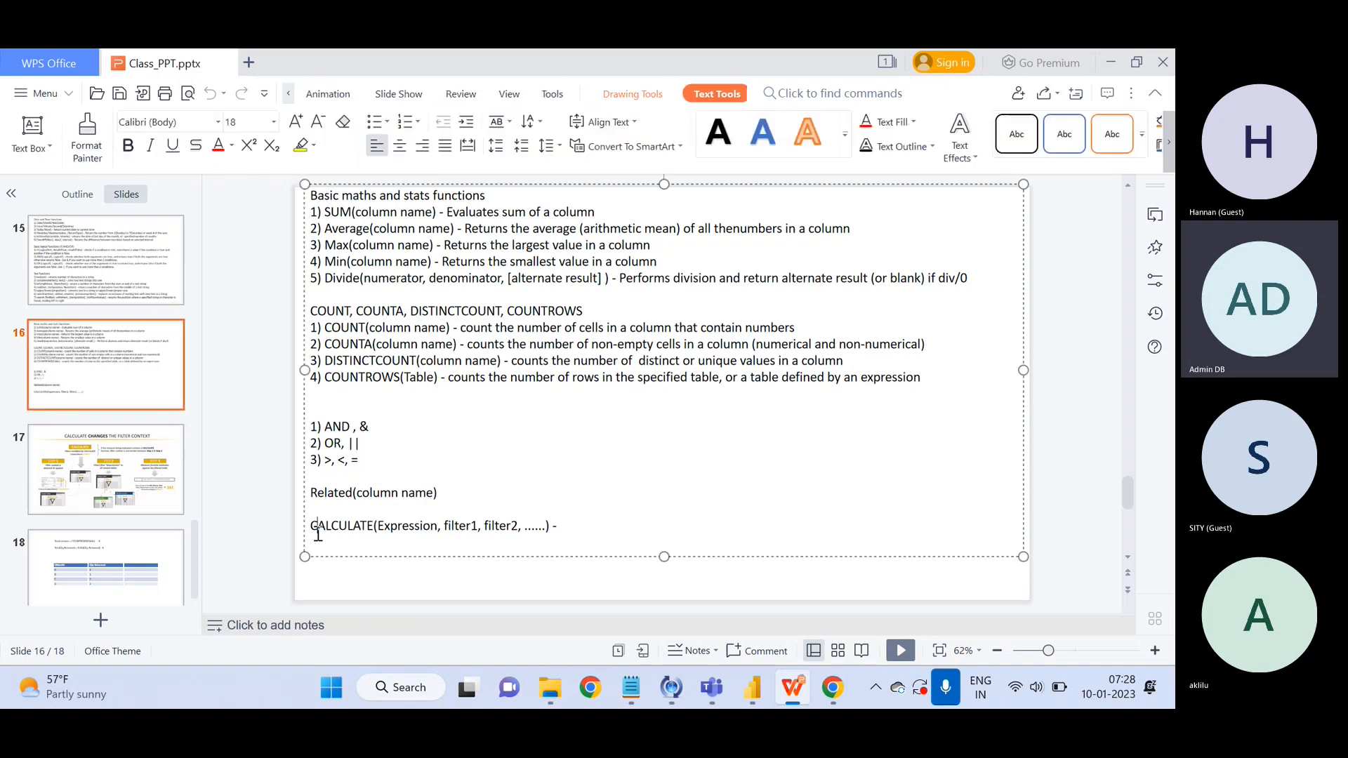
{"action": "left_click_drag", "start_coordinate": [318, 534], "coordinate": [524, 541]}
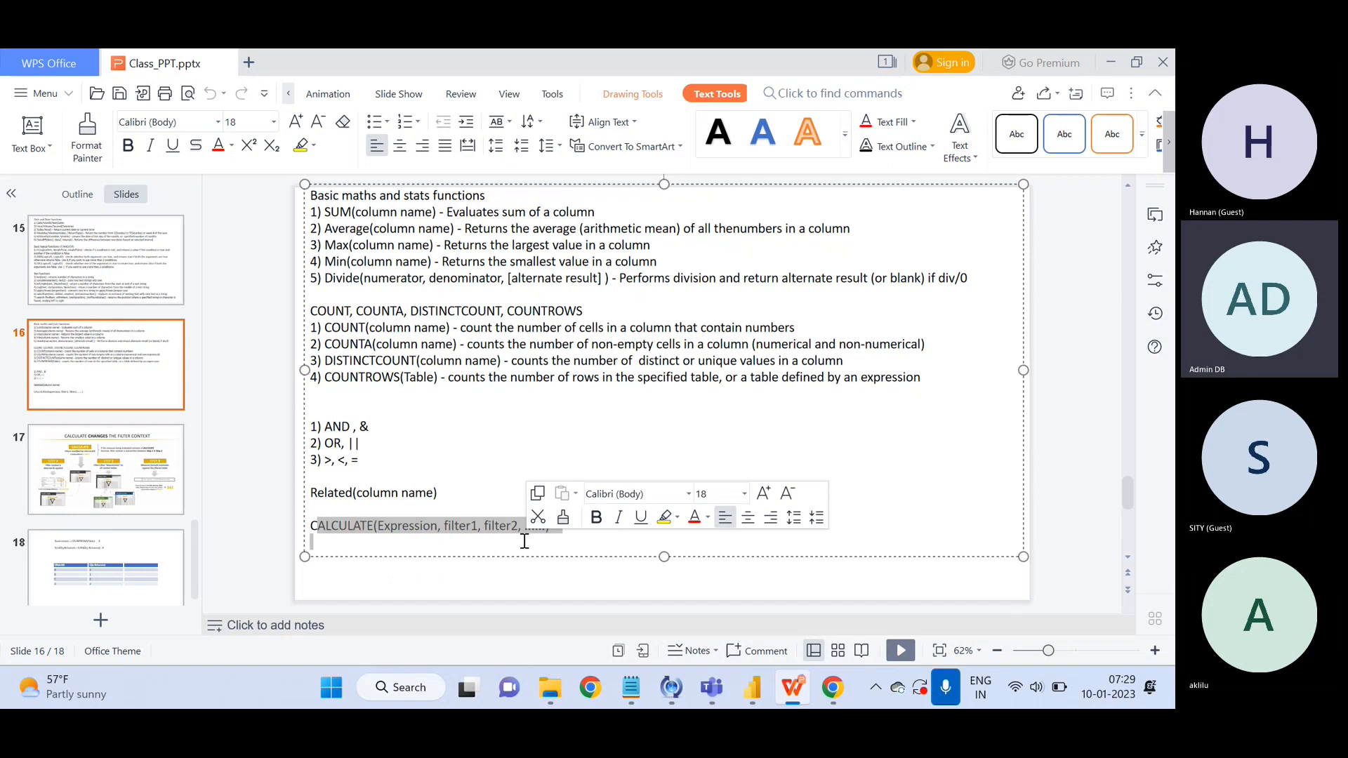
Glance at the Power BI report, return to slide 16 and clear the highlight on the CALCULATE syntax.
{"action": "left_click", "coordinate": [750, 691]}
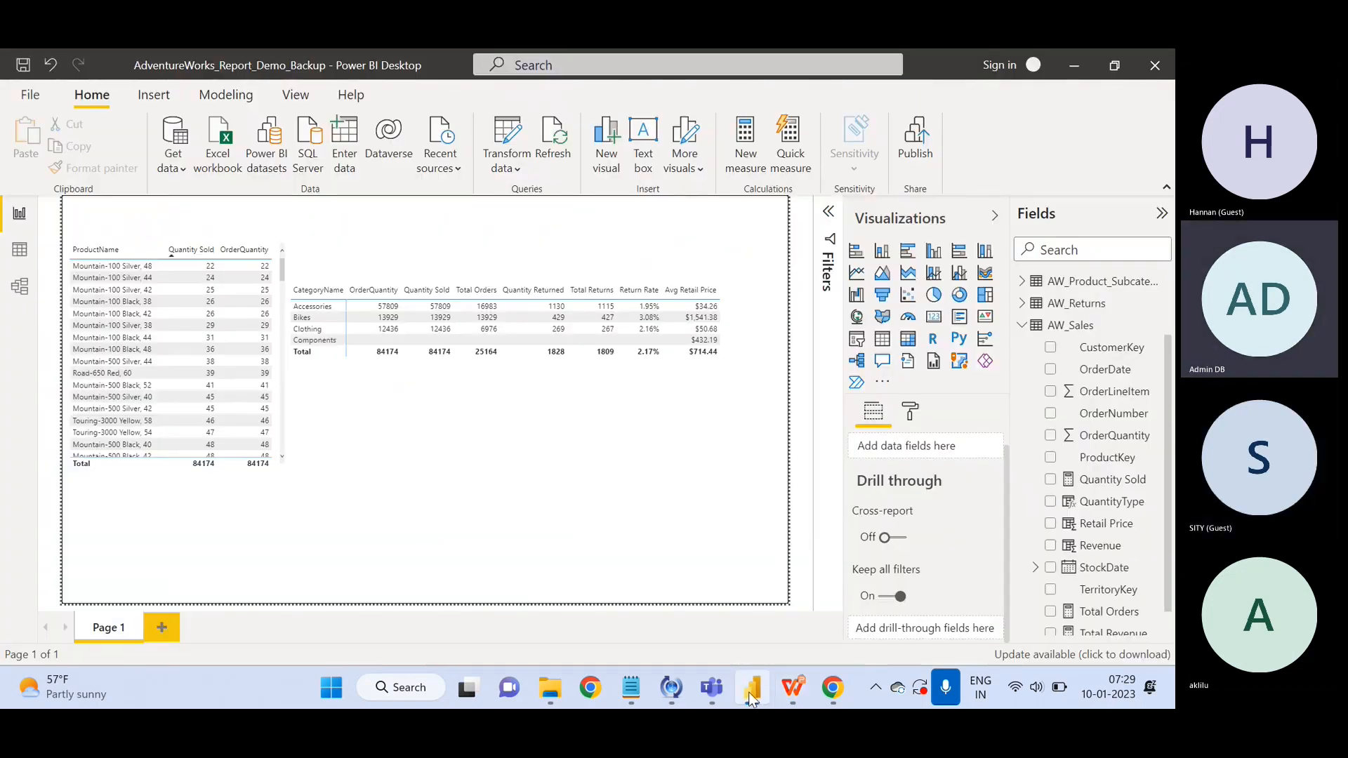
{"action": "left_click", "coordinate": [750, 695]}
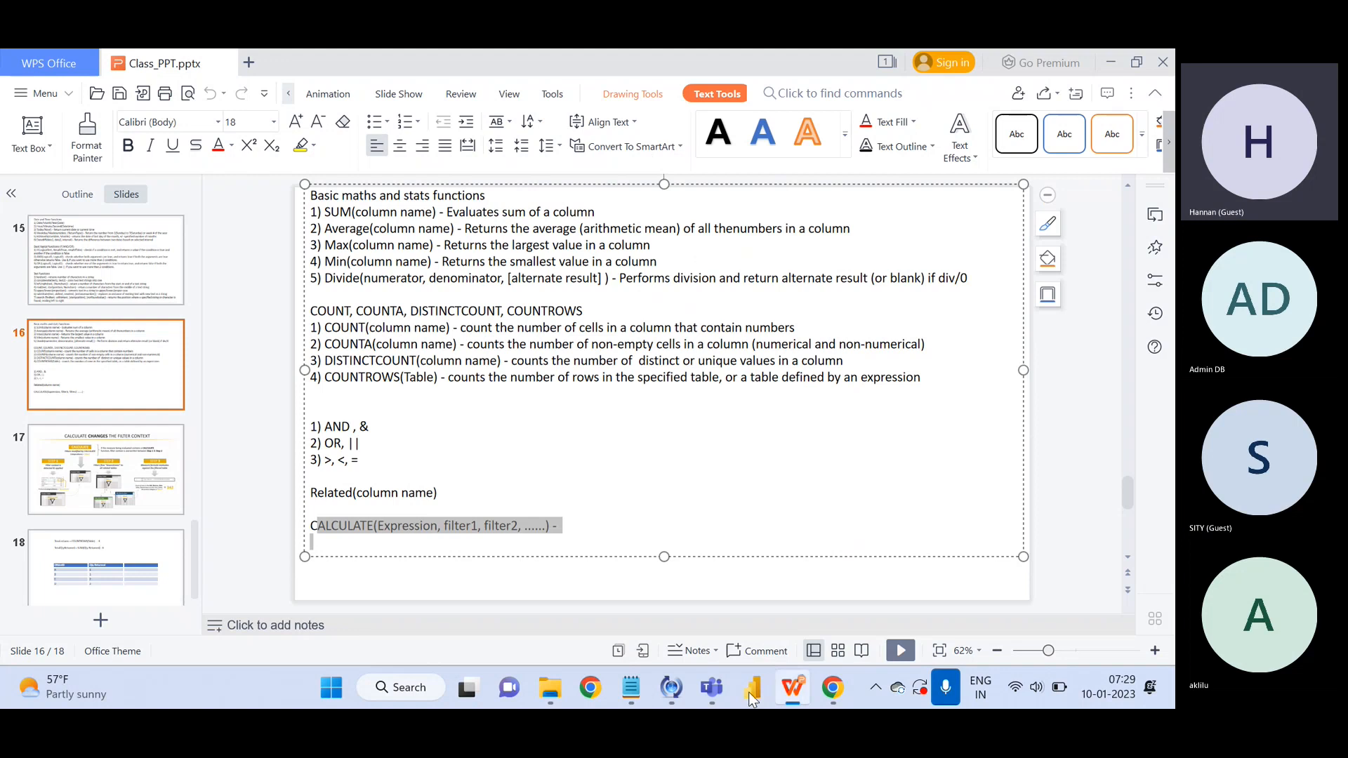
{"action": "left_click", "coordinate": [565, 533]}
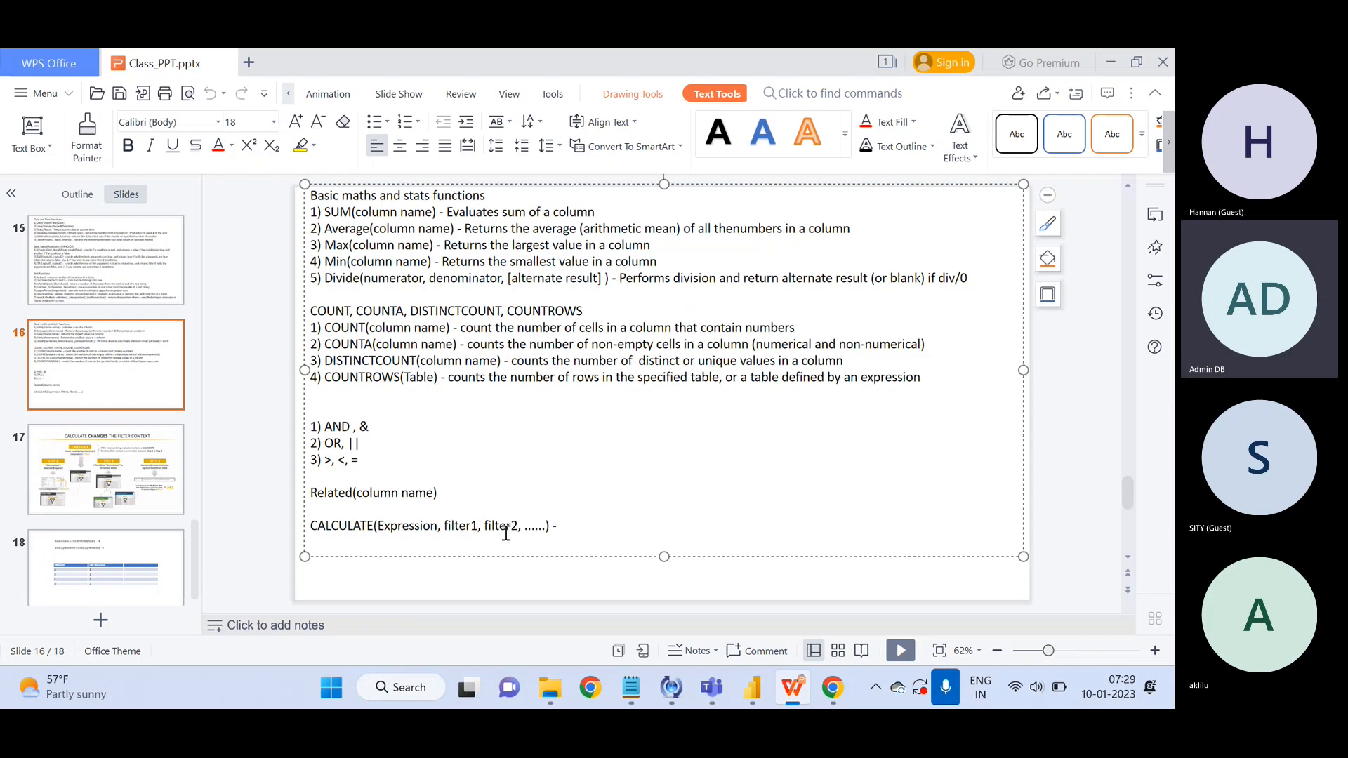
Switch to Power BI Desktop and start a new measure in the AW_Sales table.
{"action": "left_click", "coordinate": [753, 689]}
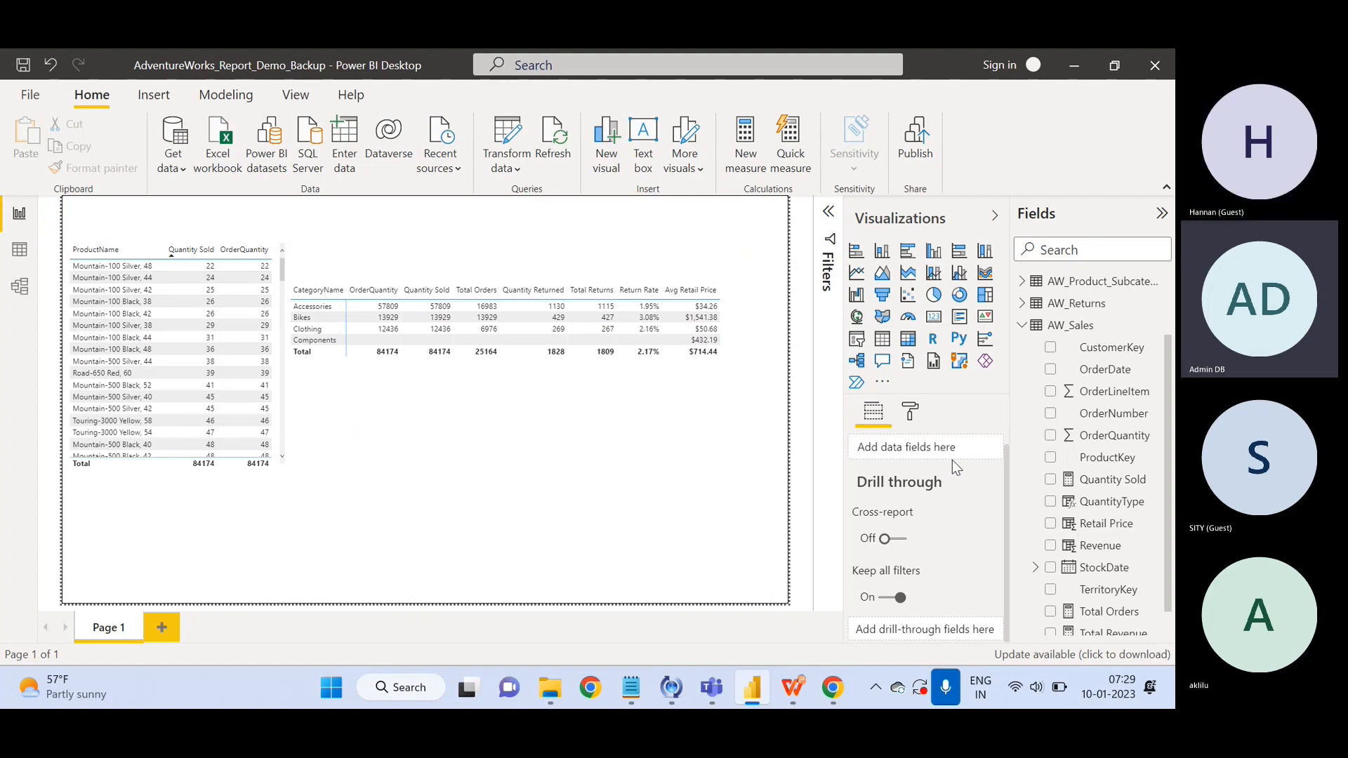
{"action": "left_click", "coordinate": [1023, 325]}
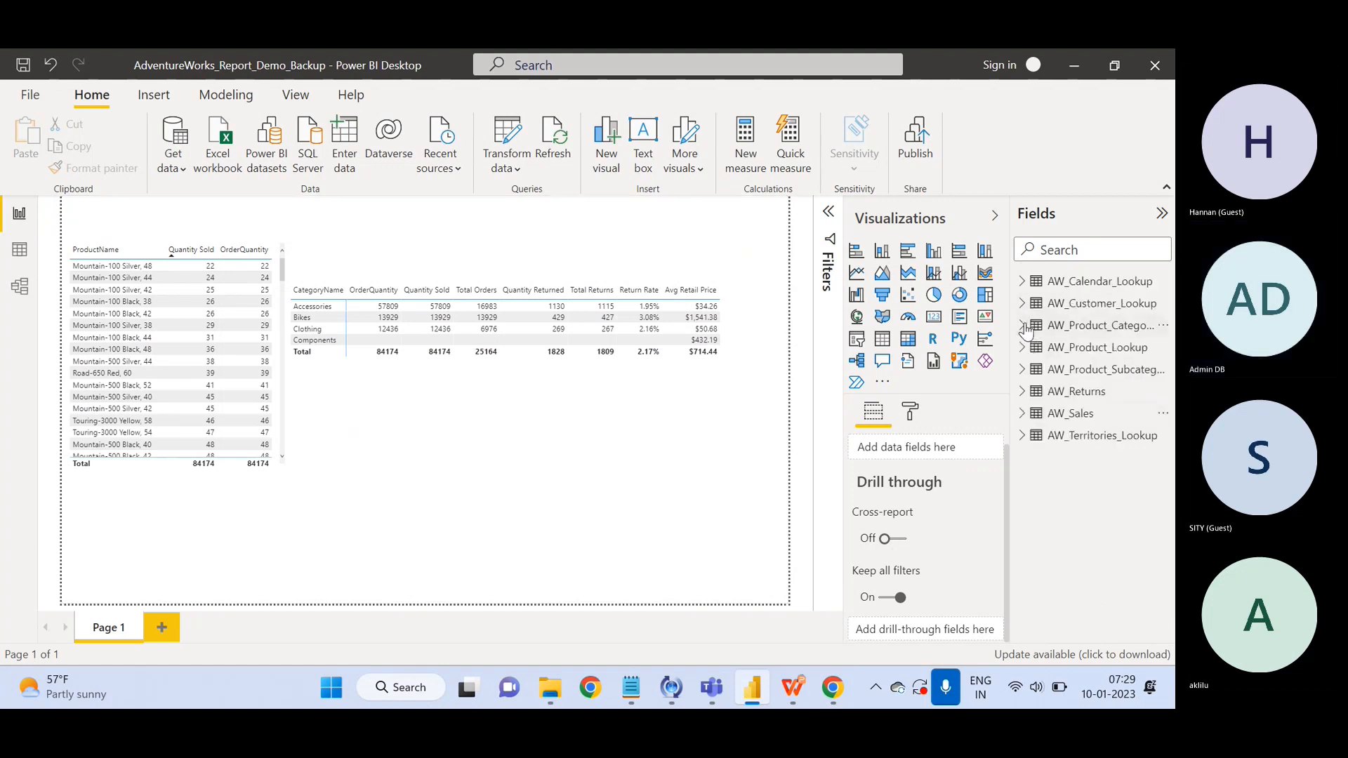
{"action": "left_click", "coordinate": [1051, 418]}
{"action": "left_click", "coordinate": [1024, 416]}
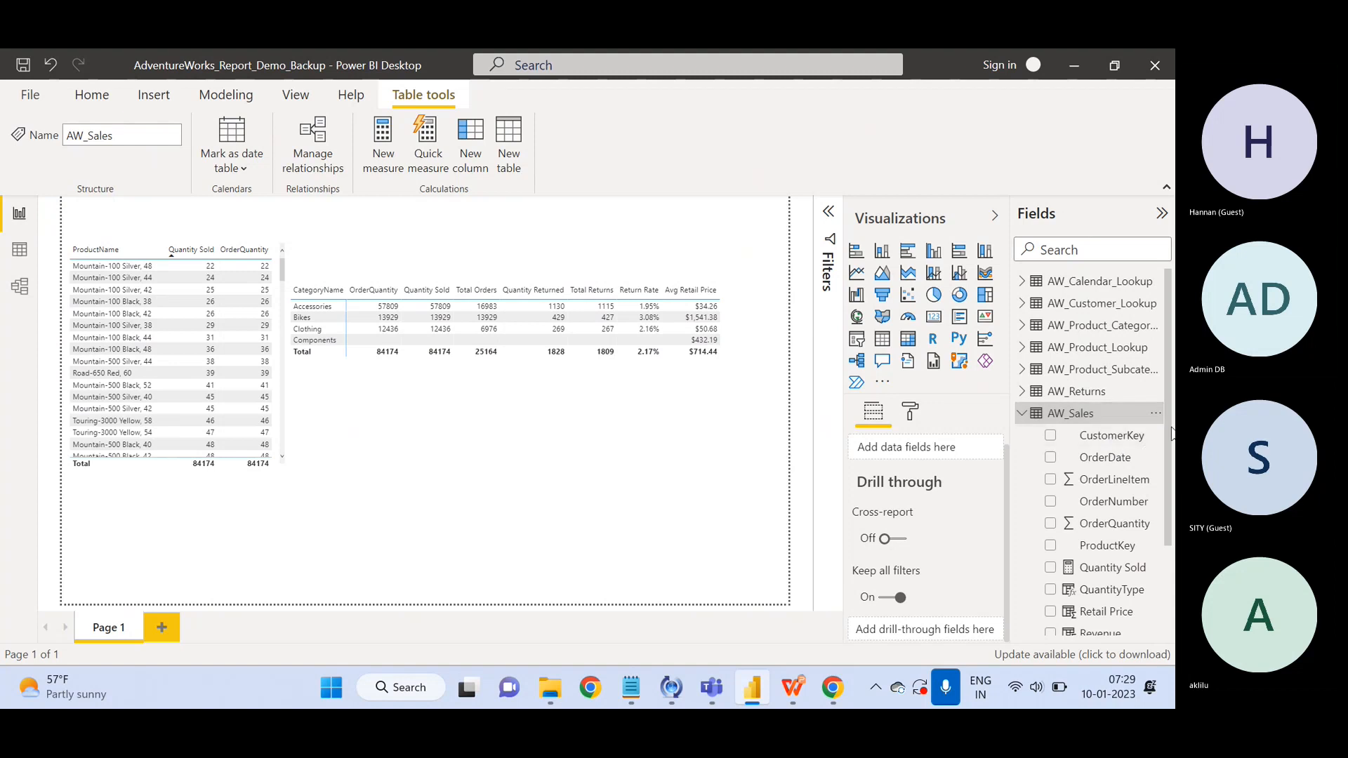
{"action": "left_click_drag", "start_coordinate": [1171, 434], "coordinate": [1172, 465]}
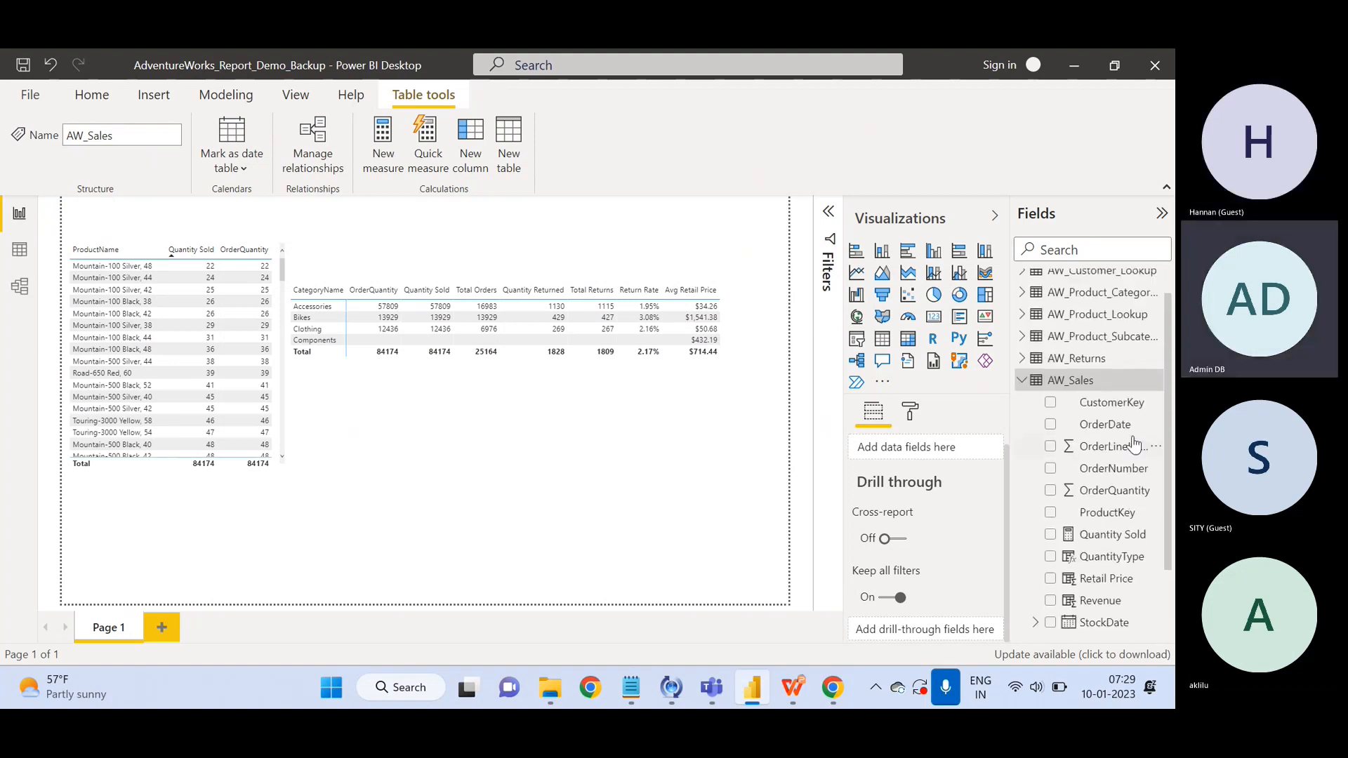
{"action": "right_click", "coordinate": [1058, 384]}
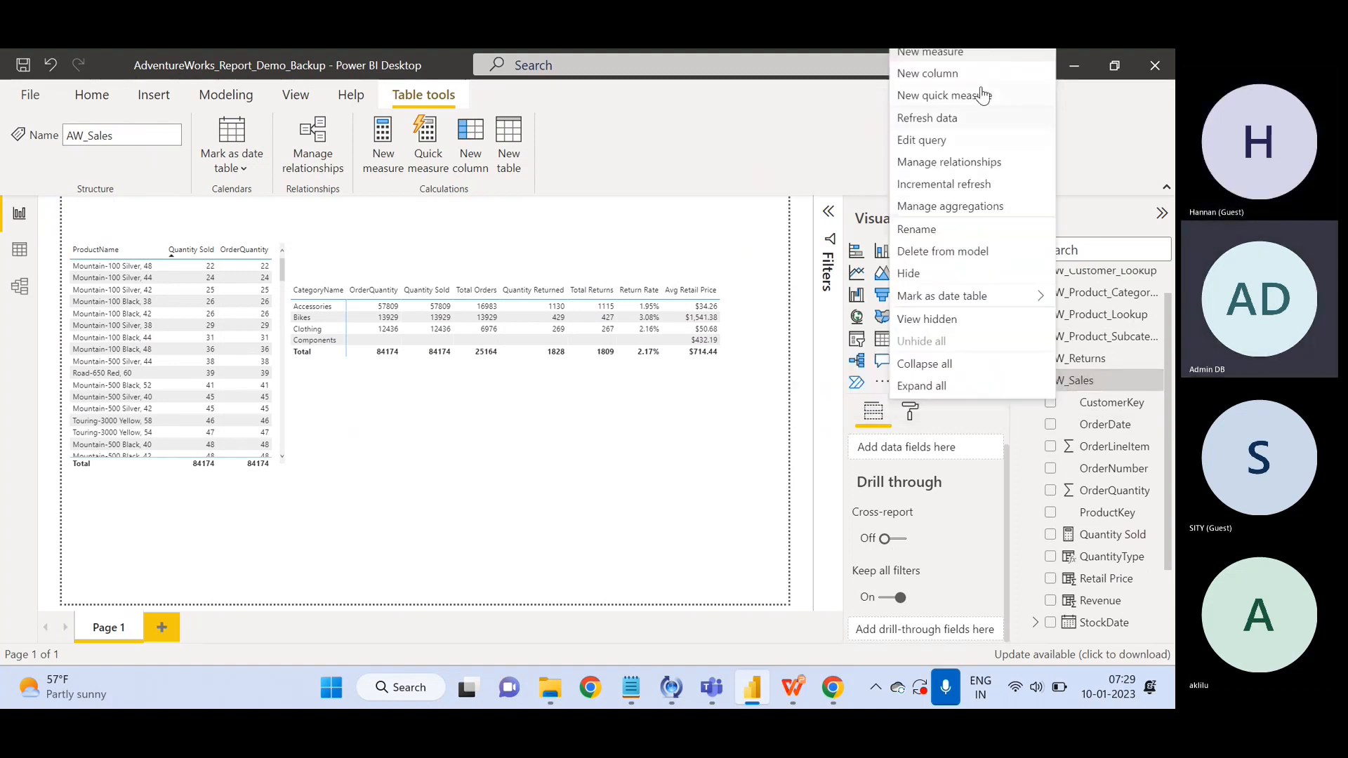
{"action": "left_click", "coordinate": [967, 55]}
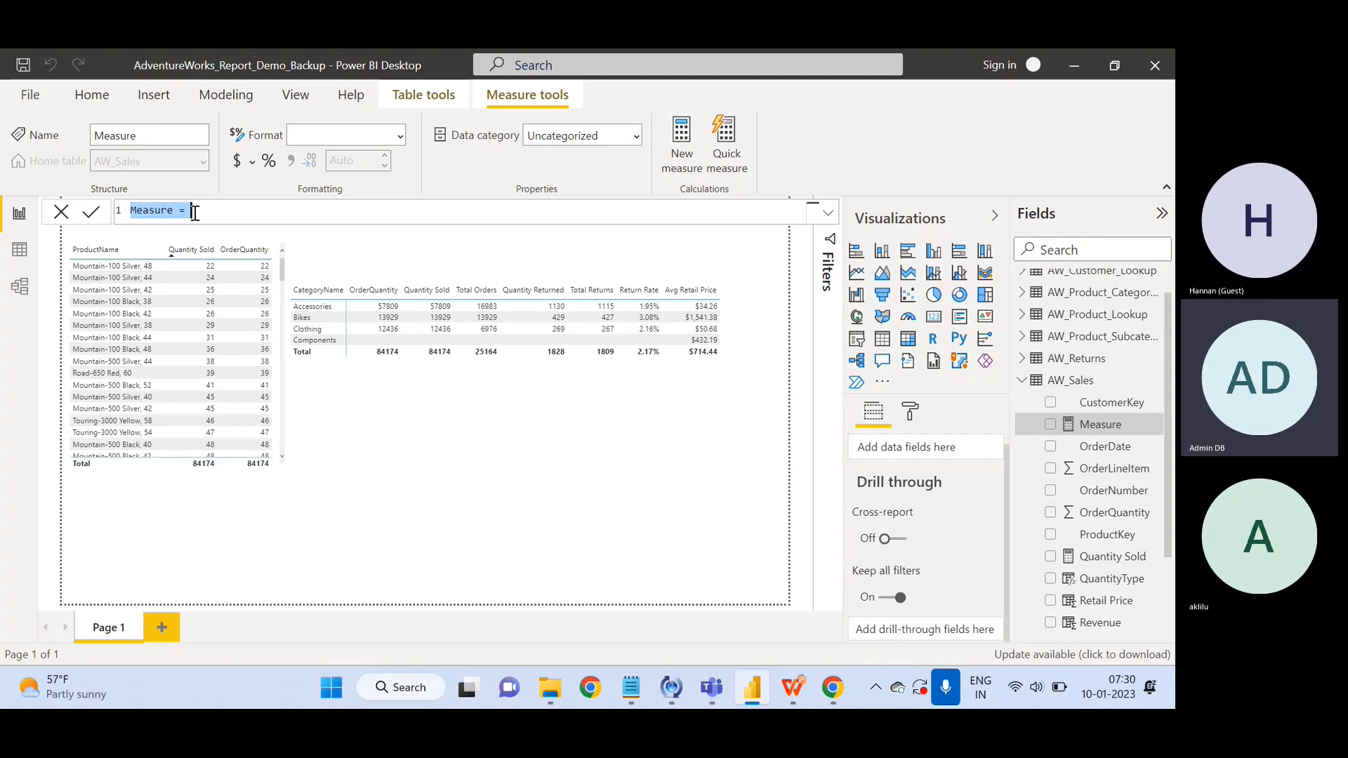
Name the measure Bulk Orders and begin its formula with CALCULATE([Total Orders], leaving the filter argument open.
{"action": "type", "text": "Bulk Orders "}
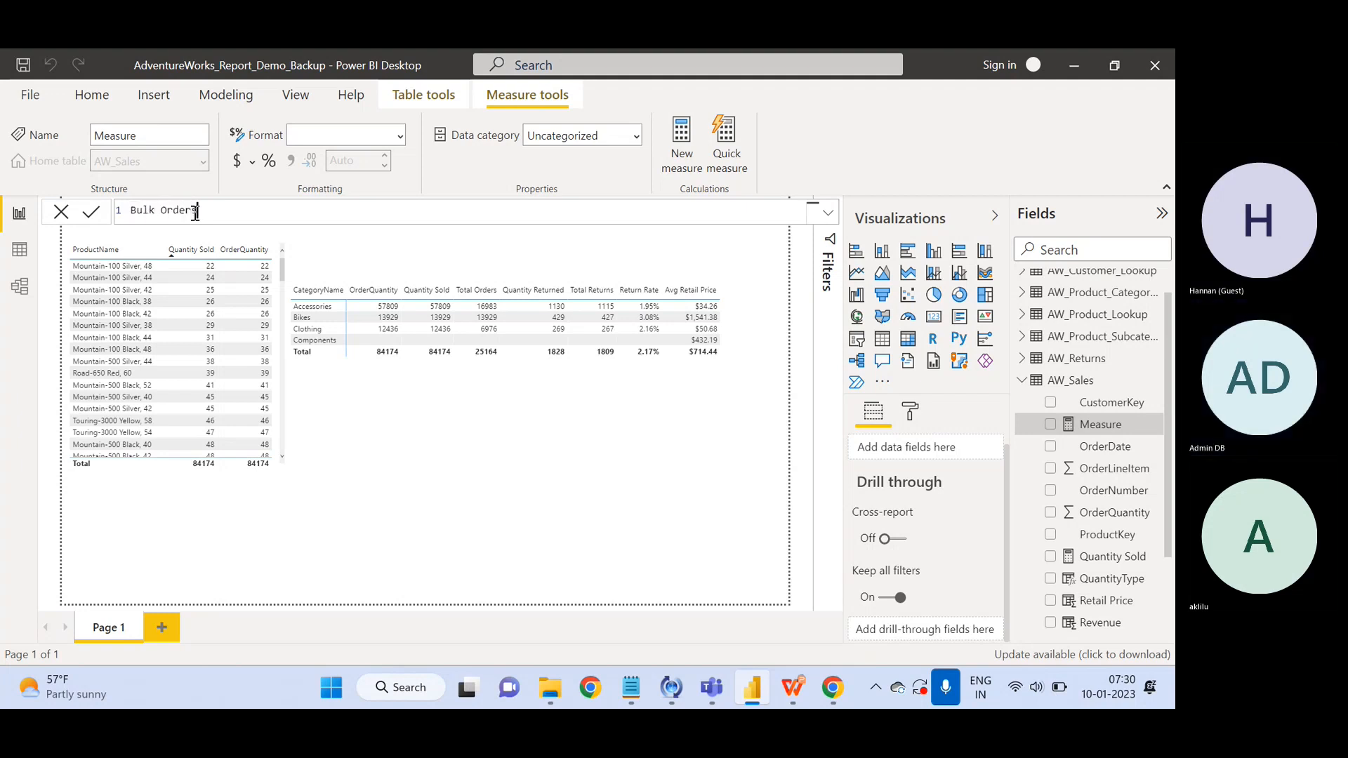
{"action": "type", "text": "="}
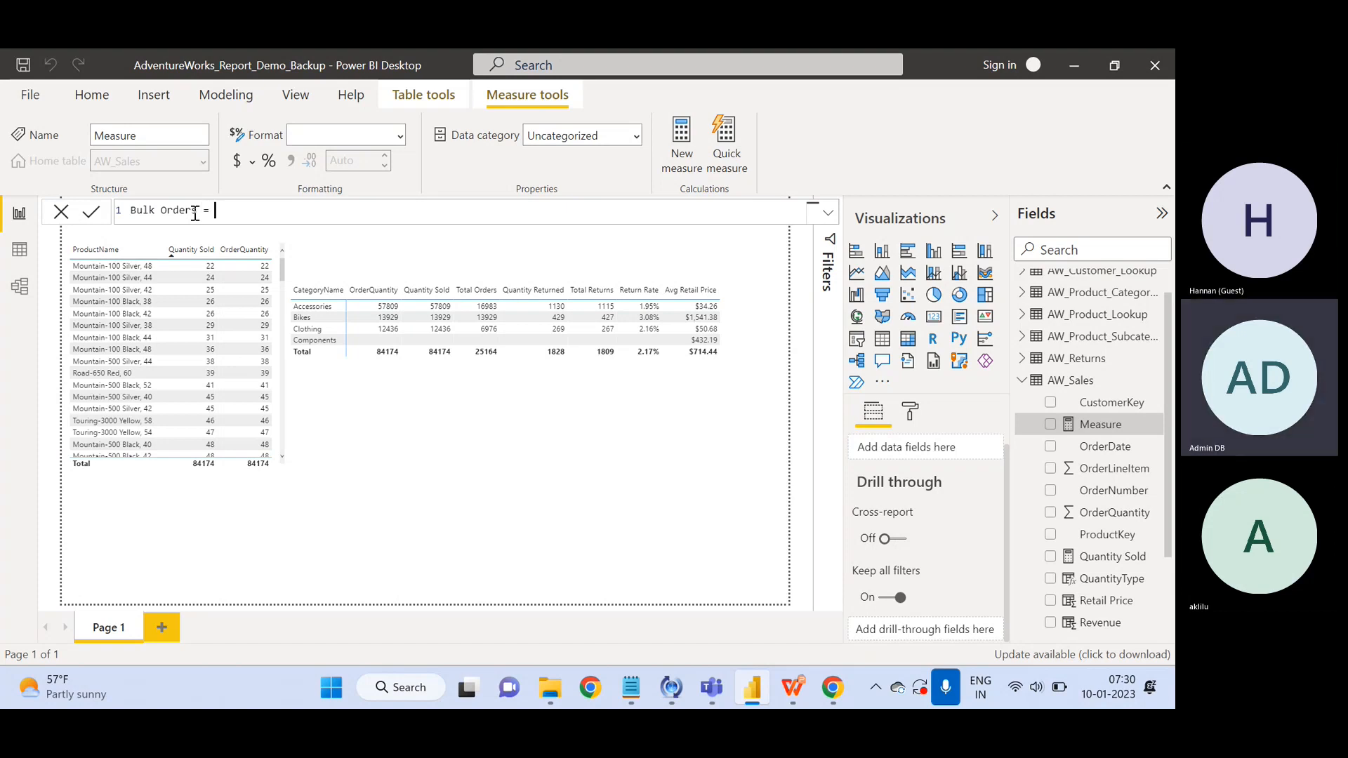
{"action": "type", "text": " cal"}
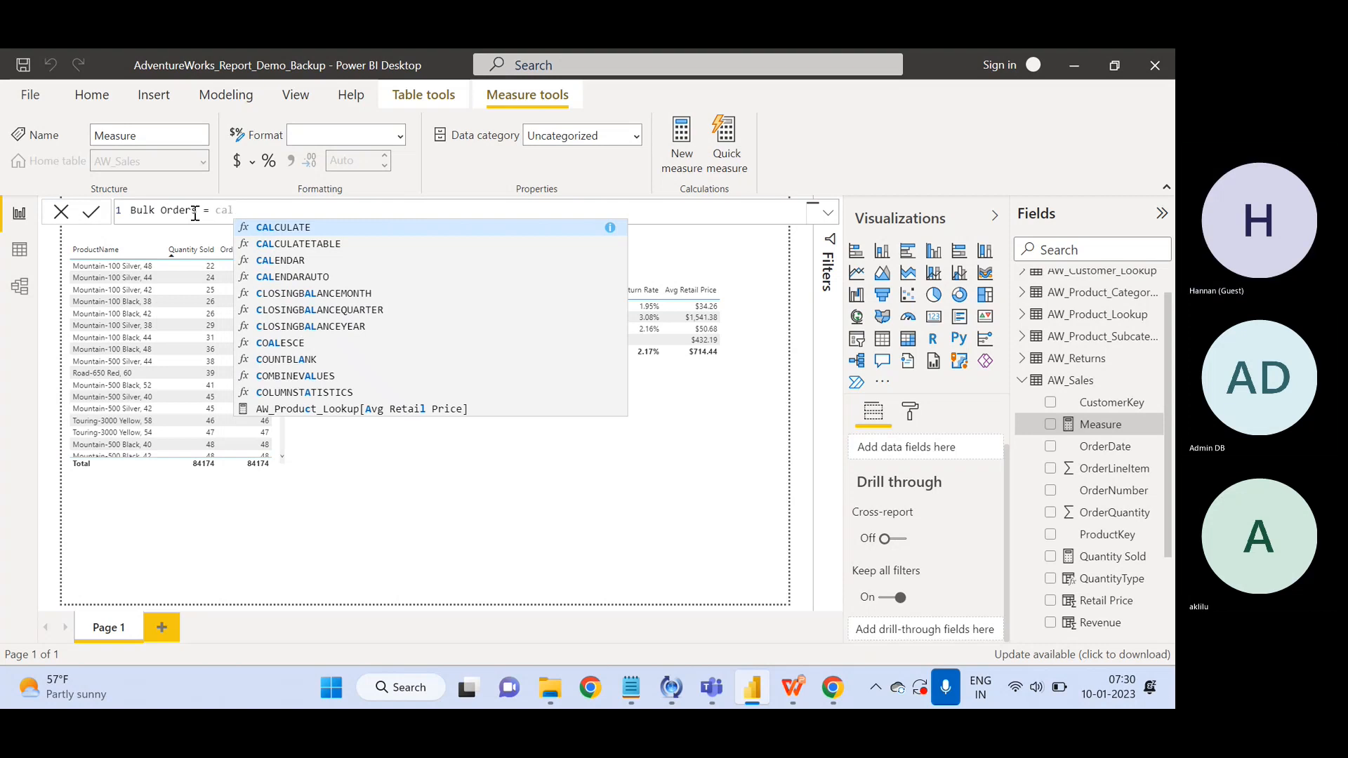
{"action": "key", "text": "Tab"}
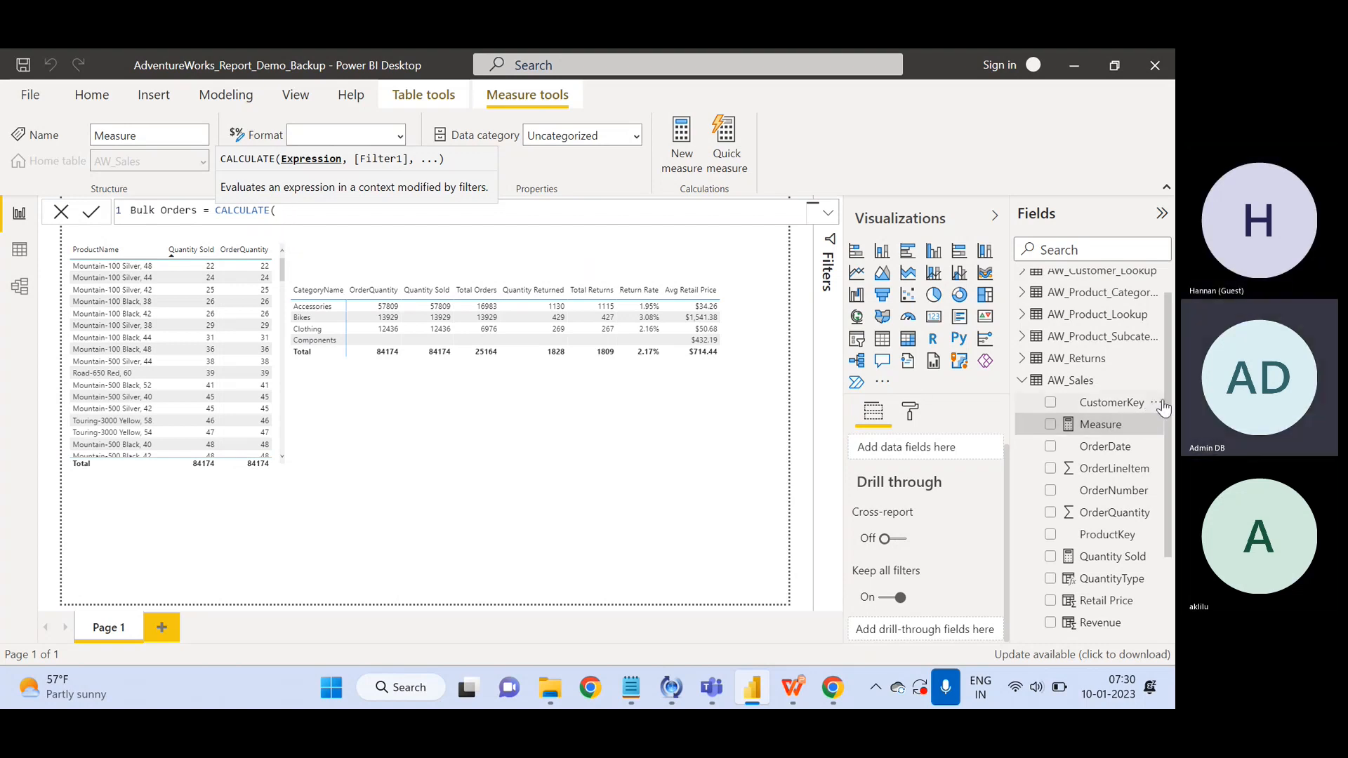
{"action": "left_click_drag", "start_coordinate": [1168, 406], "coordinate": [1169, 512]}
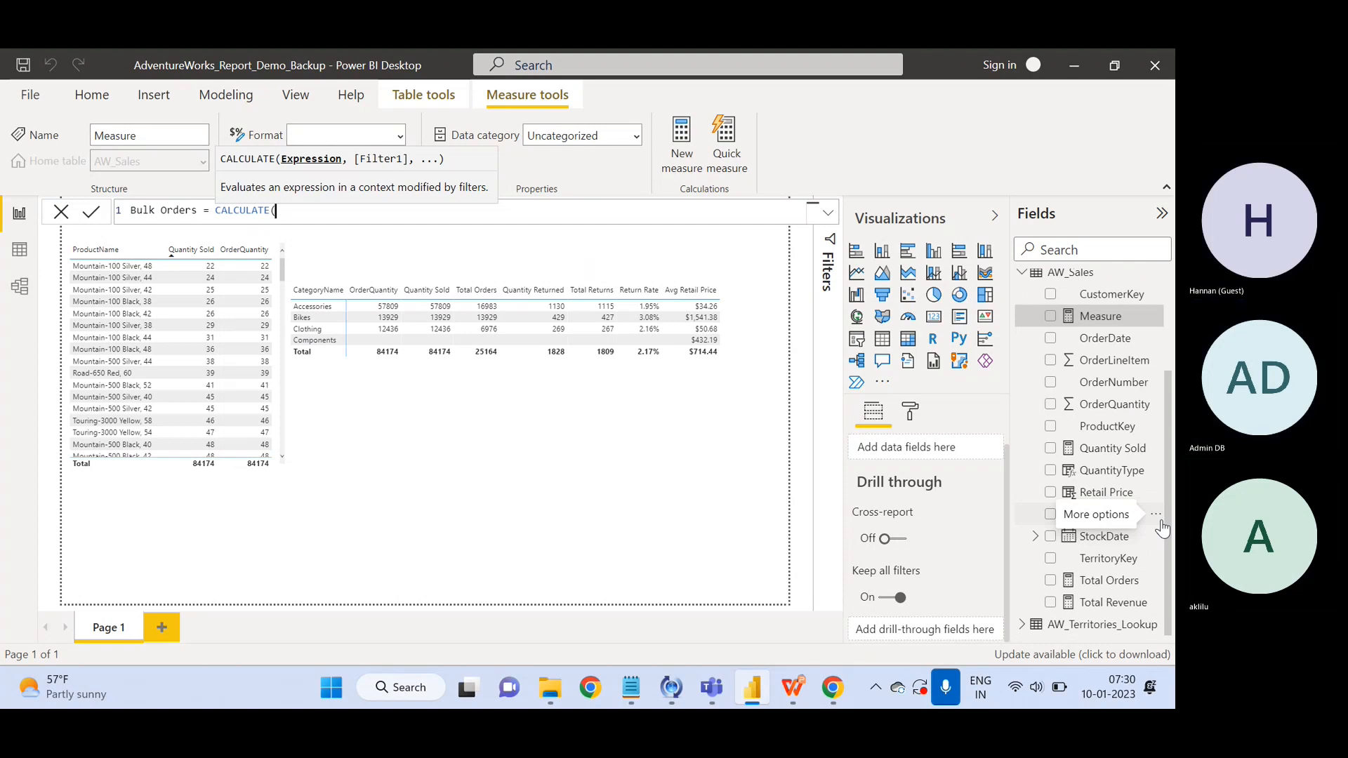
{"action": "type", "text": "Tota"}
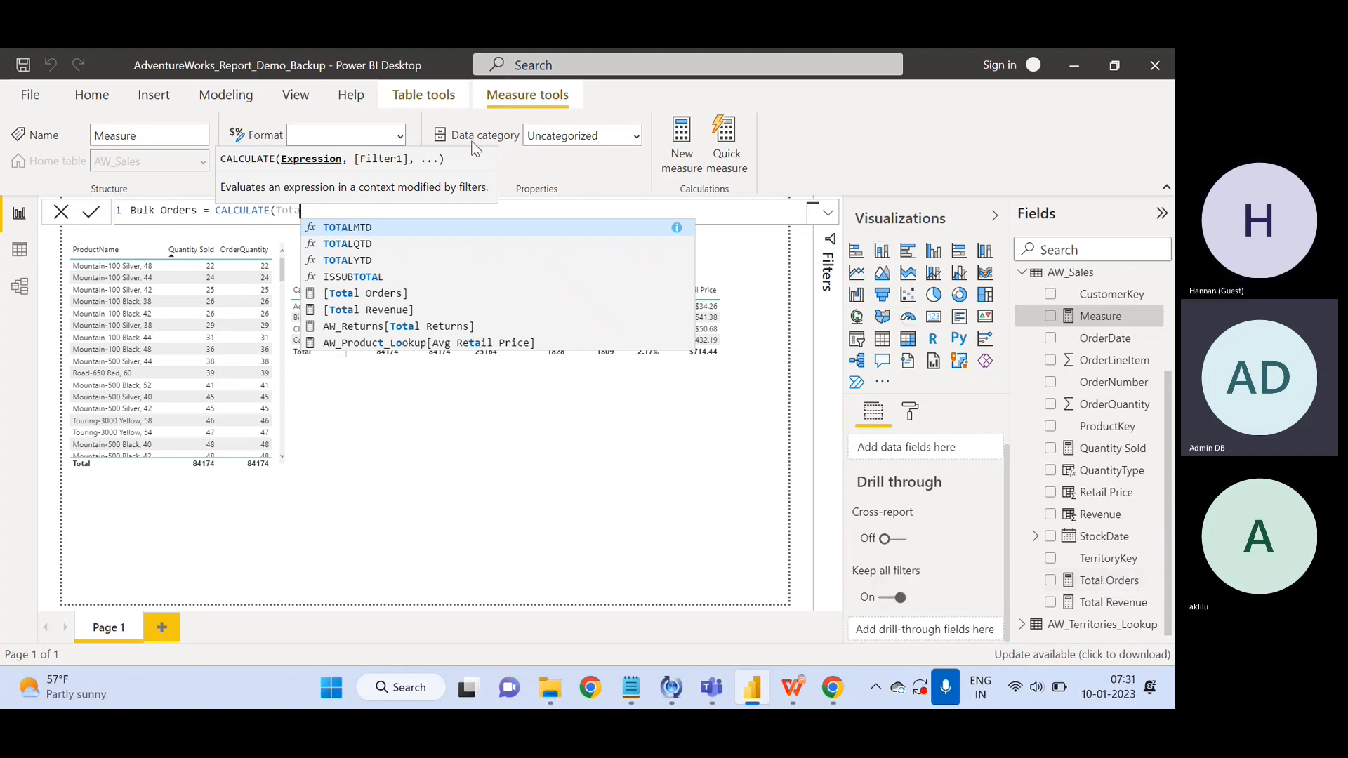
{"action": "left_click", "coordinate": [380, 298]}
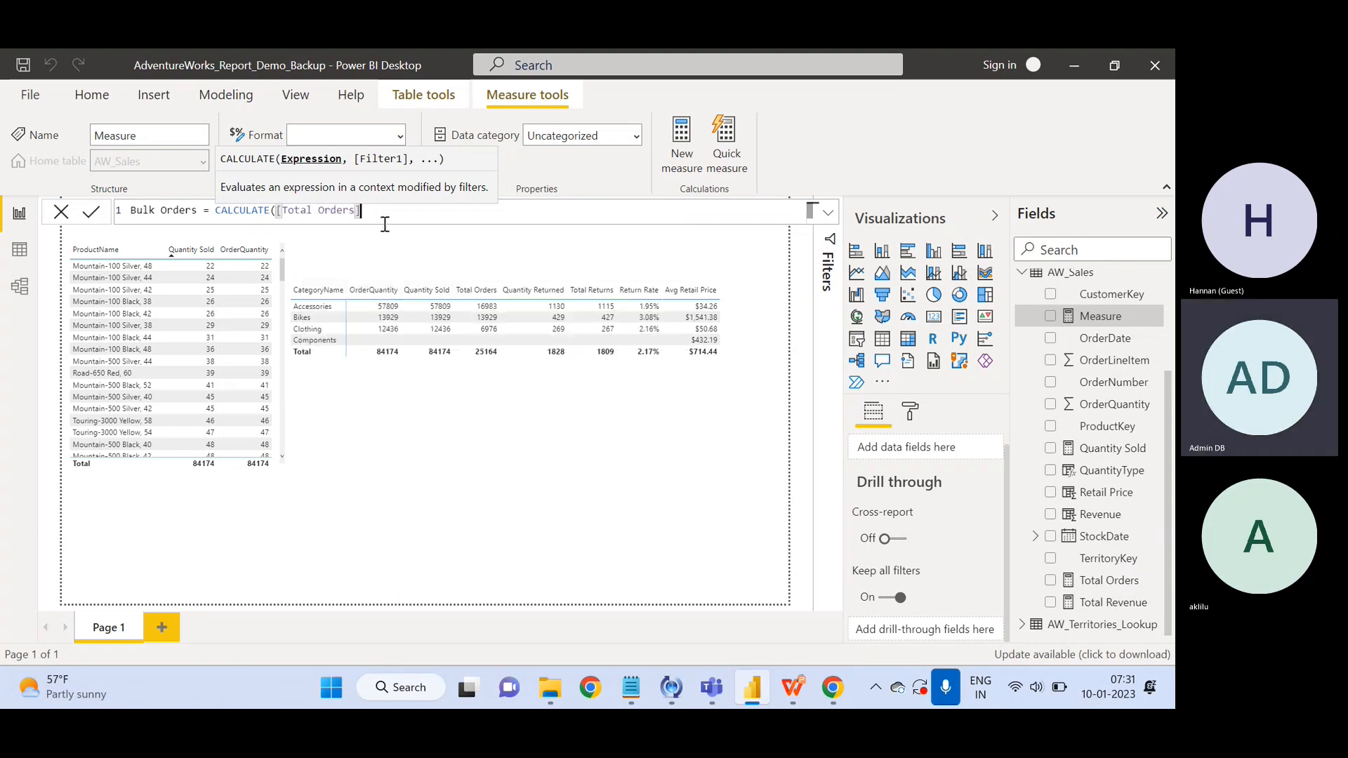
{"action": "type", "text": ","}
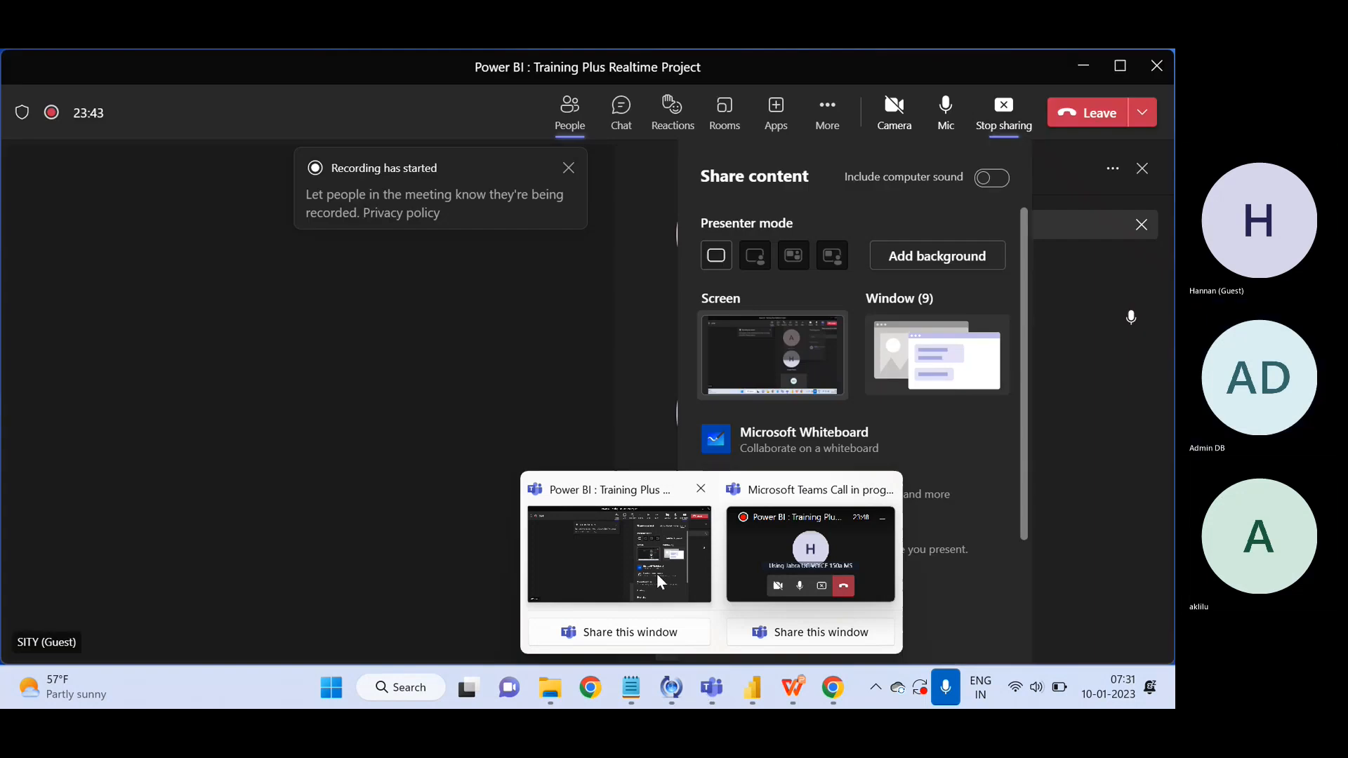
Switch to the Teams meeting, dismiss the recording notice, hide the participants list and admit the guest waiting in the lobby.
{"action": "left_click", "coordinate": [656, 573]}
{"action": "left_click", "coordinate": [575, 353]}
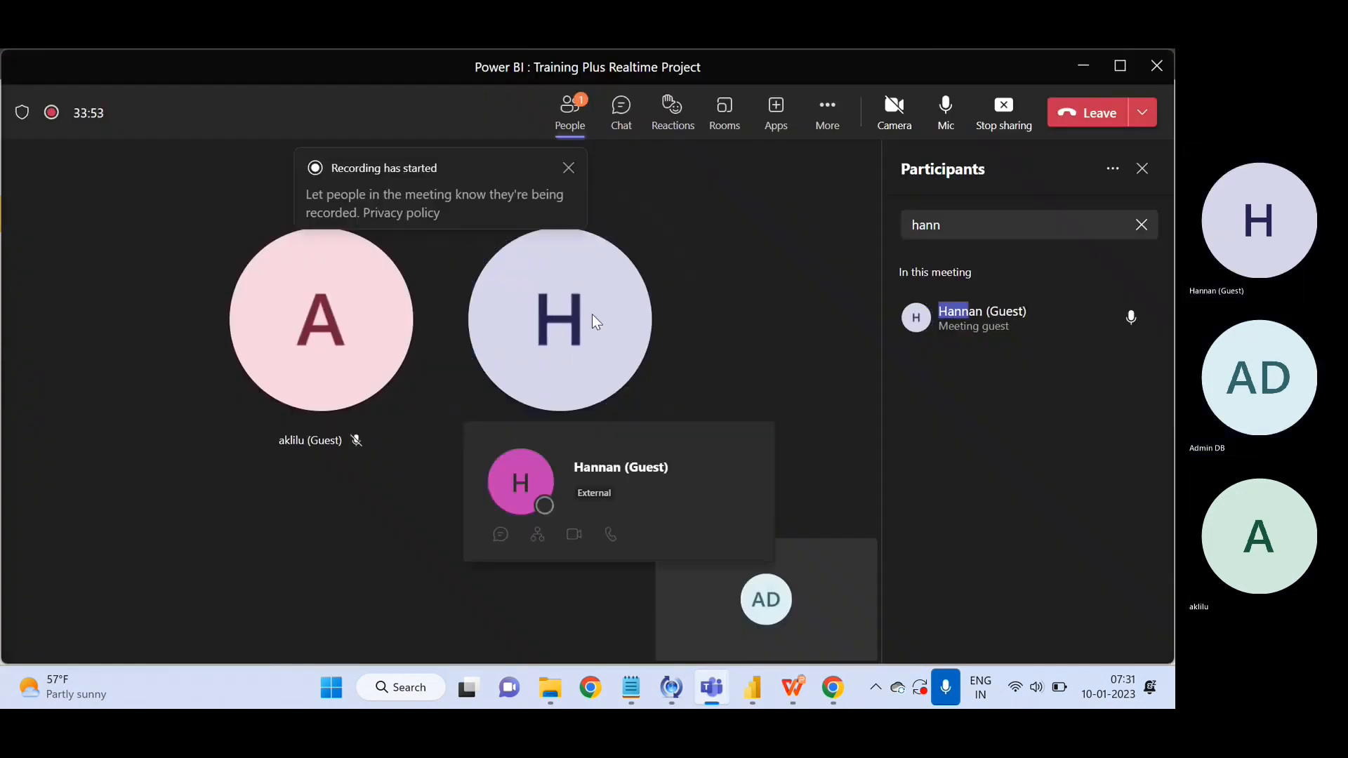
{"action": "left_click", "coordinate": [568, 169]}
{"action": "left_click", "coordinate": [570, 113]}
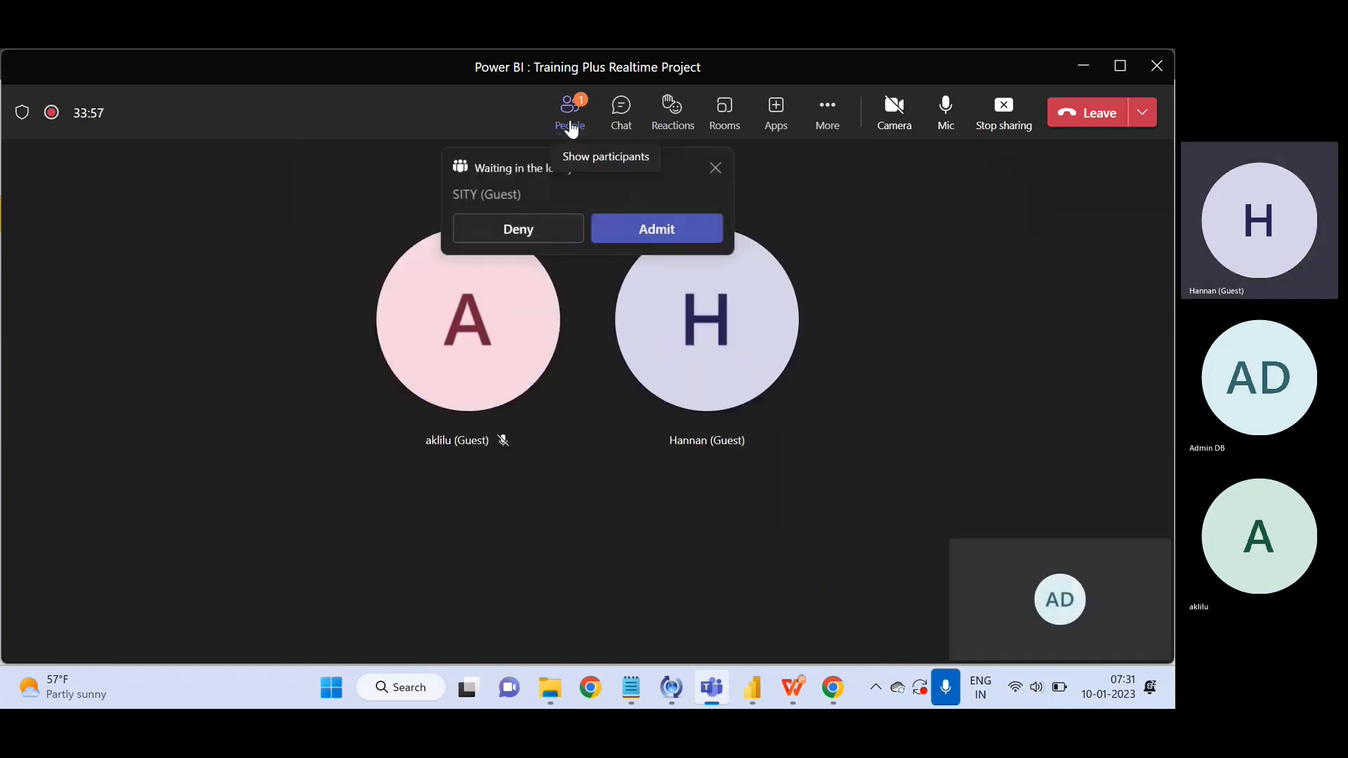
{"action": "left_click", "coordinate": [644, 231]}
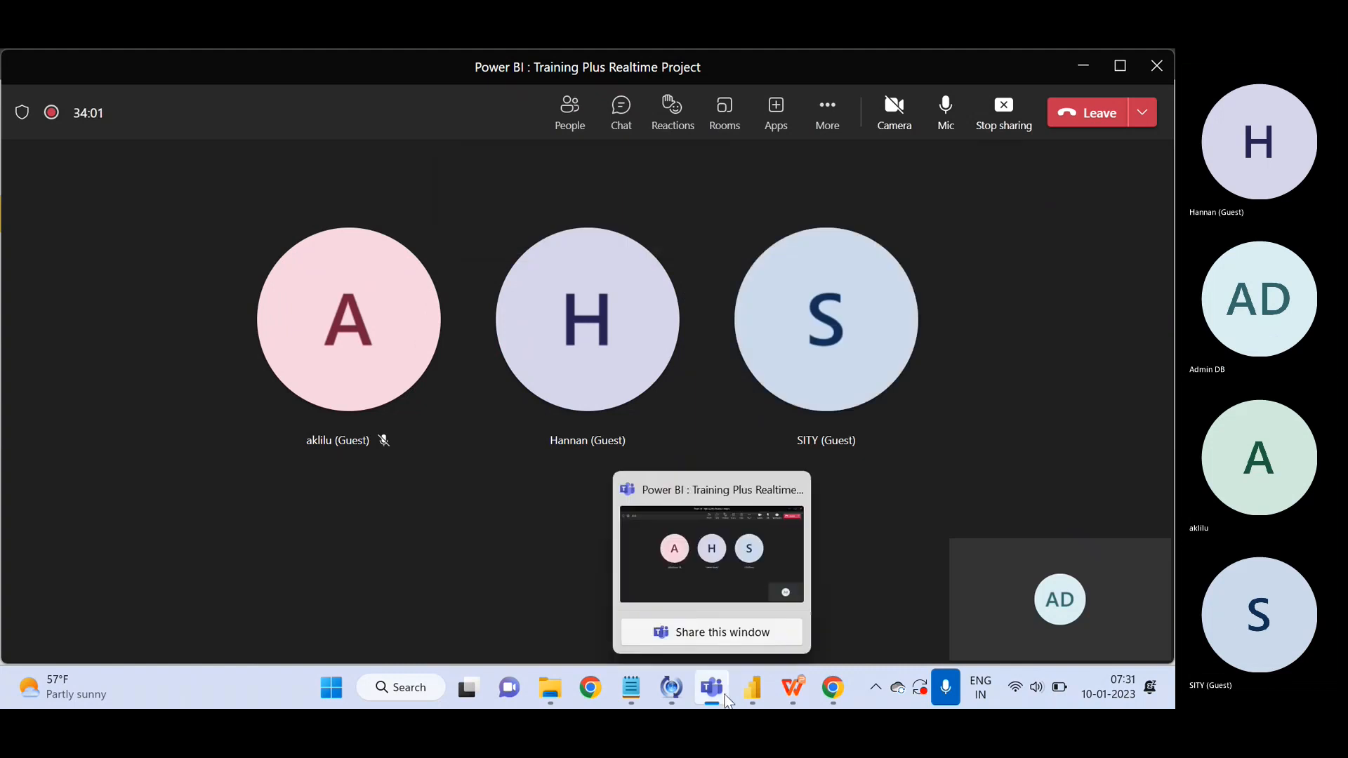
Return to Power BI Desktop, complete the Bulk Orders formula with the filter AW_Sales[OrderQuantity]>1 and commit the measure.
{"action": "left_click", "coordinate": [746, 695]}
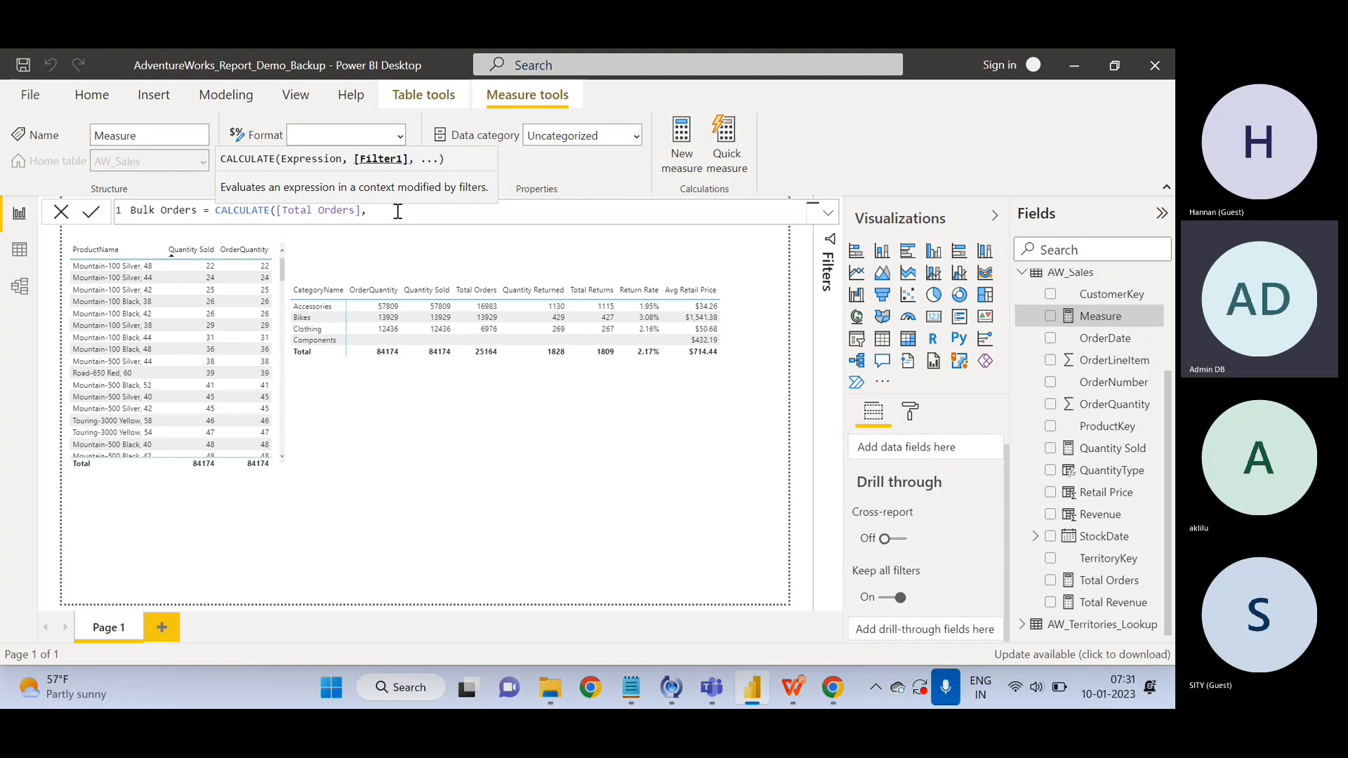
{"action": "type", "text": "order"}
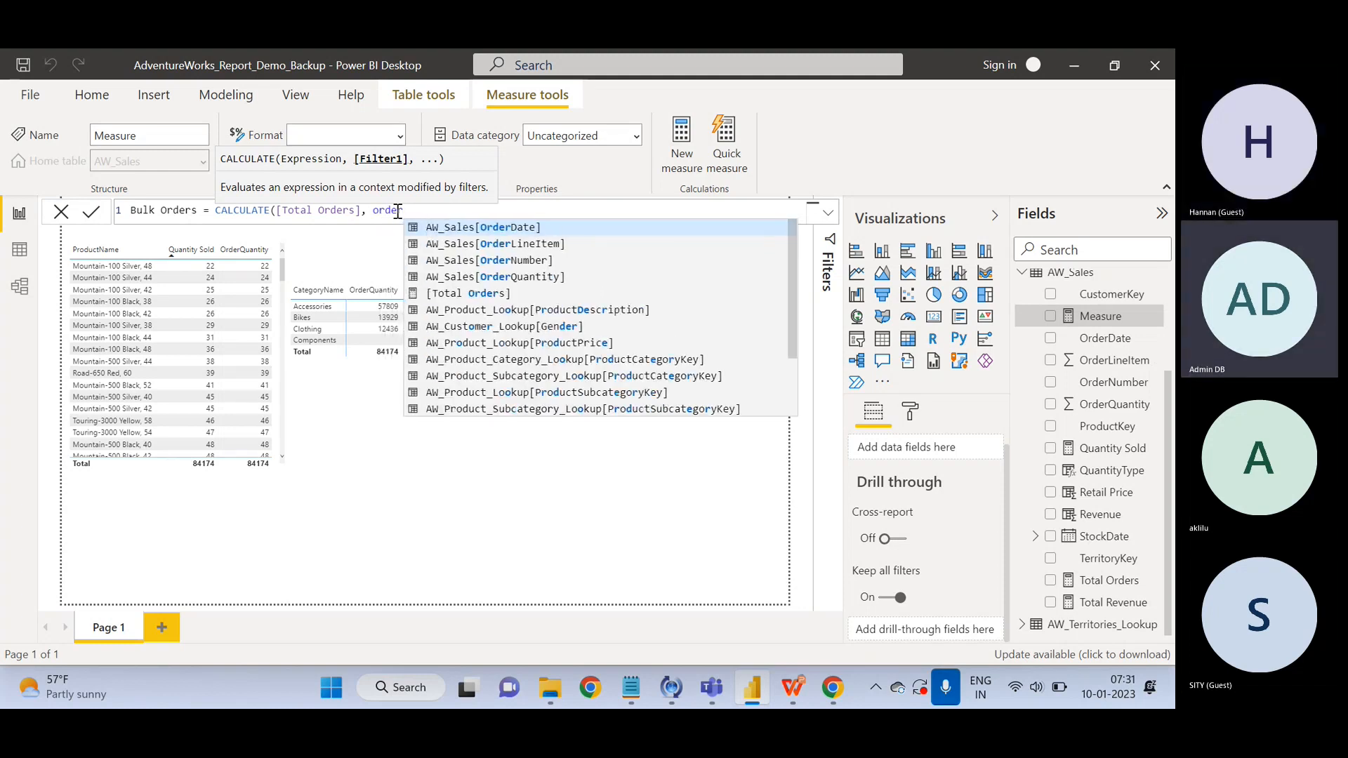
{"action": "left_click", "coordinate": [498, 279]}
{"action": "type", "text": ">1)"}
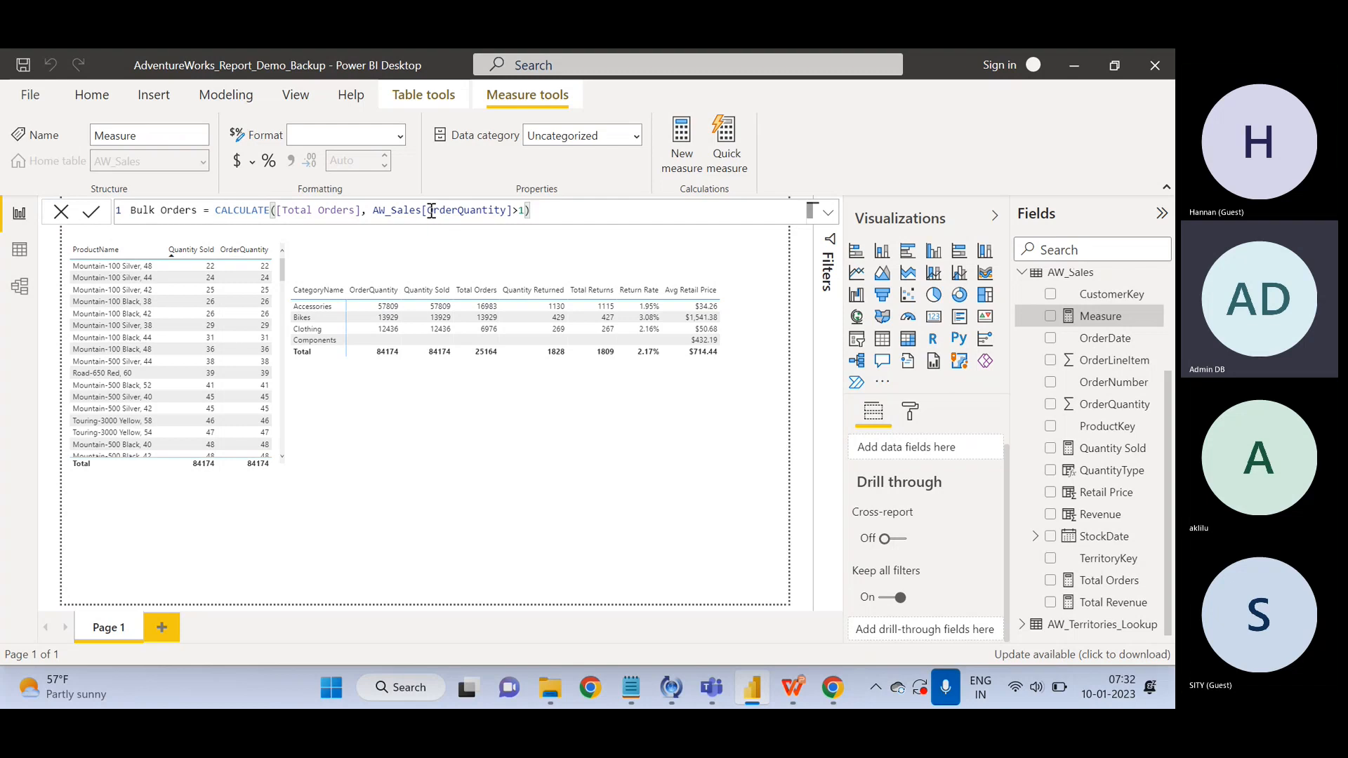
{"action": "left_click_drag", "start_coordinate": [428, 209], "coordinate": [524, 213]}
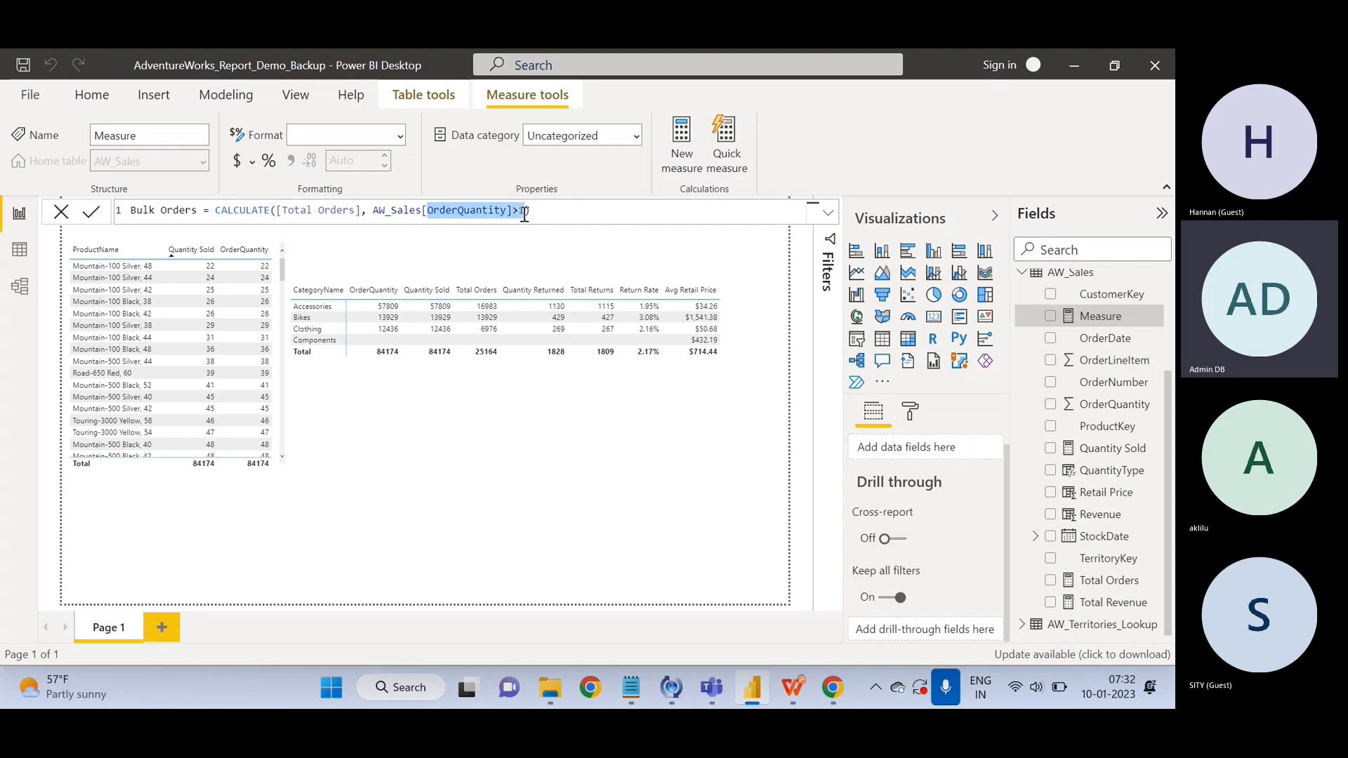
{"action": "left_click", "coordinate": [298, 213]}
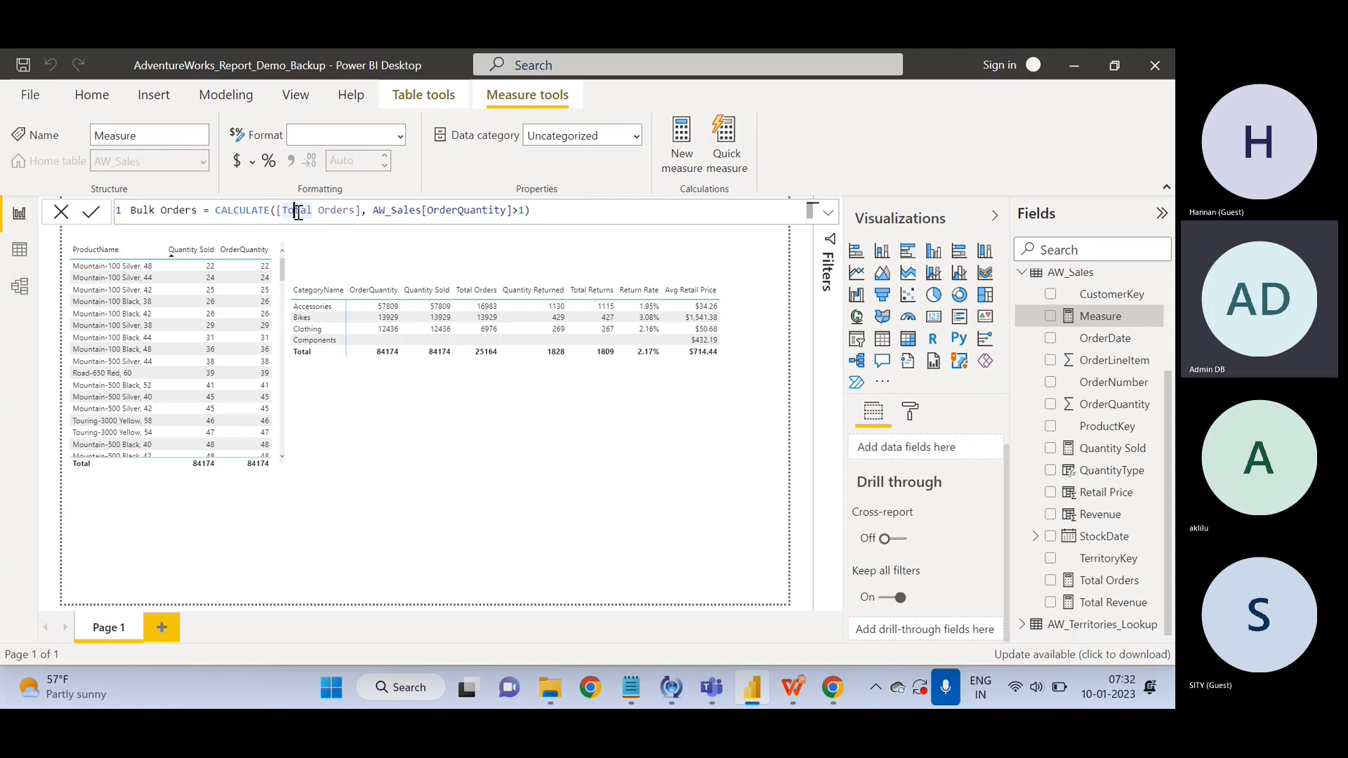
{"action": "left_click", "coordinate": [555, 216]}
{"action": "key", "text": "Return"}
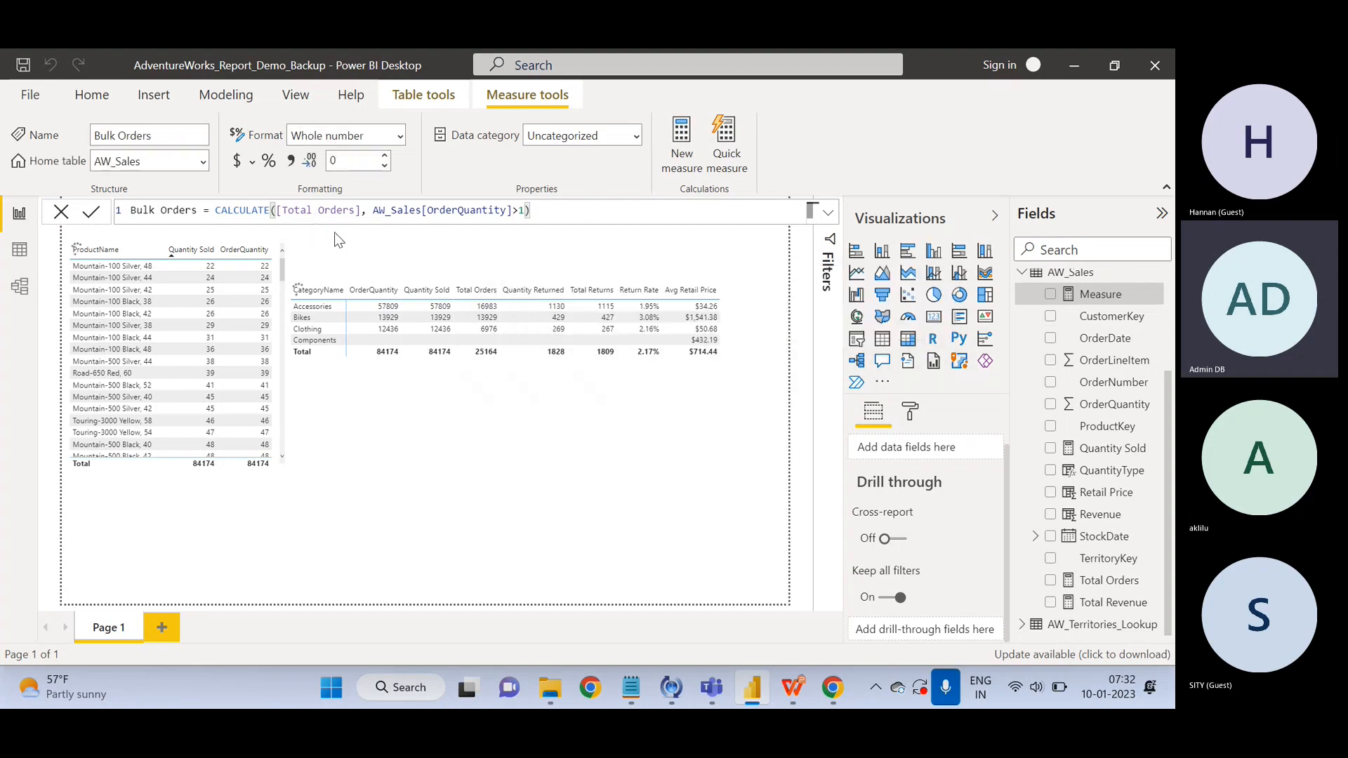
Review the Total Orders measure's formula and compare it with the Bulk Orders formula.
{"action": "left_click", "coordinate": [1113, 582]}
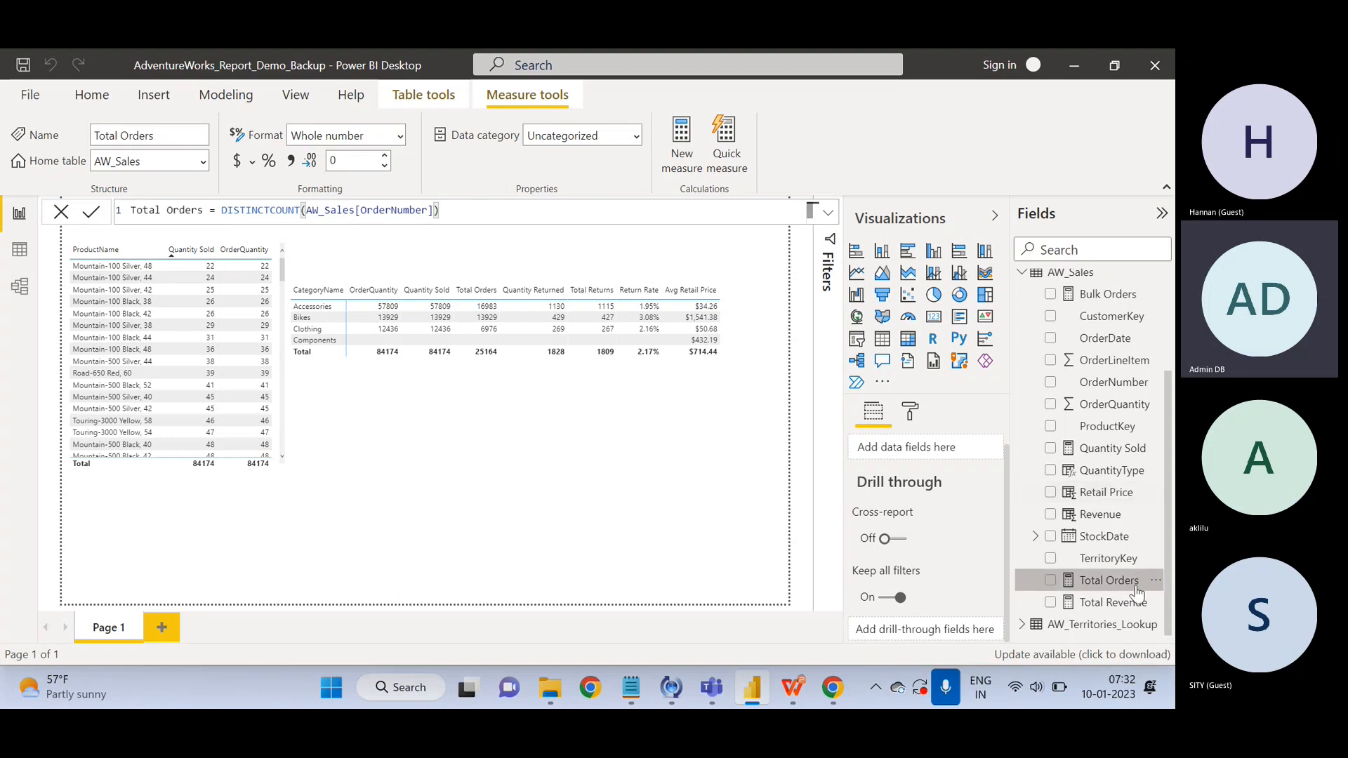
{"action": "left_click", "coordinate": [1094, 300]}
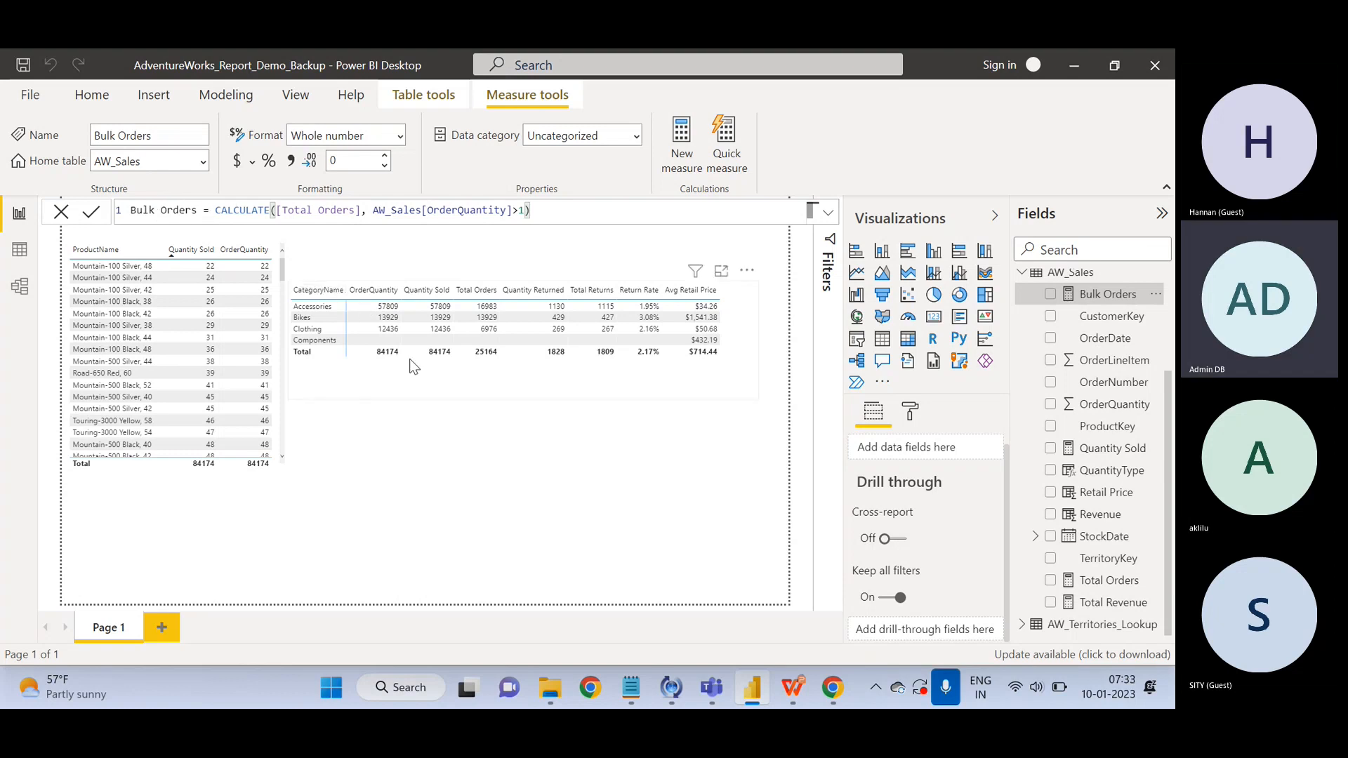
Remove OrderQuantity, Quantity Returned, Total Returns, Return Rate and Avg Retail Price from the category matrix.
{"action": "left_click", "coordinate": [461, 380]}
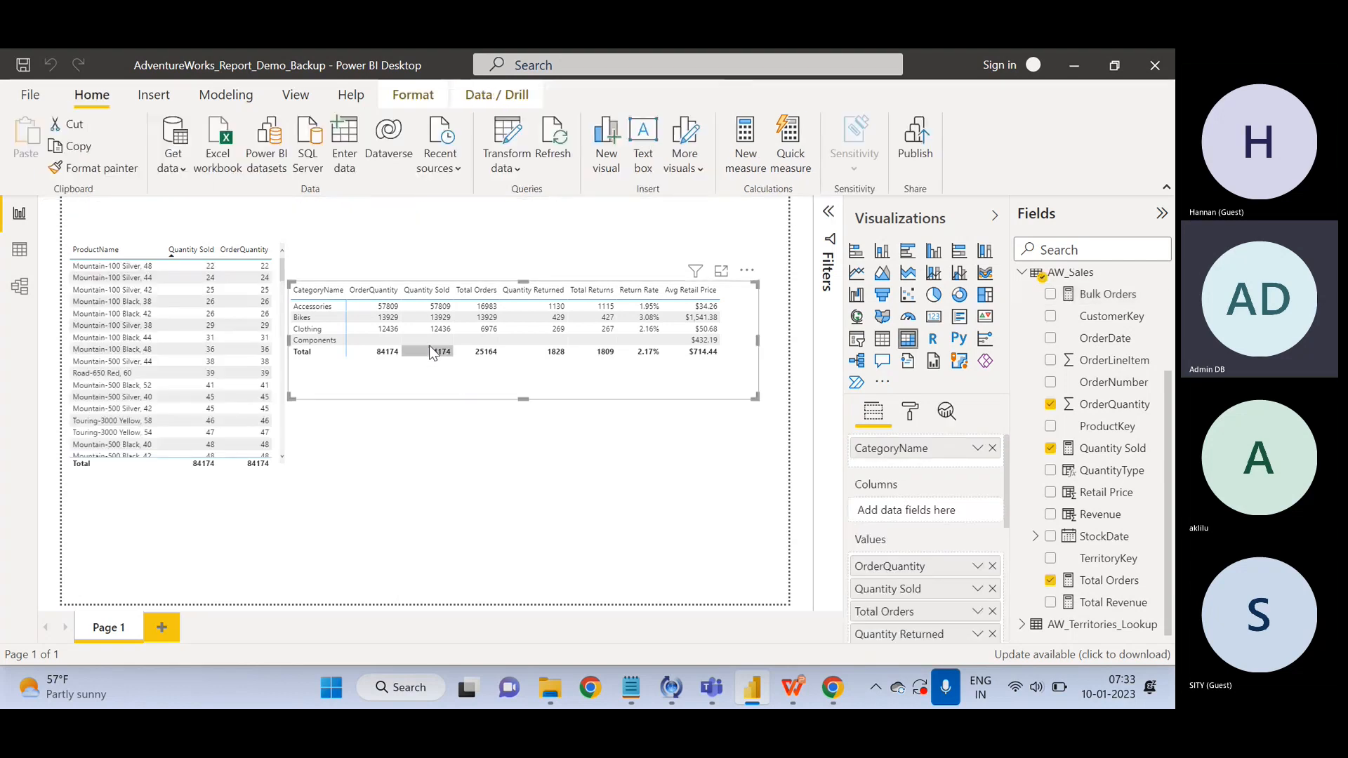
{"action": "left_click", "coordinate": [992, 566]}
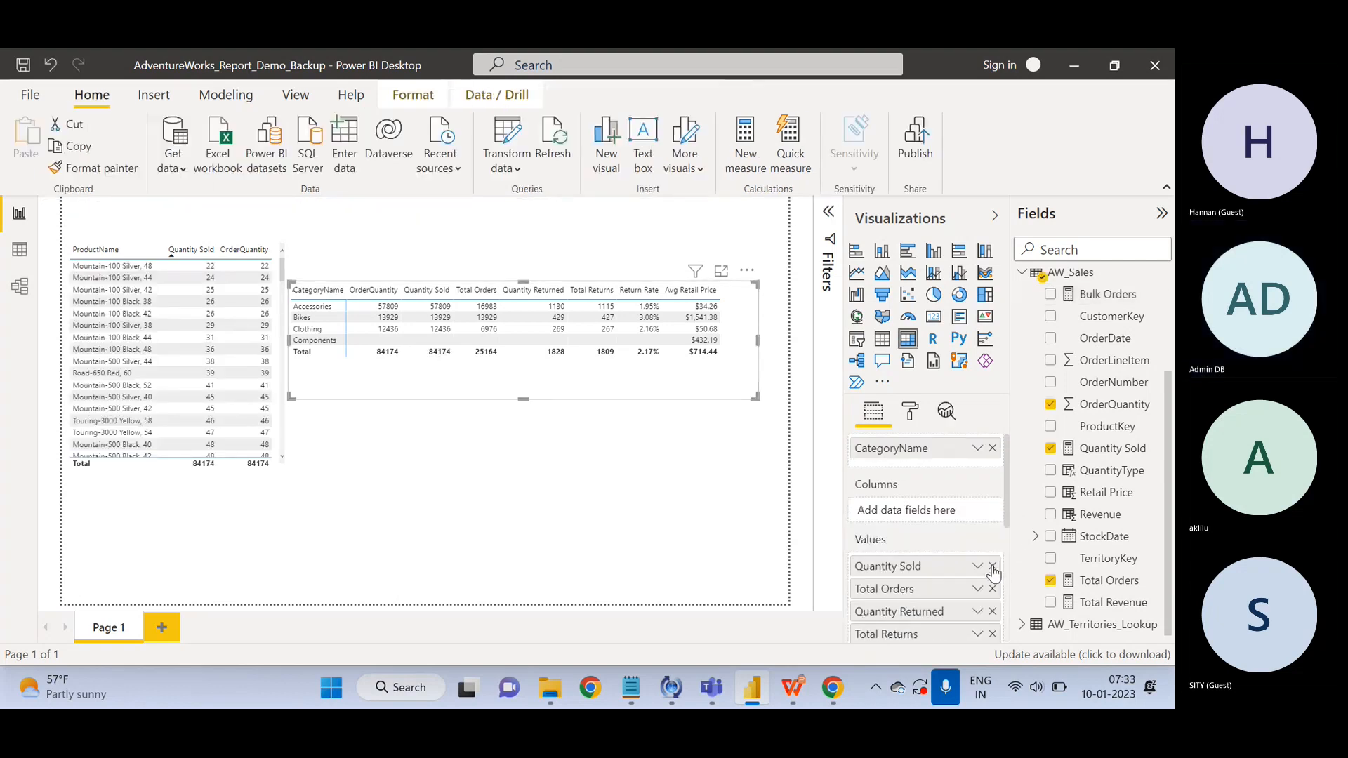
{"action": "left_click_drag", "start_coordinate": [1006, 505], "coordinate": [1012, 561]}
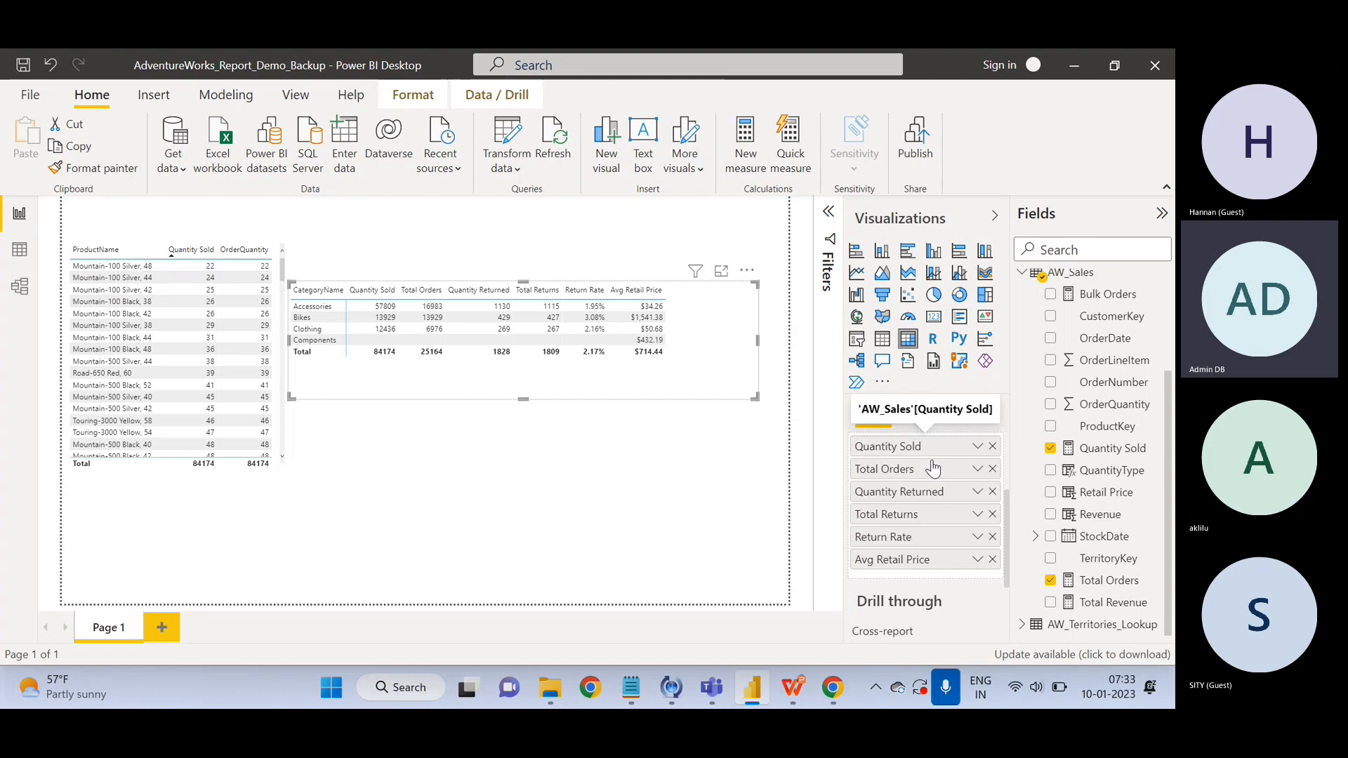
{"action": "left_click", "coordinate": [993, 491]}
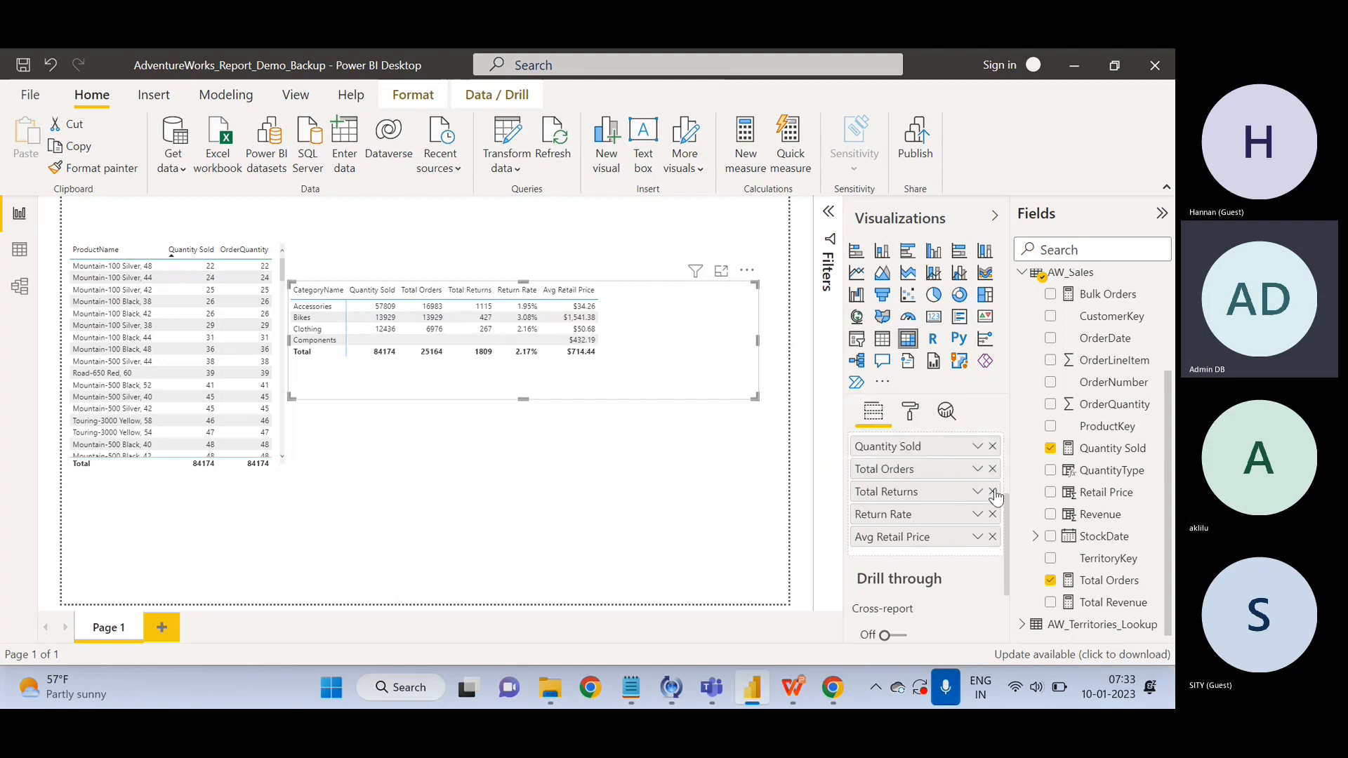
{"action": "left_click", "coordinate": [993, 492]}
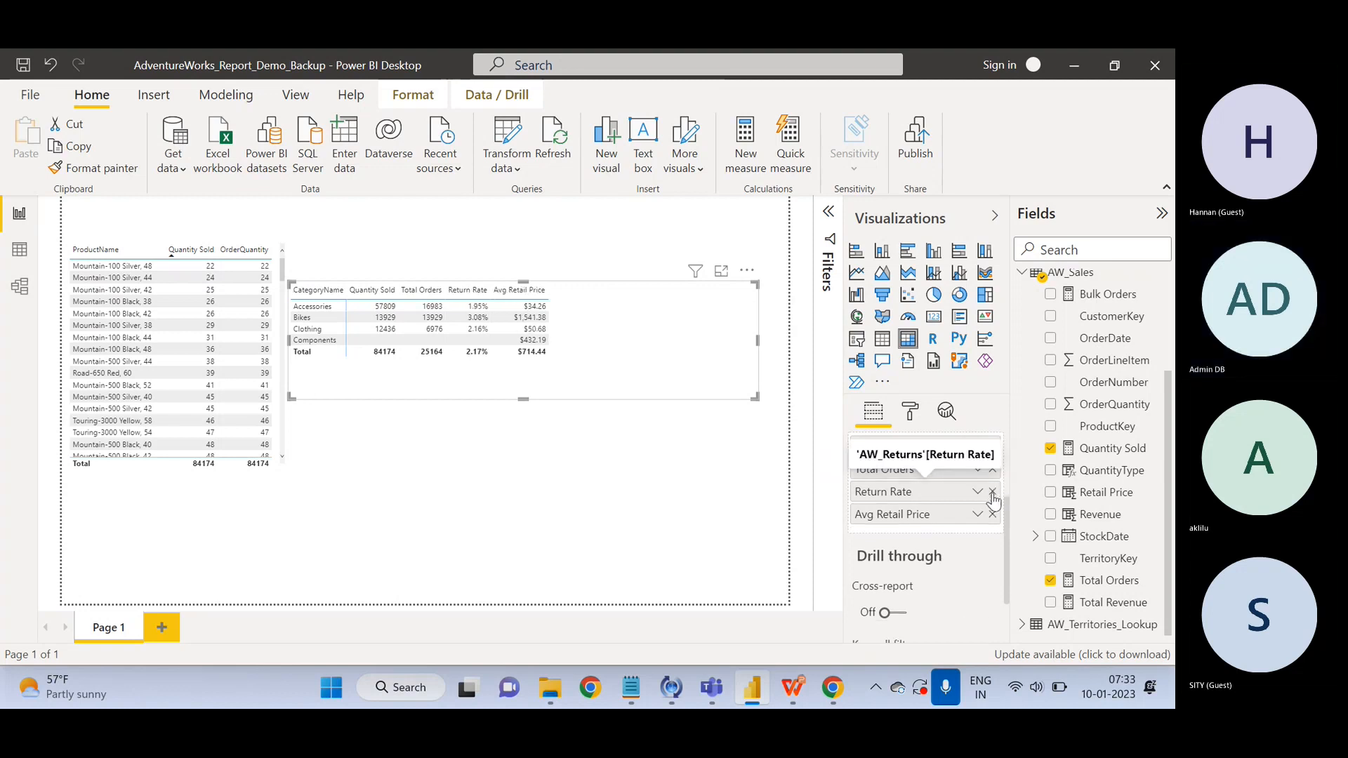
{"action": "left_click", "coordinate": [993, 491]}
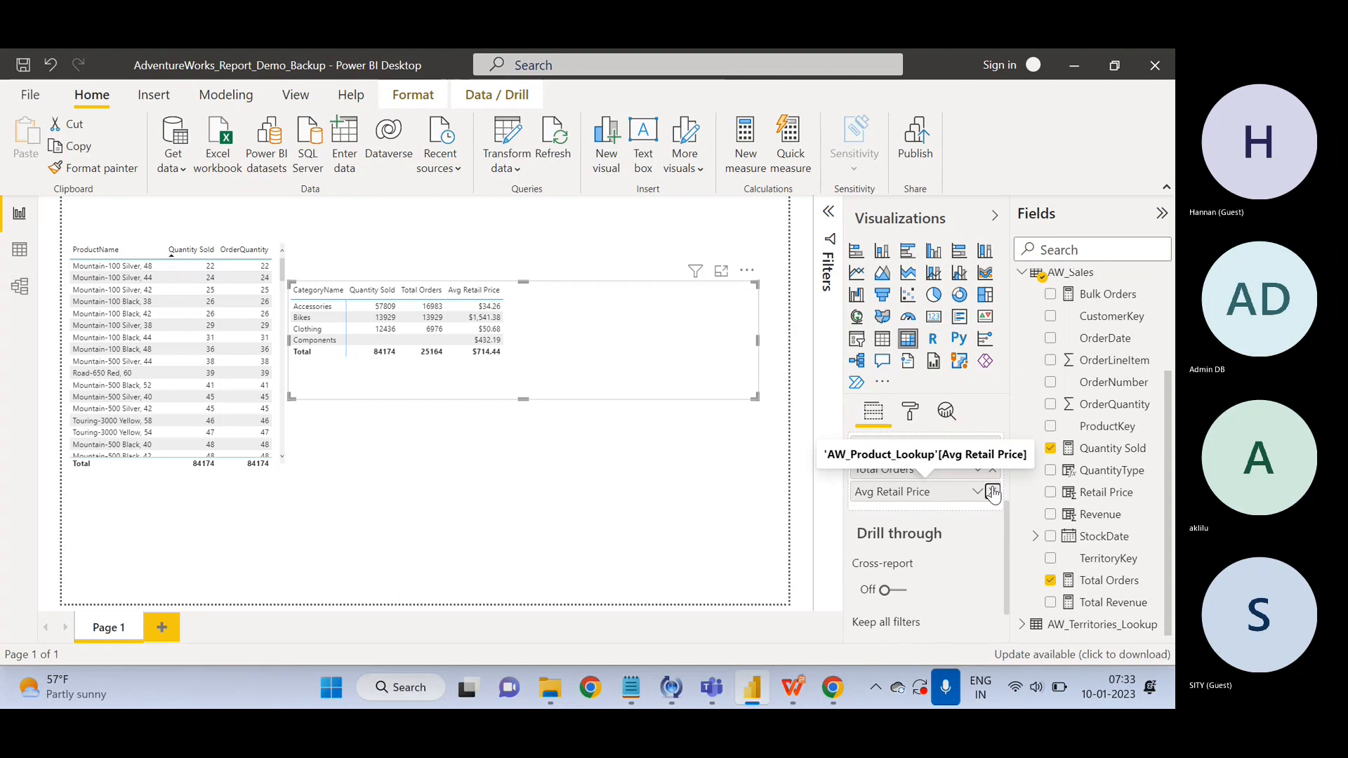
{"action": "left_click", "coordinate": [993, 492]}
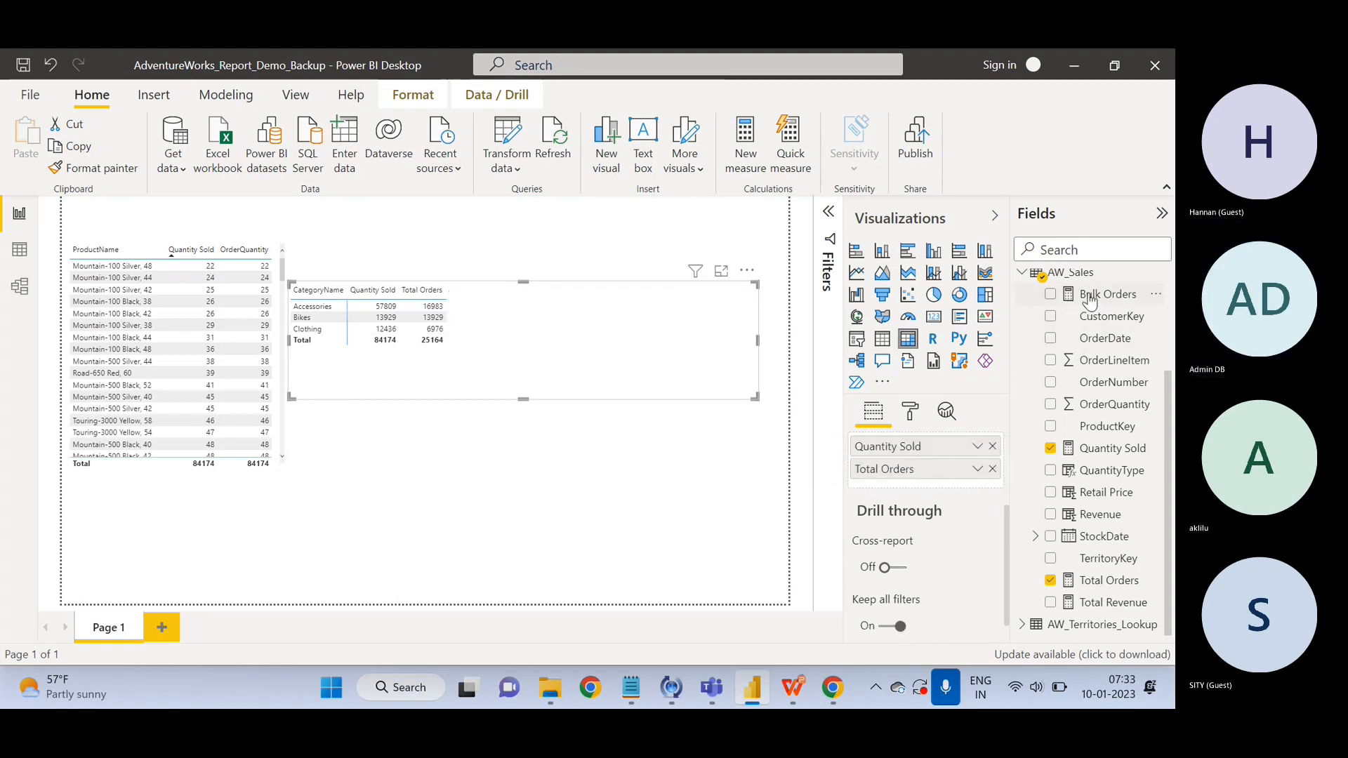
Add the Bulk Orders measure to the category matrix after Total Orders and narrow the matrix to fit its columns.
{"action": "left_click_drag", "start_coordinate": [1092, 298], "coordinate": [901, 485]}
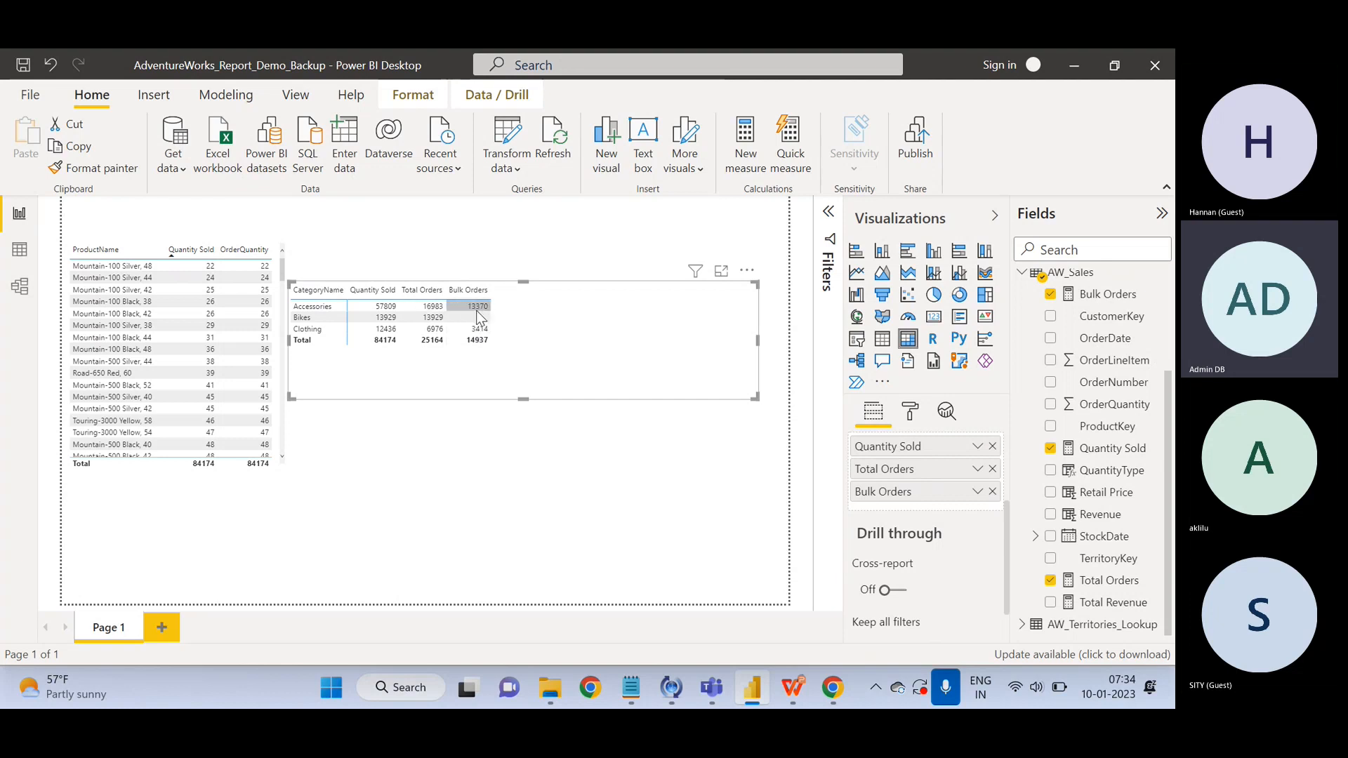
{"action": "mouse_move", "coordinate": [490, 312]}
{"action": "mouse_move", "coordinate": [488, 336]}
{"action": "left_click_drag", "start_coordinate": [757, 337], "coordinate": [526, 322]}
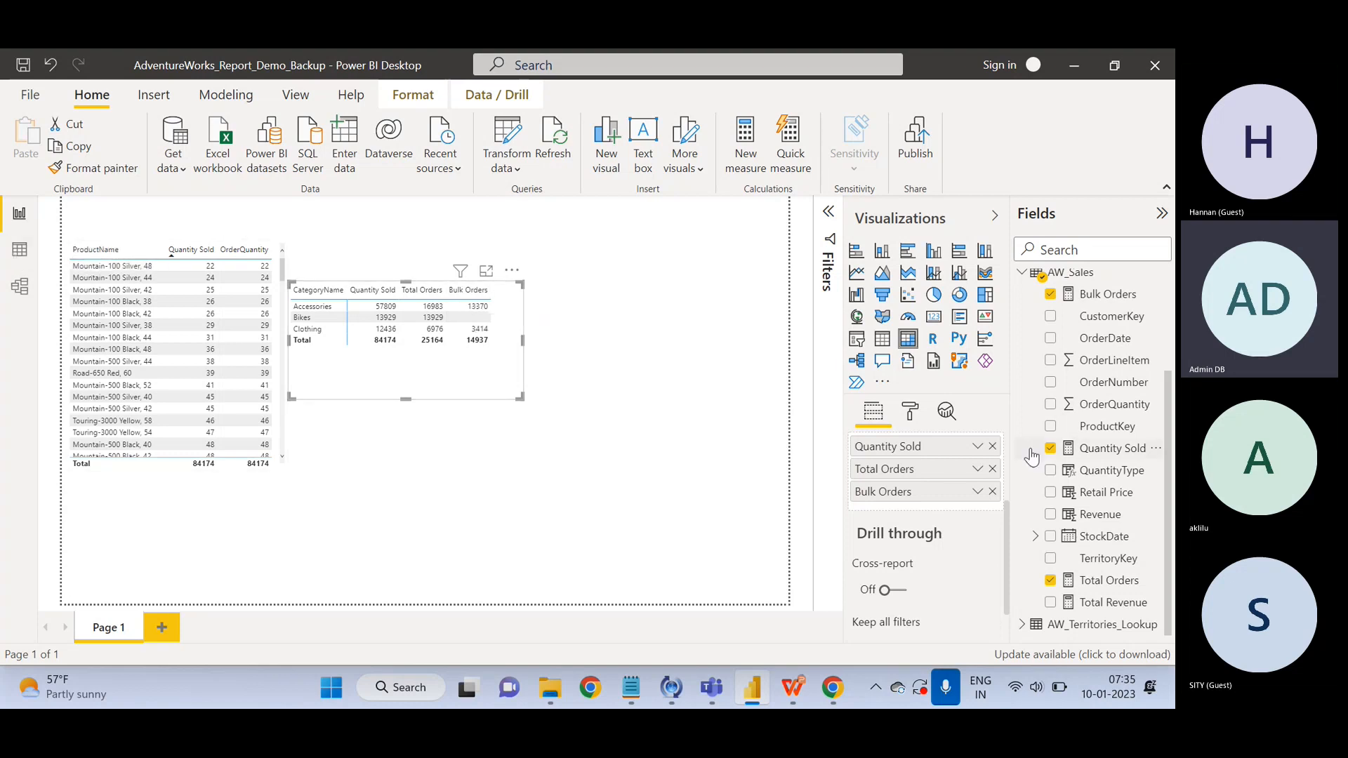
Review the Bulk Orders formula and compare the category matrix with the OrderQuantity and OrderNumber data in the AW_Sales table.
{"action": "left_click", "coordinate": [1086, 295]}
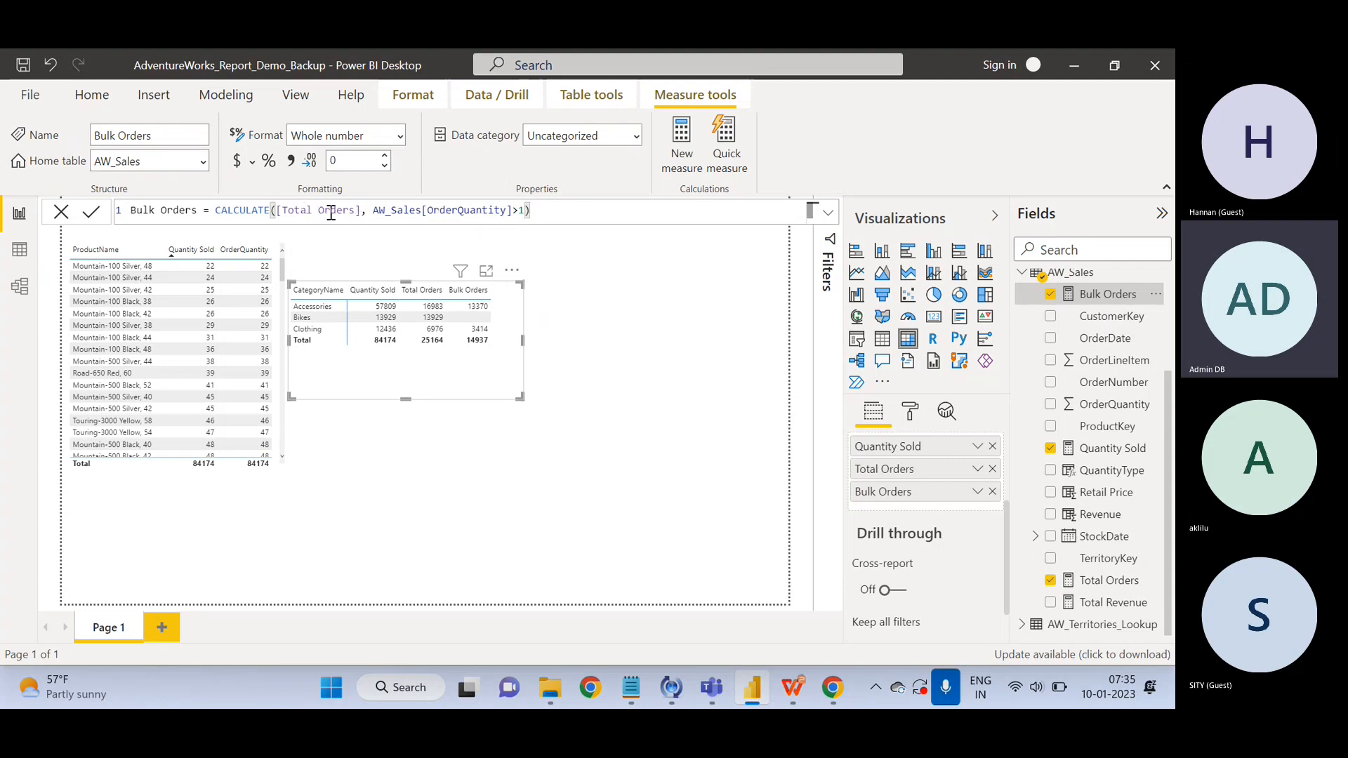
{"action": "left_click", "coordinate": [18, 252]}
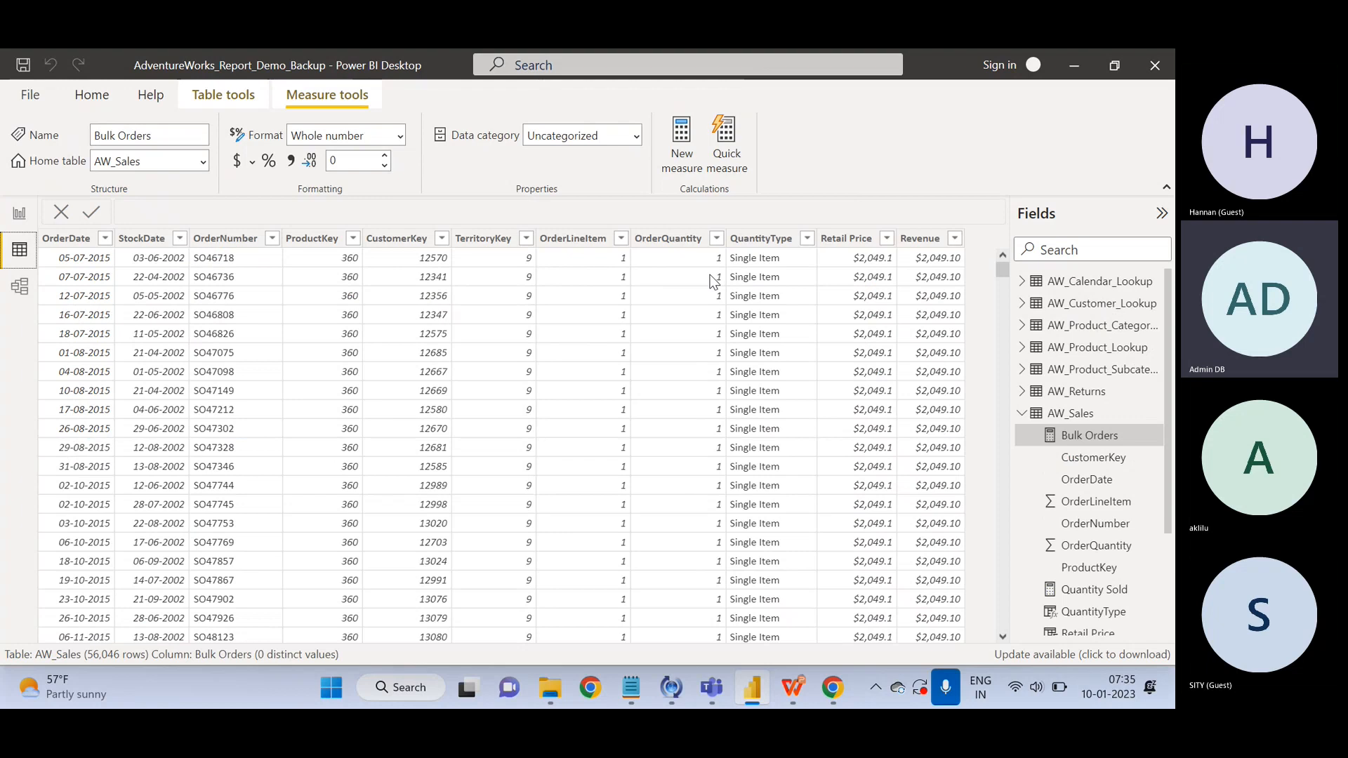
{"action": "left_click", "coordinate": [19, 213]}
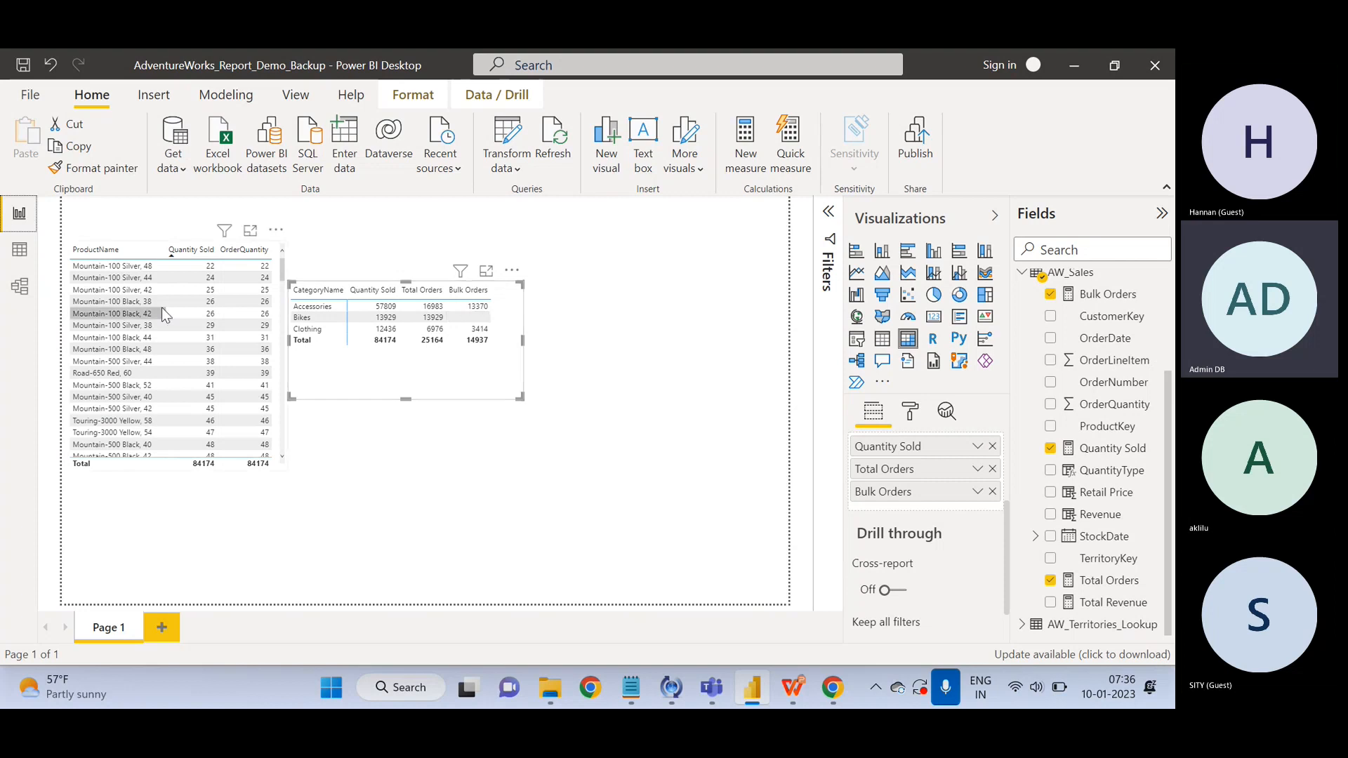
{"action": "left_click", "coordinate": [20, 253]}
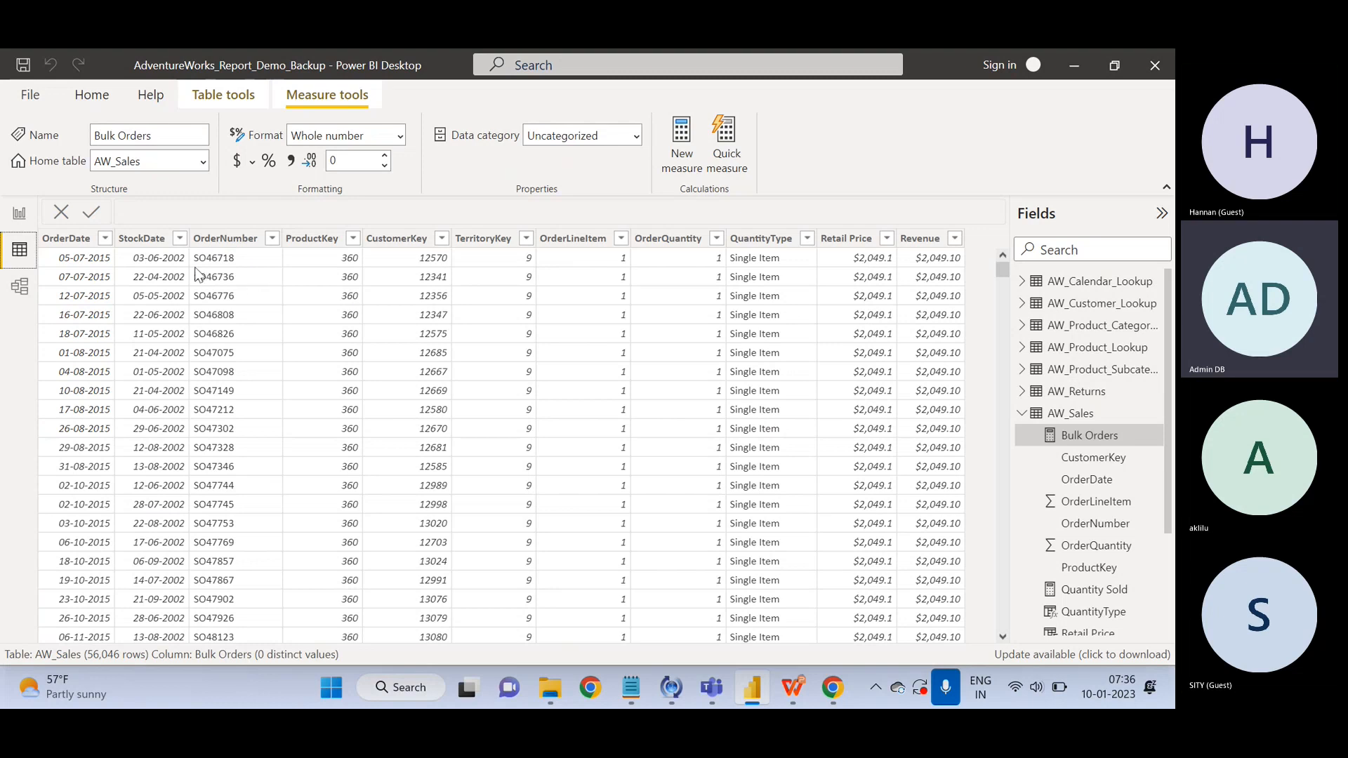
{"action": "left_click", "coordinate": [19, 214]}
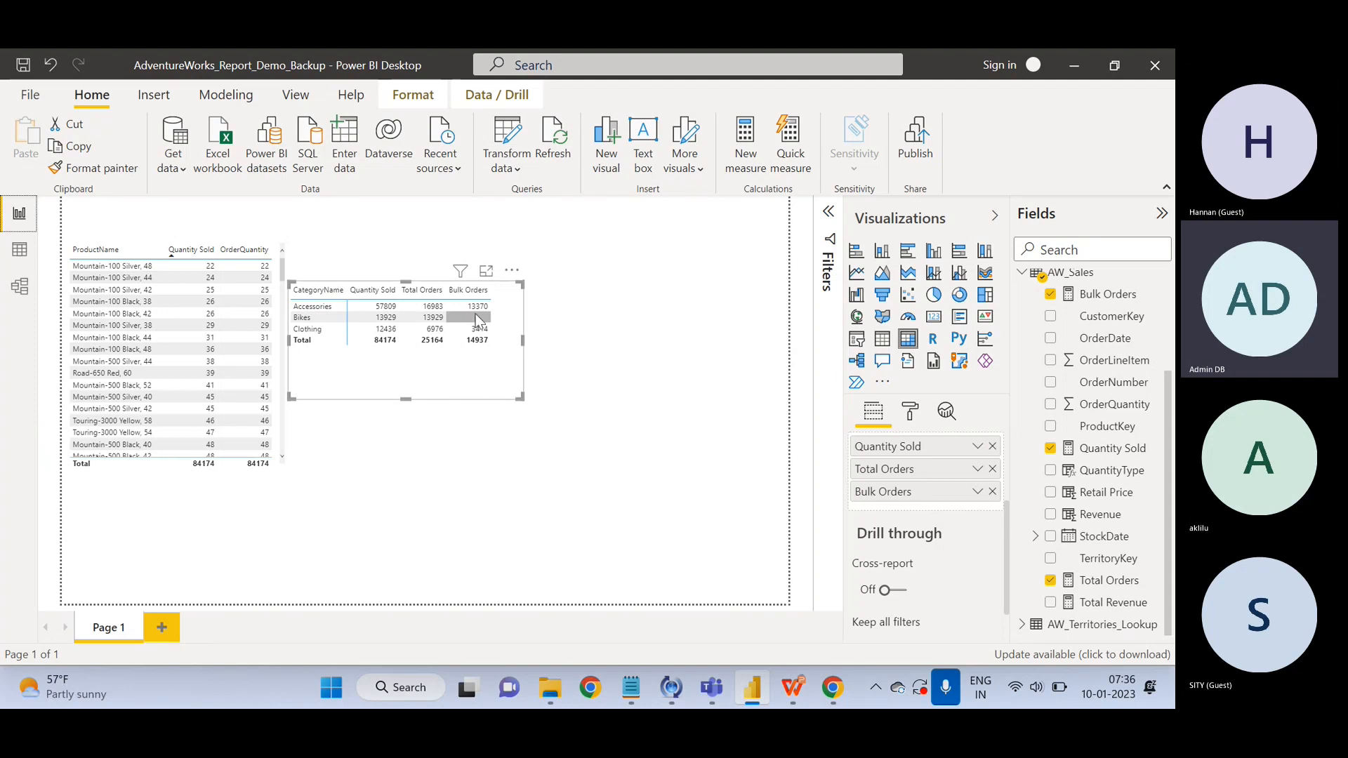
{"action": "left_click", "coordinate": [16, 254]}
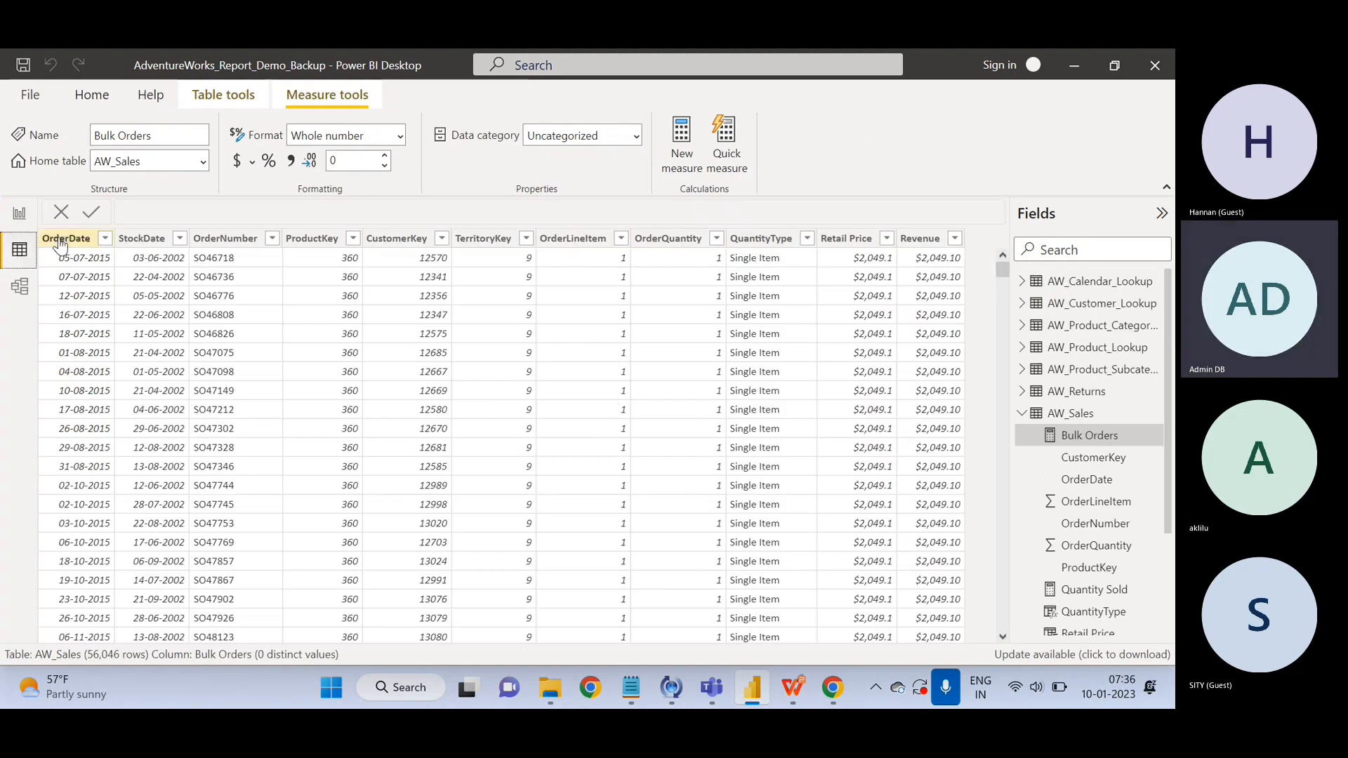
{"action": "left_click", "coordinate": [19, 216]}
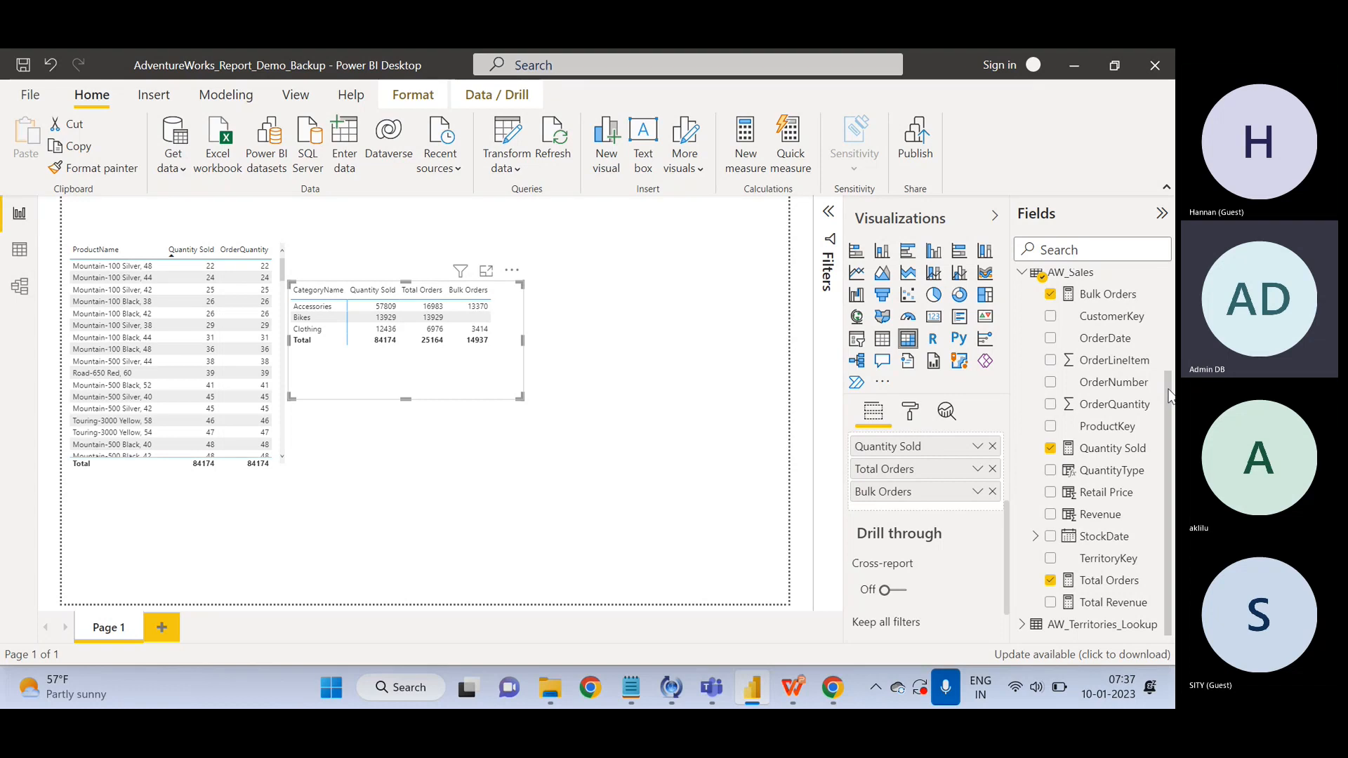
Collapse the AW_Sales fields, create a new measure in the AW_Returns table and name it Bike Returns.
{"action": "left_click_drag", "start_coordinate": [1169, 396], "coordinate": [1171, 295]}
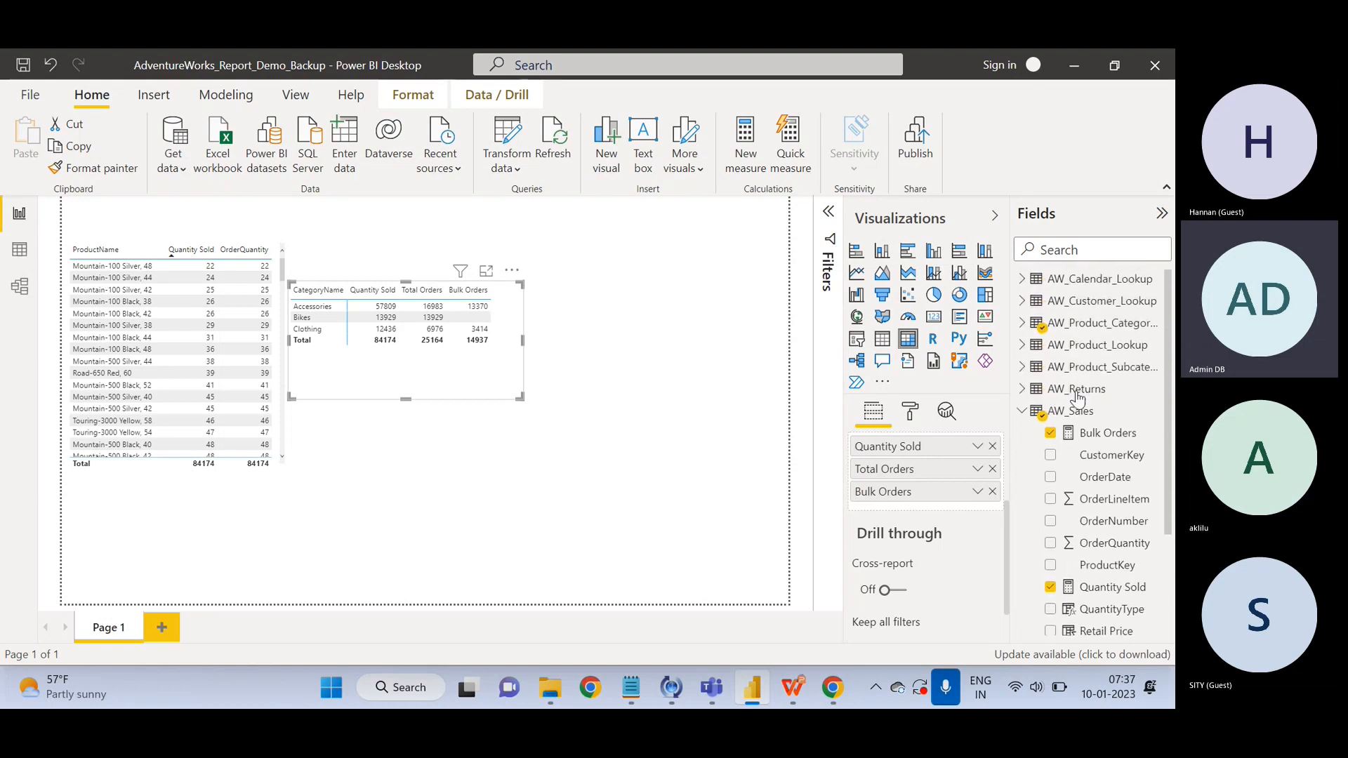
{"action": "left_click", "coordinate": [1026, 411]}
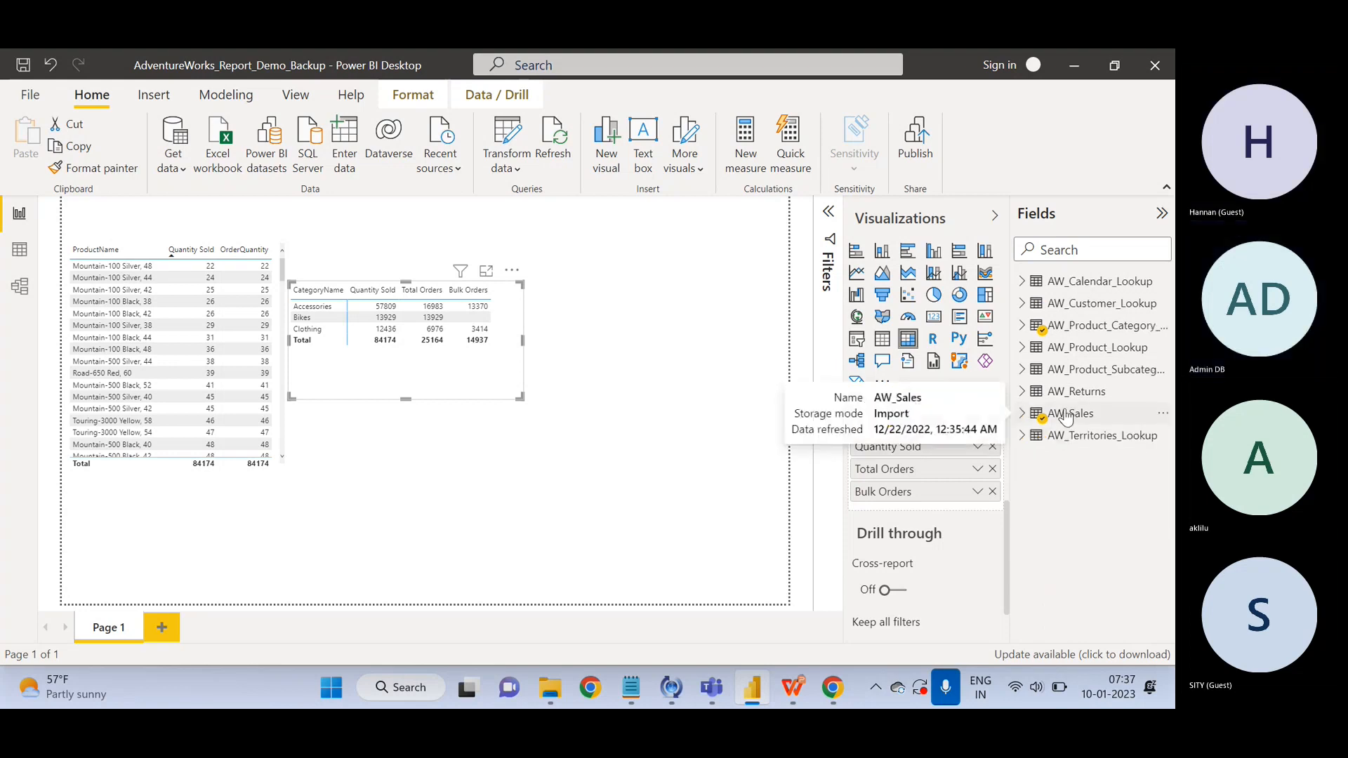
{"action": "left_click", "coordinate": [1049, 395]}
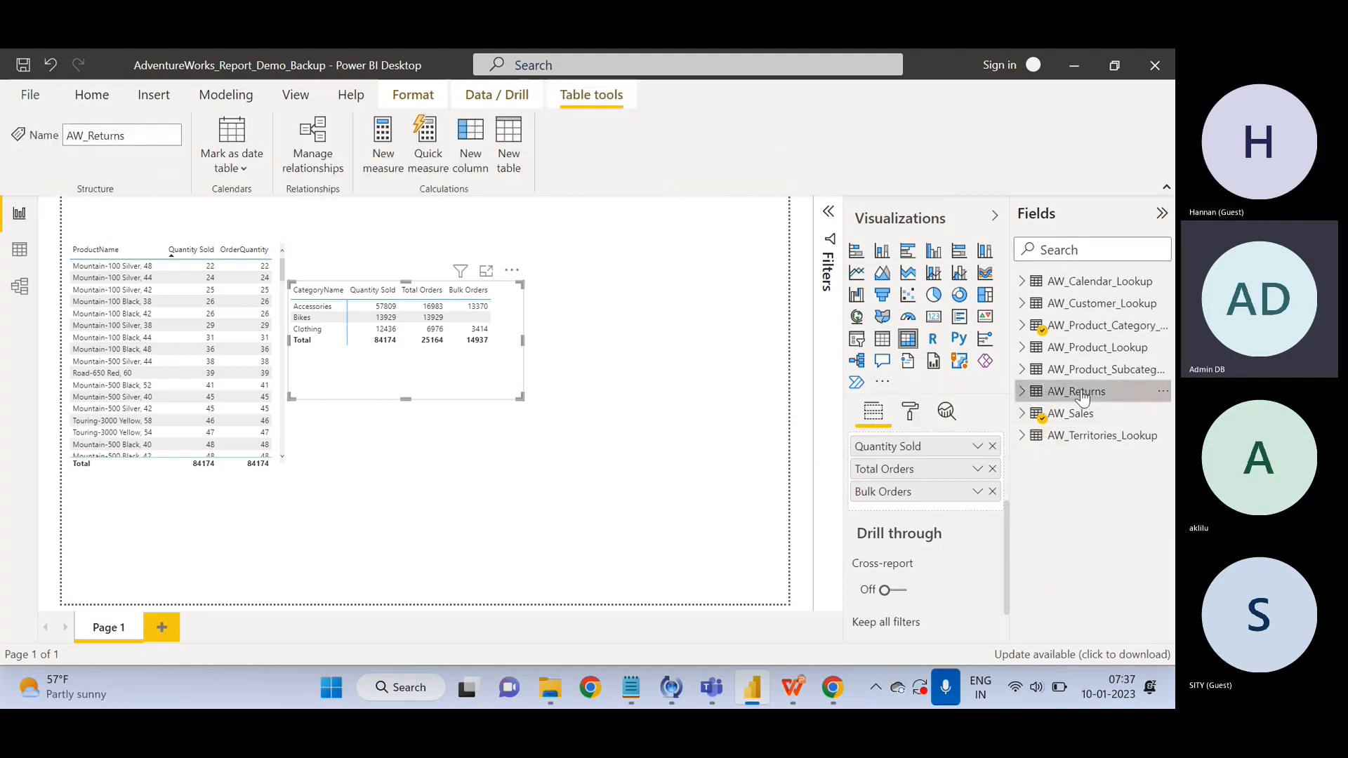
{"action": "left_click", "coordinate": [1022, 391]}
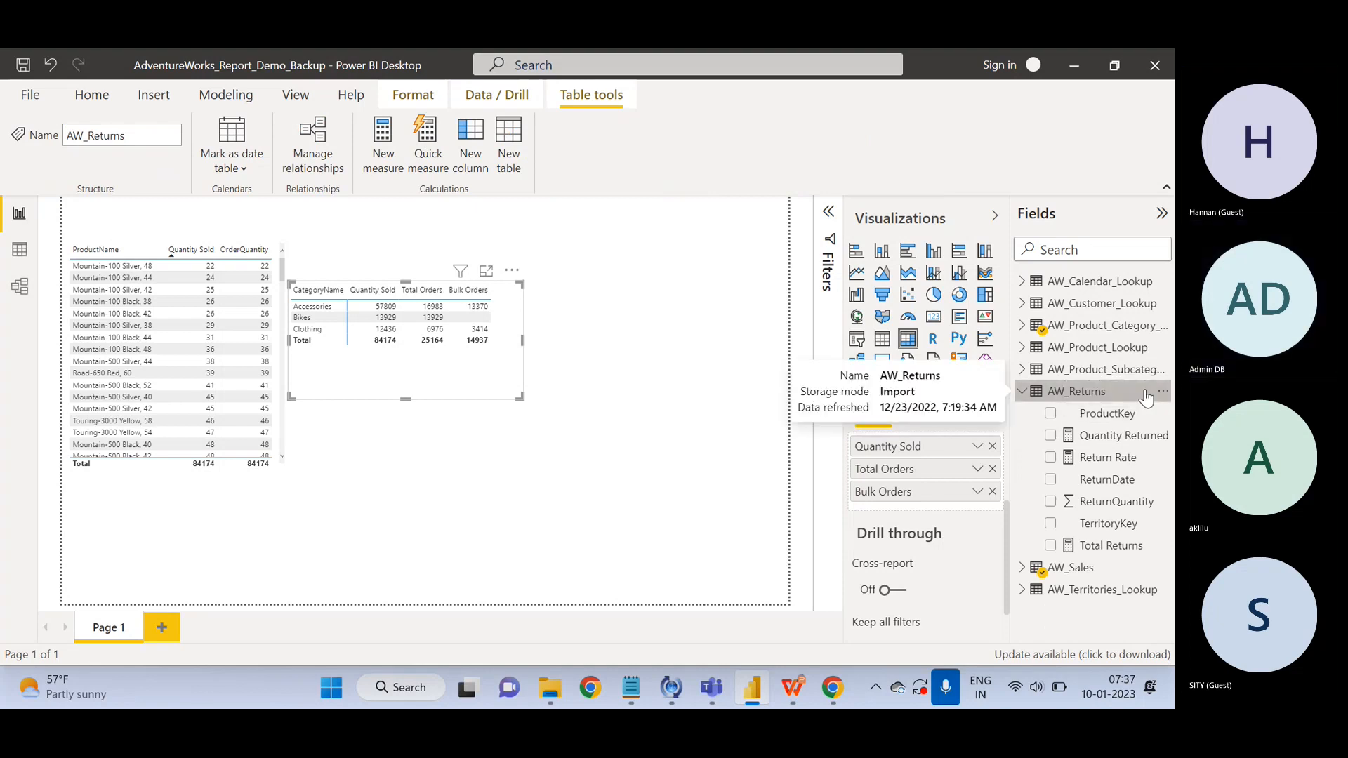
{"action": "right_click", "coordinate": [1145, 392]}
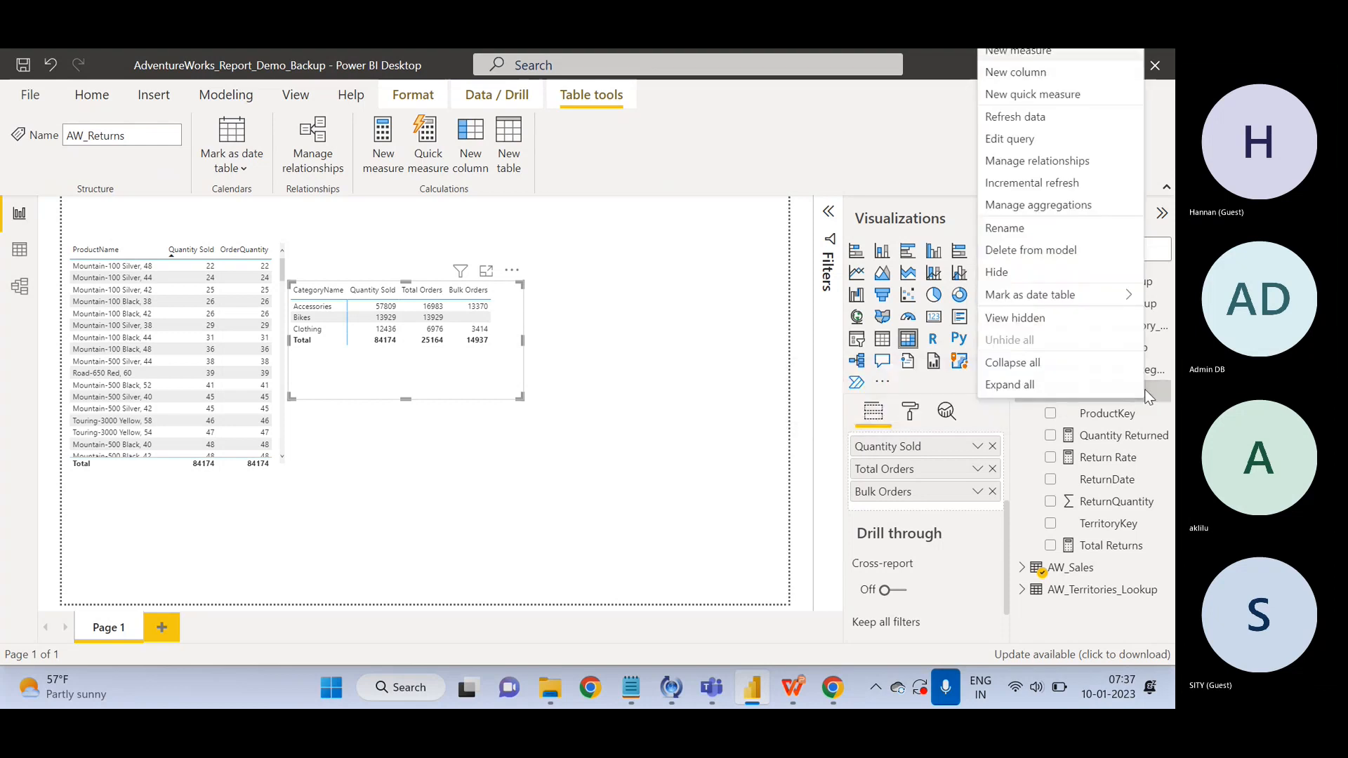
{"action": "left_click", "coordinate": [1067, 54]}
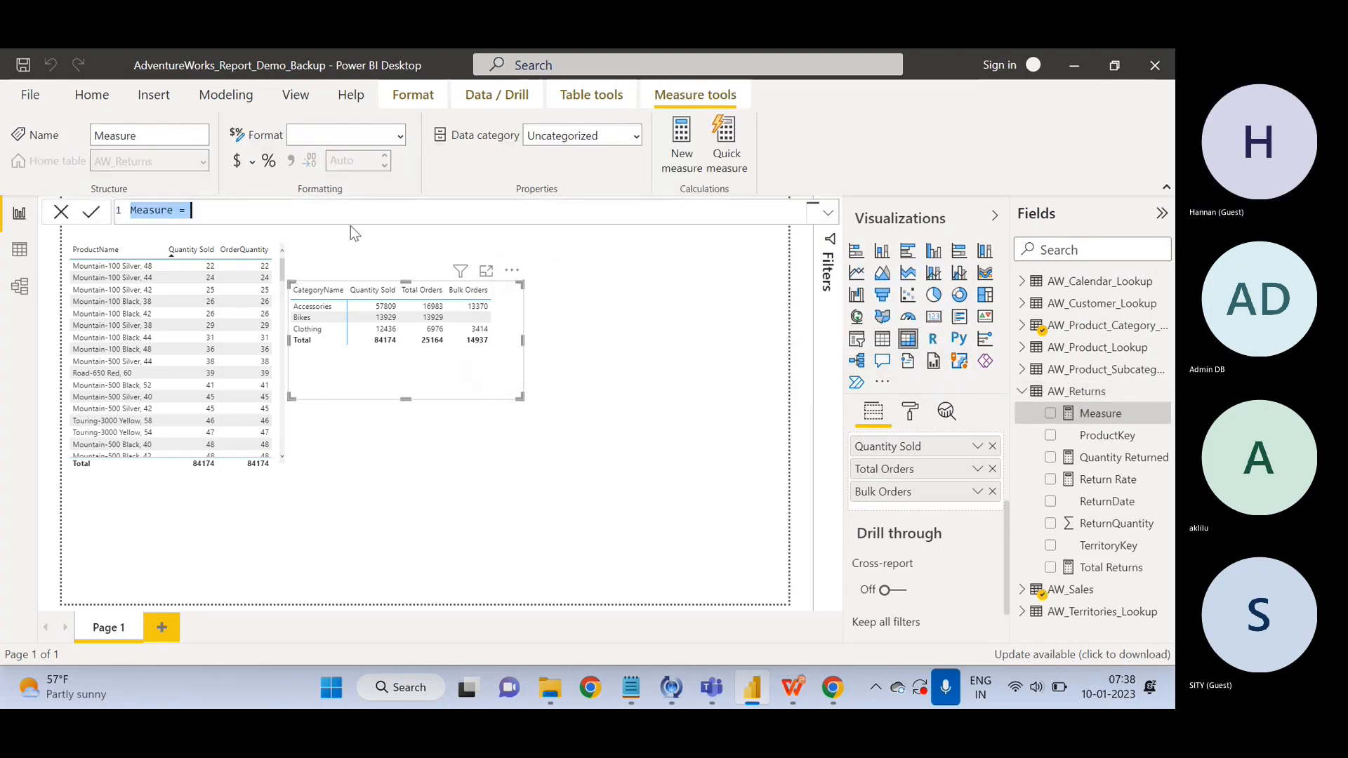
{"action": "type", "text": "Bike R"}
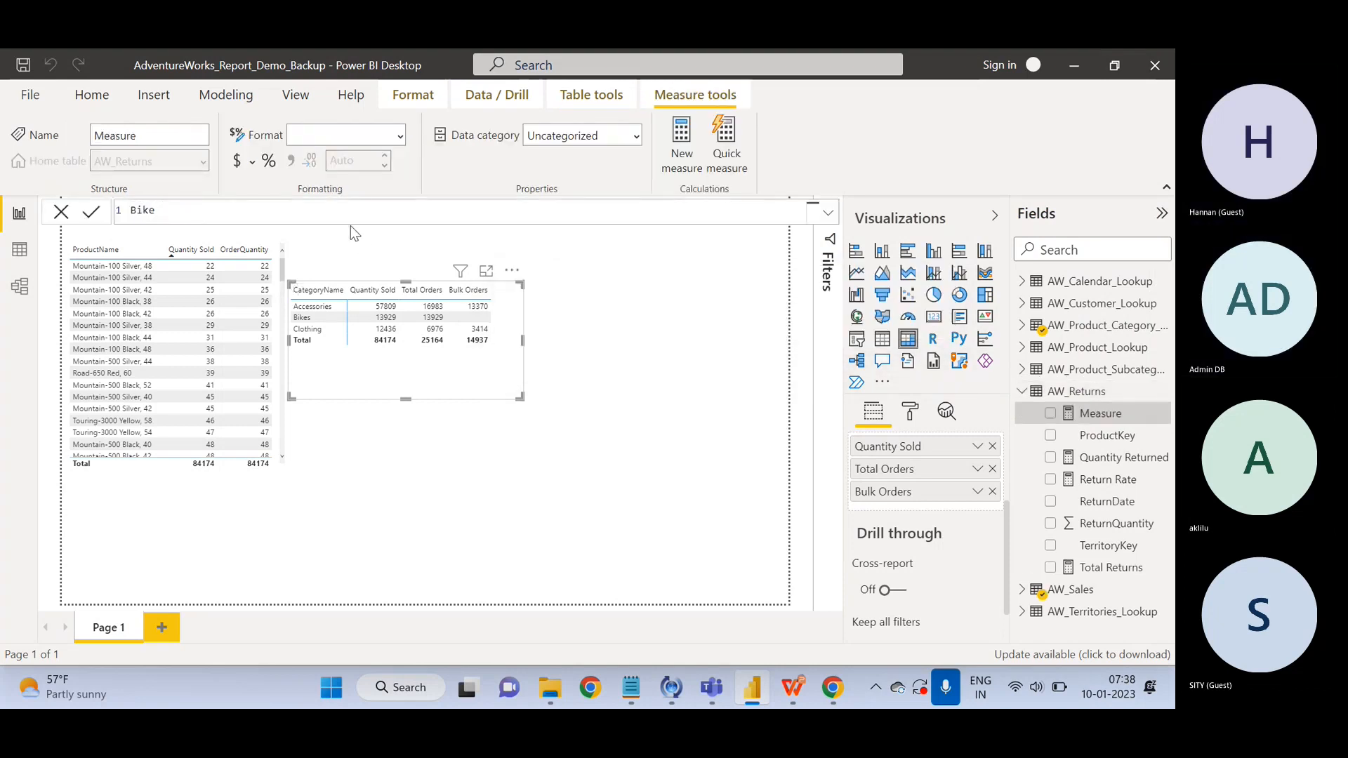
{"action": "type", "text": "etur"}
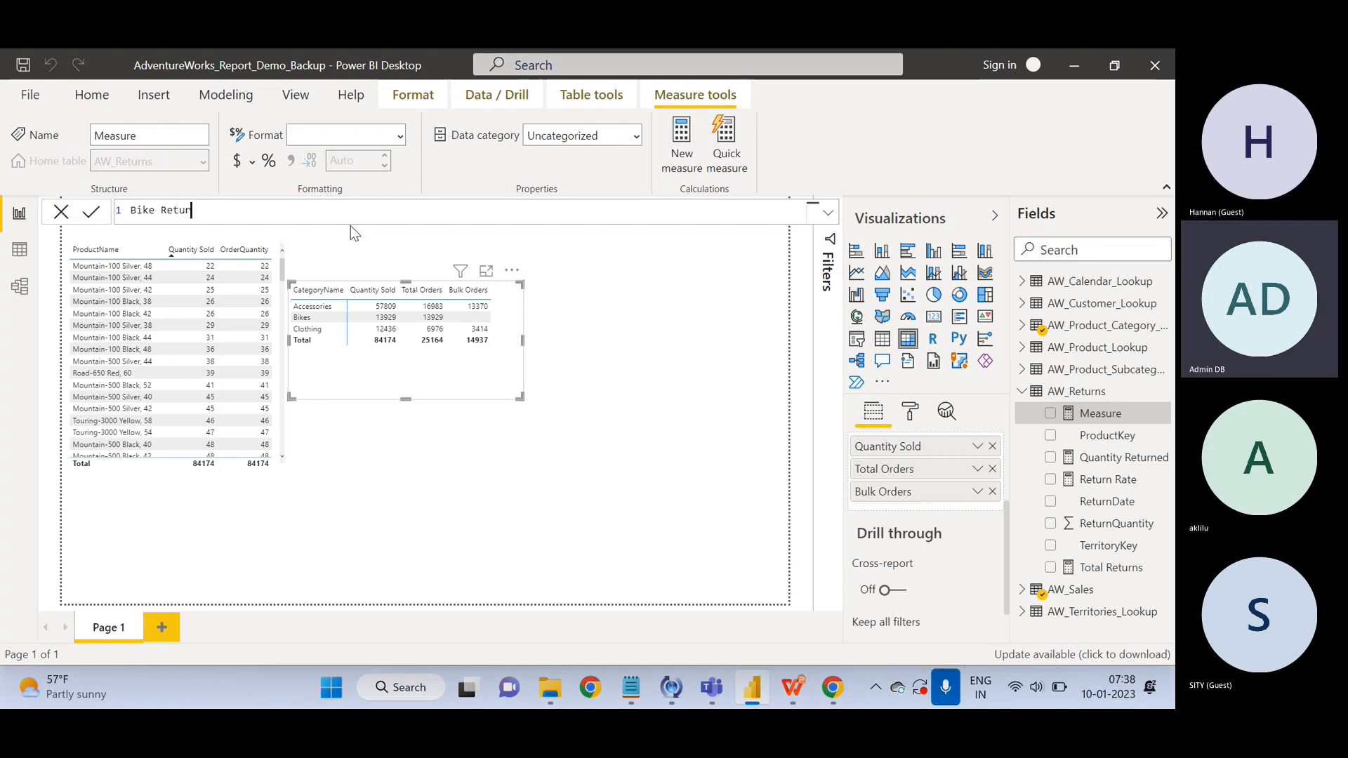
{"action": "type", "text": "ns ="}
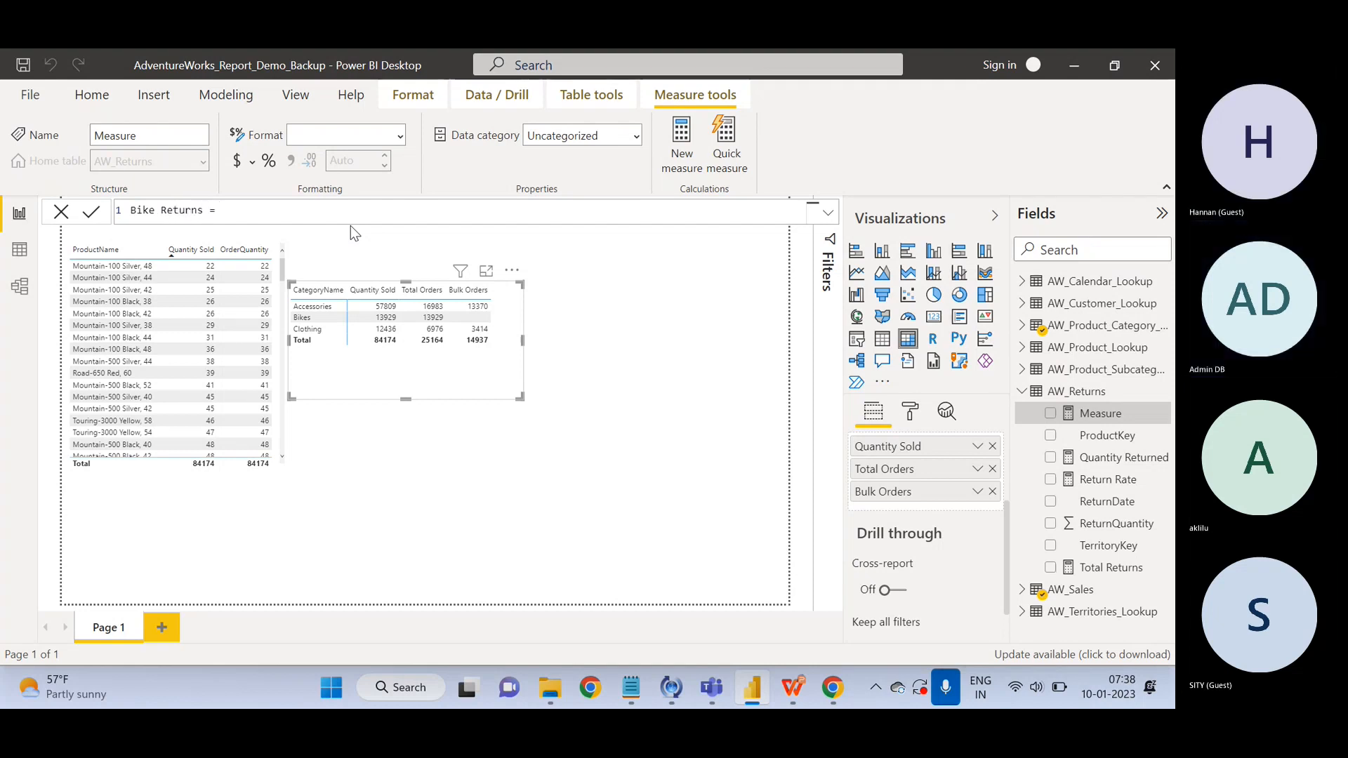
Start the Bike Returns formula with the CALCULATE function and use [Total Revenue] as its expression.
{"action": "type", "text": "al"}
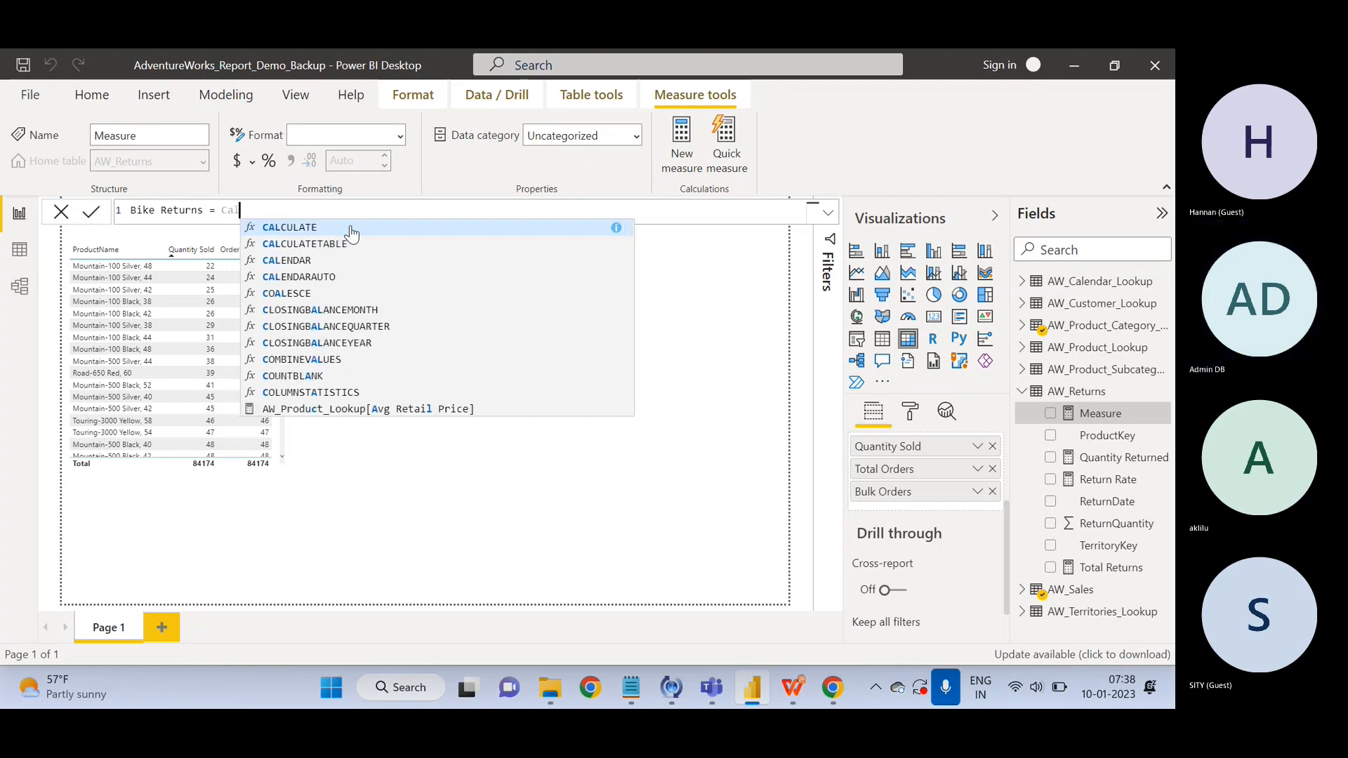
{"action": "left_click", "coordinate": [351, 230]}
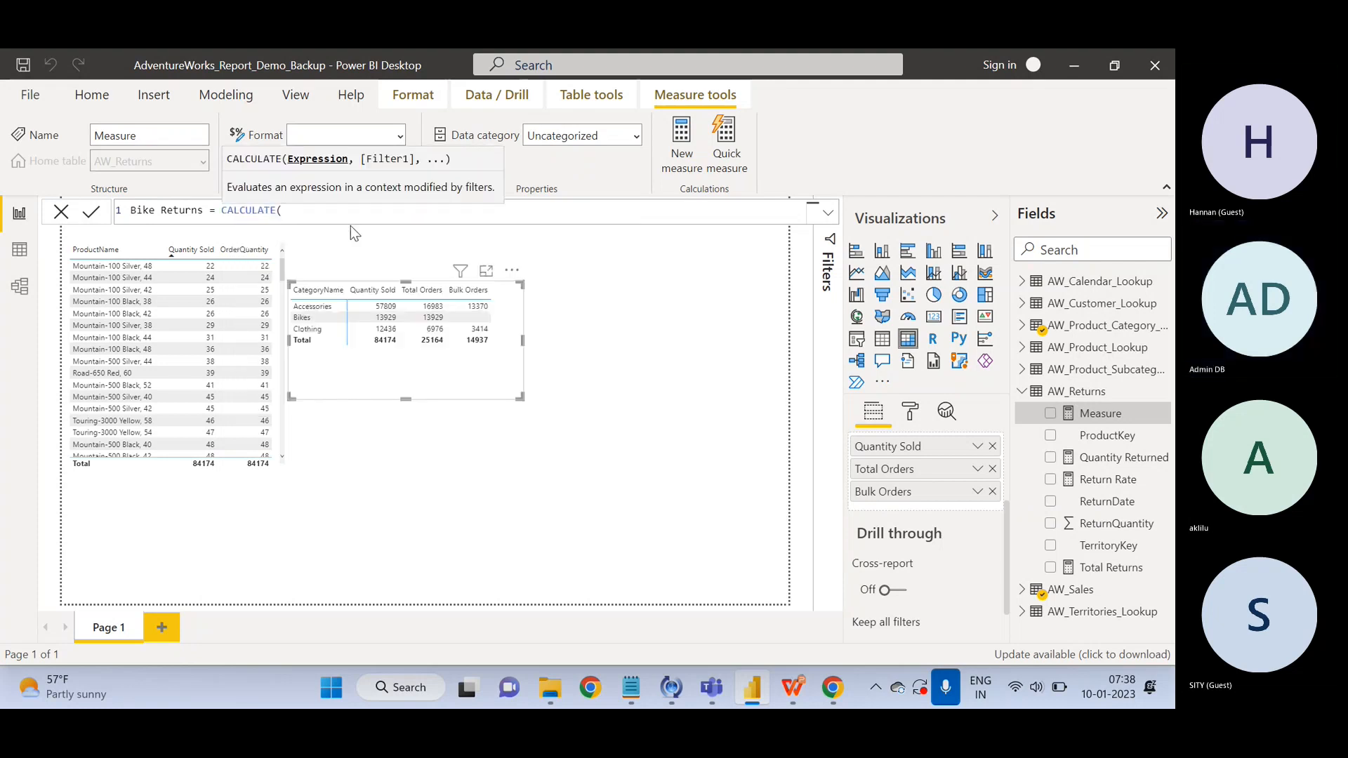
{"action": "type", "text": "To"}
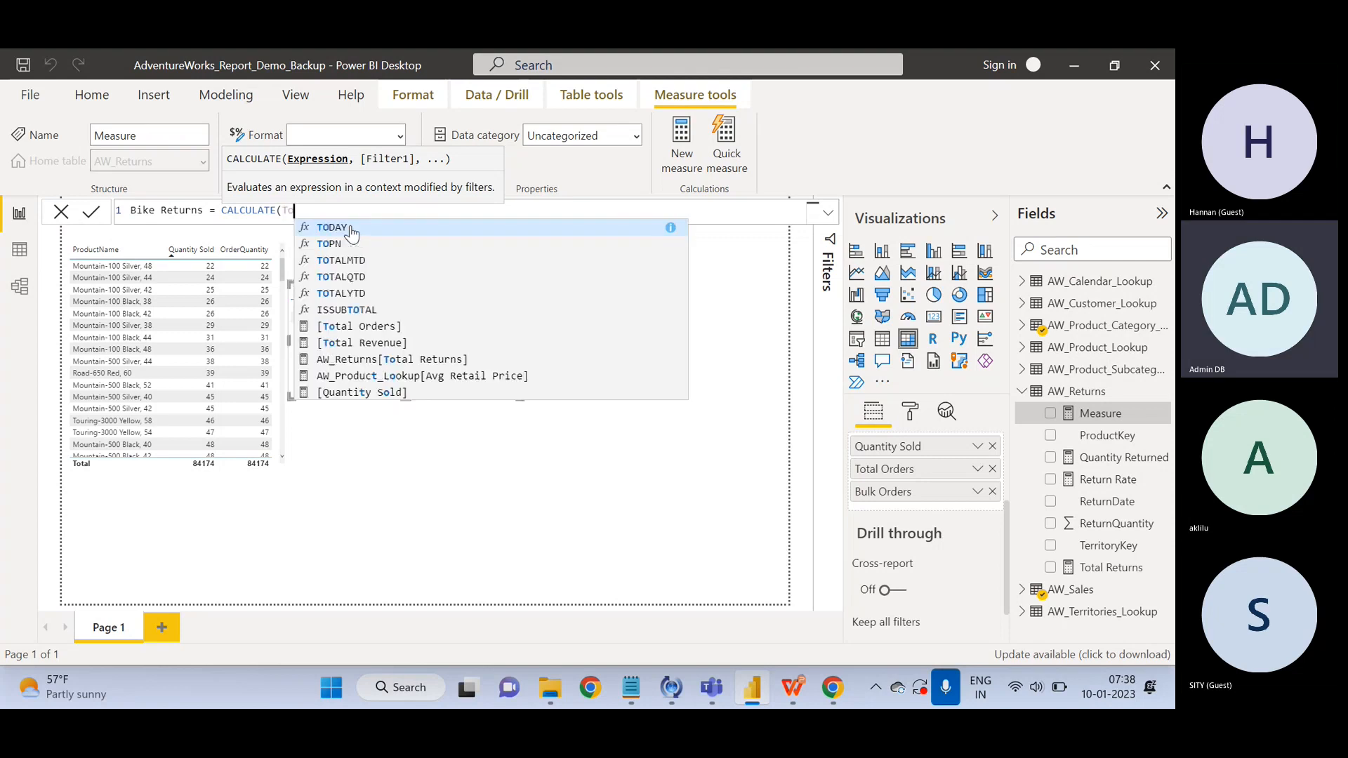
{"action": "type", "text": "tal"}
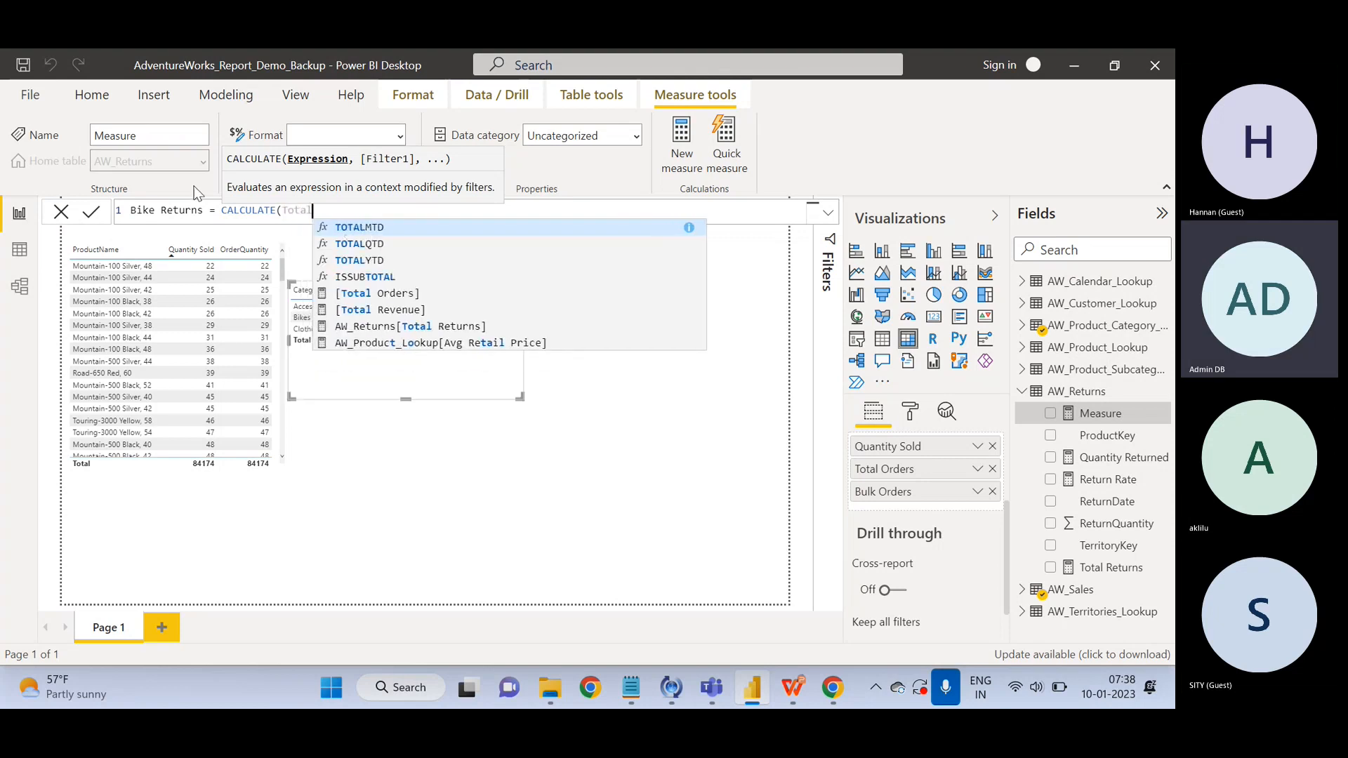
{"action": "left_click", "coordinate": [407, 316]}
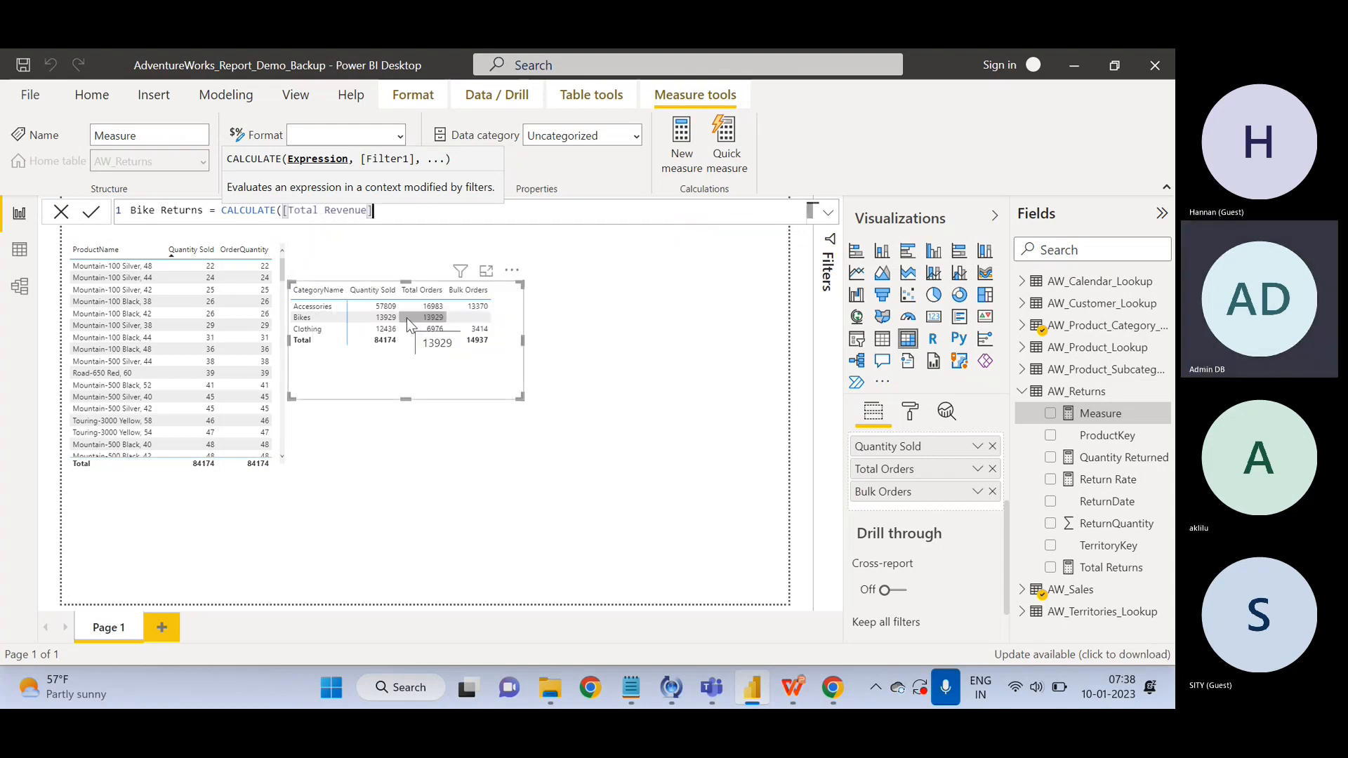
Add the filter AW_Product_Category_Lookup[CategoryName] = "Bikes" to the CALCULATE formula and close the parenthesis.
{"action": "type", "text": ","}
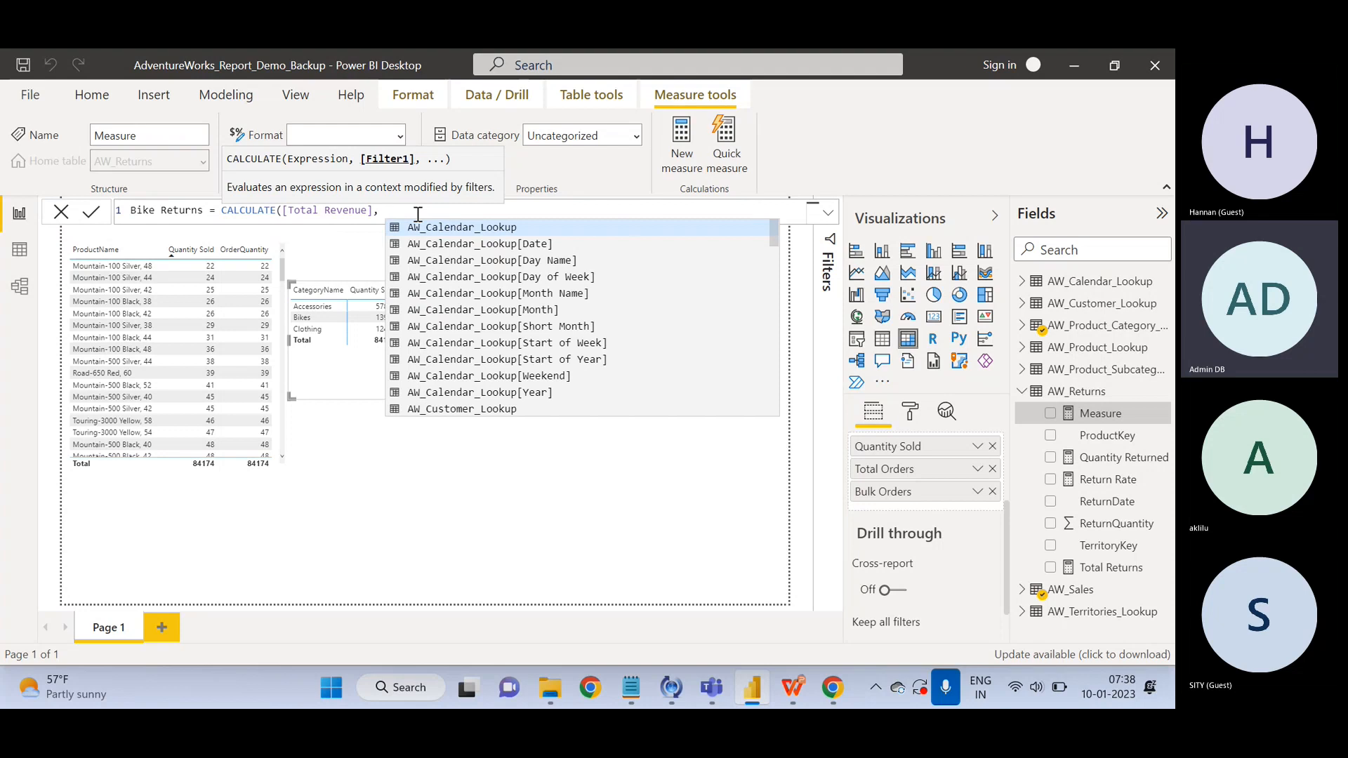
{"action": "type", "text": "cate"}
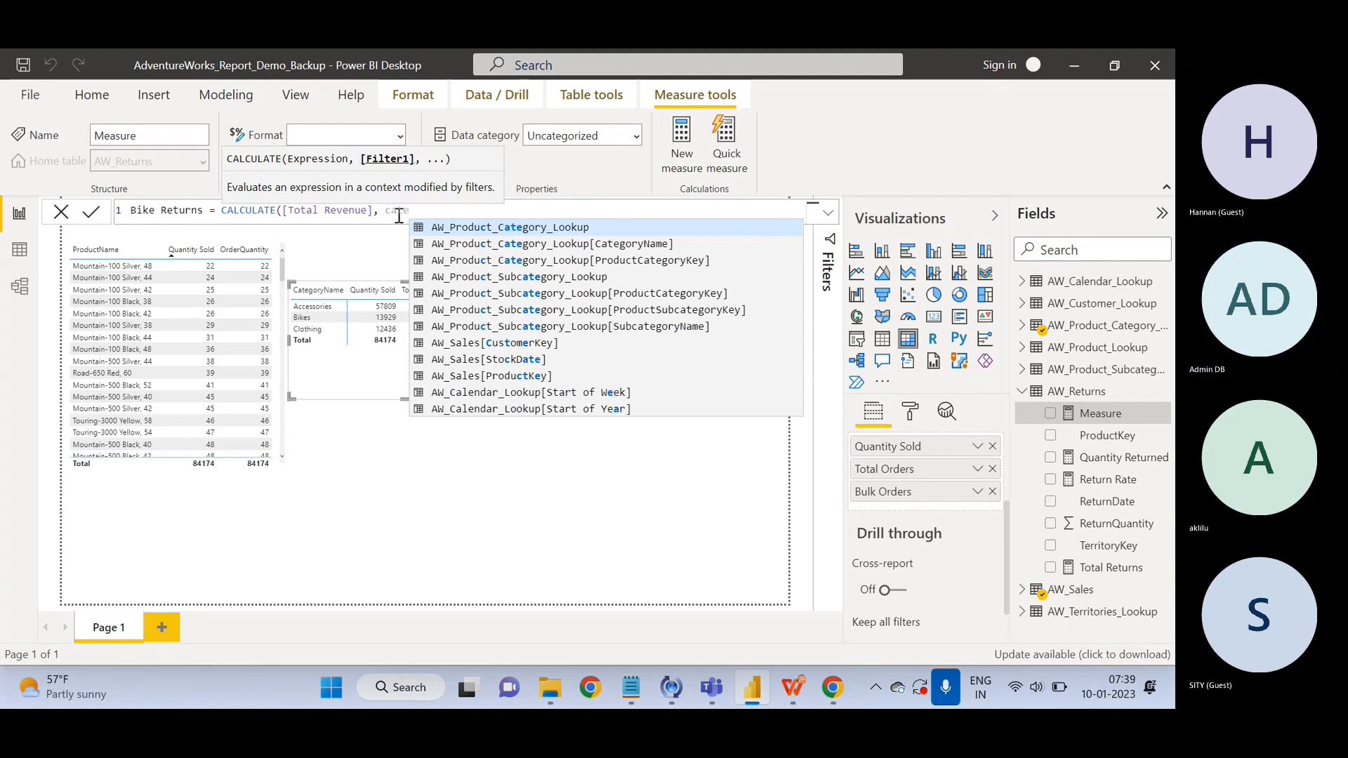
{"action": "left_click", "coordinate": [466, 246]}
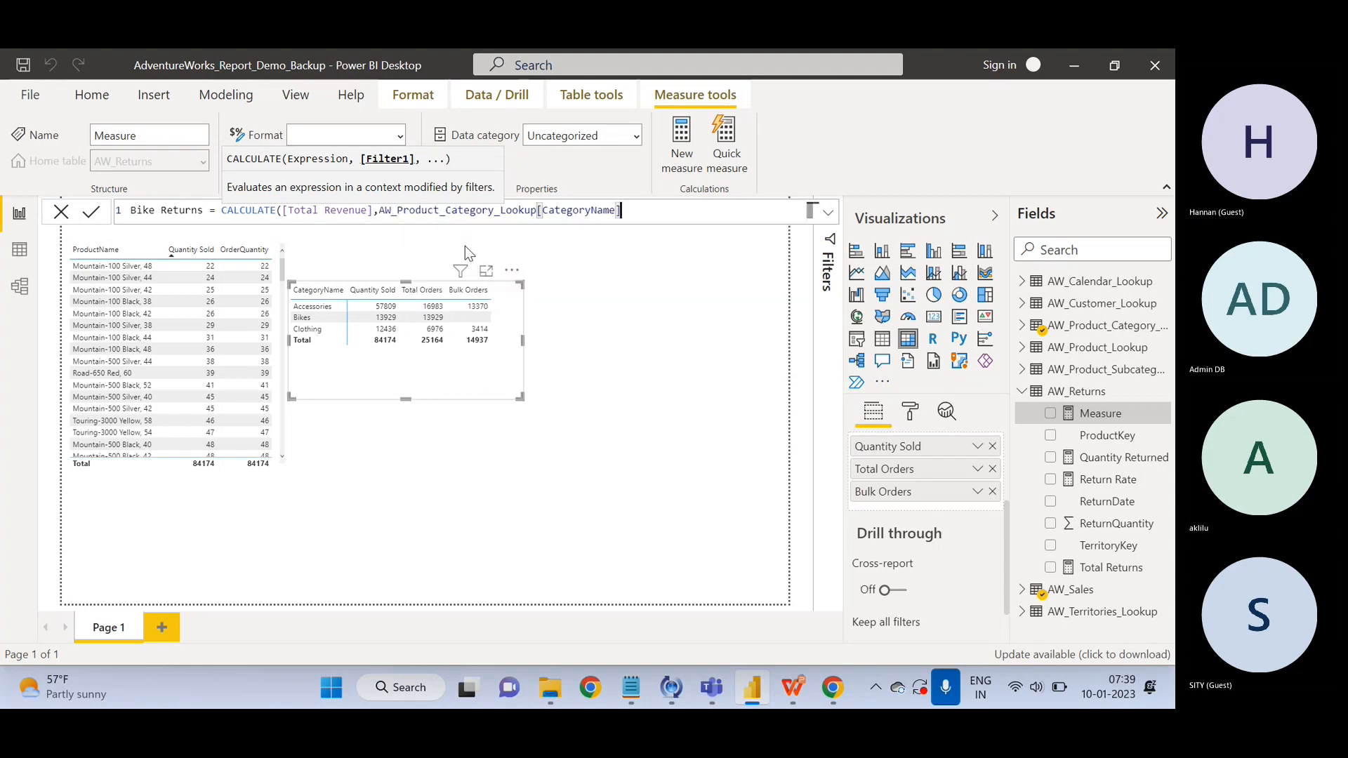
{"action": "type", "text": "= "}
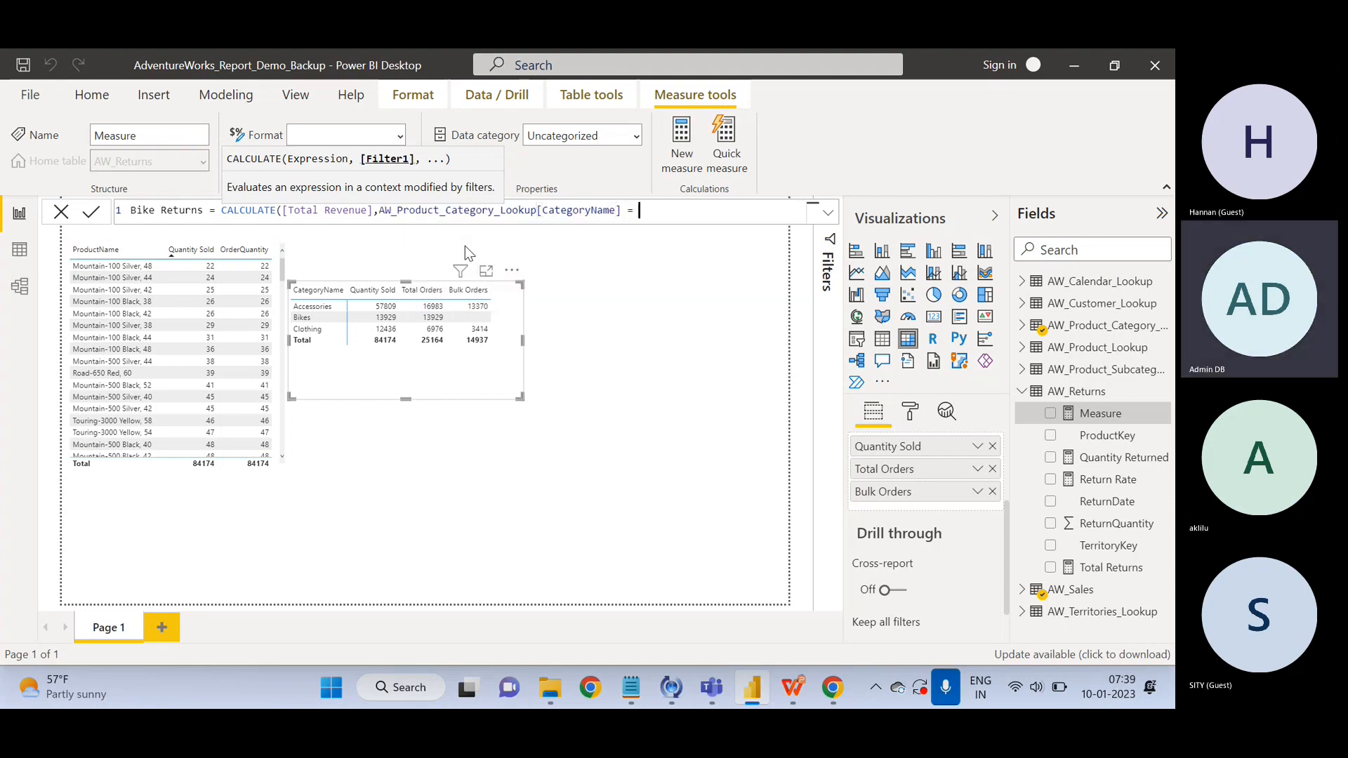
{"action": "type", "text": "\"Bikes\")"}
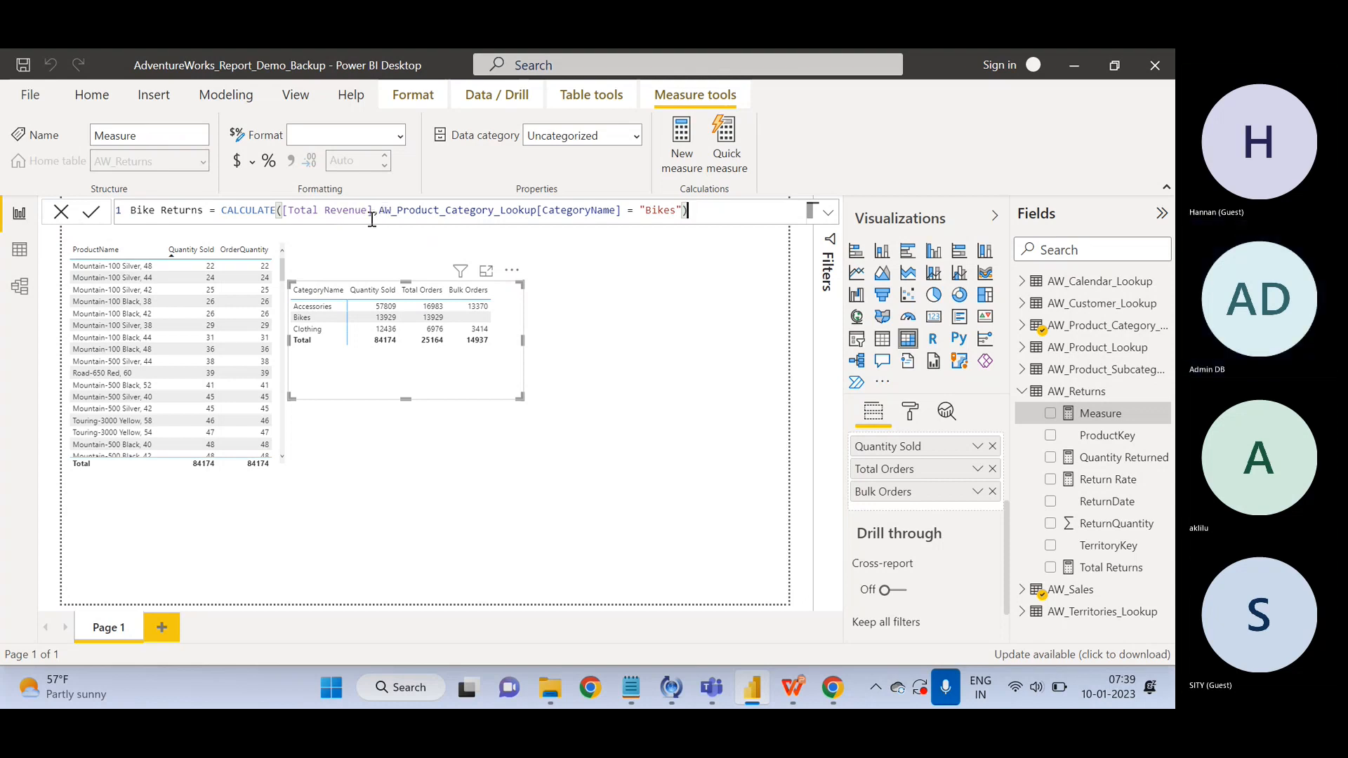
Replace the [Total Revenue] expression in the Bike Returns formula with AW_Returns[Total Returns] and commit the measure.
{"action": "left_click_drag", "start_coordinate": [372, 211], "coordinate": [282, 211]}
{"action": "type", "text": "Total"}
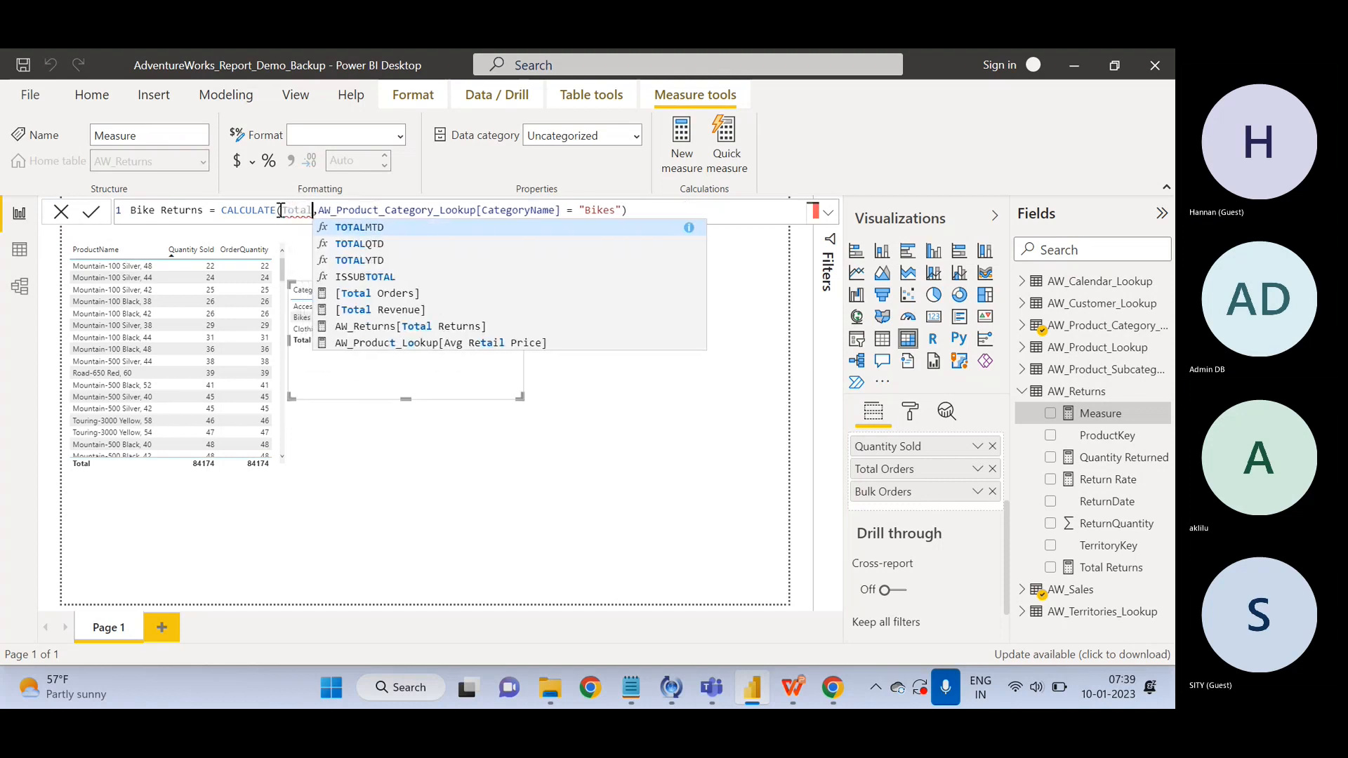
{"action": "left_click", "coordinate": [397, 329]}
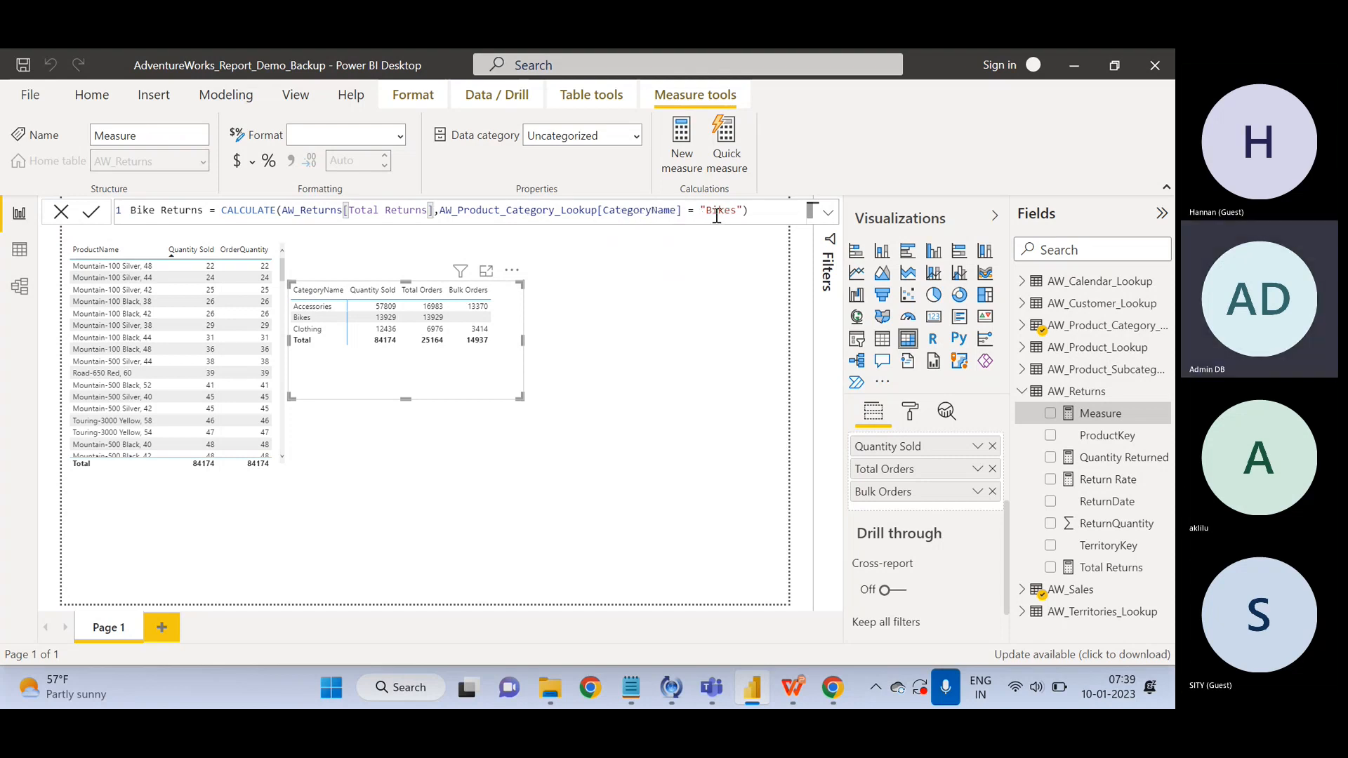
{"action": "left_click", "coordinate": [751, 213]}
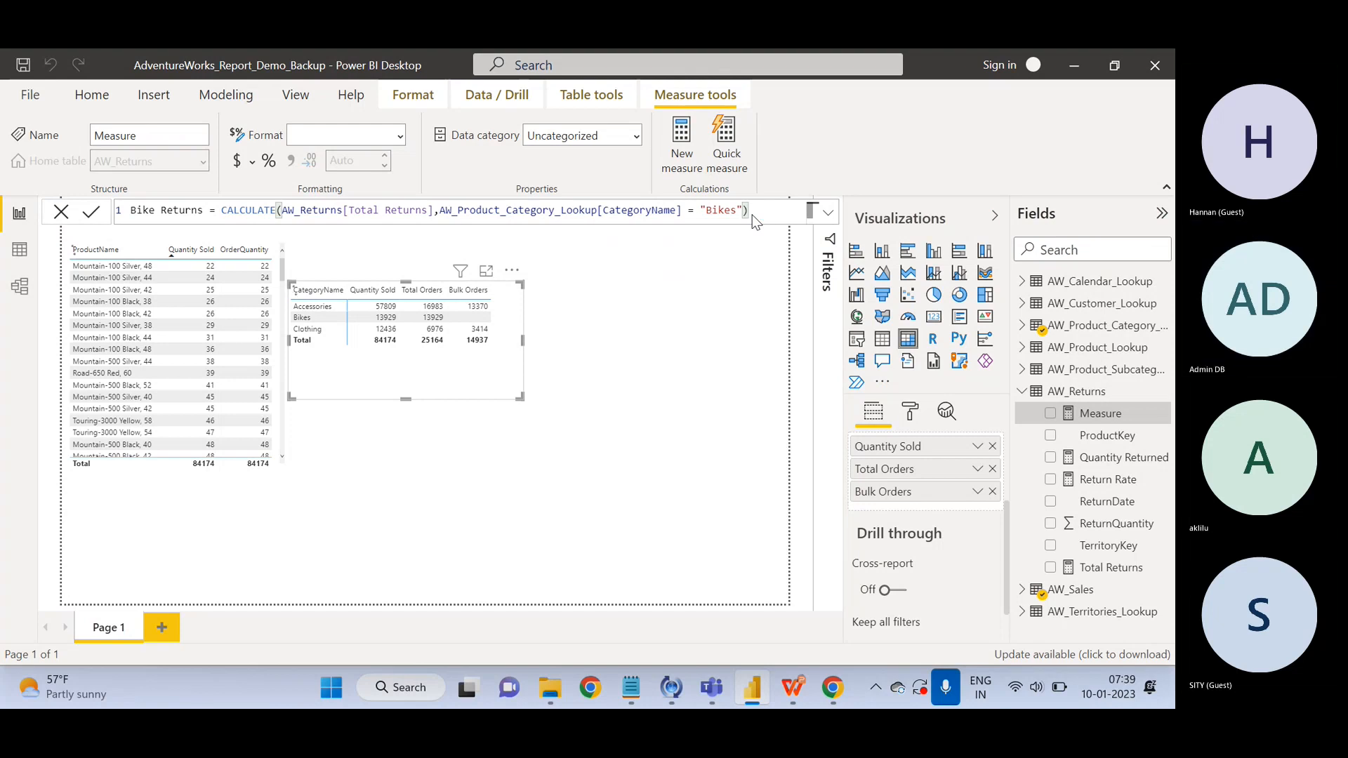
{"action": "key", "text": "Return"}
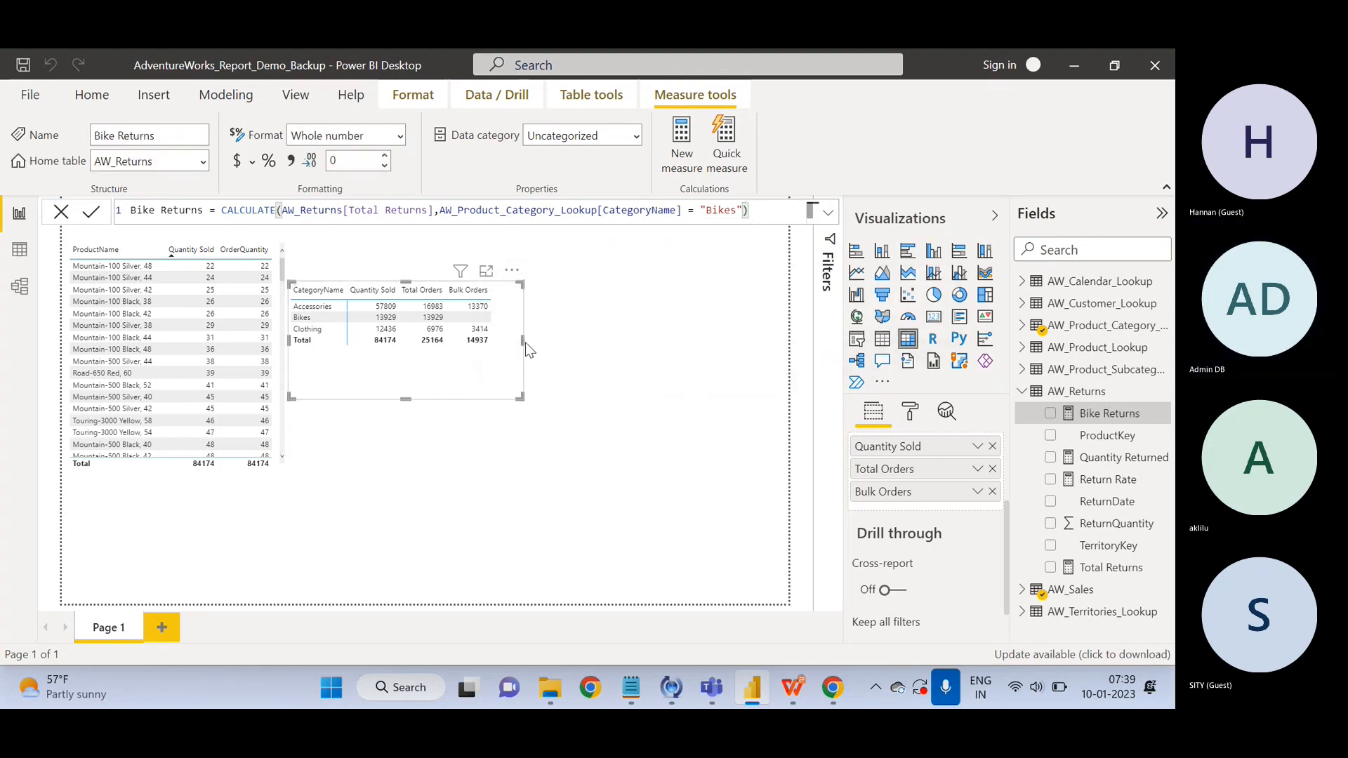
Widen the category matrix and add the Bike Returns measure after Bulk Orders.
{"action": "left_click_drag", "start_coordinate": [524, 338], "coordinate": [656, 340]}
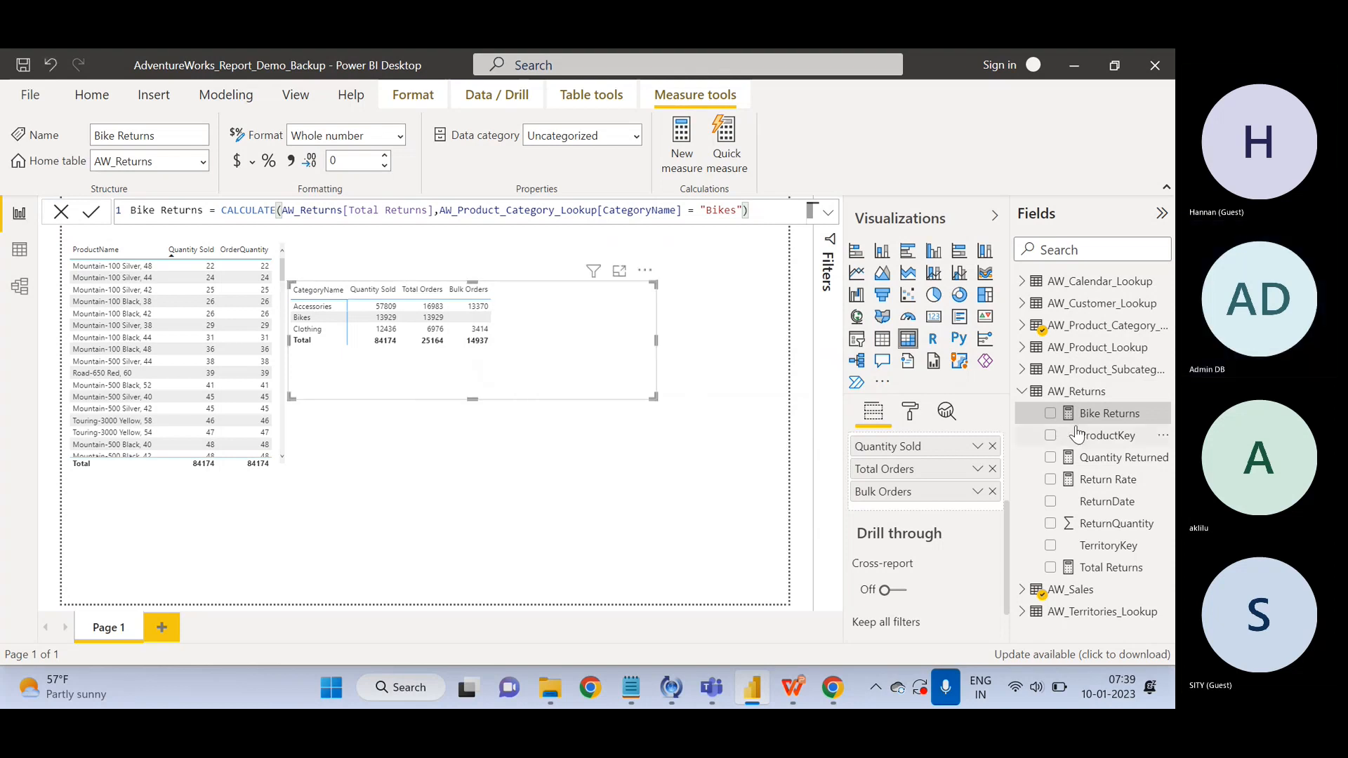
{"action": "left_click_drag", "start_coordinate": [1091, 416], "coordinate": [921, 503]}
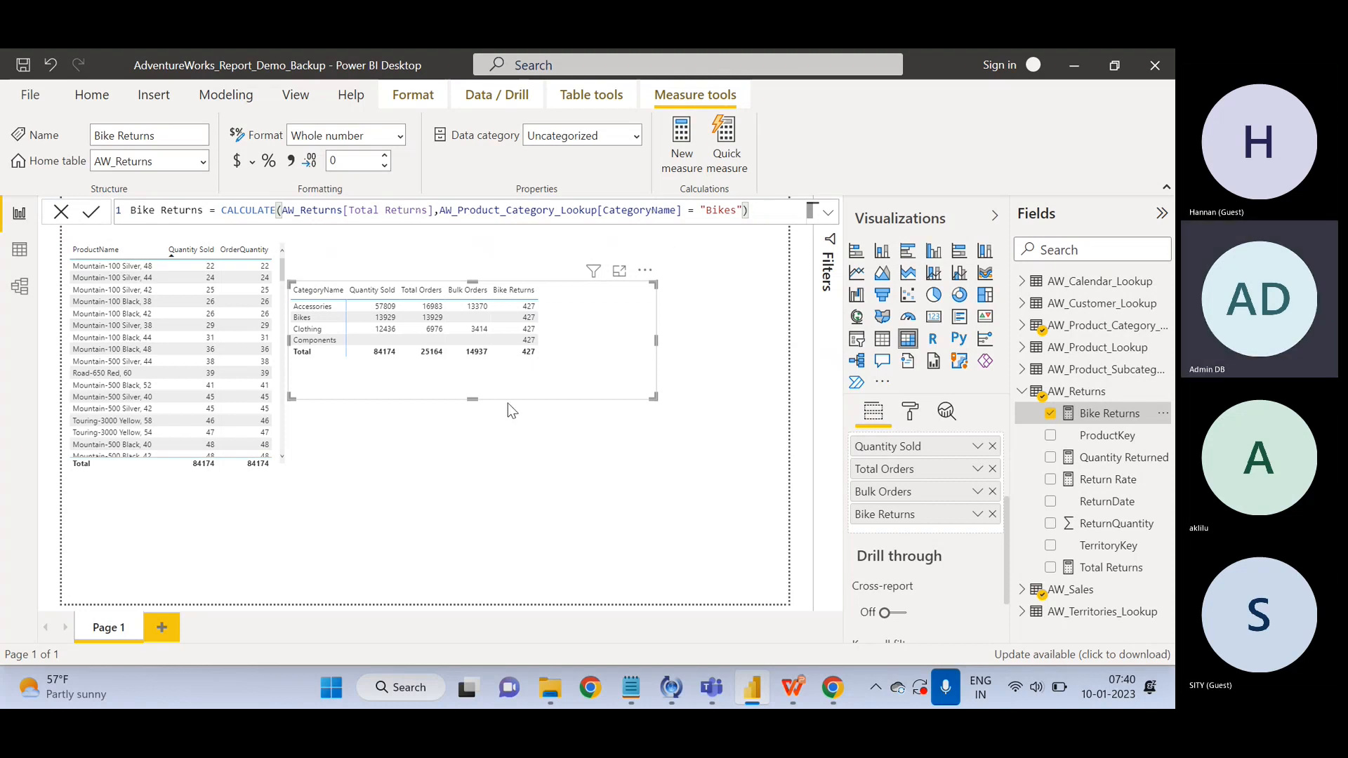
{"action": "left_click", "coordinate": [531, 318]}
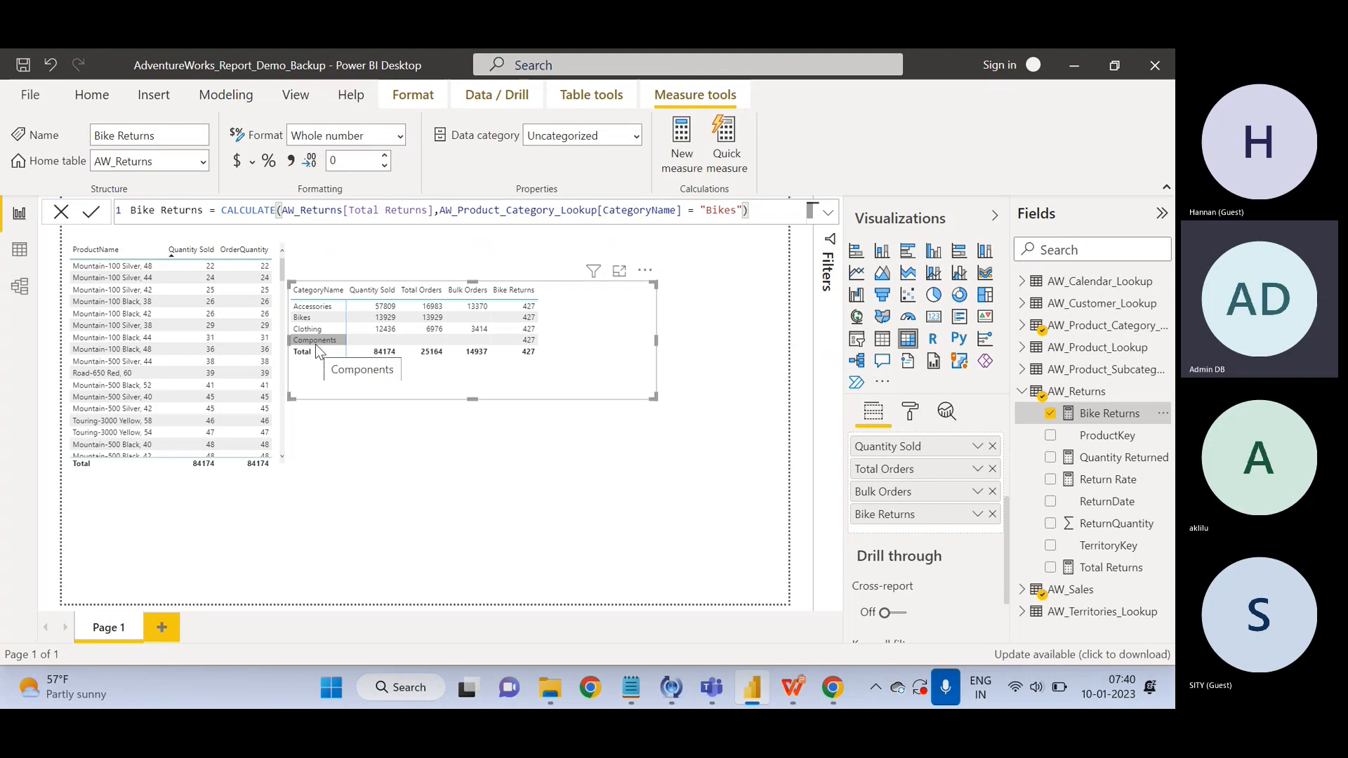
Examine the full CALCULATE expression of the Bike Returns measure alongside the category matrix.
{"action": "left_click", "coordinate": [530, 294]}
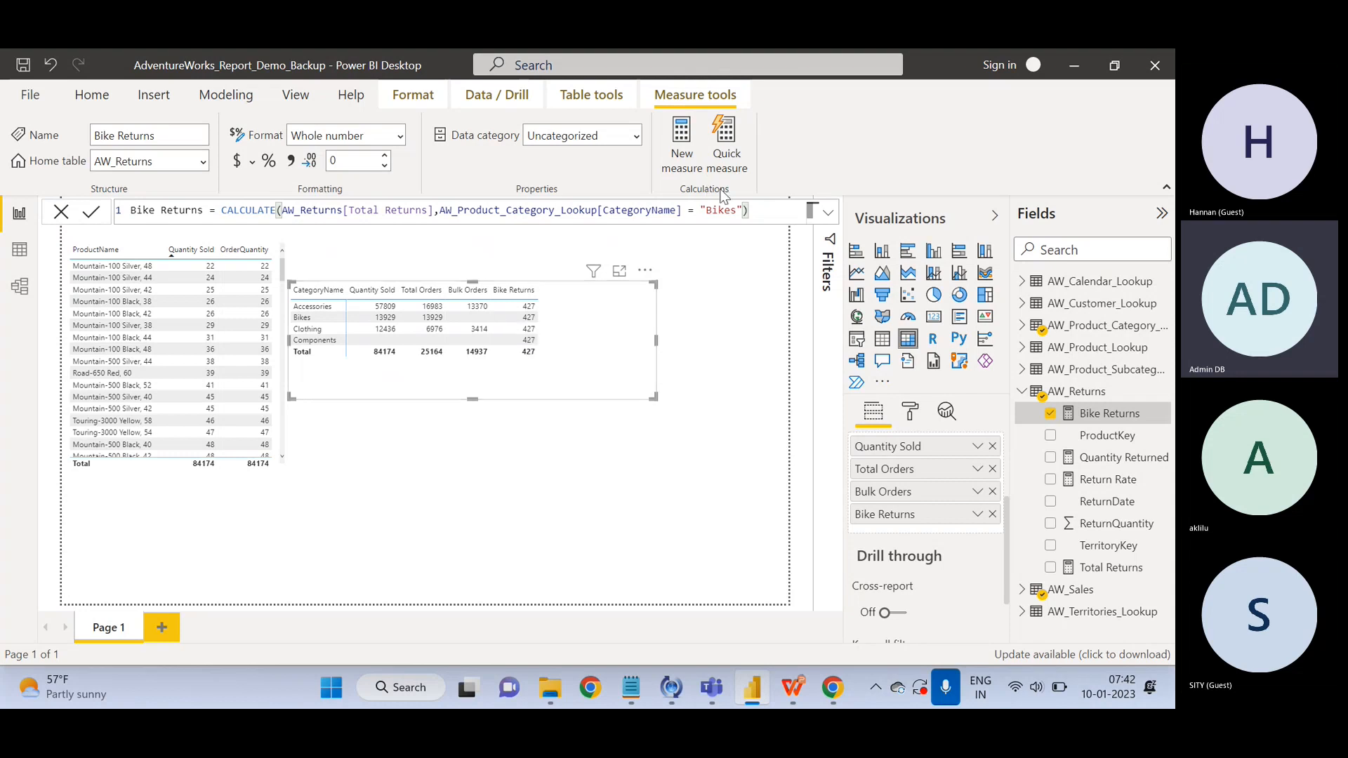
{"action": "left_click_drag", "start_coordinate": [746, 214], "coordinate": [228, 212]}
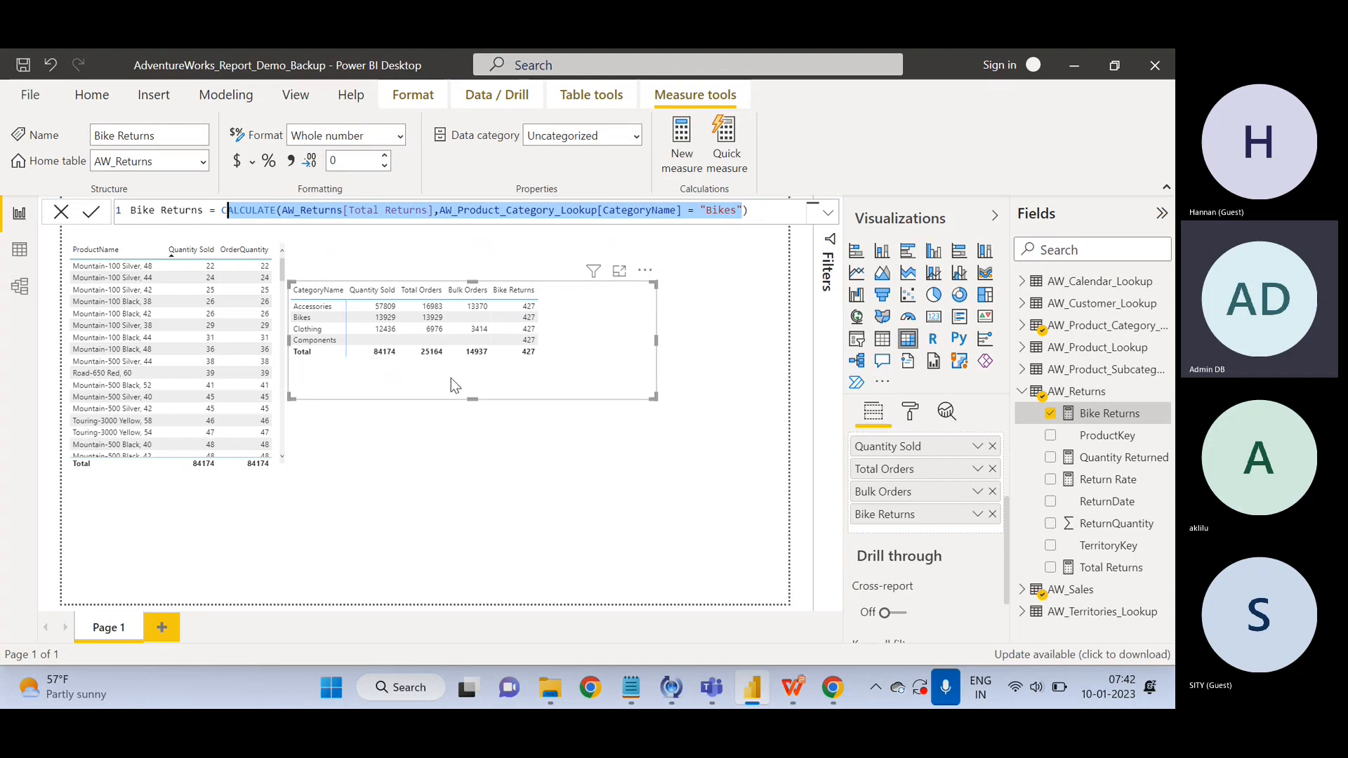
{"action": "left_click", "coordinate": [450, 378]}
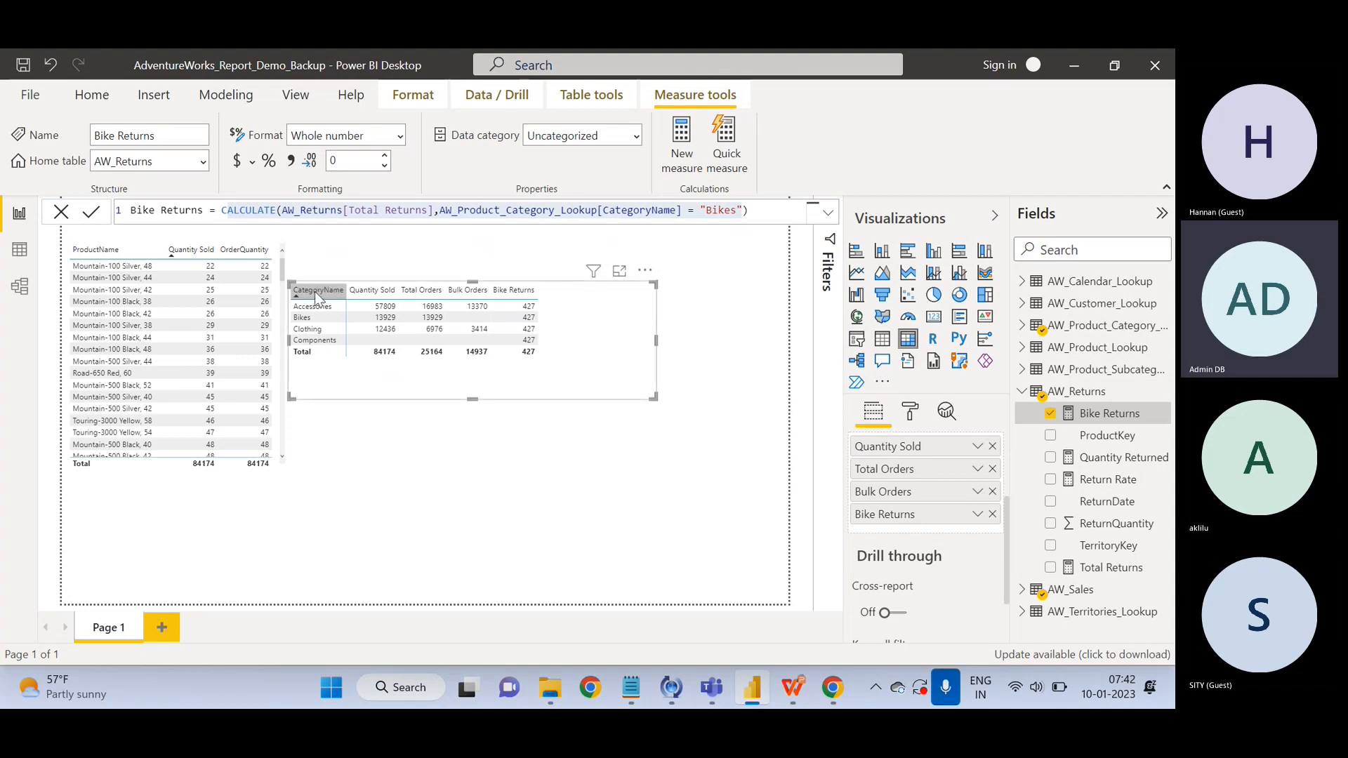
{"action": "left_click", "coordinate": [768, 212]}
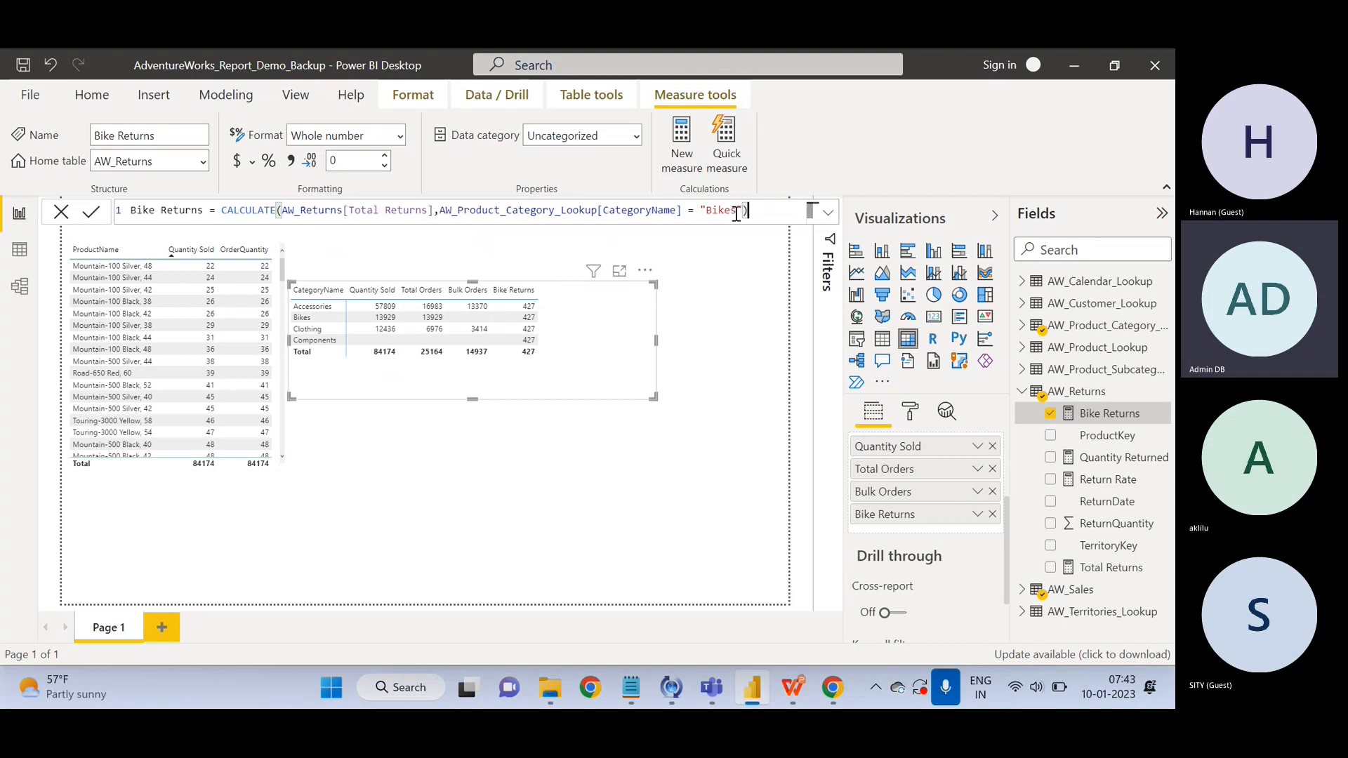
{"action": "left_click_drag", "start_coordinate": [764, 214], "coordinate": [393, 190]}
{"action": "left_click_drag", "start_coordinate": [250, 208], "coordinate": [222, 210]}
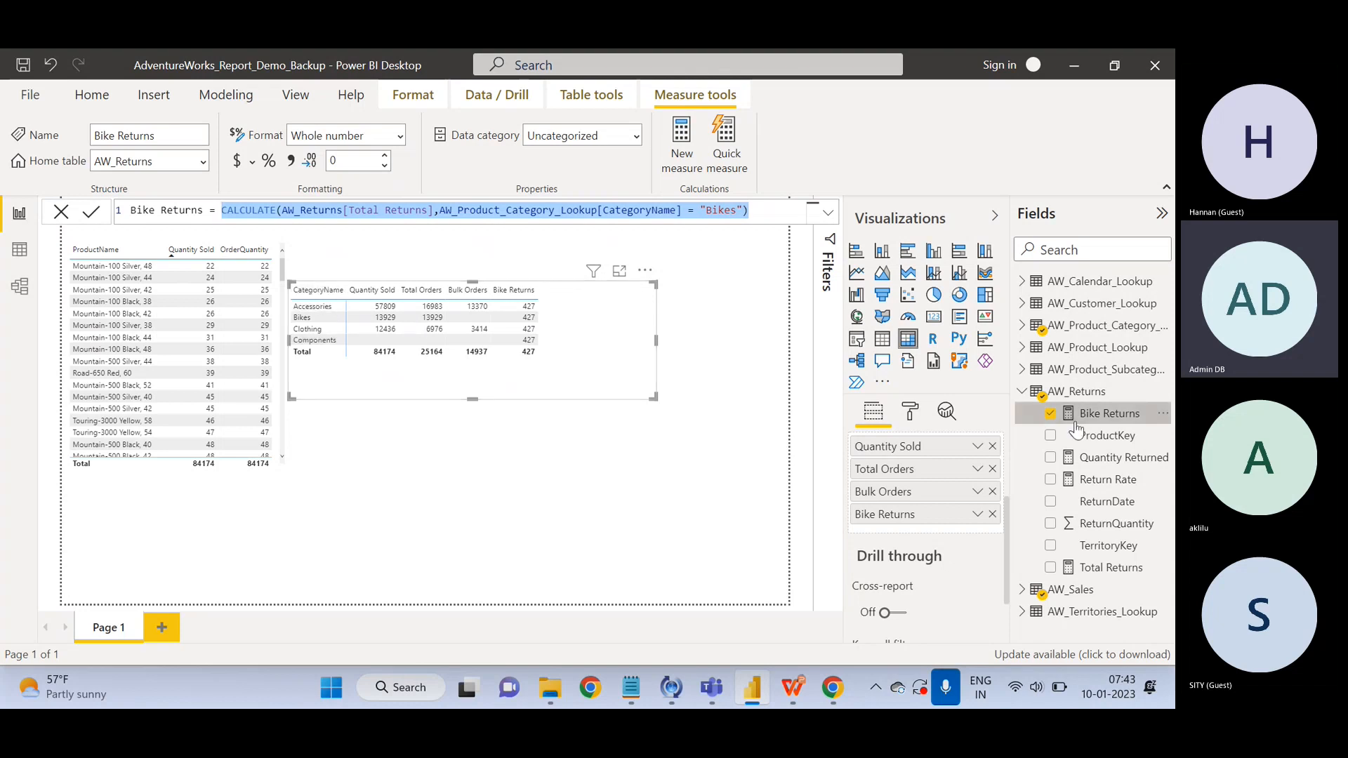
Remove CategoryName from the rows of the category matrix.
{"action": "left_click", "coordinate": [1023, 327]}
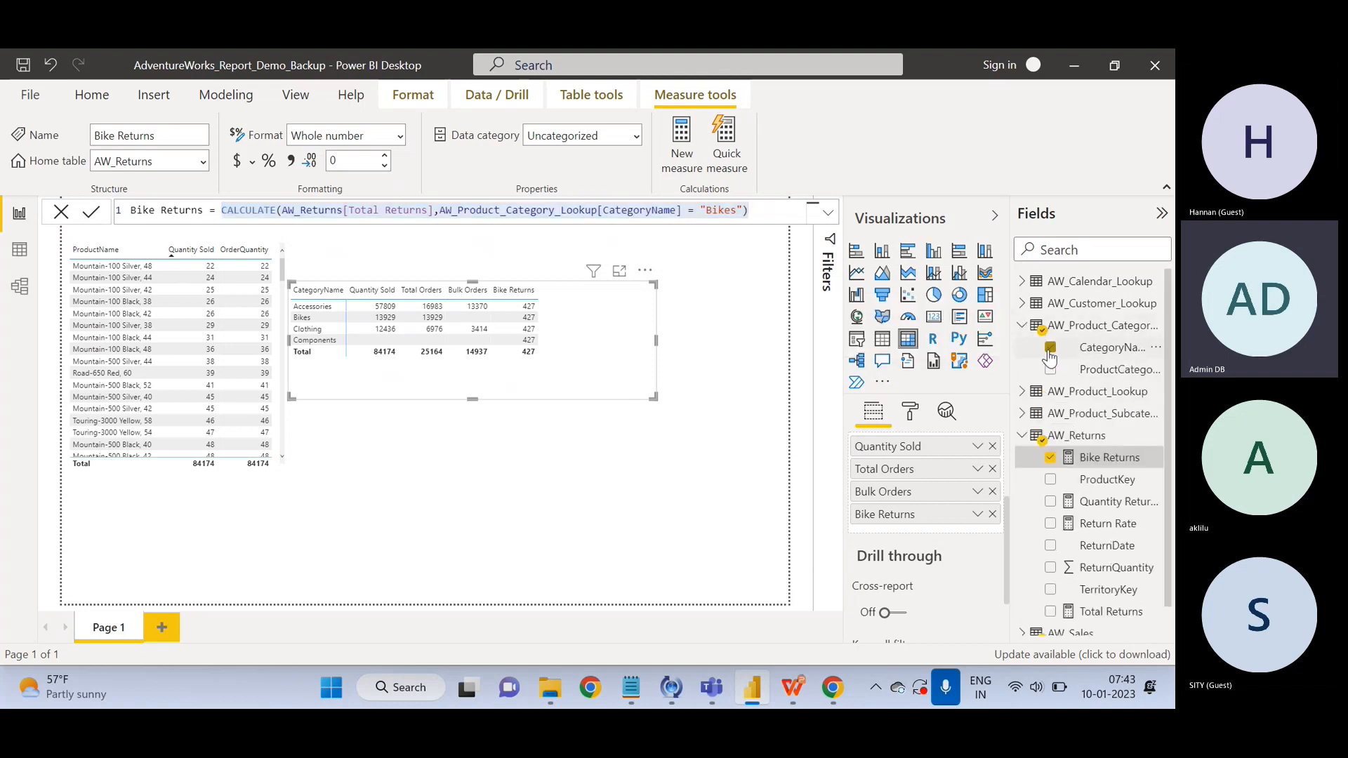
{"action": "left_click", "coordinate": [1050, 347]}
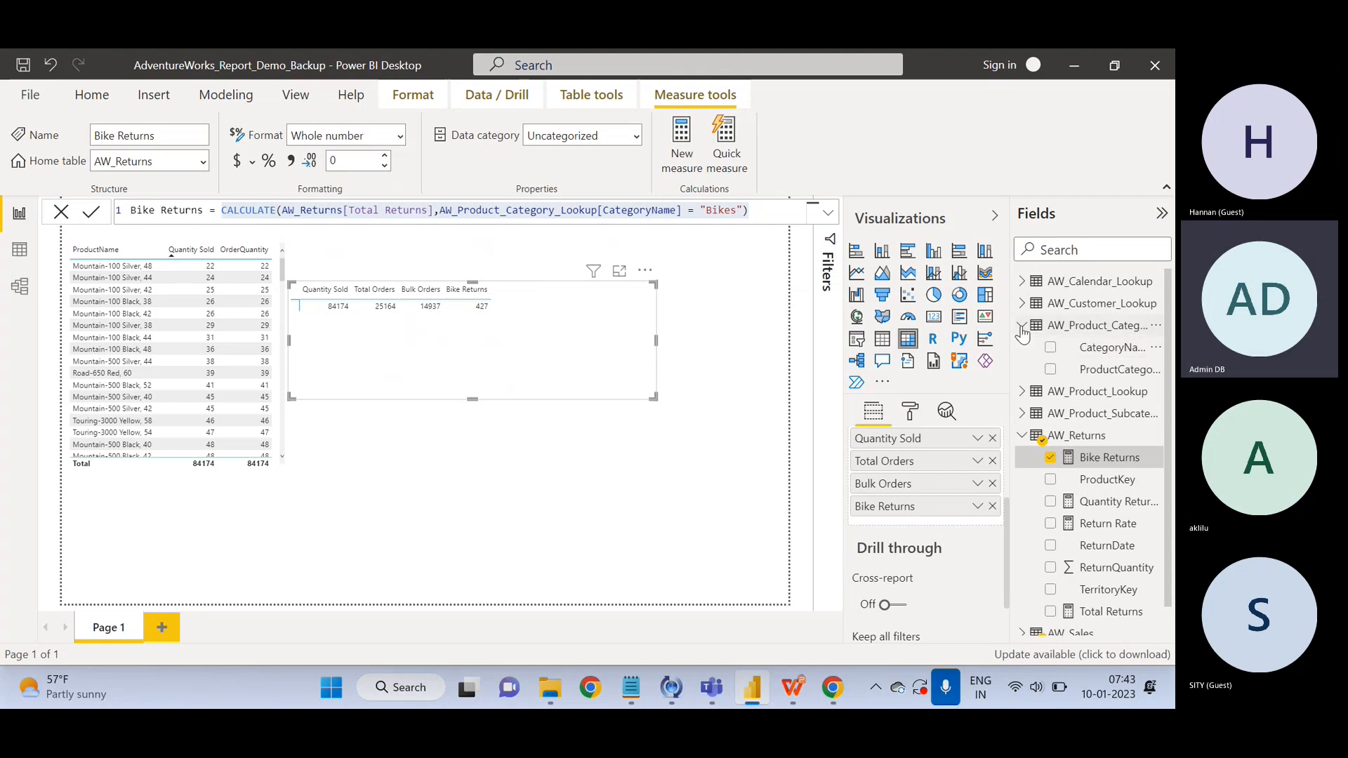
{"action": "left_click", "coordinate": [1023, 327]}
Add ProductName from AW_Product_Lookup to the matrix rows and extend the matrix downward to show more products.
{"action": "left_click", "coordinate": [1022, 370]}
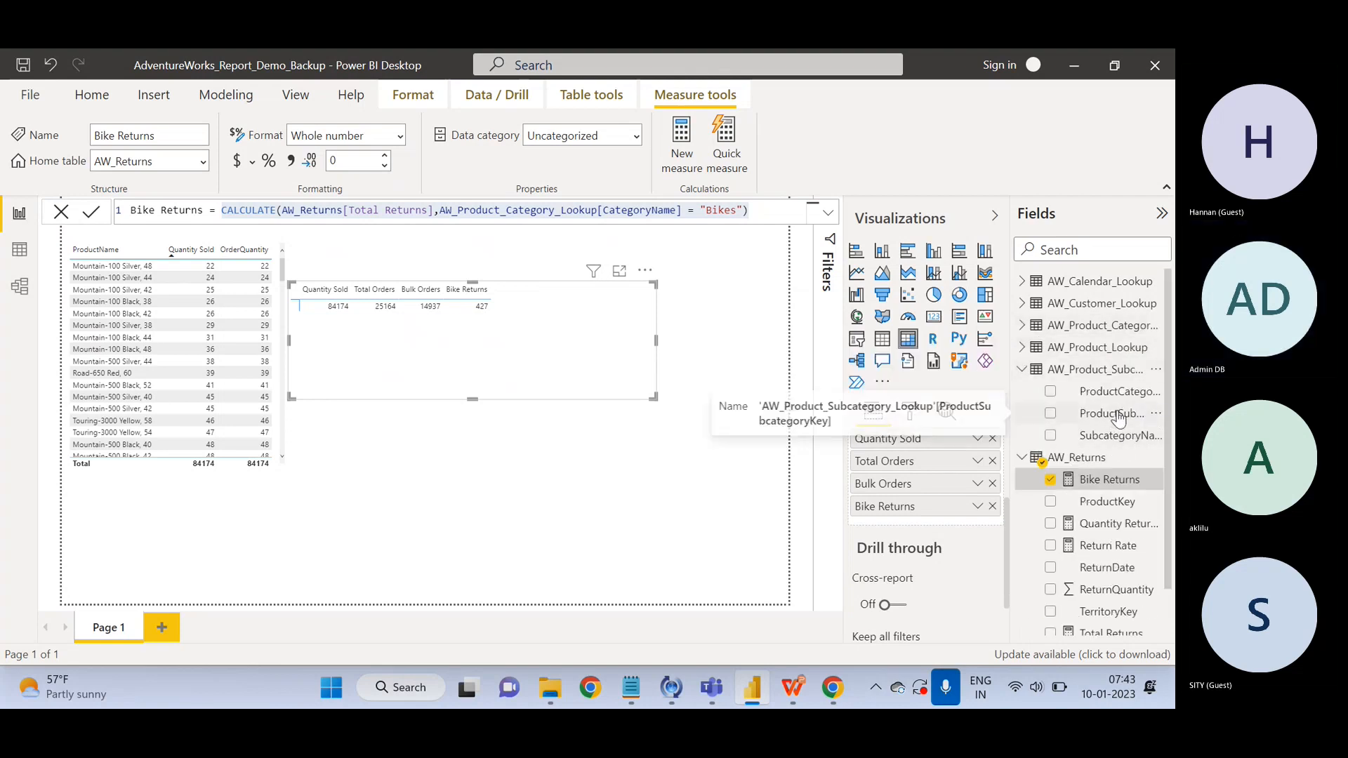
{"action": "left_click", "coordinate": [1023, 369]}
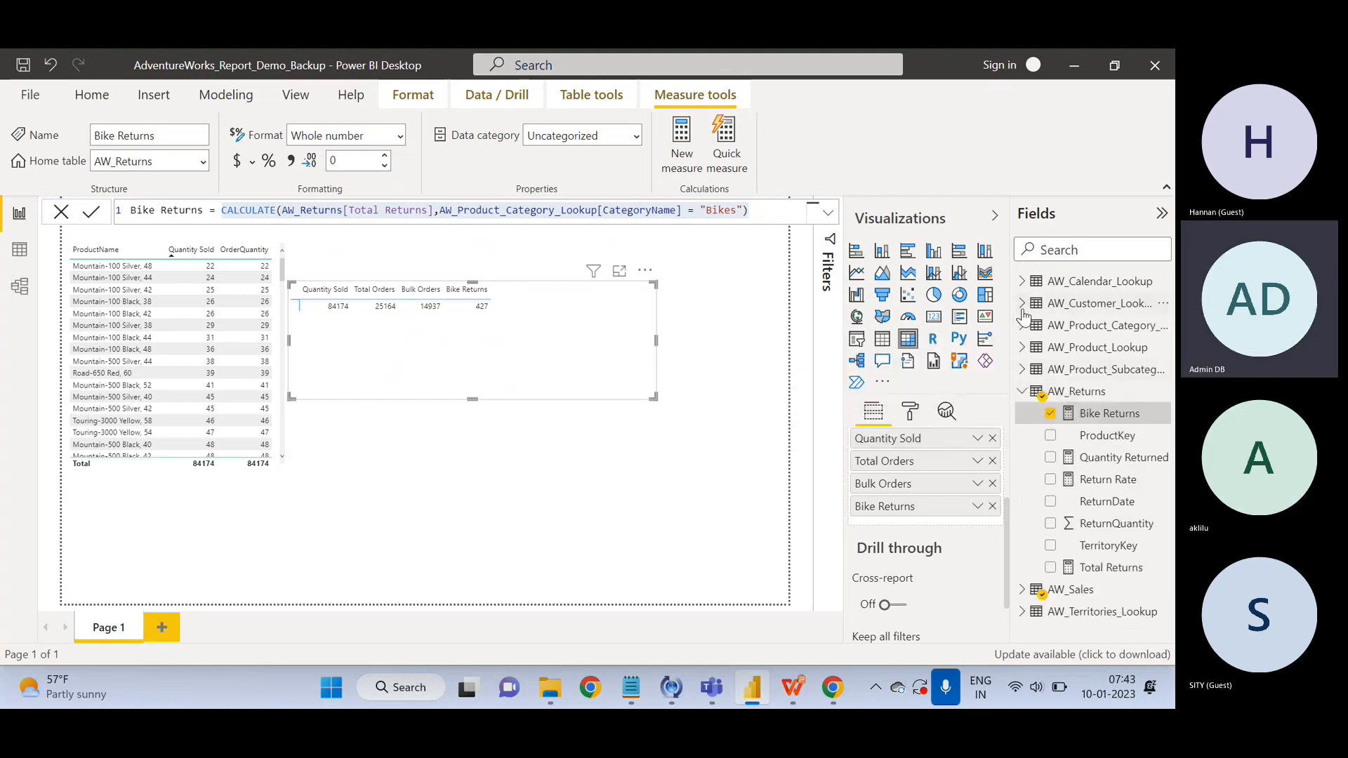
{"action": "left_click", "coordinate": [1020, 310]}
{"action": "left_click", "coordinate": [1020, 310]}
{"action": "left_click", "coordinate": [1023, 327]}
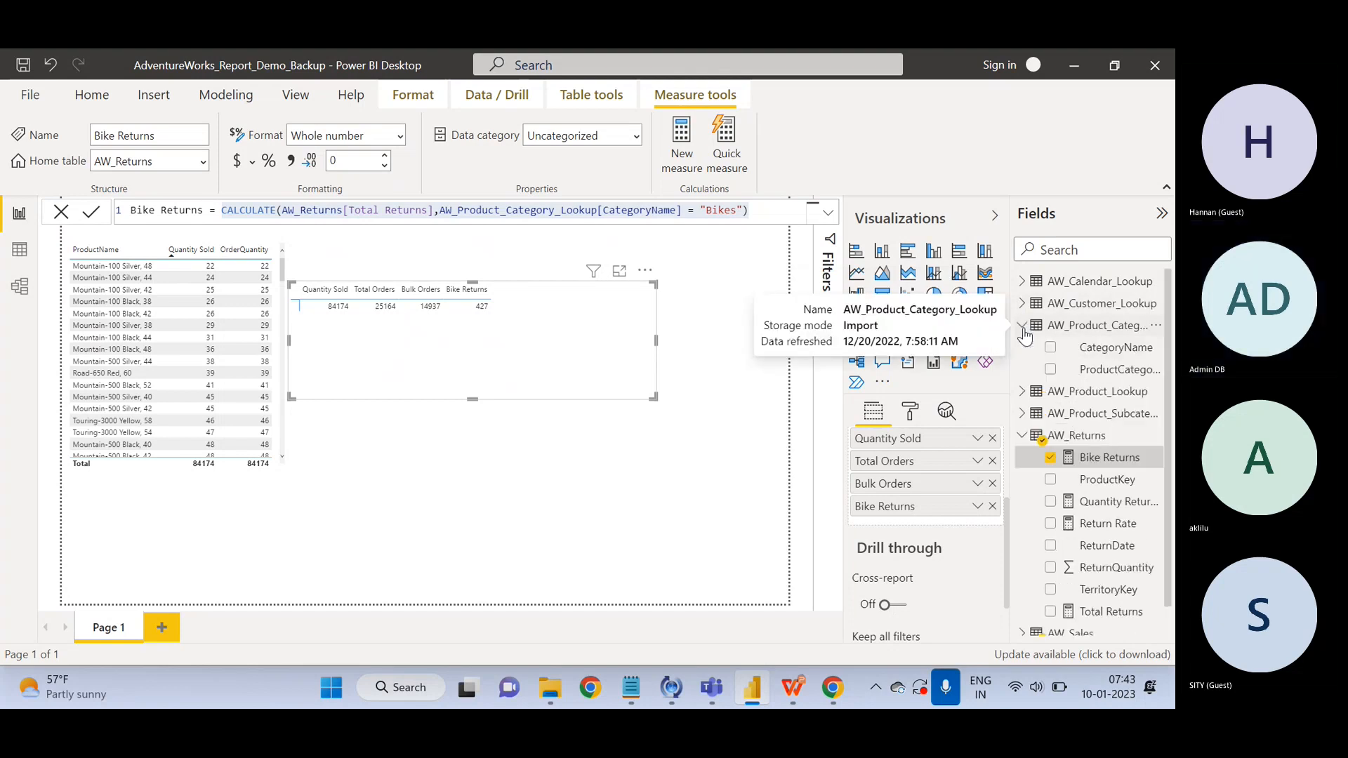
{"action": "left_click", "coordinate": [1023, 327]}
{"action": "left_click", "coordinate": [1022, 348]}
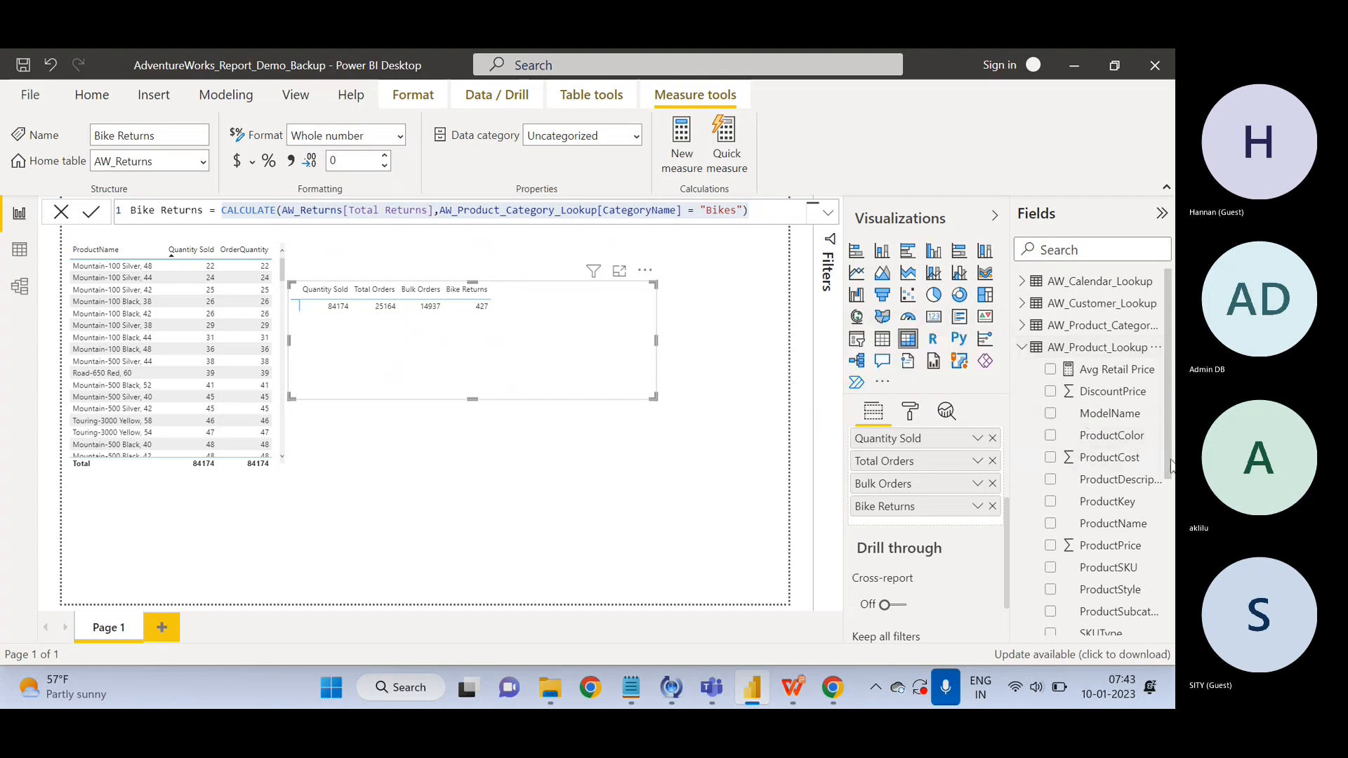
{"action": "scroll", "coordinate": [1167, 458], "scroll_direction": "down", "scroll_amount": 3}
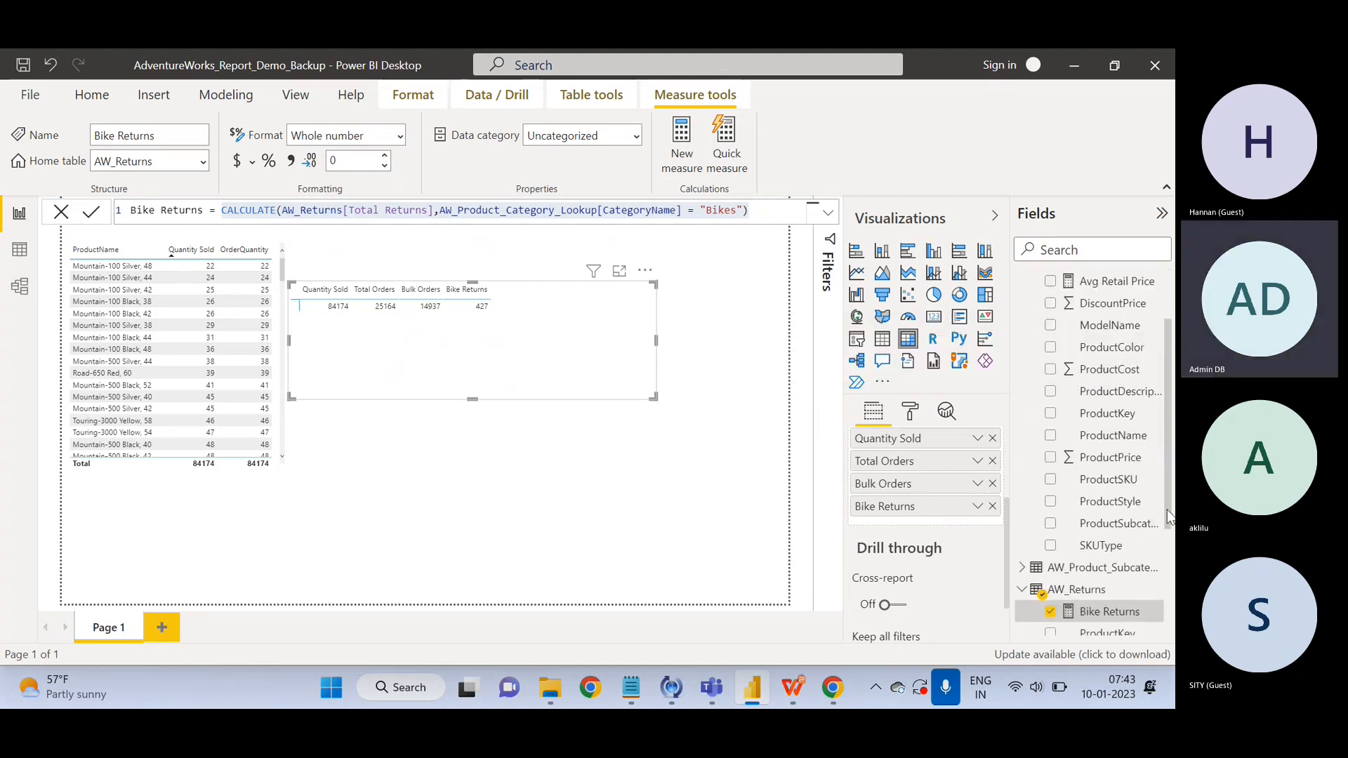
{"action": "left_click_drag", "start_coordinate": [1124, 445], "coordinate": [913, 472]}
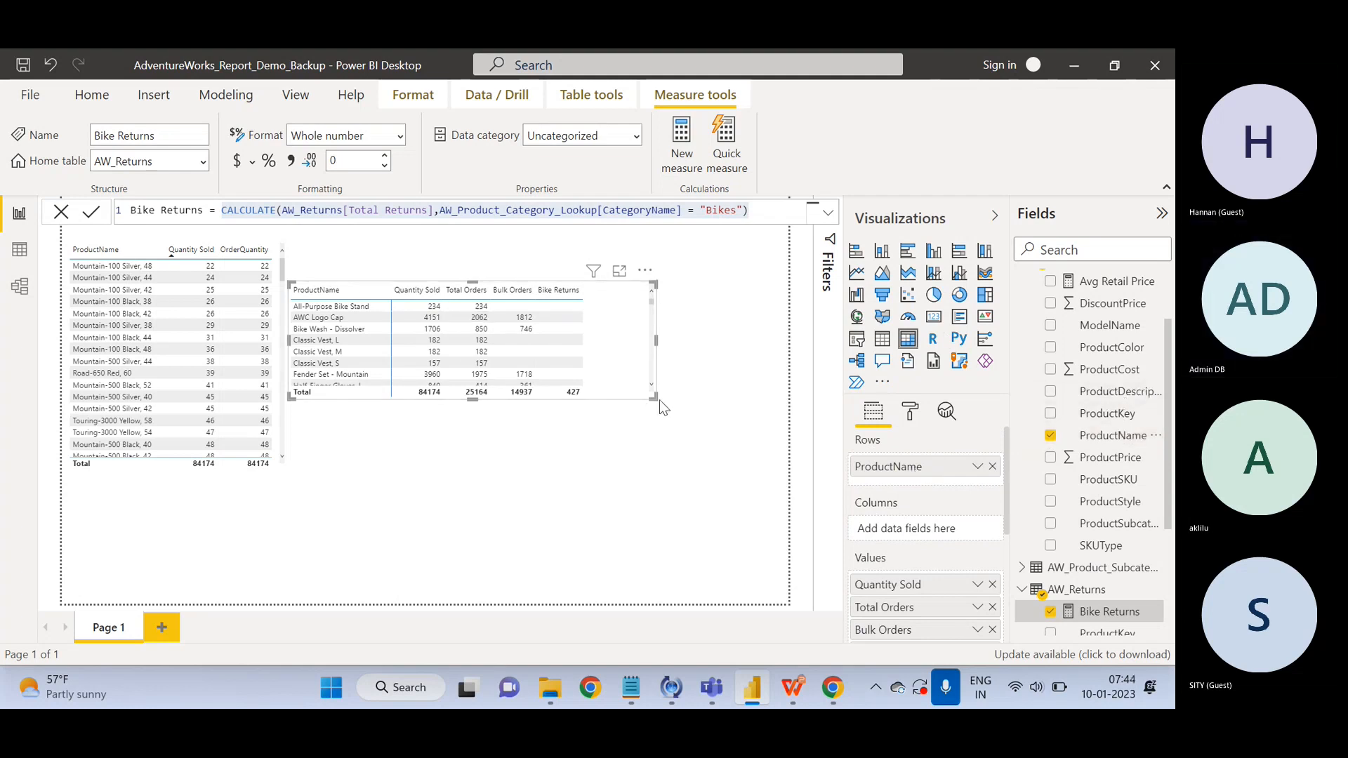
{"action": "left_click_drag", "start_coordinate": [654, 398], "coordinate": [659, 585]}
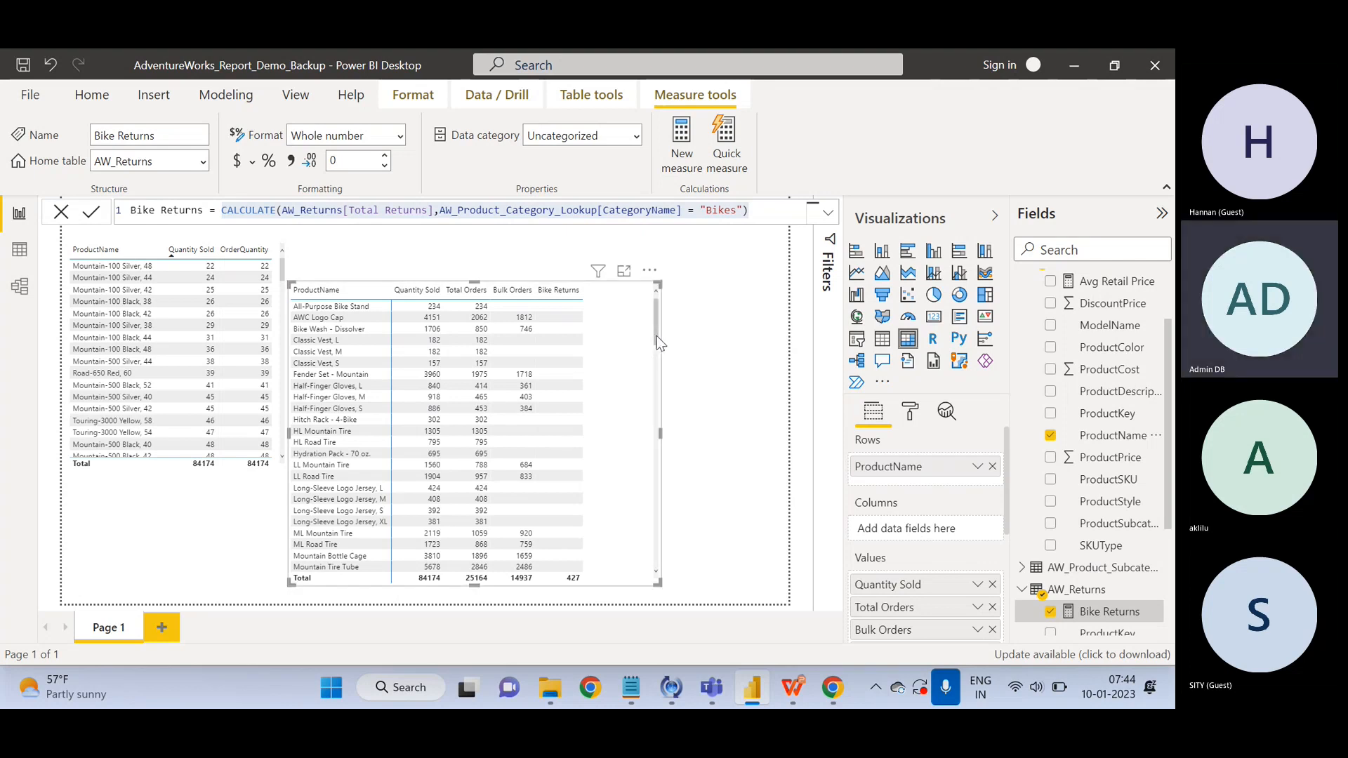
Examine the Bike Returns values of the mountain bike products against the measure's CALCULATE expression.
{"action": "left_click_drag", "start_coordinate": [654, 340], "coordinate": [656, 377]}
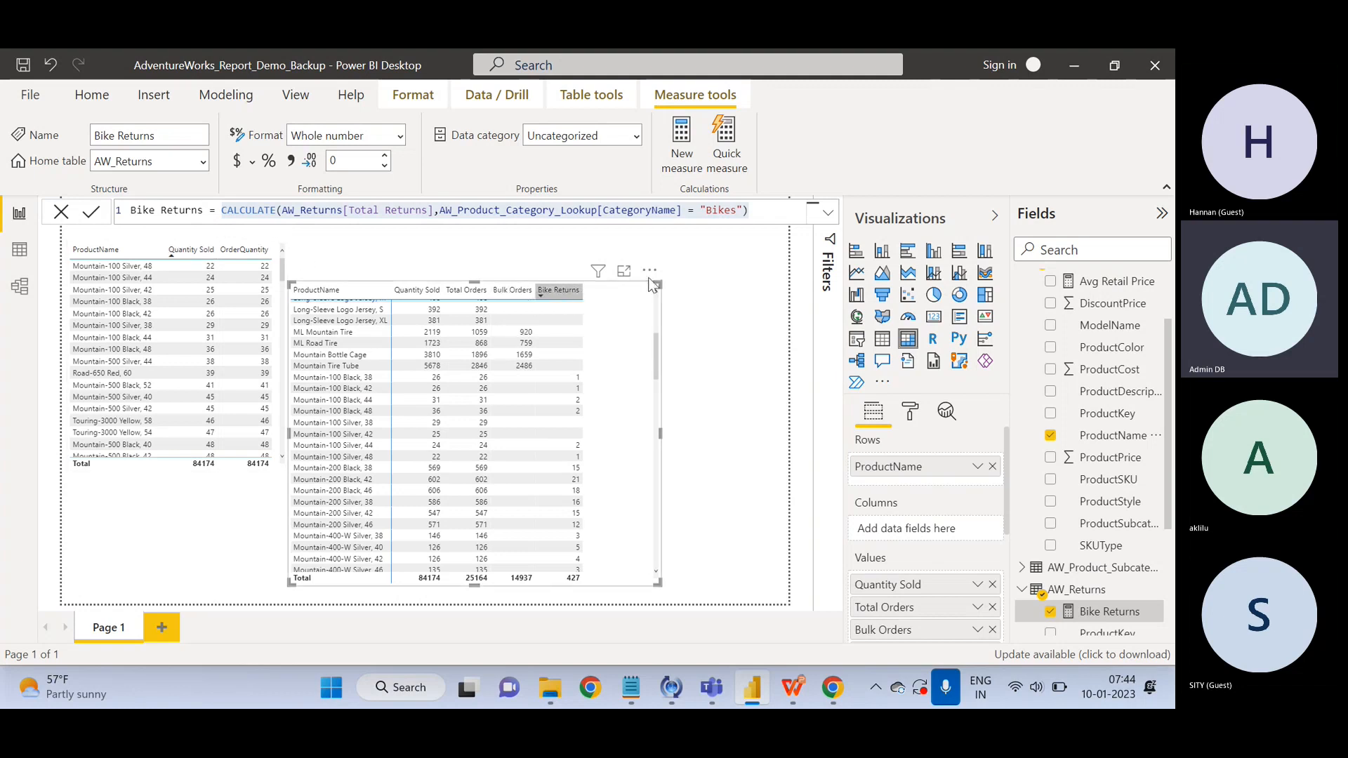
{"action": "left_click_drag", "start_coordinate": [754, 212], "coordinate": [218, 210]}
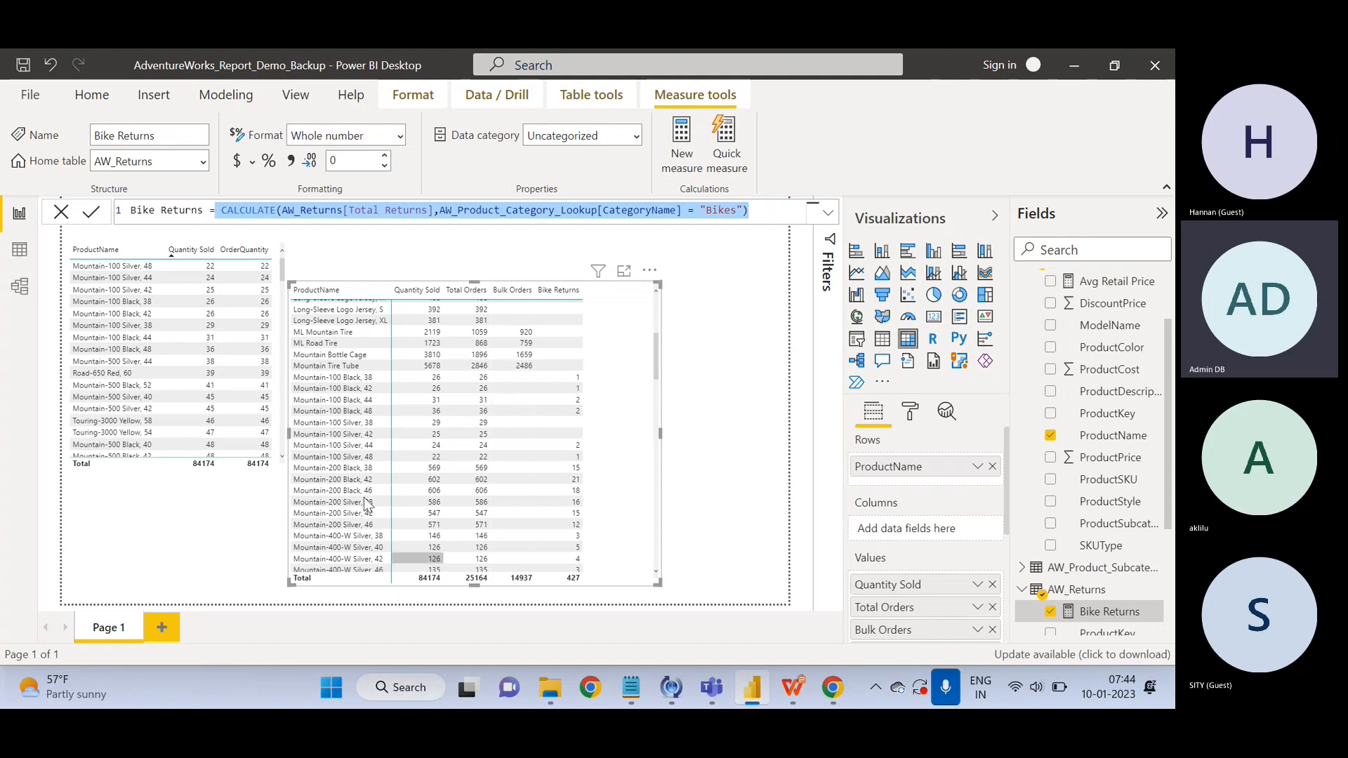
{"action": "left_click", "coordinate": [630, 387]}
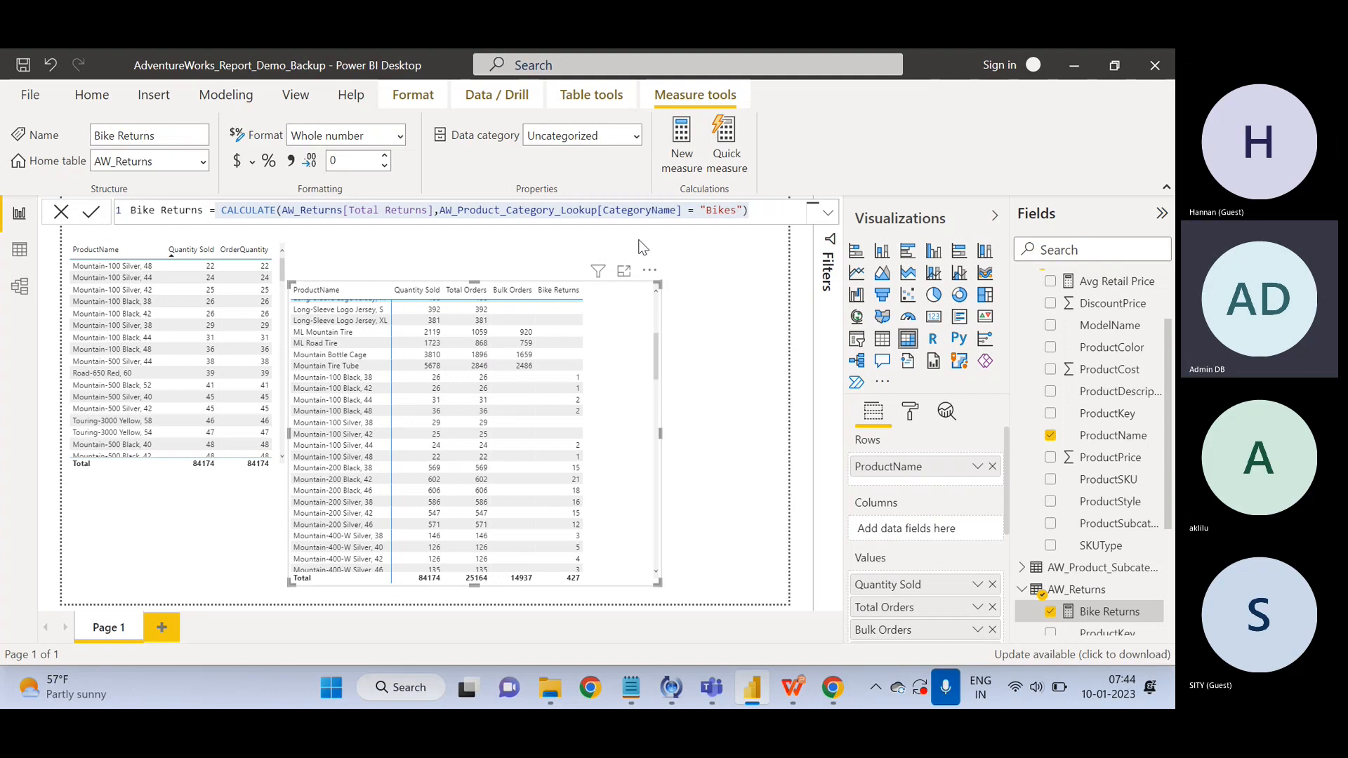
{"action": "left_click", "coordinate": [707, 325]}
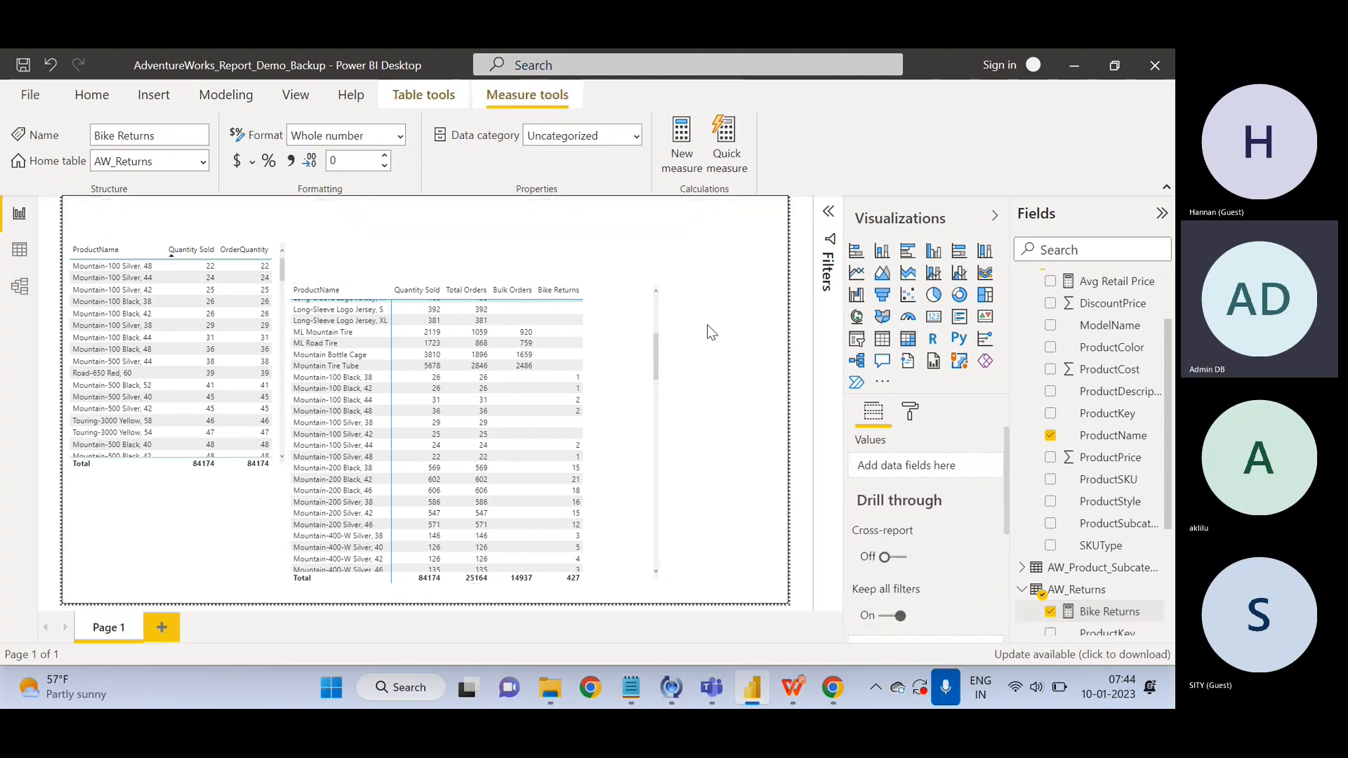
Switch to the Class_PPT.pptx presentation in WPS Office and open slide 17 on CALCULATE changing the filter context.
{"action": "left_click", "coordinate": [793, 688]}
{"action": "left_click", "coordinate": [52, 479]}
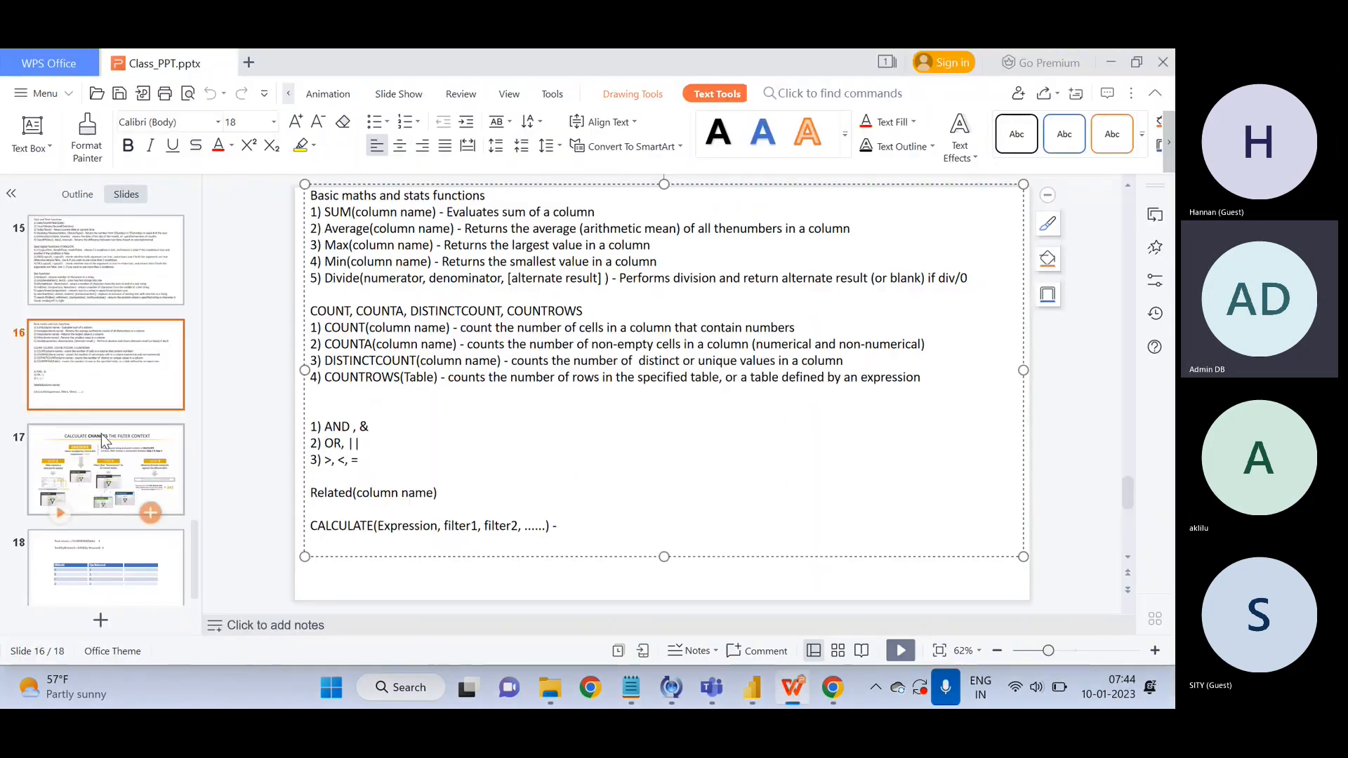
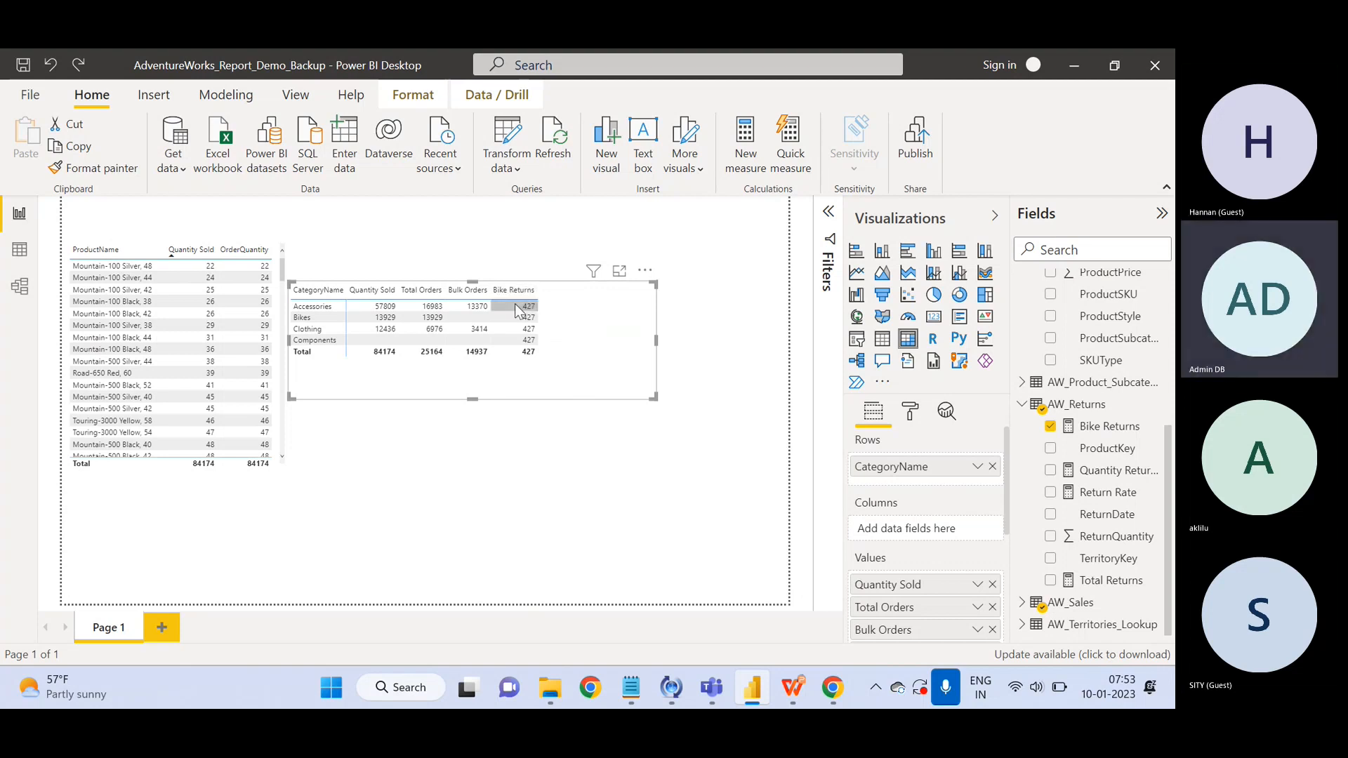
Open the Bike Returns measure formula and highlight its AW_Product_Category_Lookup[CategoryName] = "Bikes" filter argument.
{"action": "mouse_move", "coordinate": [516, 304]}
{"action": "left_click", "coordinate": [1108, 427]}
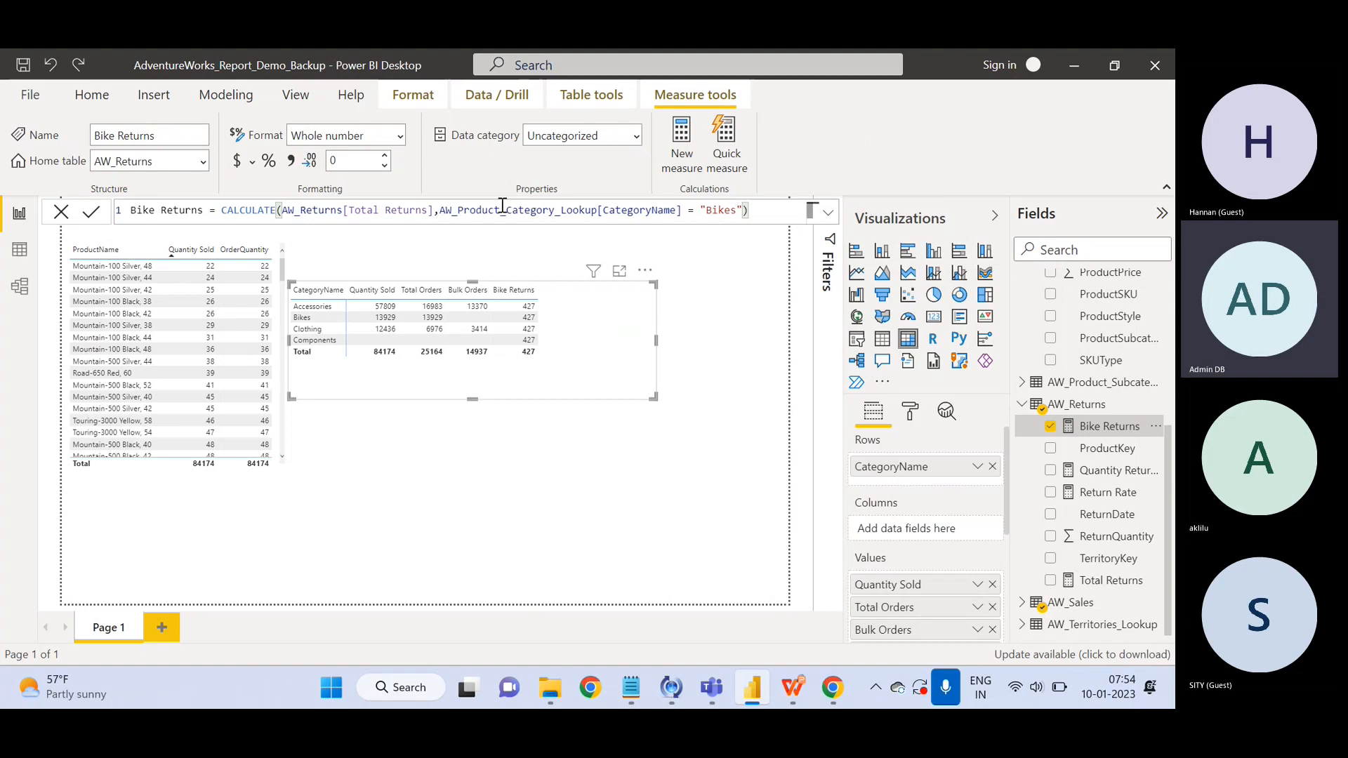
{"action": "double_click", "coordinate": [441, 211]}
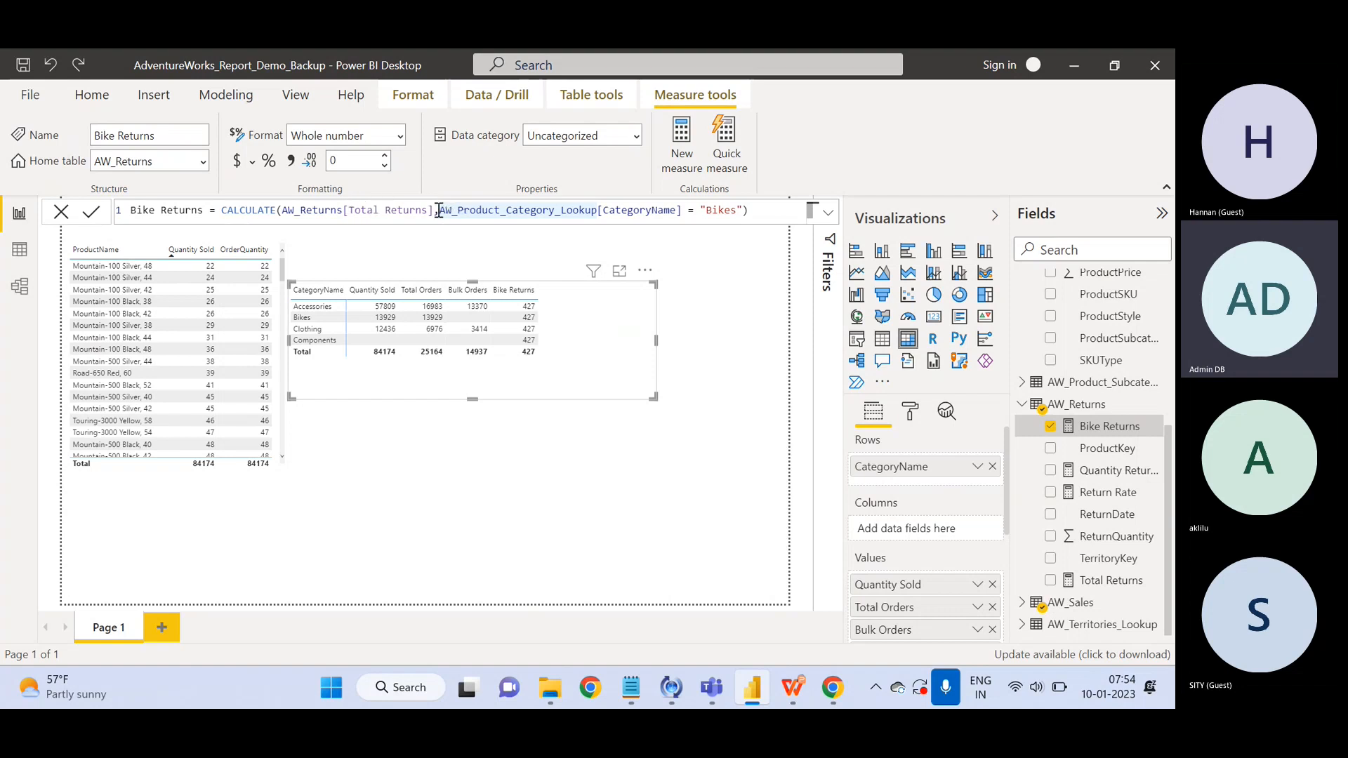
{"action": "left_click_drag", "start_coordinate": [438, 211], "coordinate": [745, 214]}
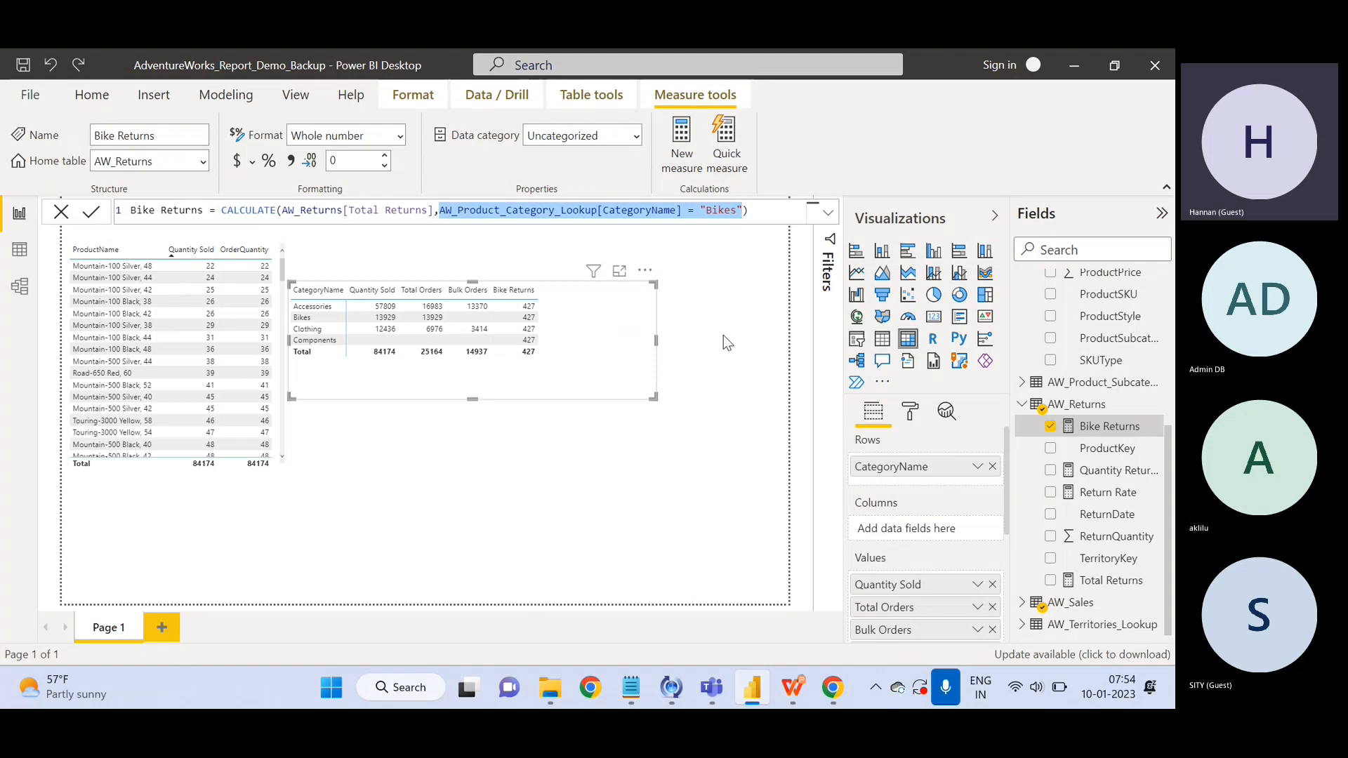
{"action": "left_click", "coordinate": [631, 348]}
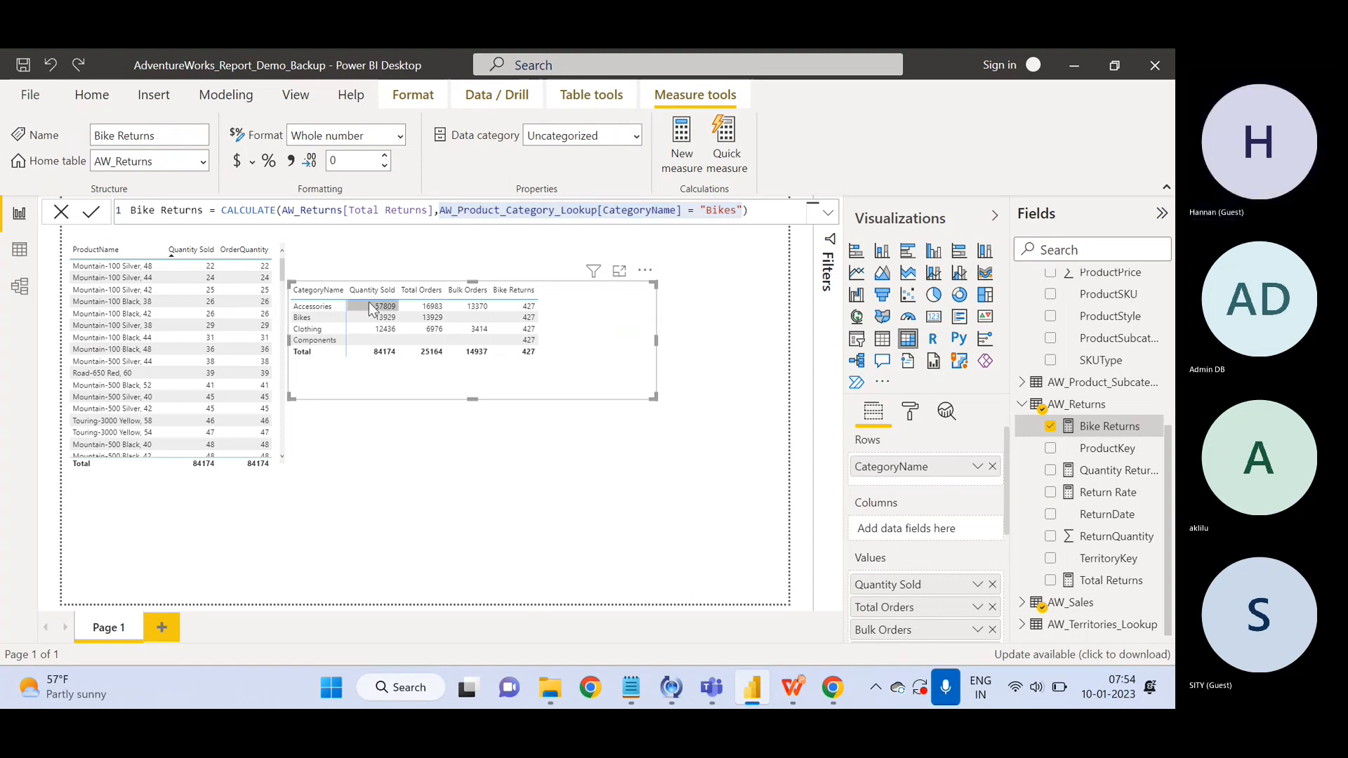
Compare the filter context slide in WPS Office with the Bike Returns column of the Power BI category matrix.
{"action": "mouse_move", "coordinate": [796, 696]}
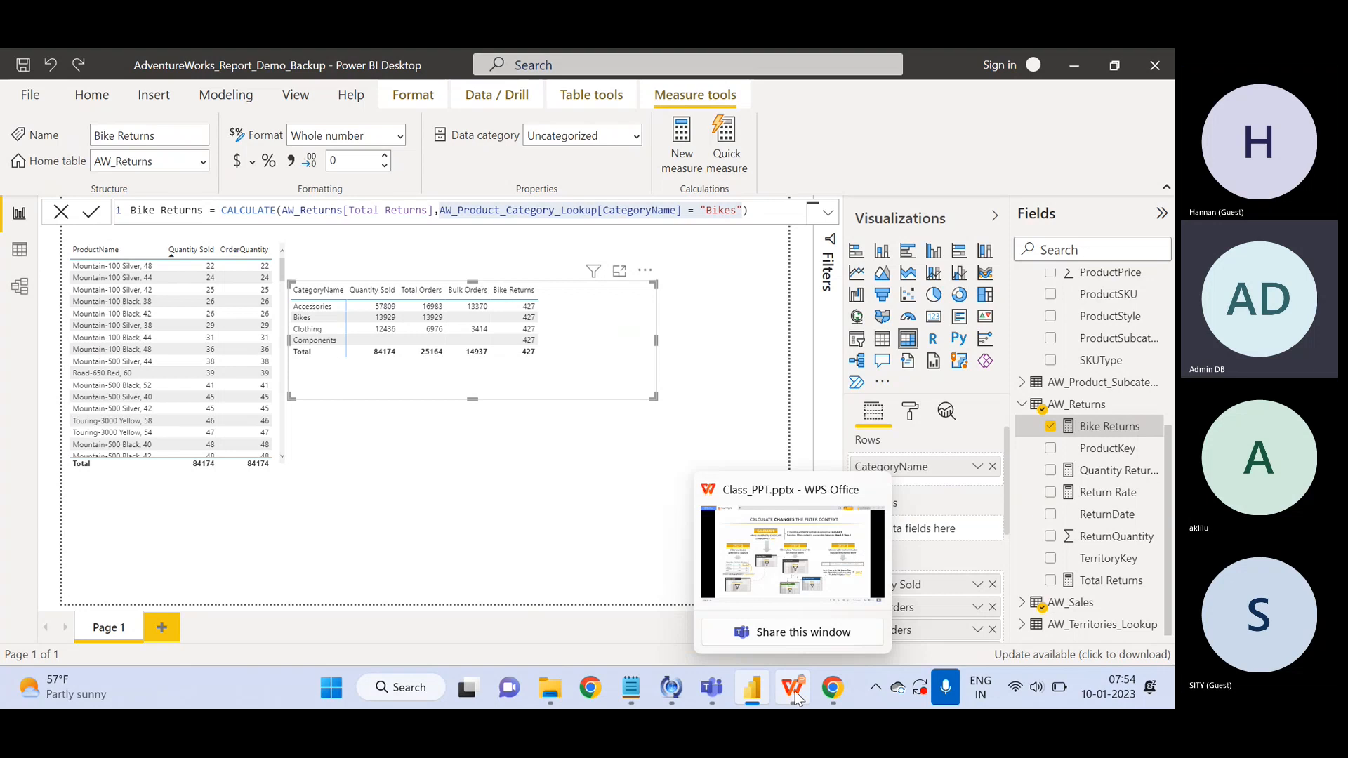
{"action": "left_click", "coordinate": [795, 691]}
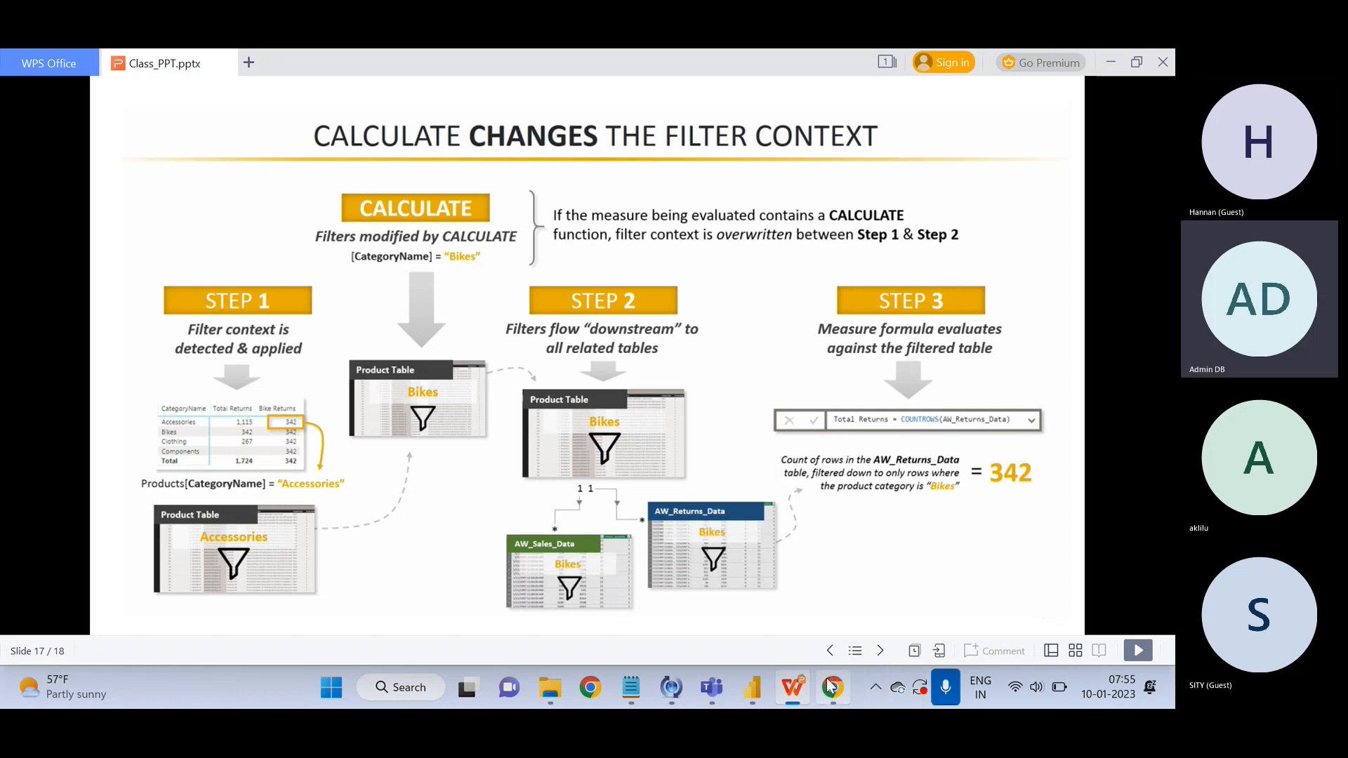
{"action": "left_click", "coordinate": [751, 691]}
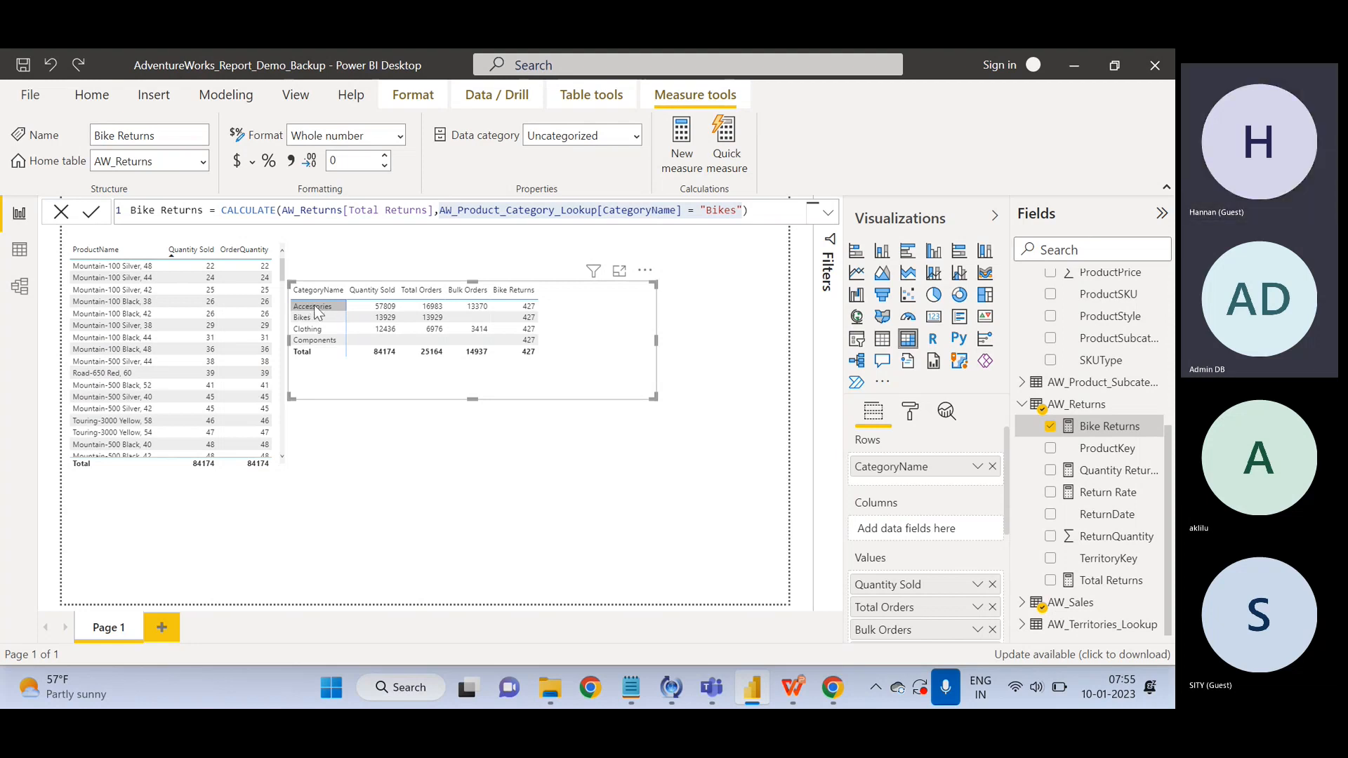
{"action": "left_click", "coordinate": [833, 688]}
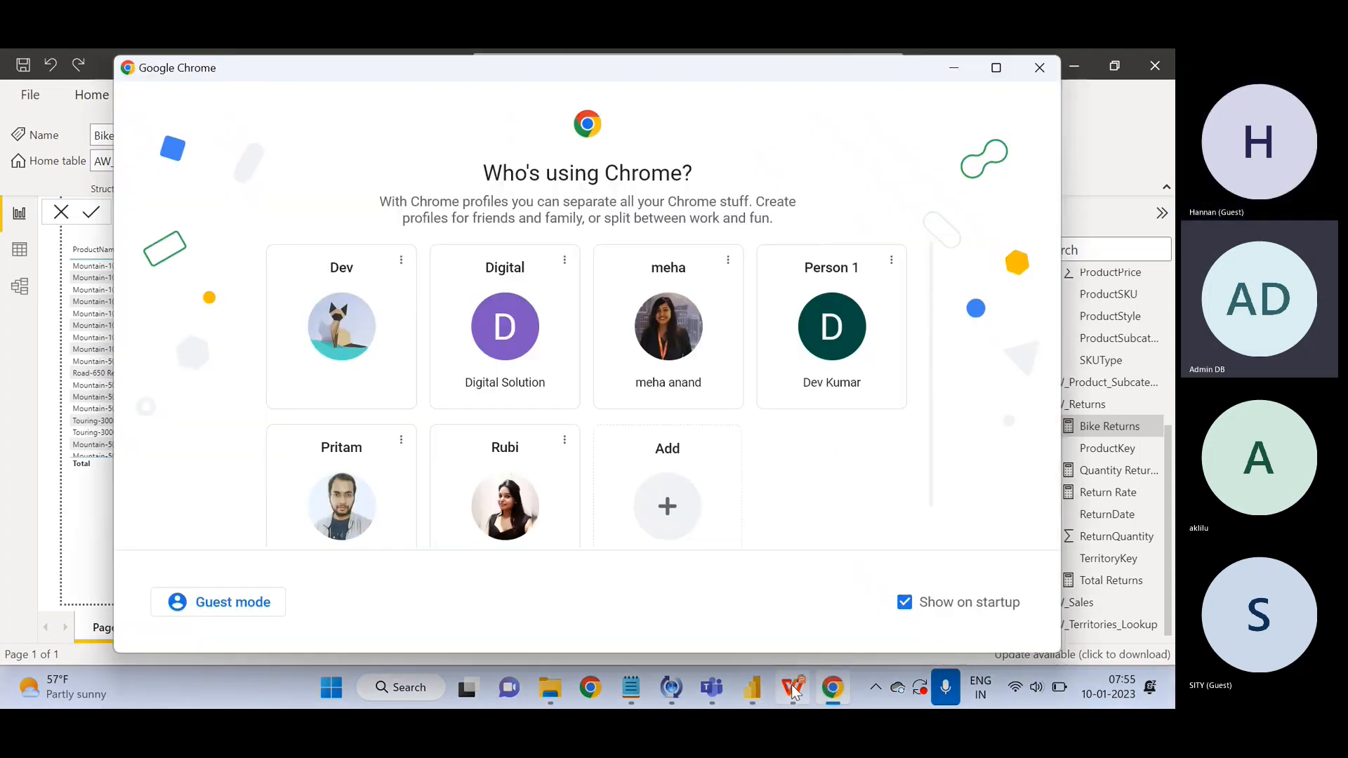
{"action": "left_click", "coordinate": [1041, 67]}
{"action": "left_click", "coordinate": [819, 688]}
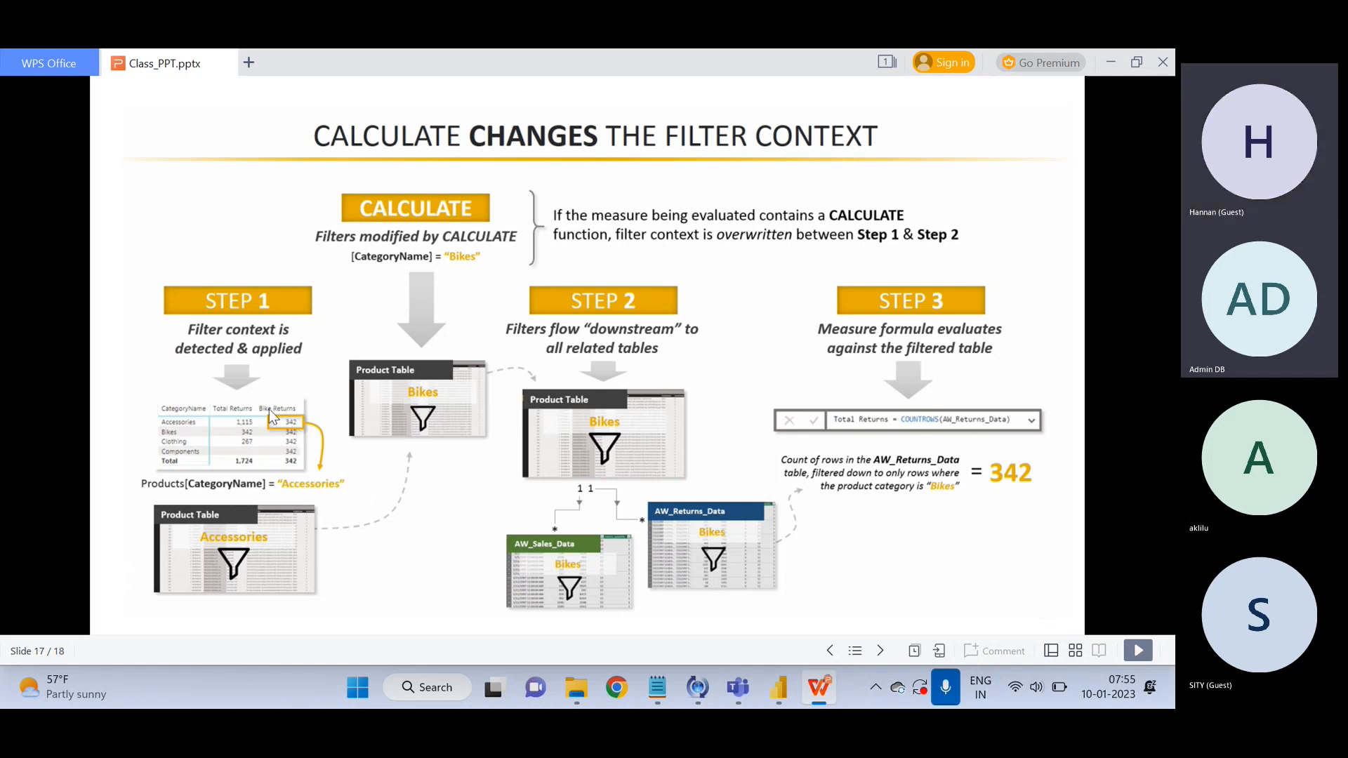
{"action": "left_click", "coordinate": [777, 688]}
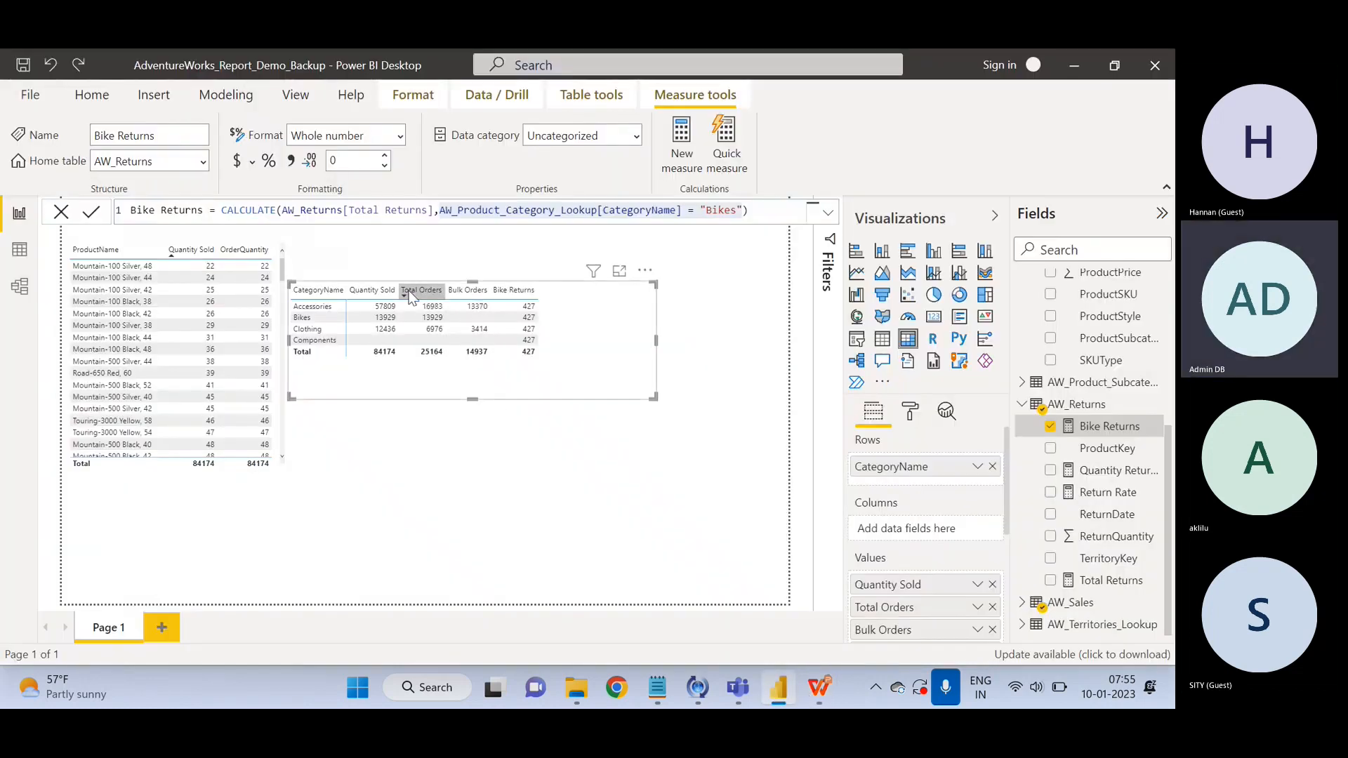
{"action": "left_click", "coordinate": [326, 295]}
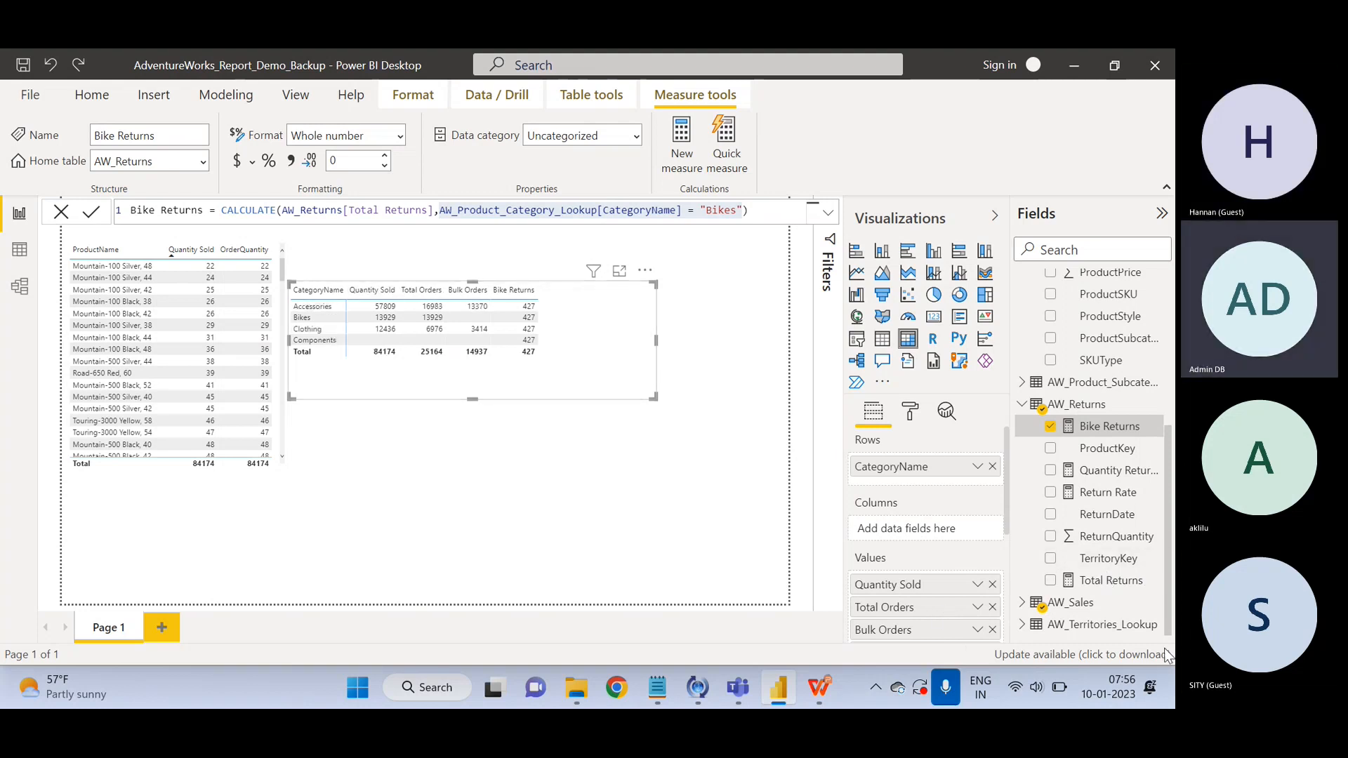
Review the formula of the Total Orders measure in AW_Sales and return to the filter context slide in WPS Office.
{"action": "left_click", "coordinate": [1022, 604]}
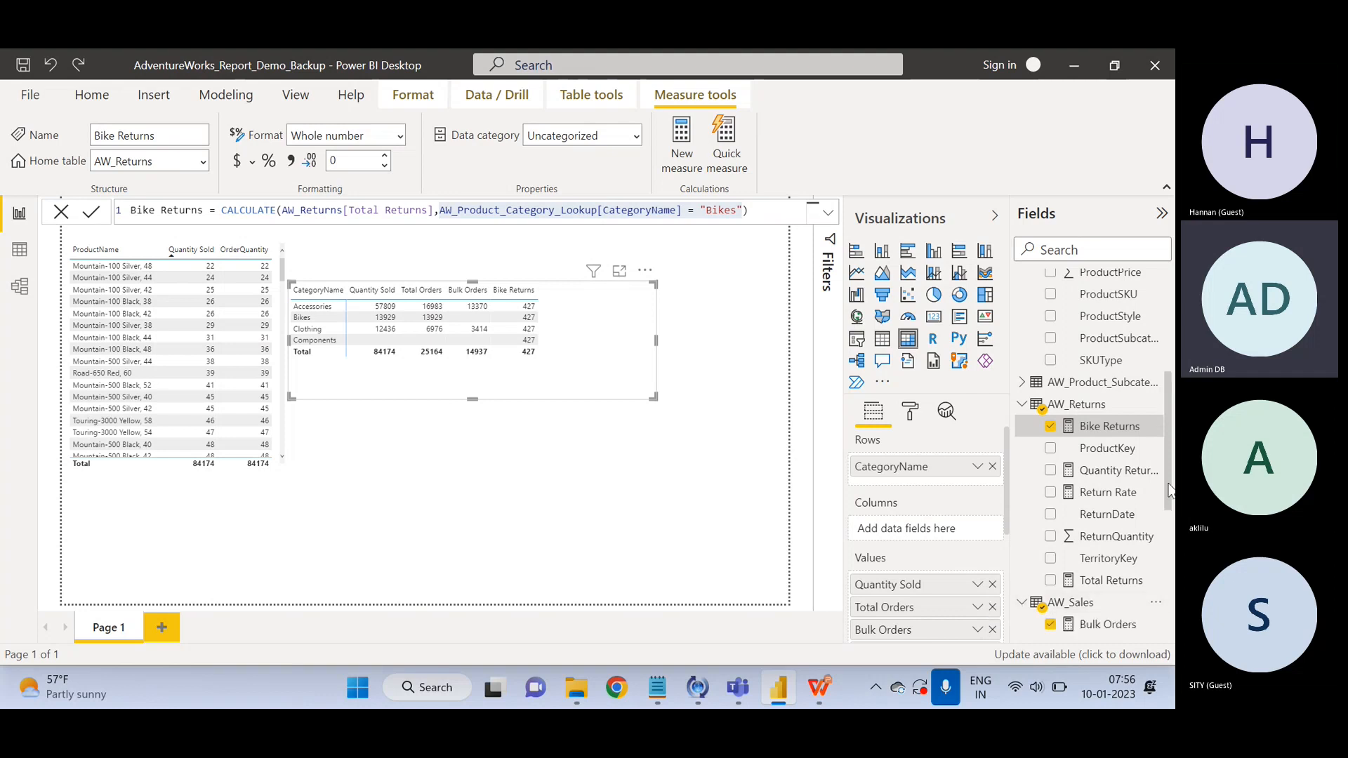
{"action": "scroll", "coordinate": [1169, 490], "scroll_direction": "down", "scroll_amount": 5}
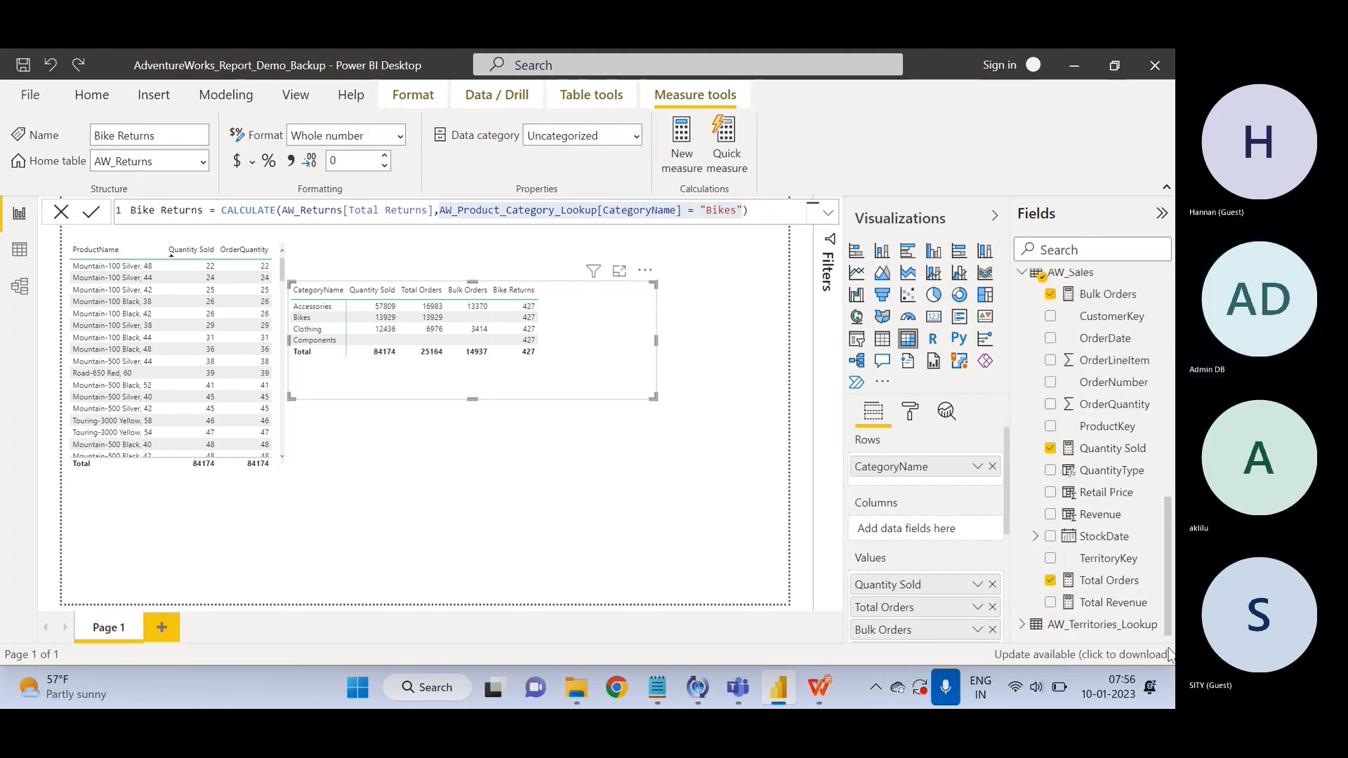
{"action": "left_click", "coordinate": [1110, 580]}
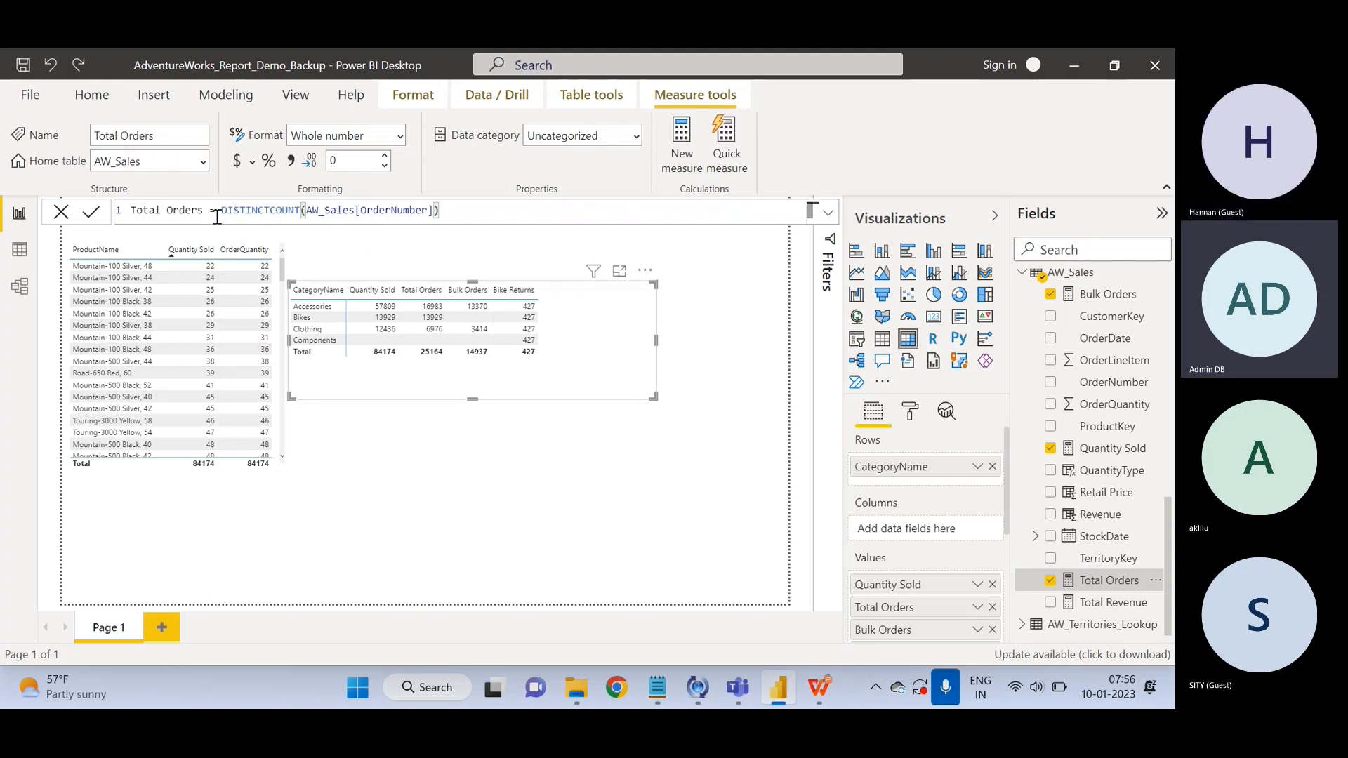
{"action": "left_click", "coordinate": [820, 688]}
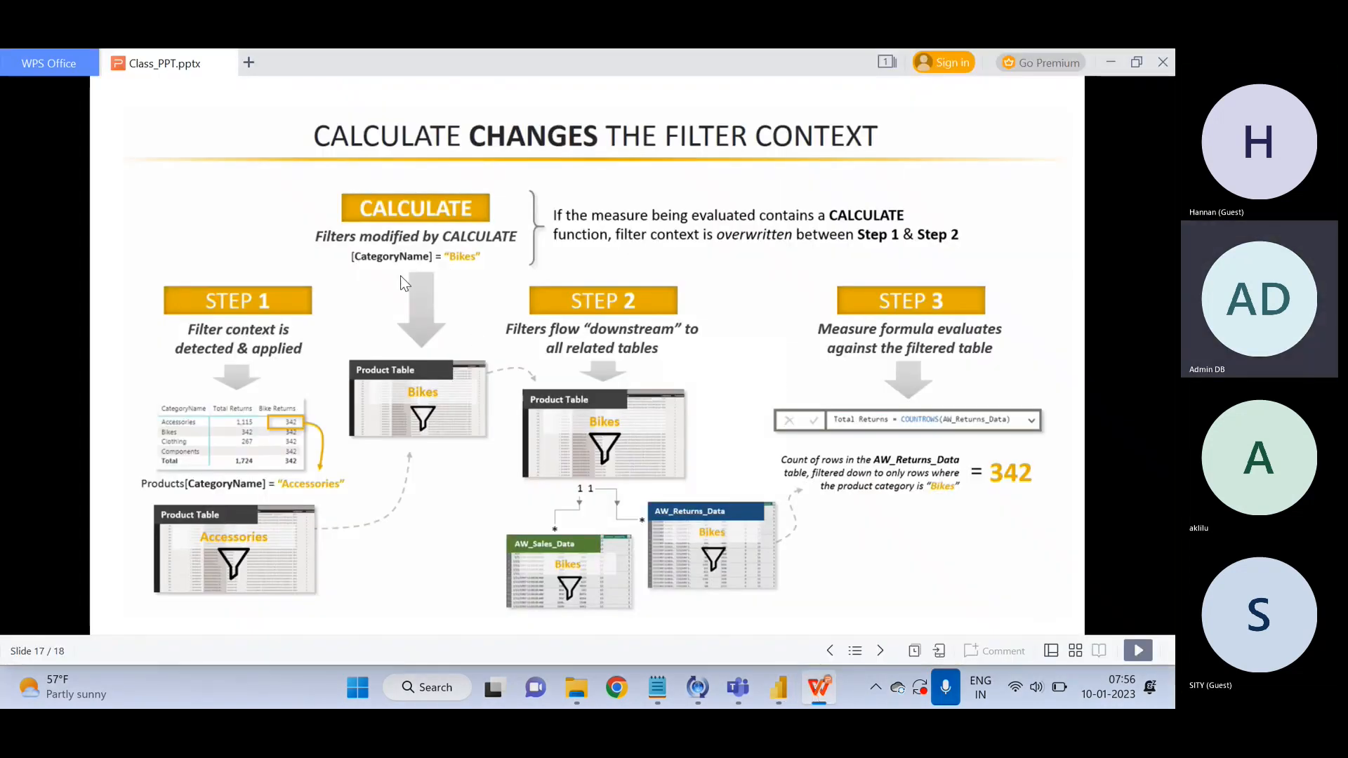
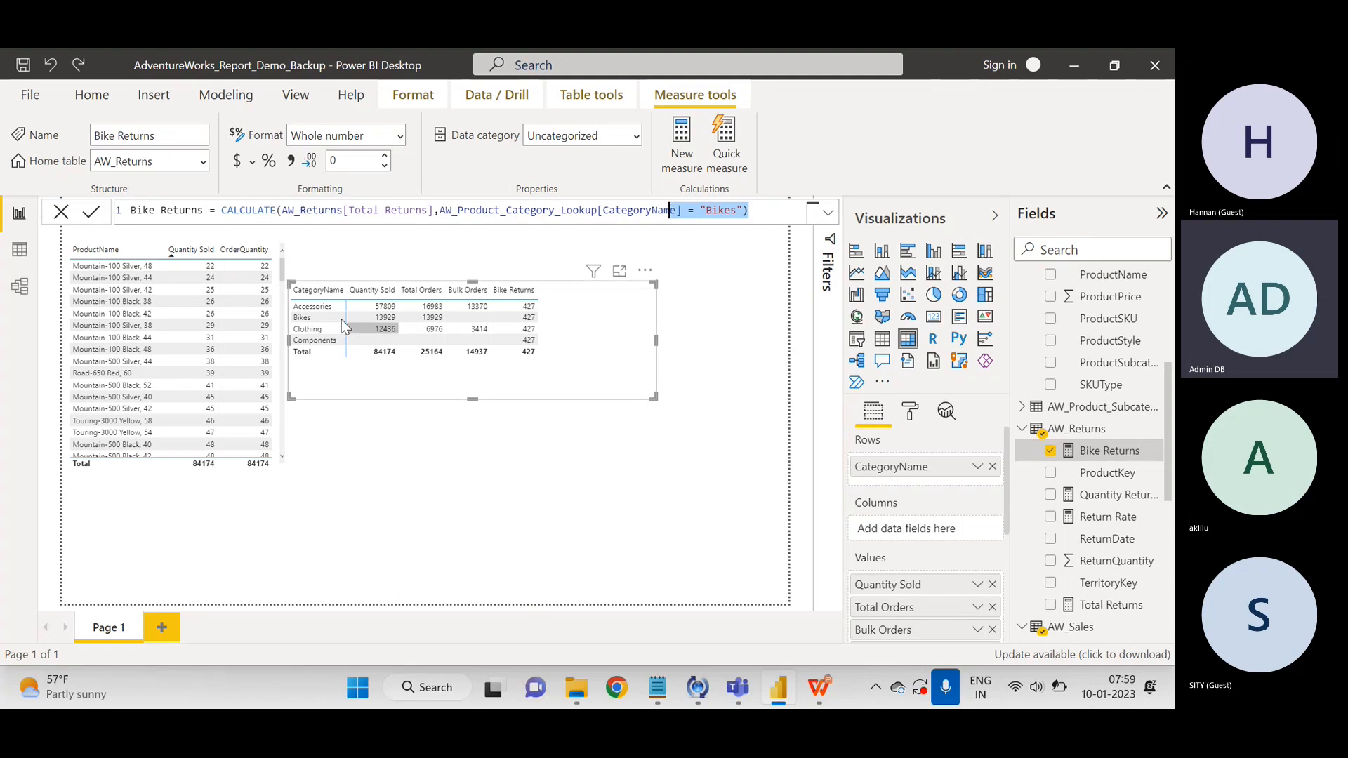
Highlight the CategoryName = "Bikes" filter argument in the Bike Returns formula and clear the selection on the report canvas.
{"action": "left_click", "coordinate": [750, 211]}
{"action": "left_click_drag", "start_coordinate": [750, 211], "coordinate": [567, 210]}
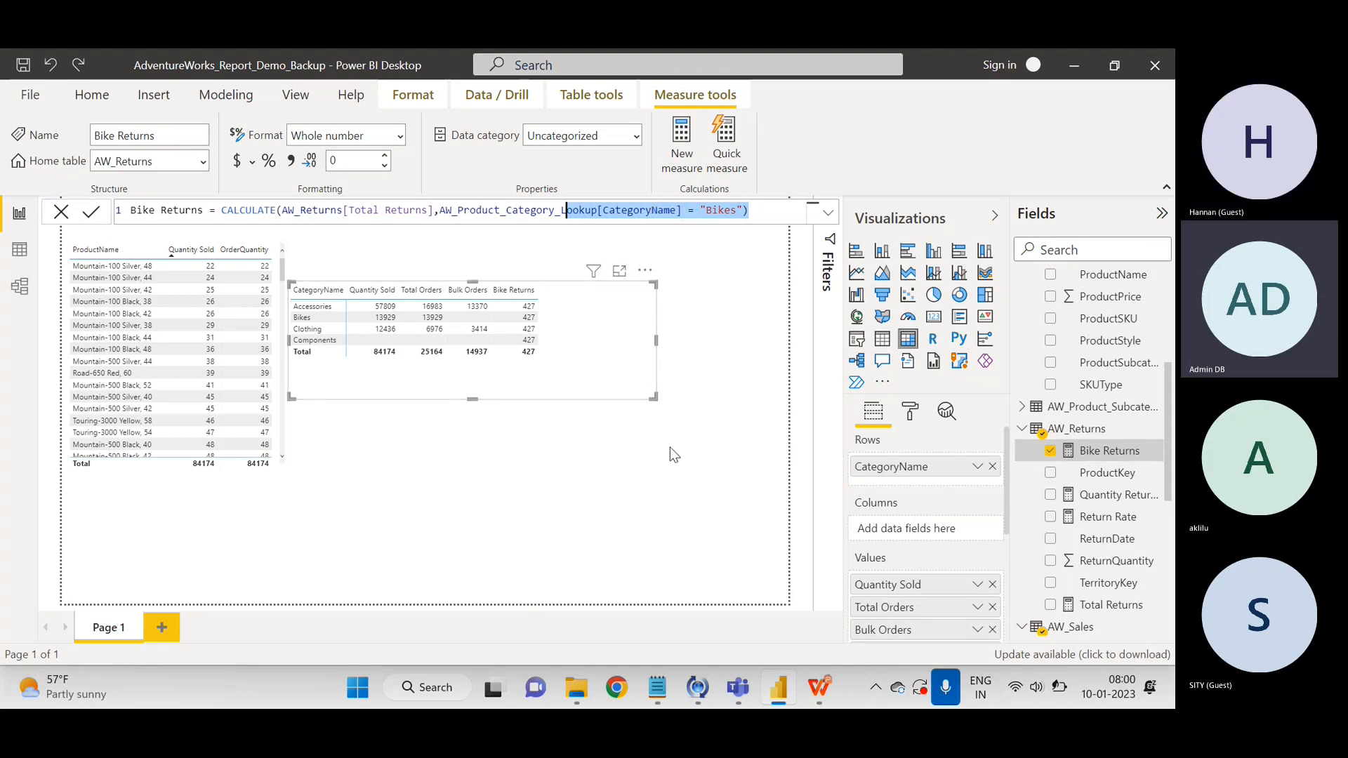
{"action": "left_click", "coordinate": [658, 482]}
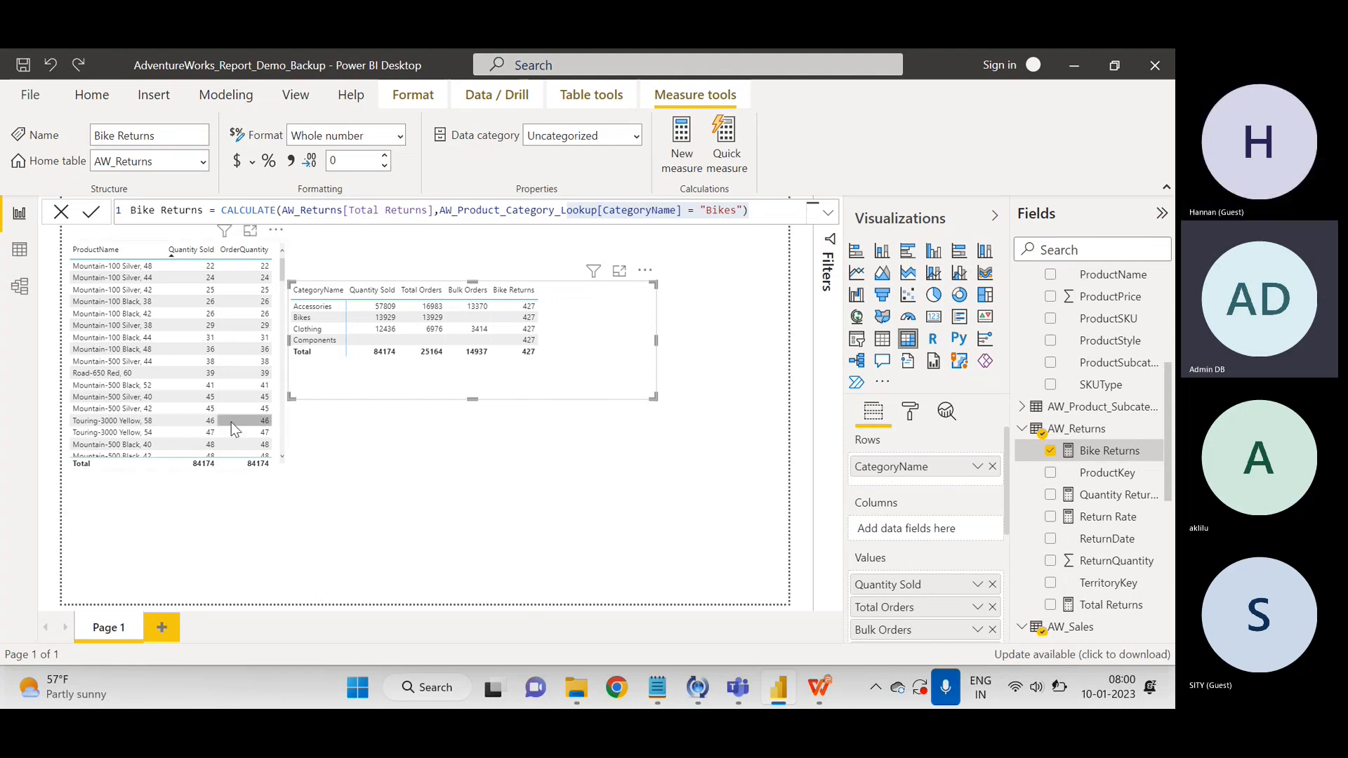
{"action": "left_click", "coordinate": [671, 516]}
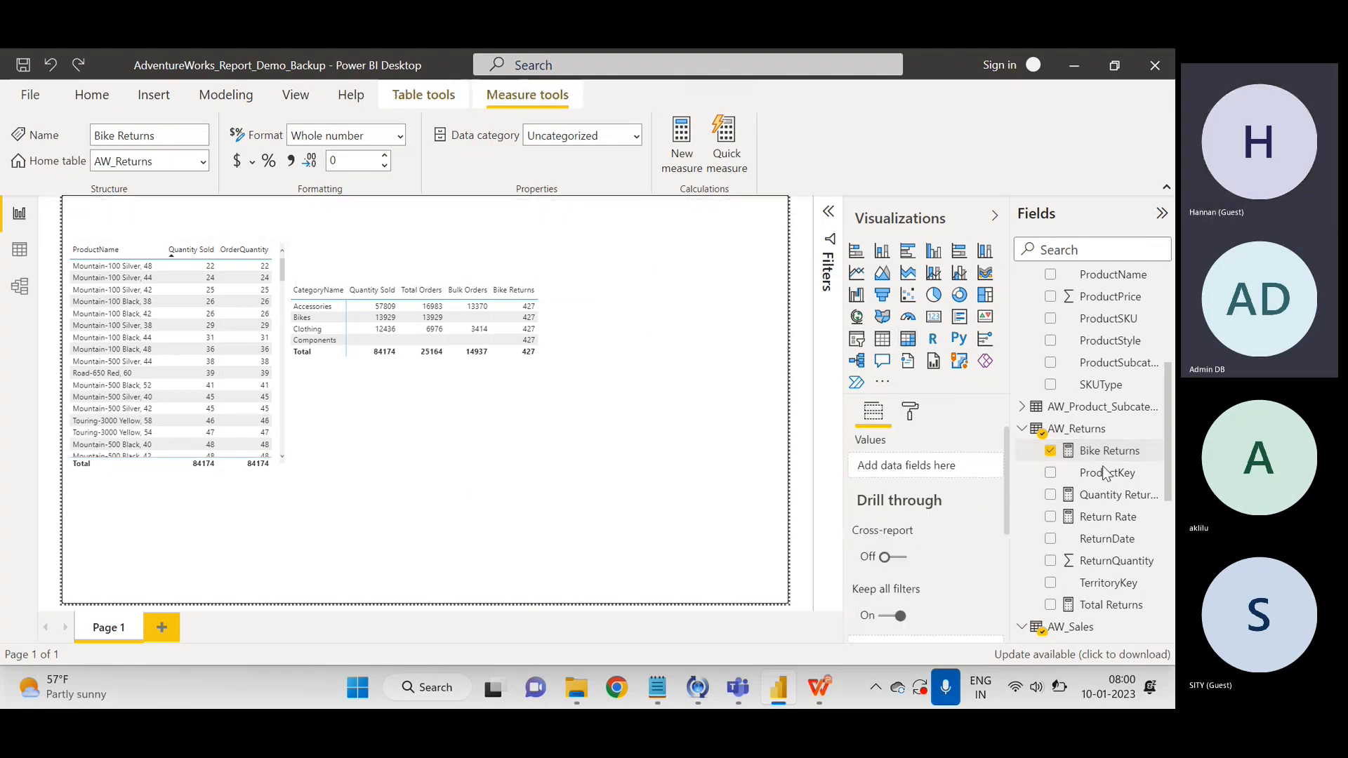
Select the category matrix, reopen the Bike Returns measure formula and highlight the Bikes value in its filter.
{"action": "left_click", "coordinate": [591, 339]}
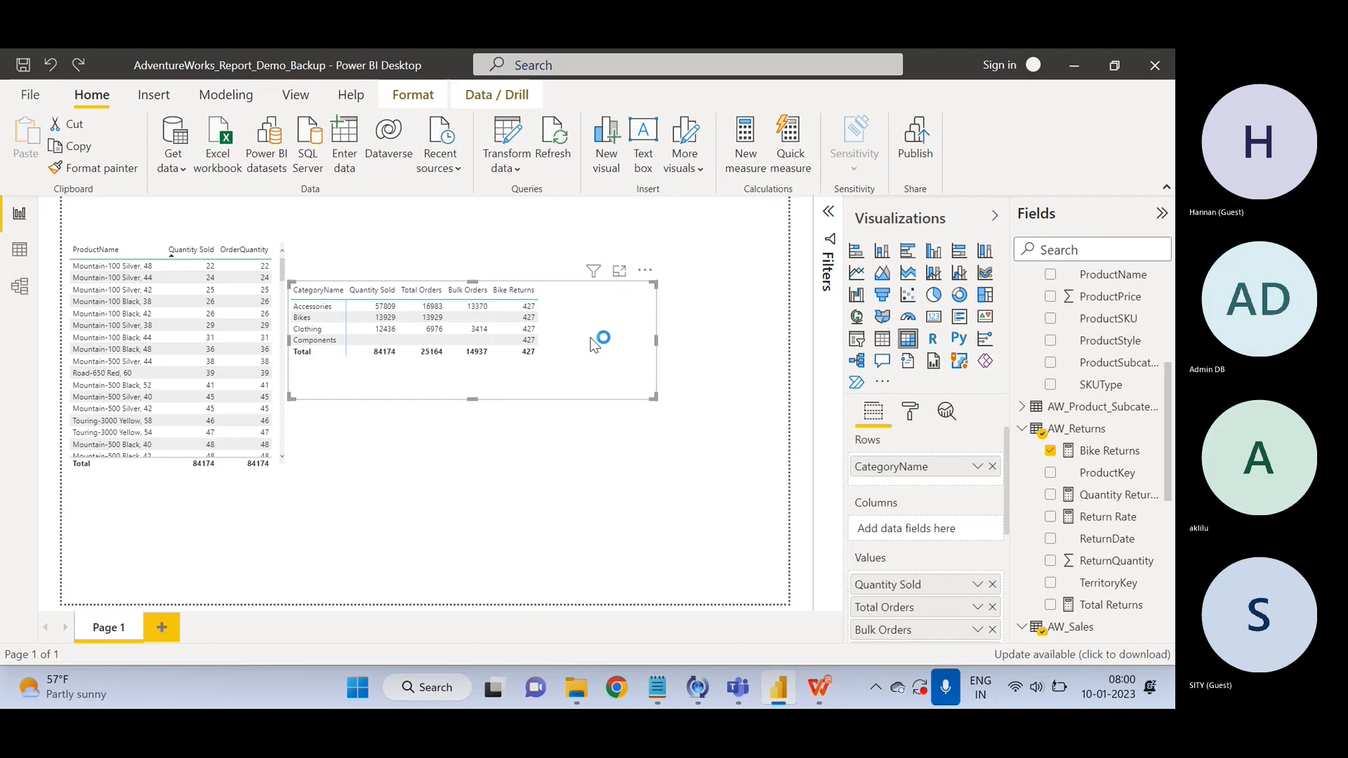
{"action": "left_click", "coordinate": [1057, 689]}
{"action": "left_click", "coordinate": [1058, 689]}
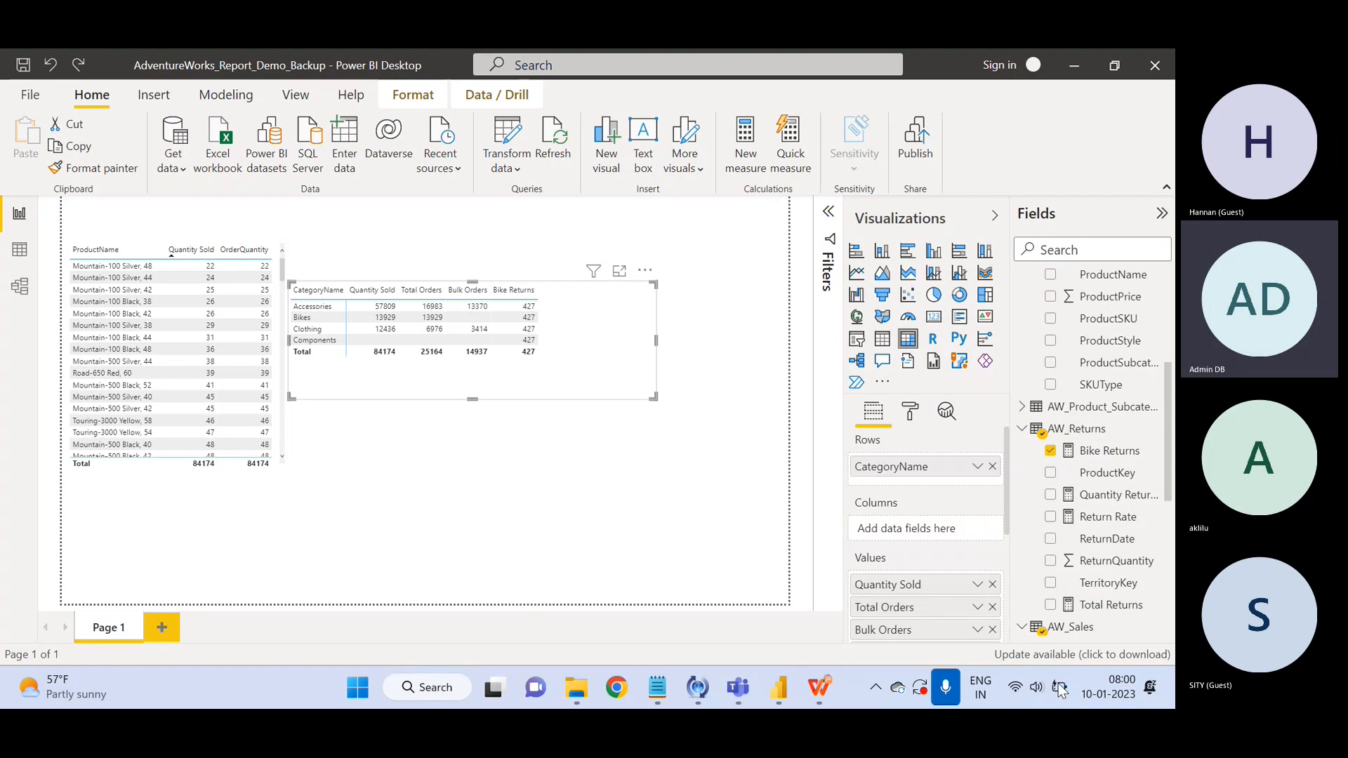
{"action": "left_click", "coordinate": [1108, 452]}
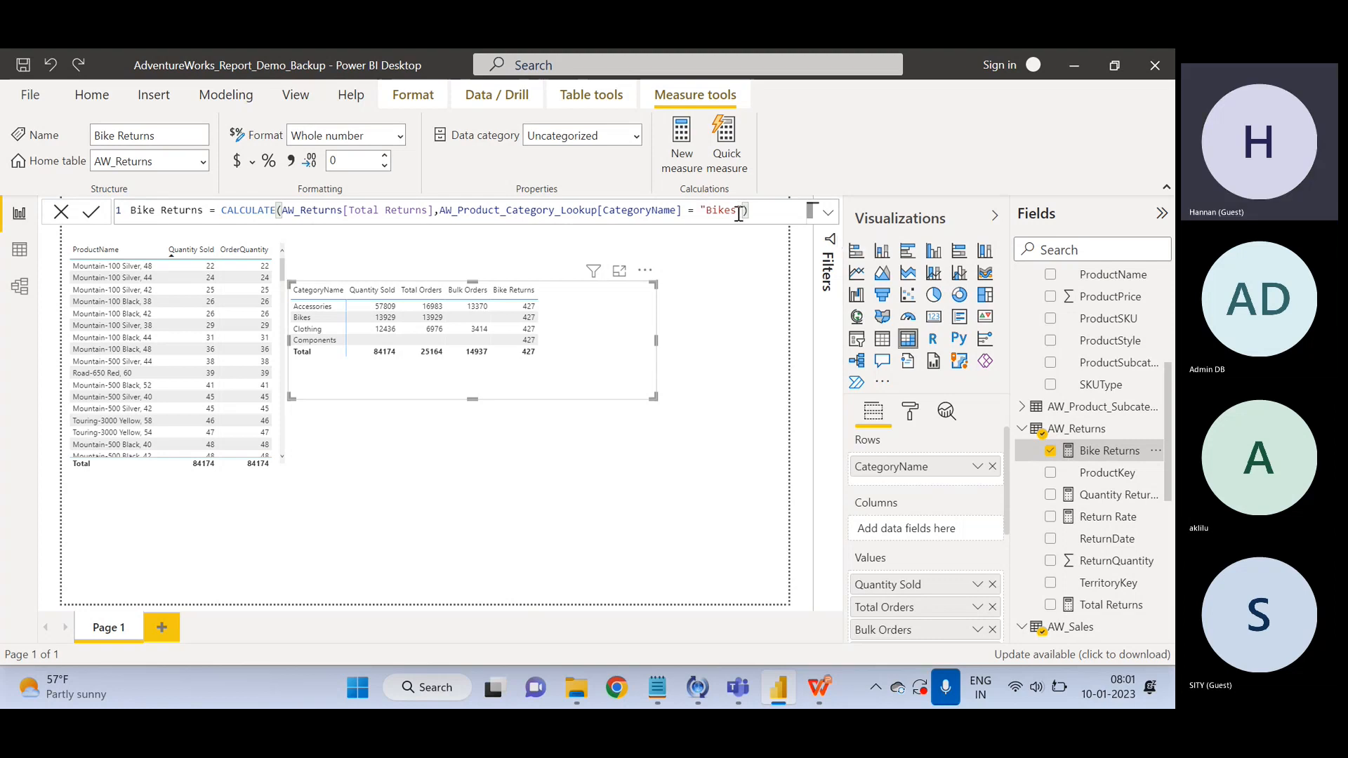
{"action": "left_click_drag", "start_coordinate": [737, 211], "coordinate": [709, 211]}
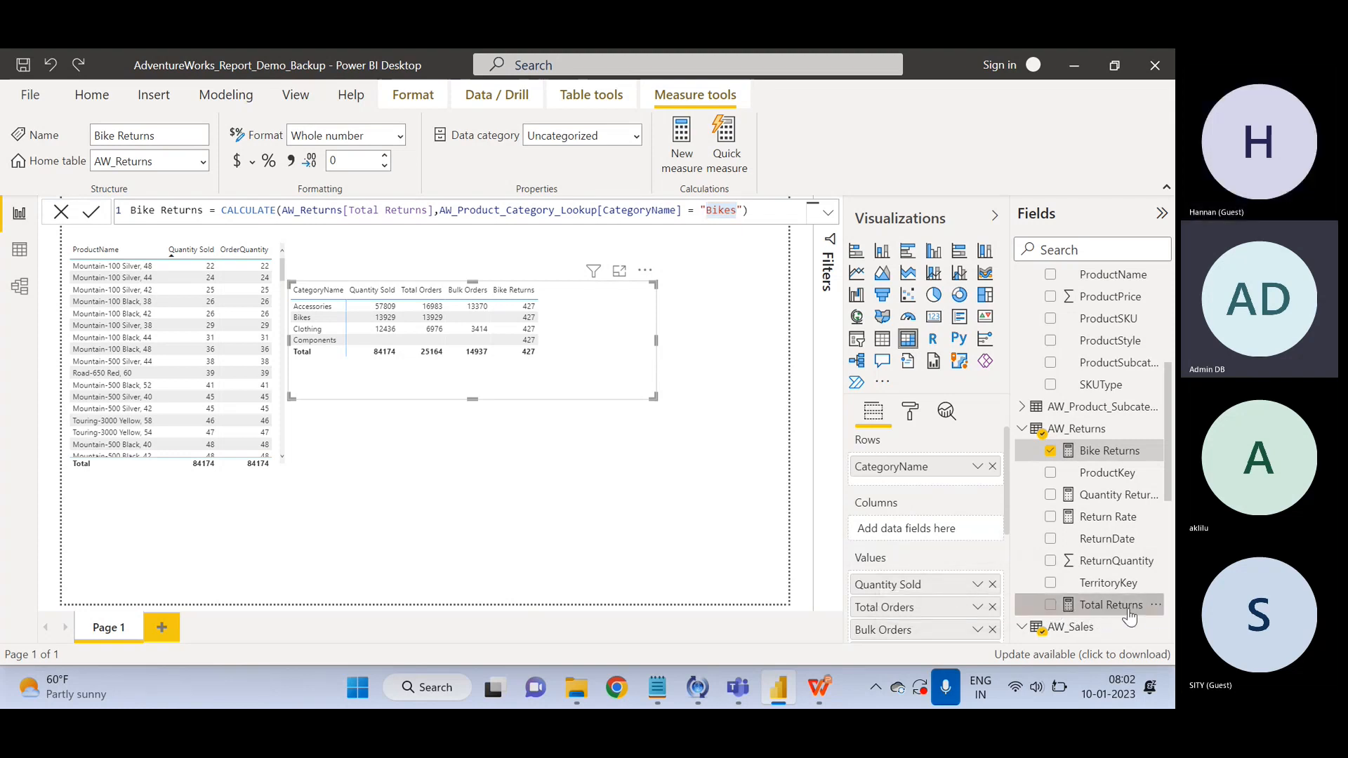
Add the Total Returns measure to the category matrix's values and compare it with Bike Returns and its formula.
{"action": "left_click_drag", "start_coordinate": [1126, 613], "coordinate": [924, 594]}
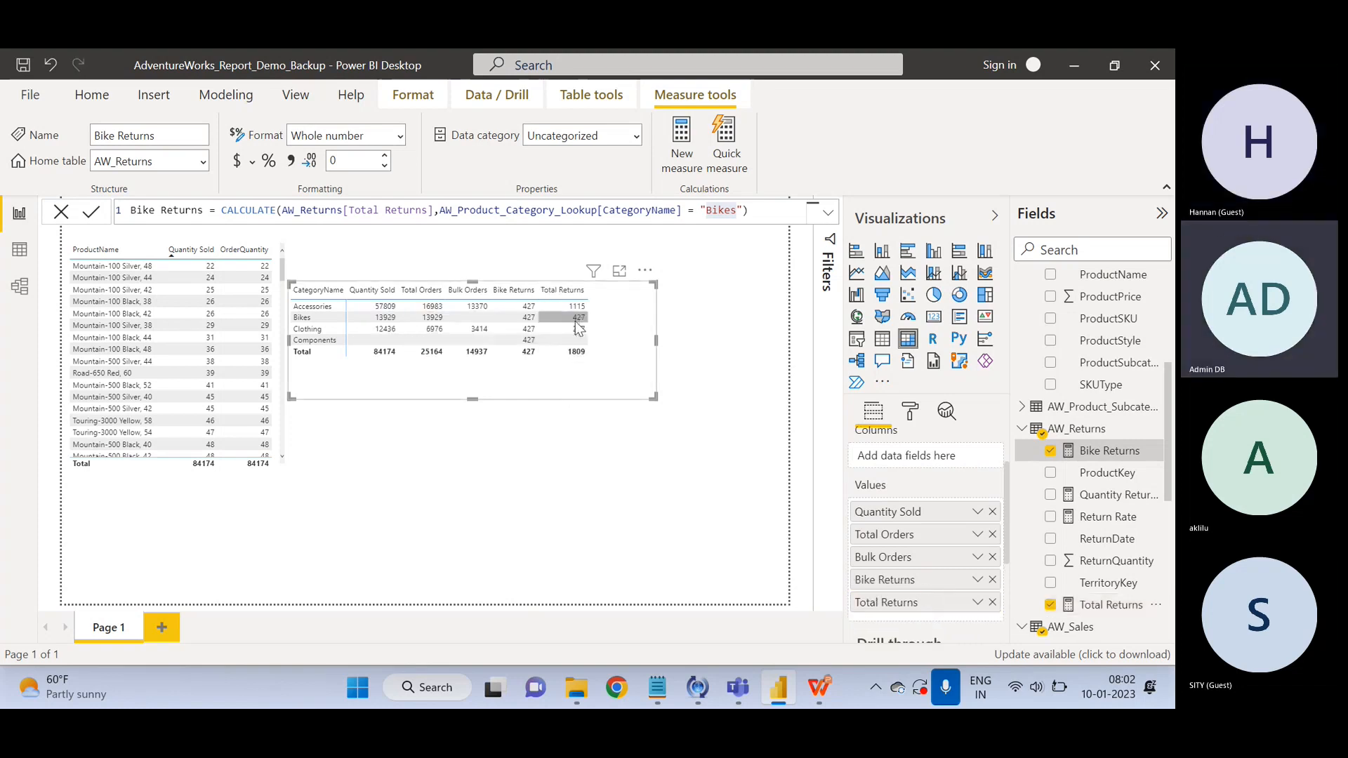
{"action": "mouse_move", "coordinate": [580, 331]}
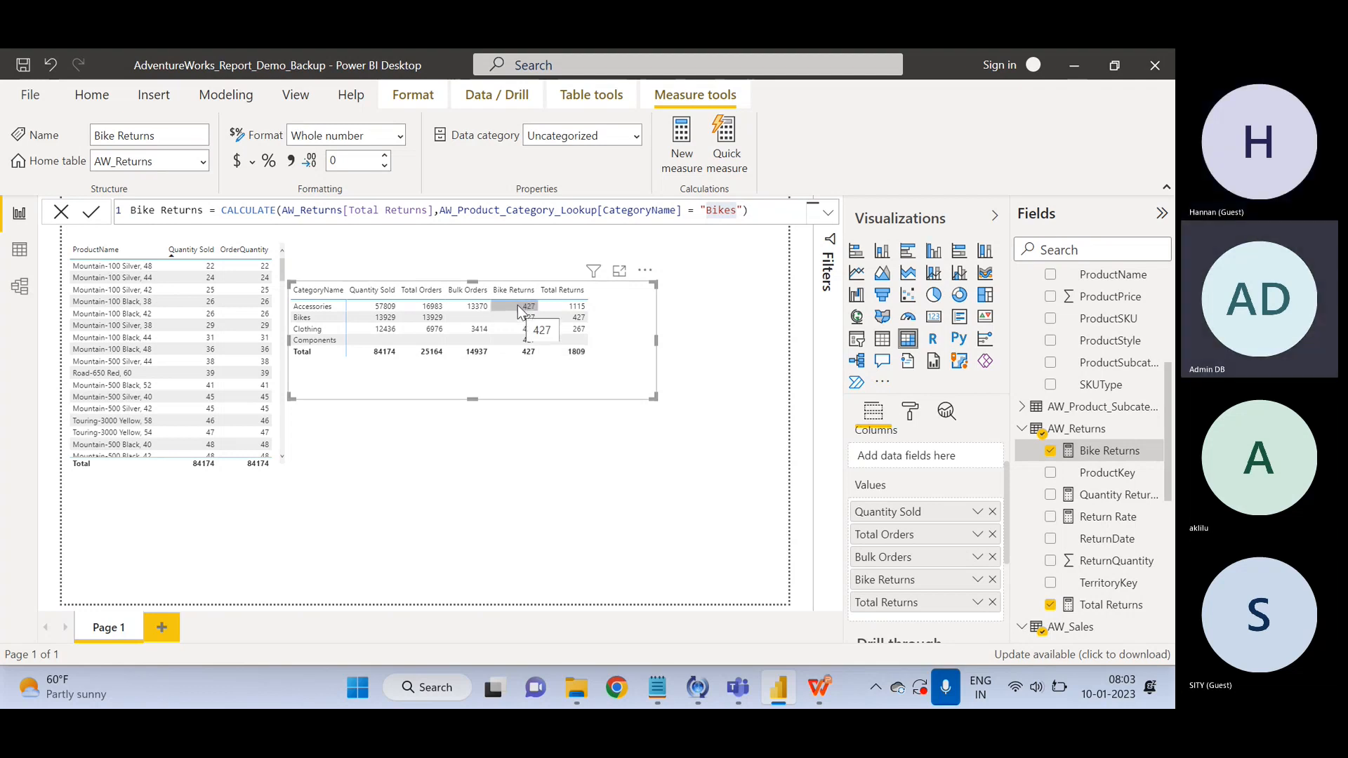
{"action": "left_click_drag", "start_coordinate": [756, 213], "coordinate": [505, 181]}
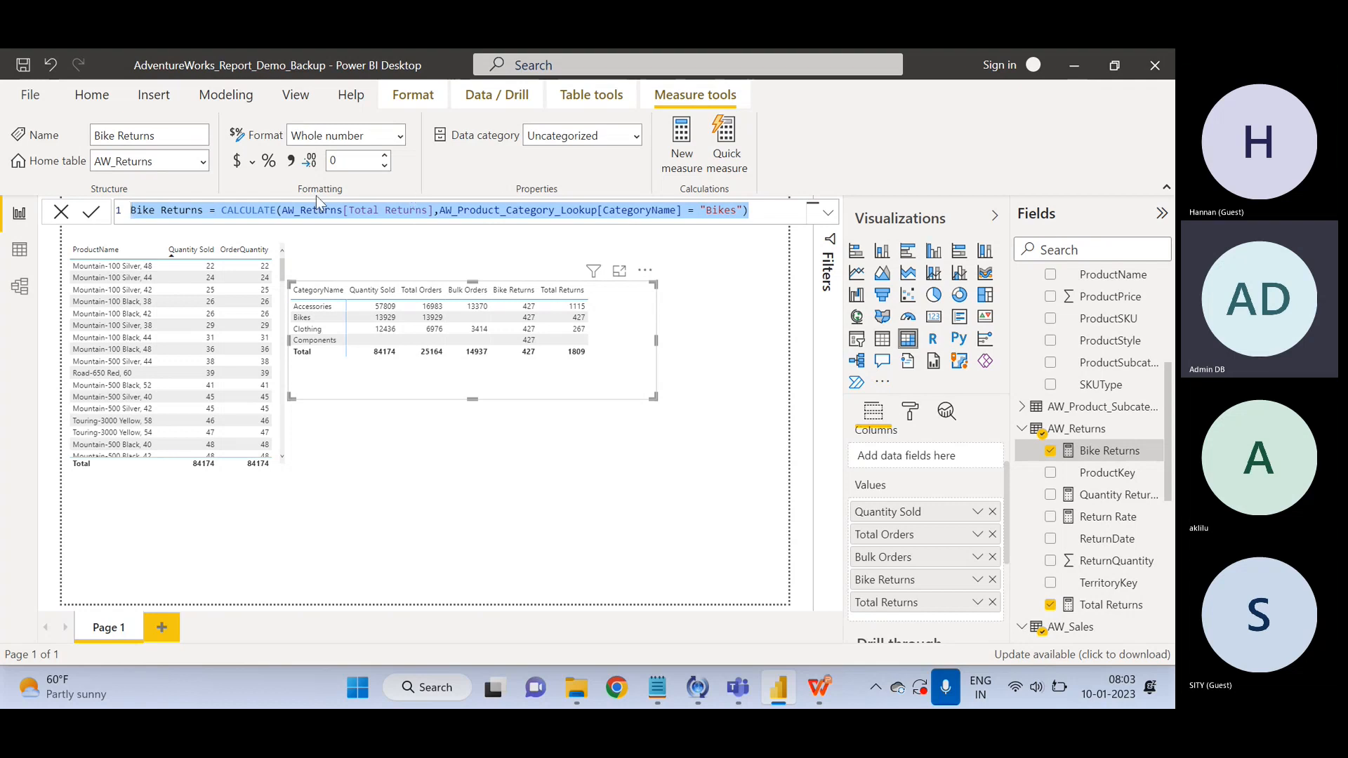
{"action": "left_click", "coordinate": [485, 325]}
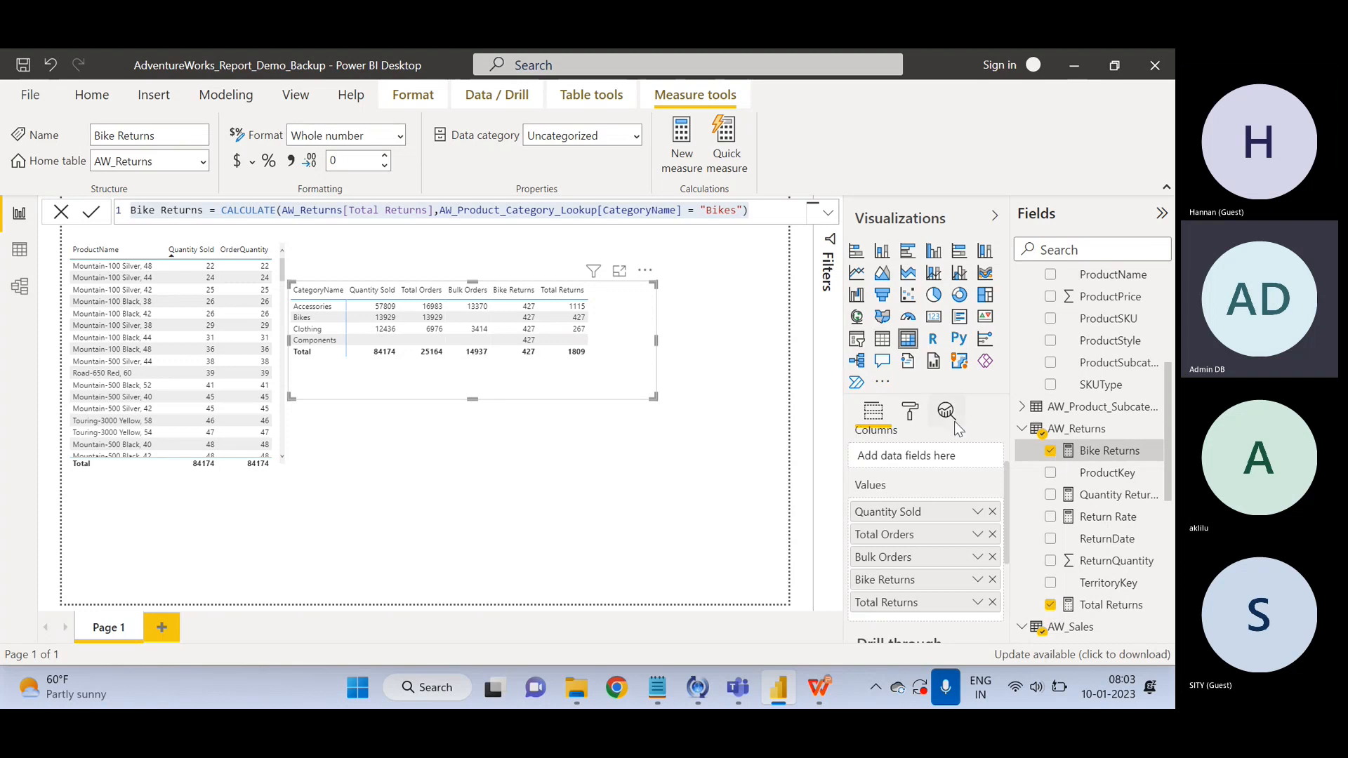
Collapse the AW_Returns and AW_Product_Lookup tables in the field list and expand AW_Calendar_Lookup.
{"action": "left_click", "coordinate": [1026, 437]}
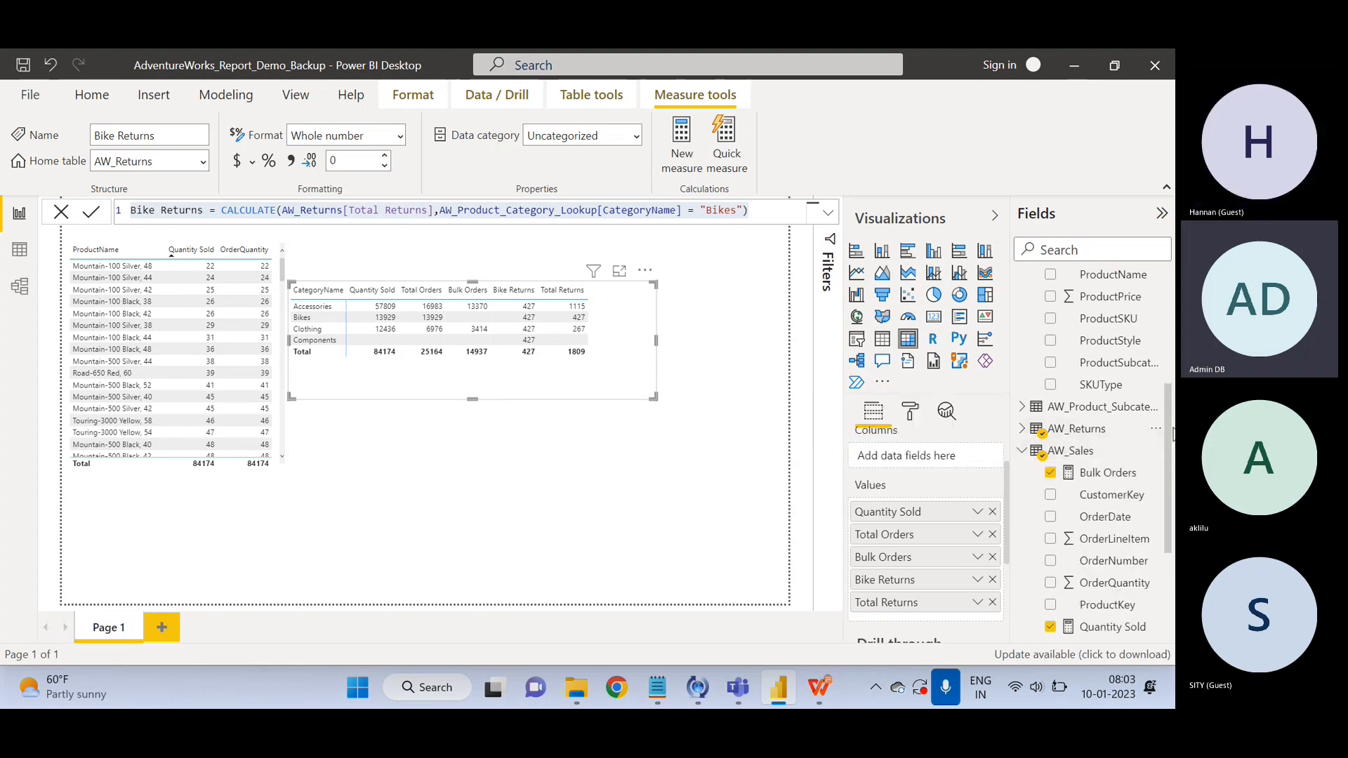
{"action": "scroll", "coordinate": [1171, 405], "scroll_direction": "up", "scroll_amount": 1}
{"action": "scroll", "coordinate": [1171, 405], "scroll_direction": "up", "scroll_amount": 4}
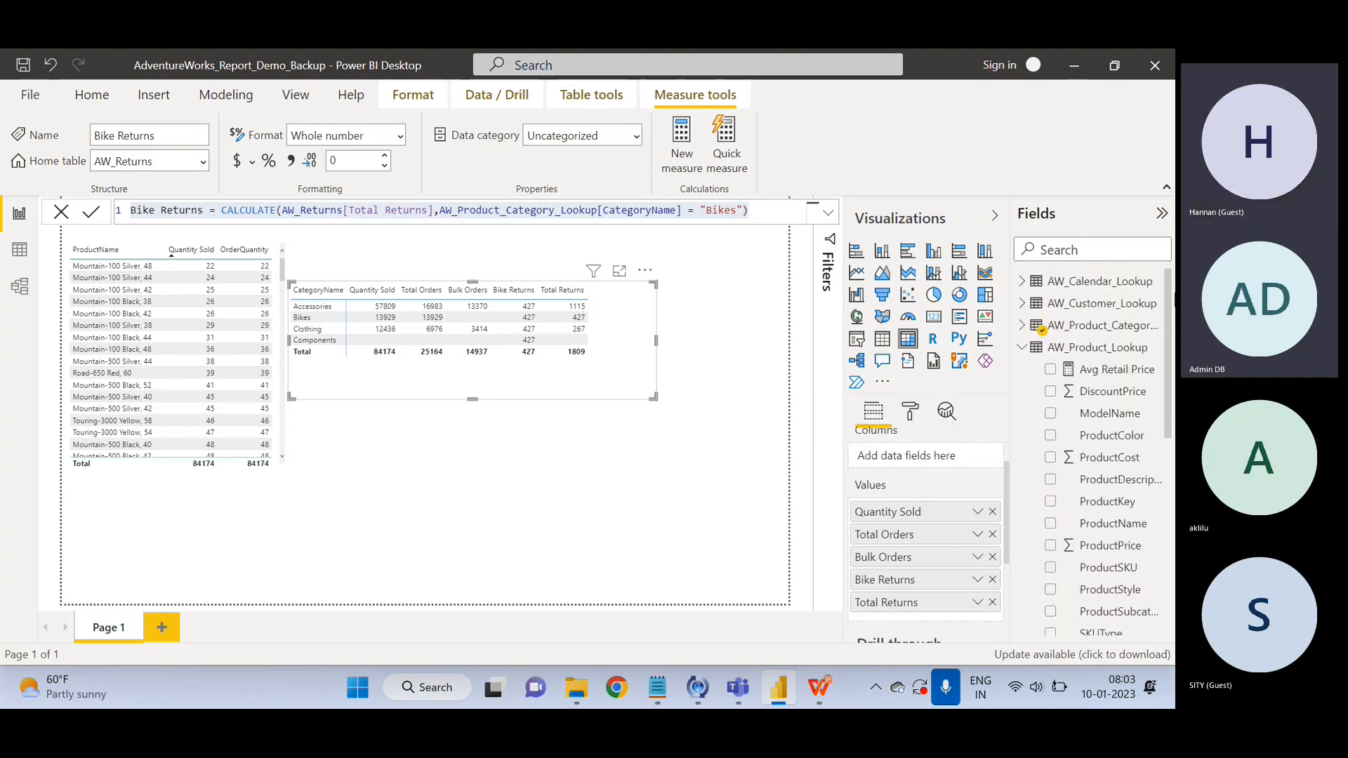
{"action": "left_click", "coordinate": [1024, 351]}
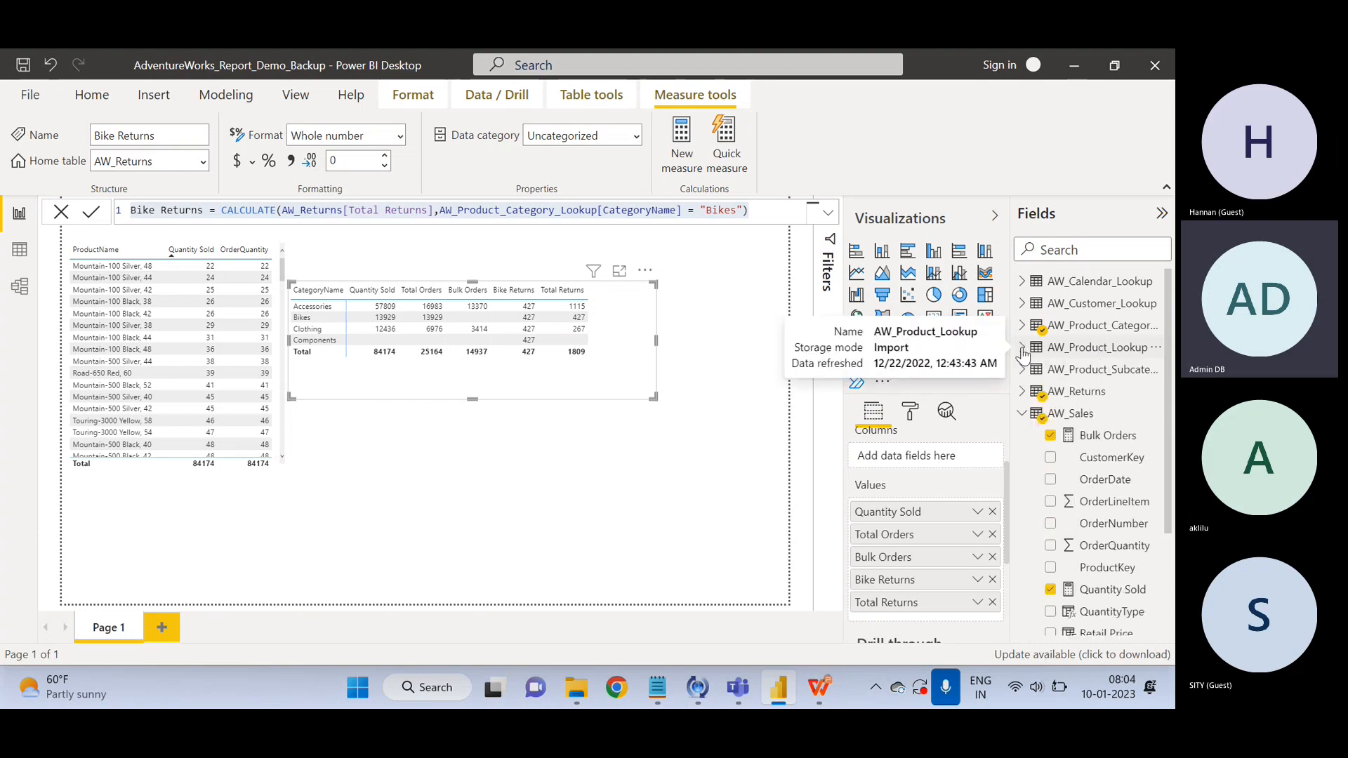
{"action": "left_click", "coordinate": [1065, 284]}
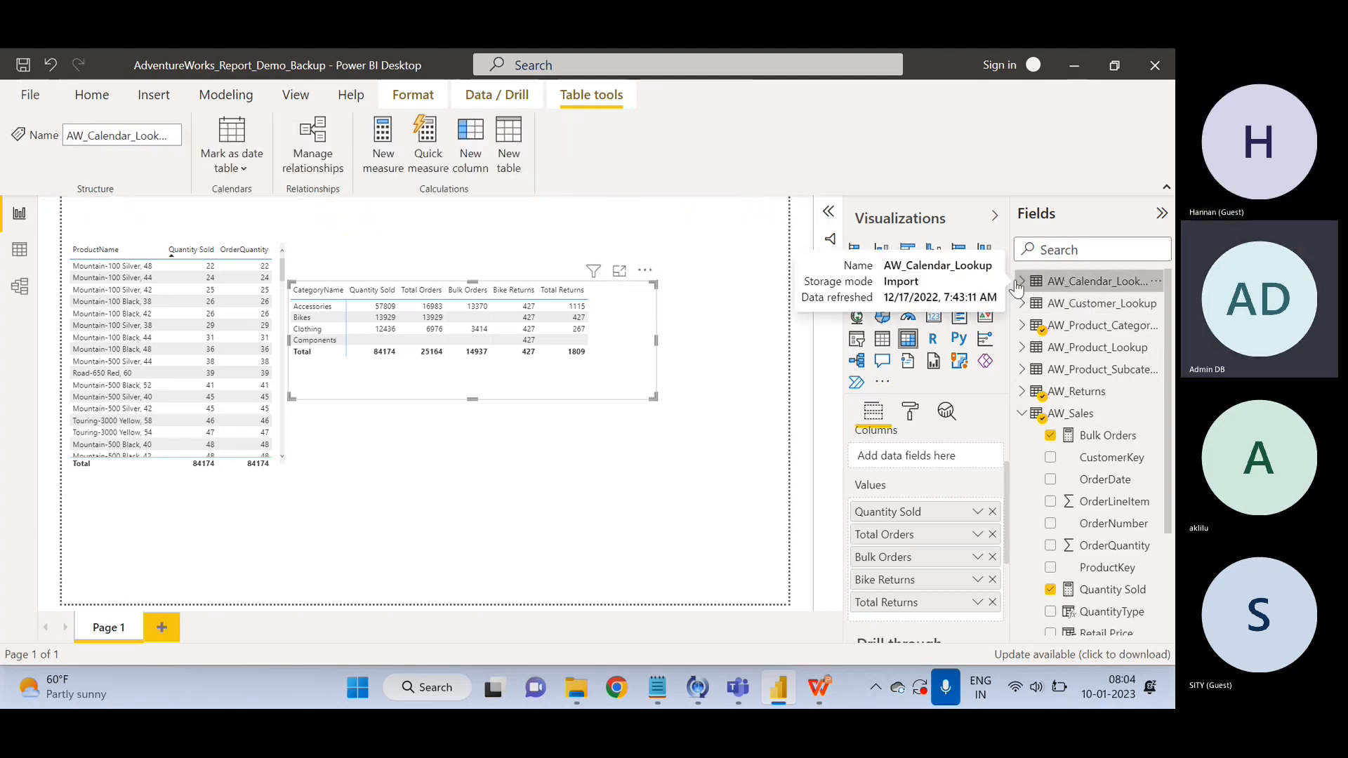
{"action": "left_click", "coordinate": [1020, 282]}
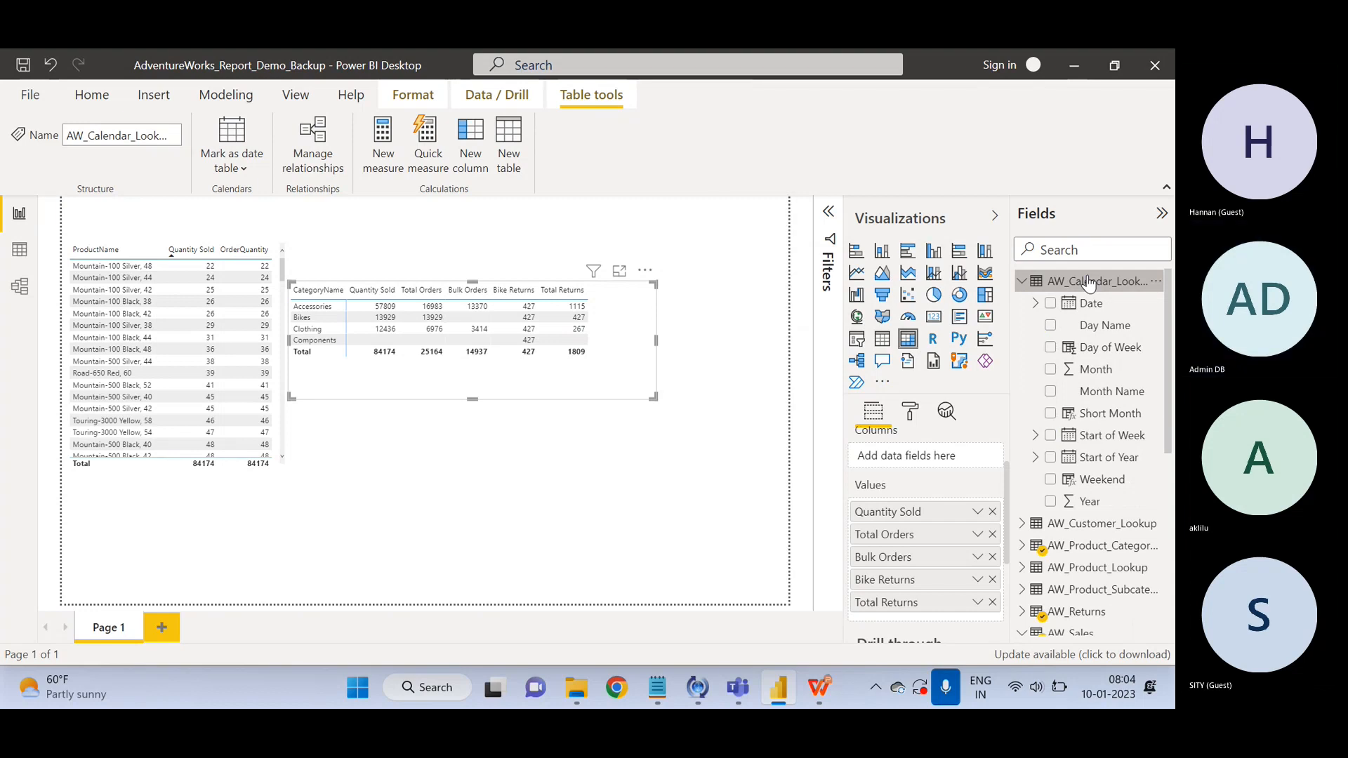
Switch to the Teams meeting, mute and unmute the microphone, and return to the Power BI report.
{"action": "left_click", "coordinate": [773, 692]}
{"action": "left_click", "coordinate": [773, 692]}
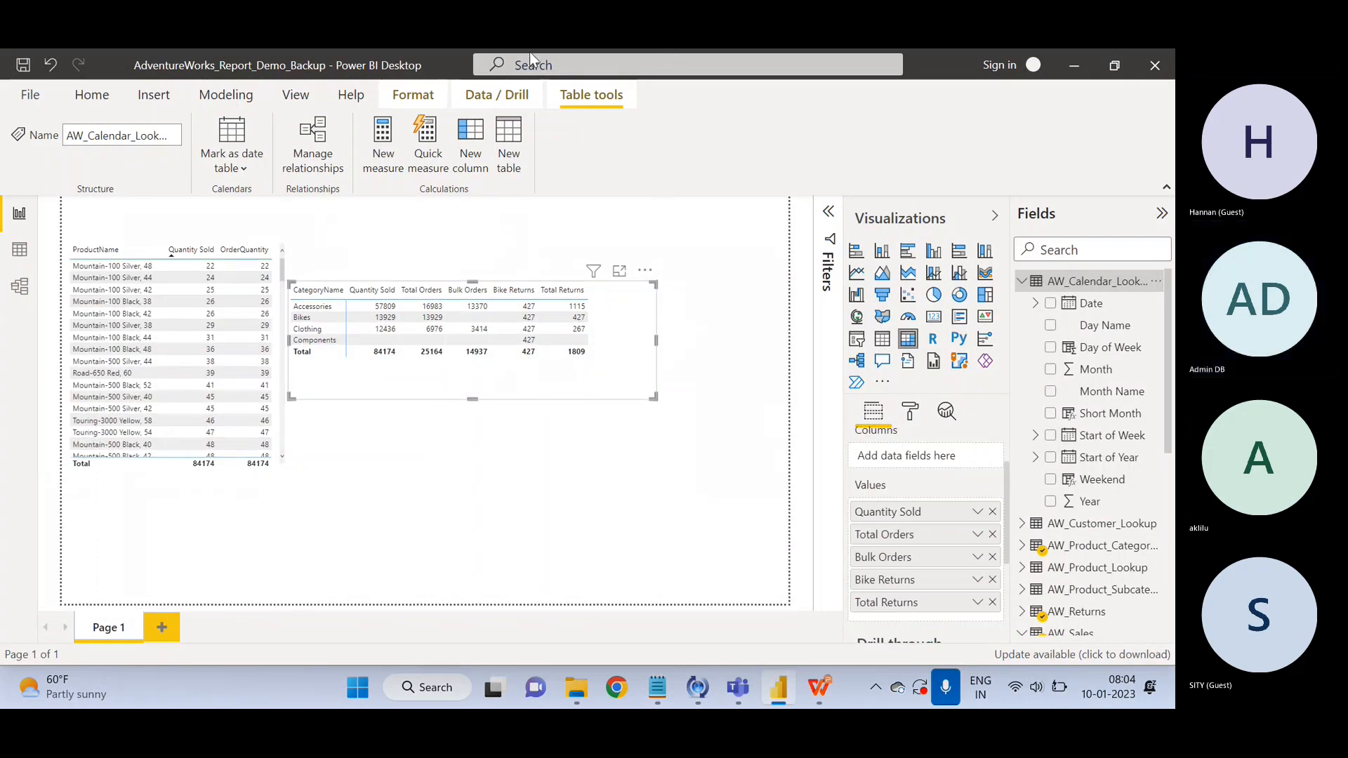
{"action": "left_click", "coordinate": [736, 689]}
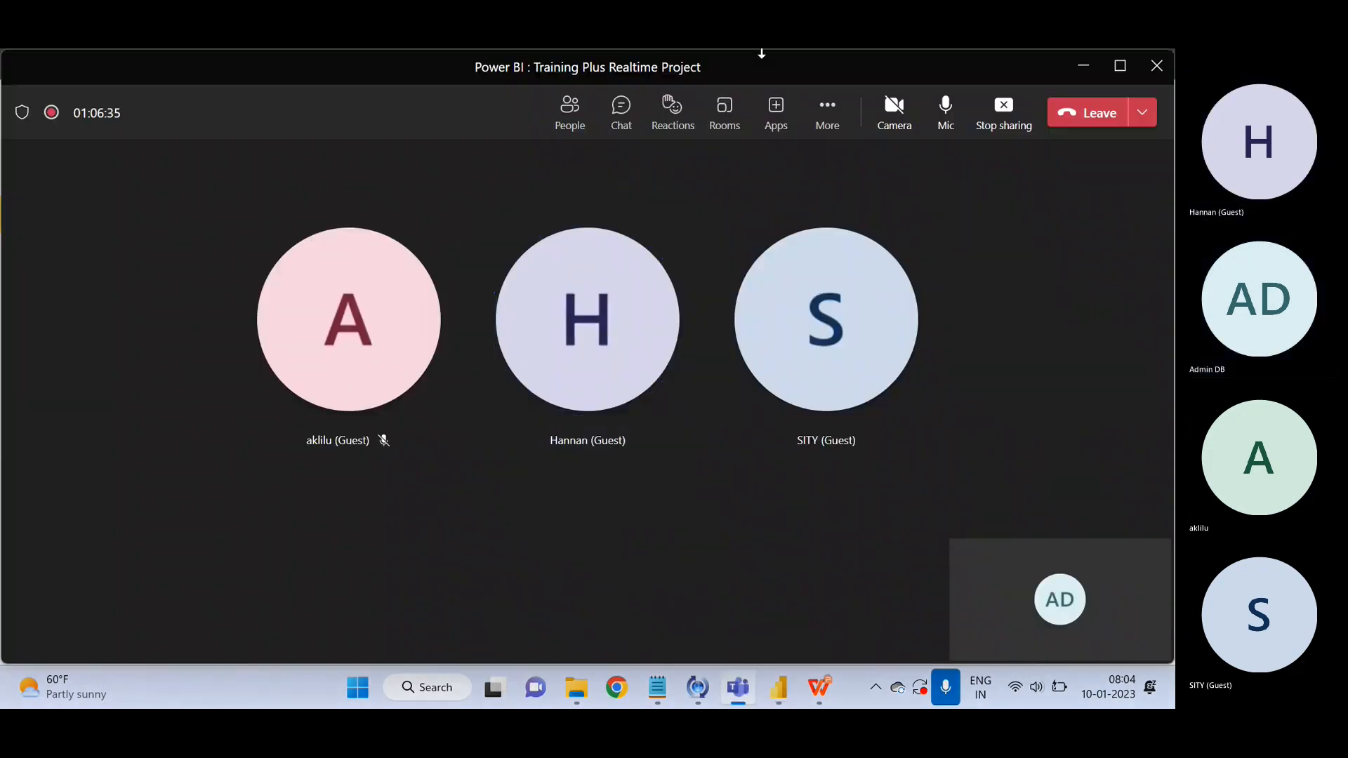
{"action": "left_click", "coordinate": [946, 116]}
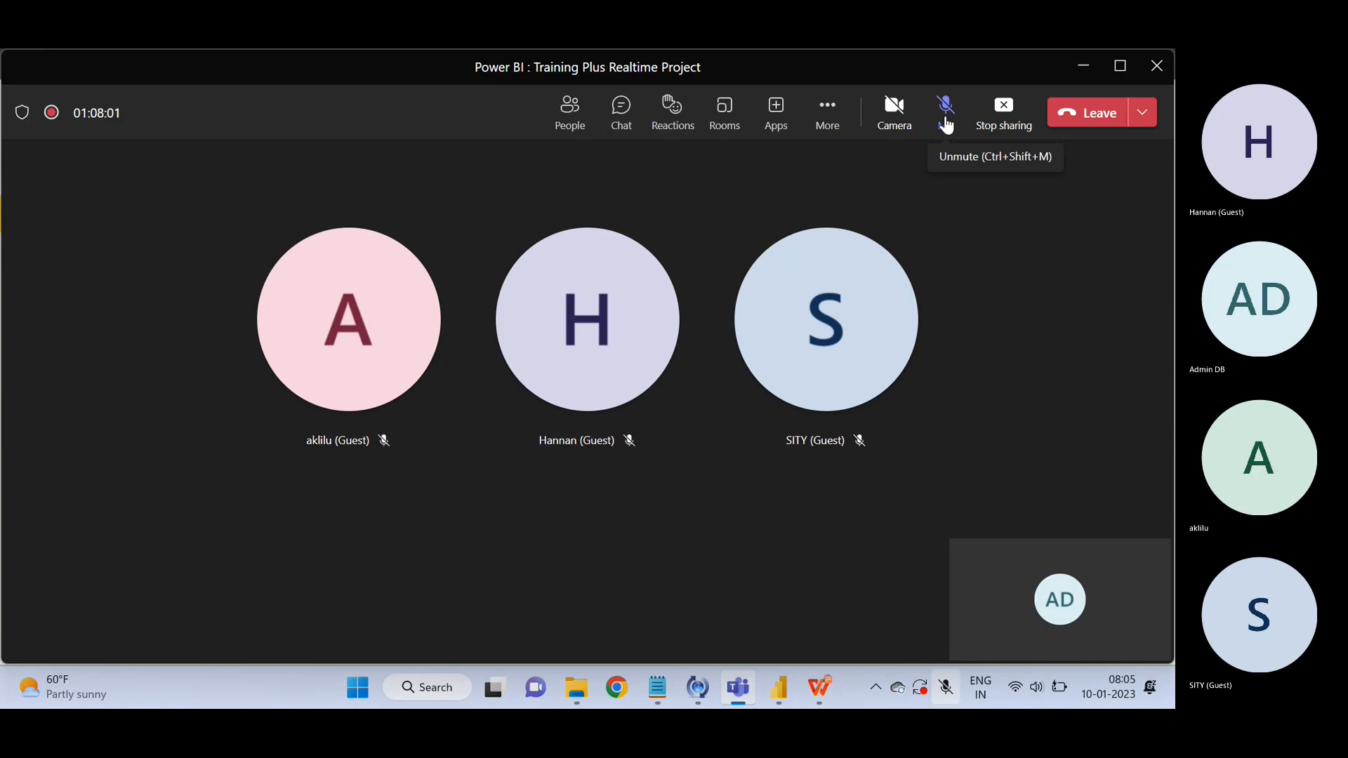
{"action": "left_click", "coordinate": [946, 124]}
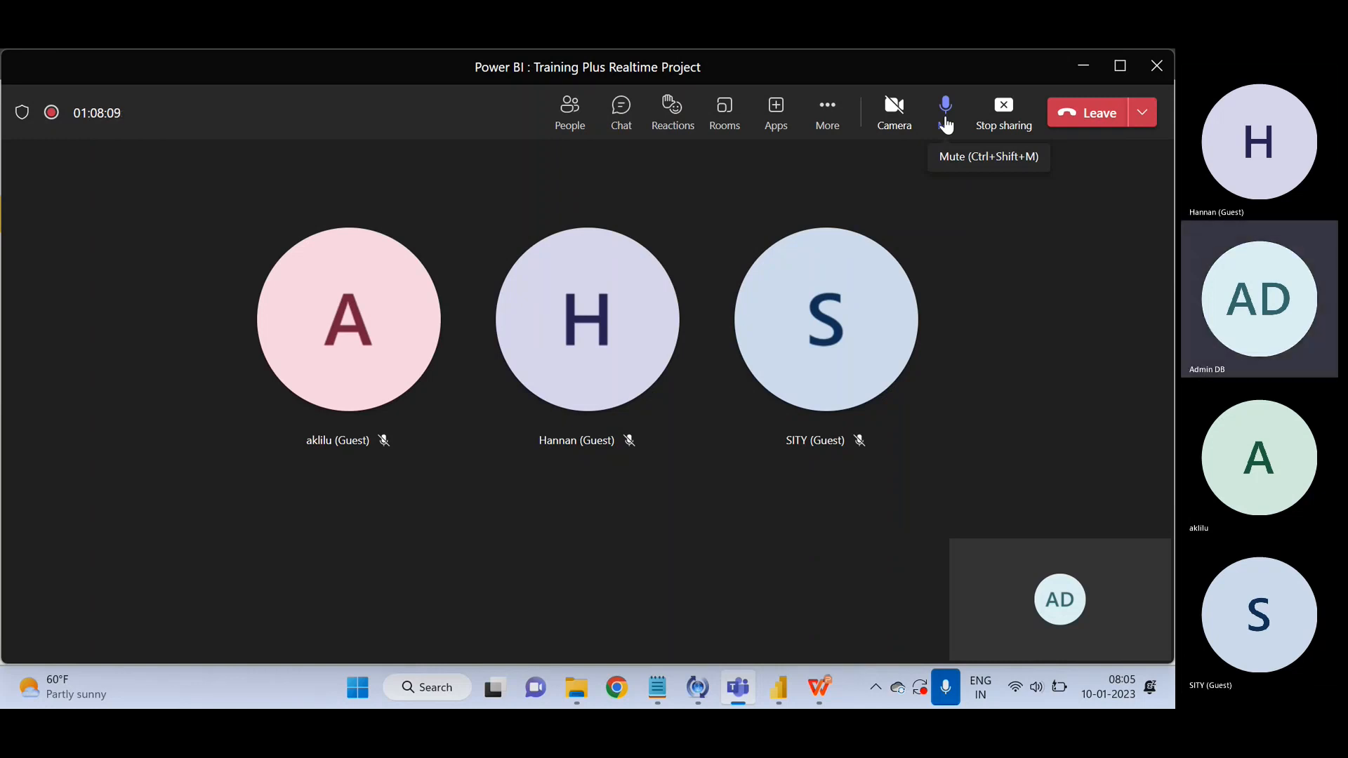
{"action": "left_click", "coordinate": [782, 689]}
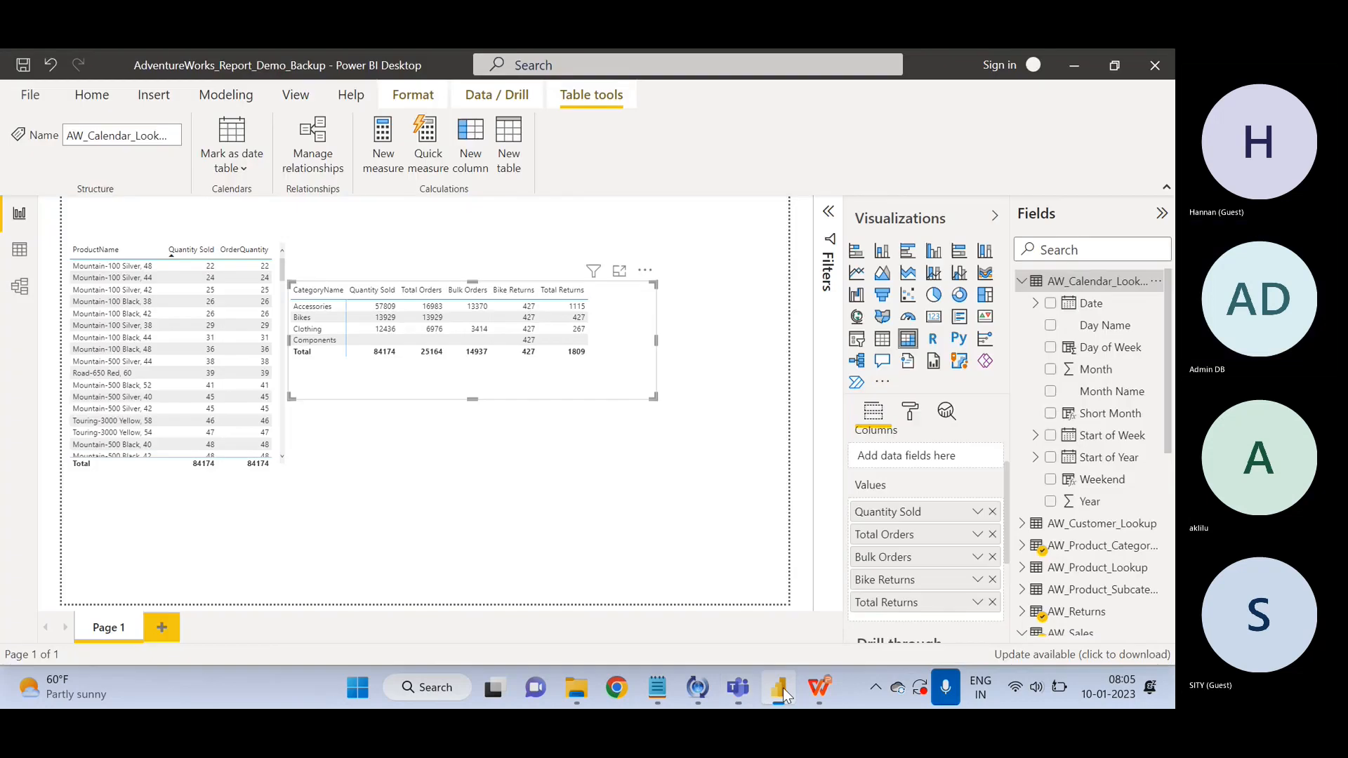
Create a new measure named Weekend Orders in AW_Calendar_Lookup and start its formula with the CALCULATE function.
{"action": "right_click", "coordinate": [1086, 284]}
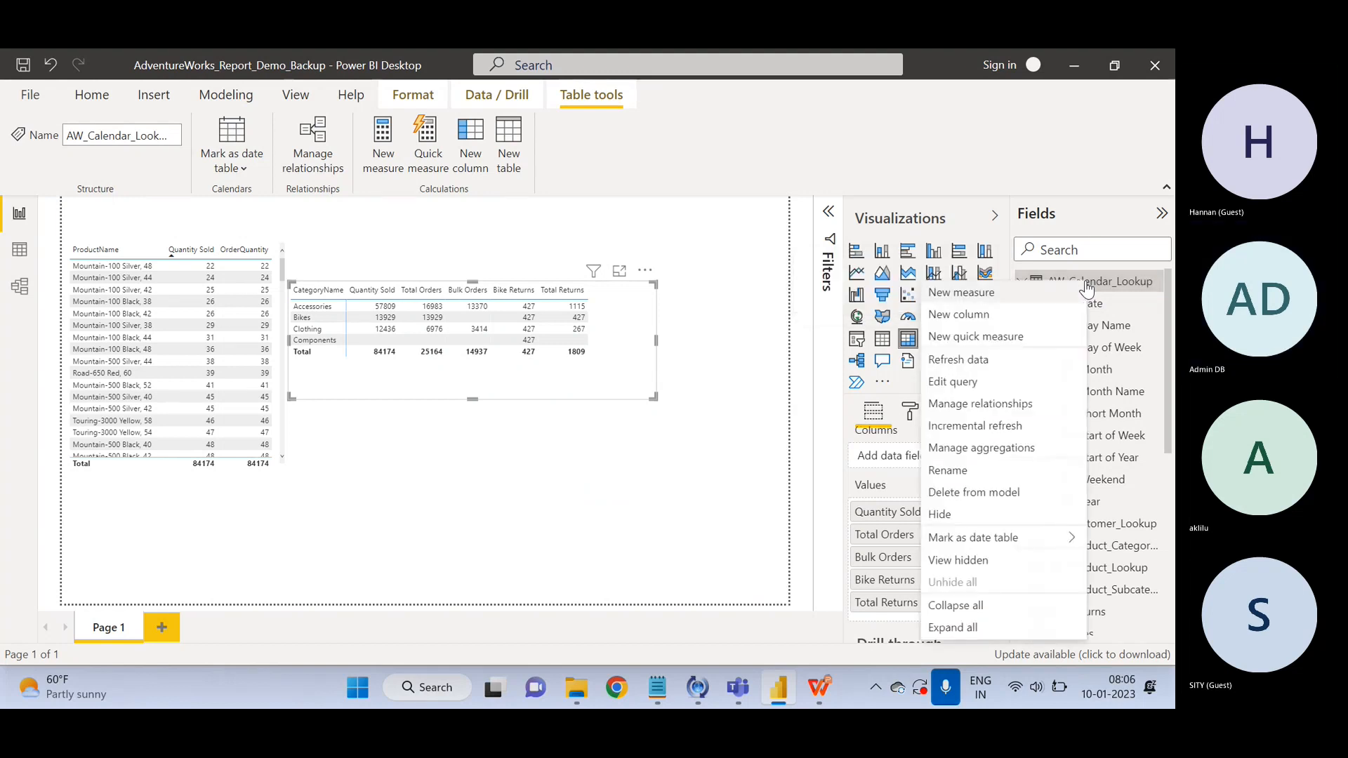
{"action": "left_click", "coordinate": [997, 298]}
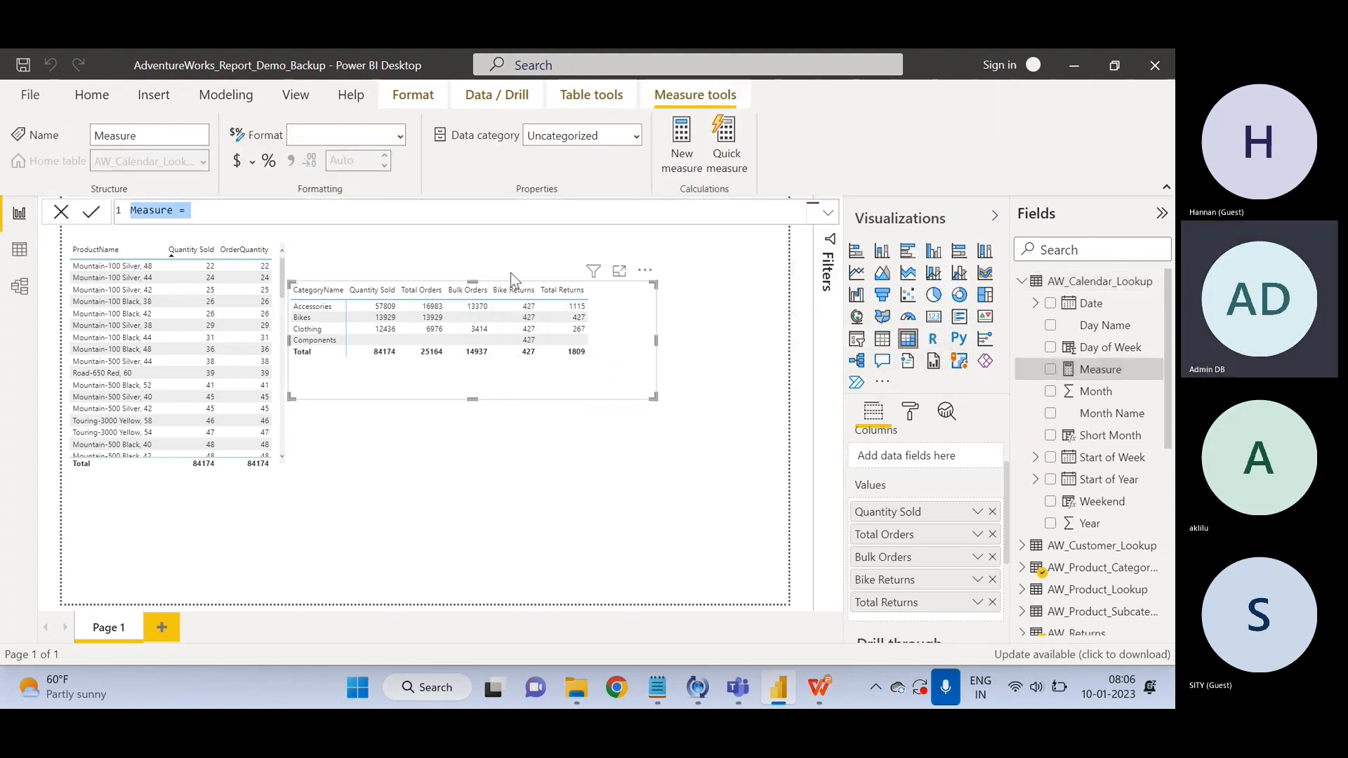
{"action": "type", "text": "We"}
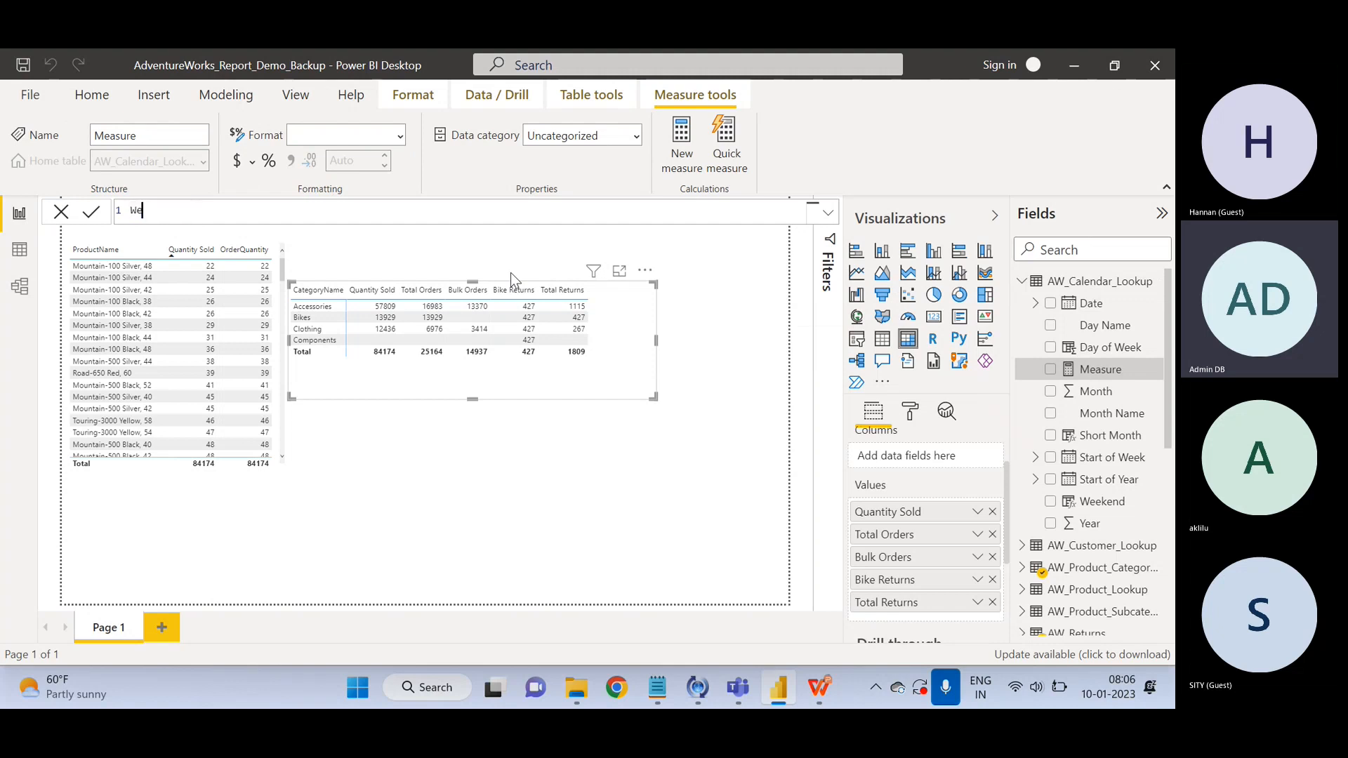
{"action": "type", "text": "ekend C"}
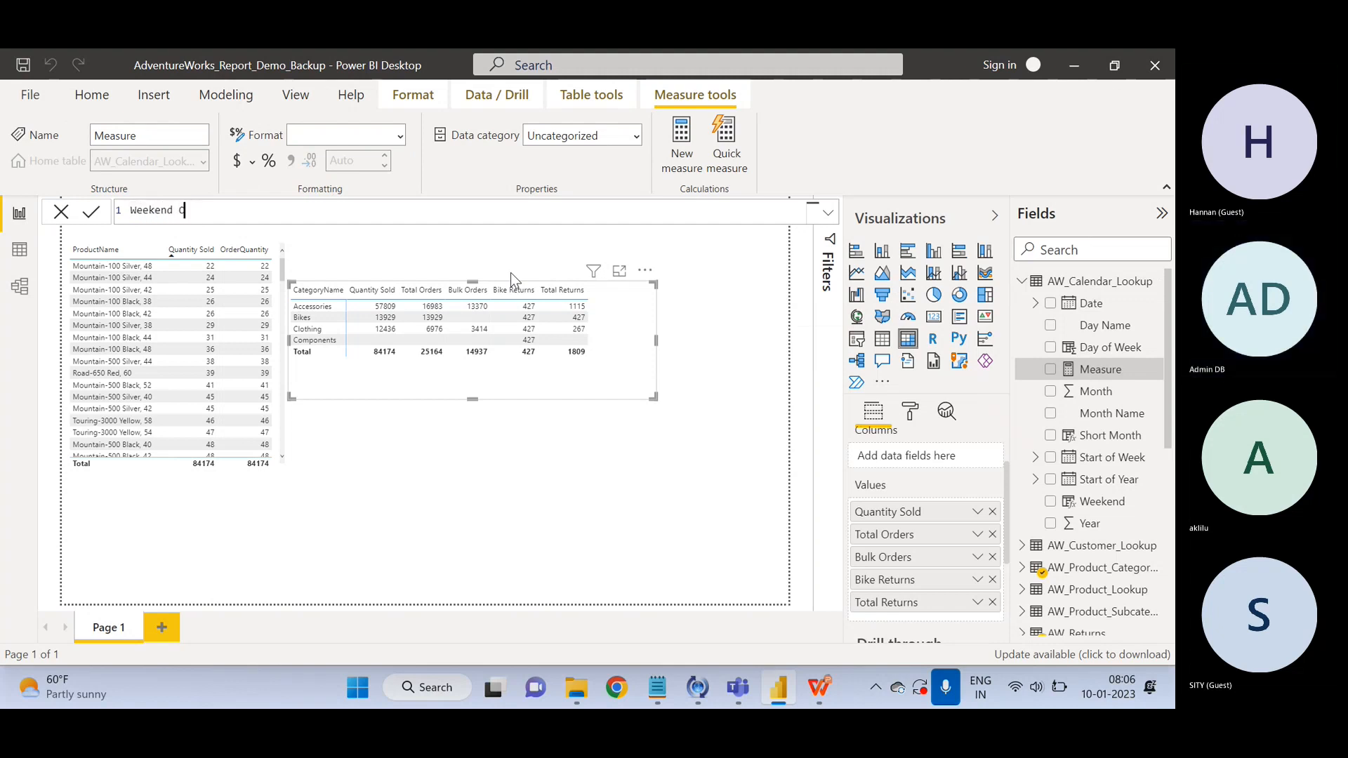
{"action": "type", "text": "rders ="}
{"action": "type", "text": "calcu"}
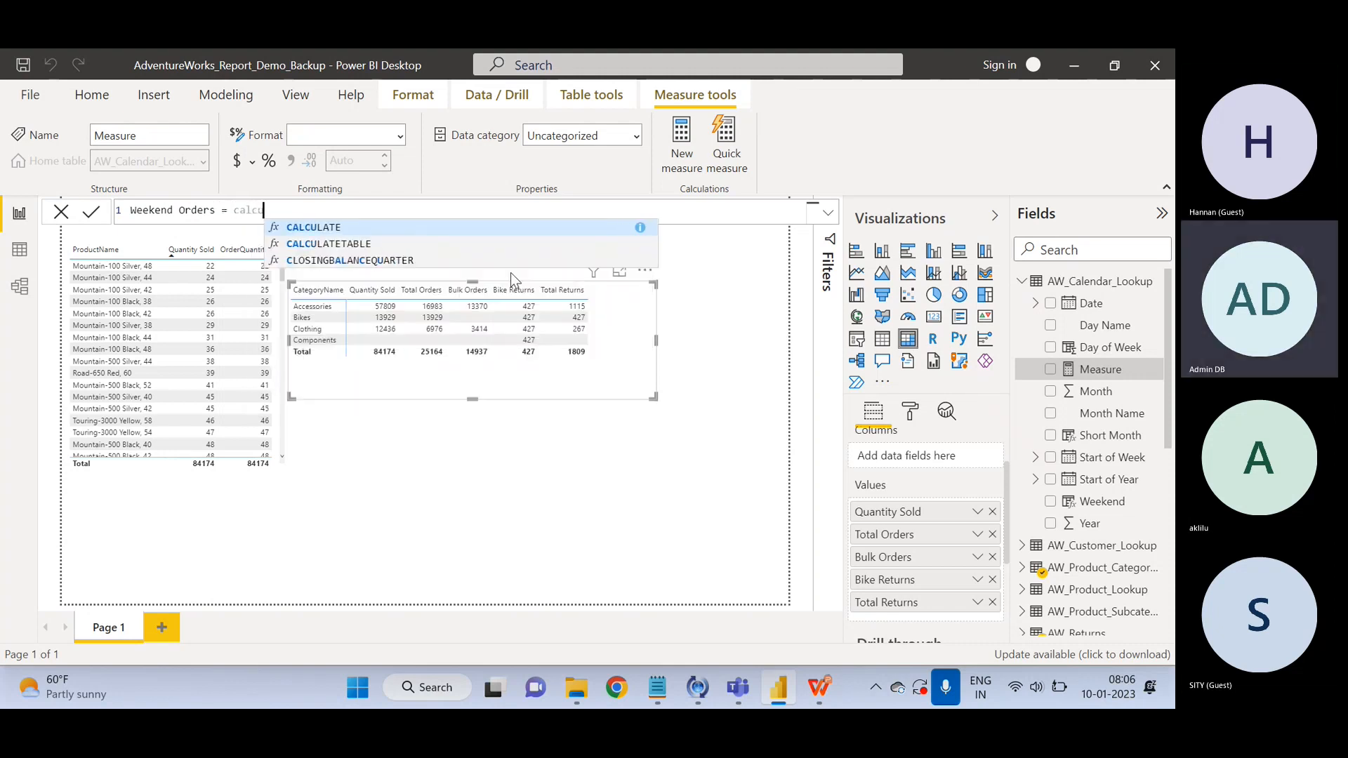
{"action": "key", "text": "Tab"}
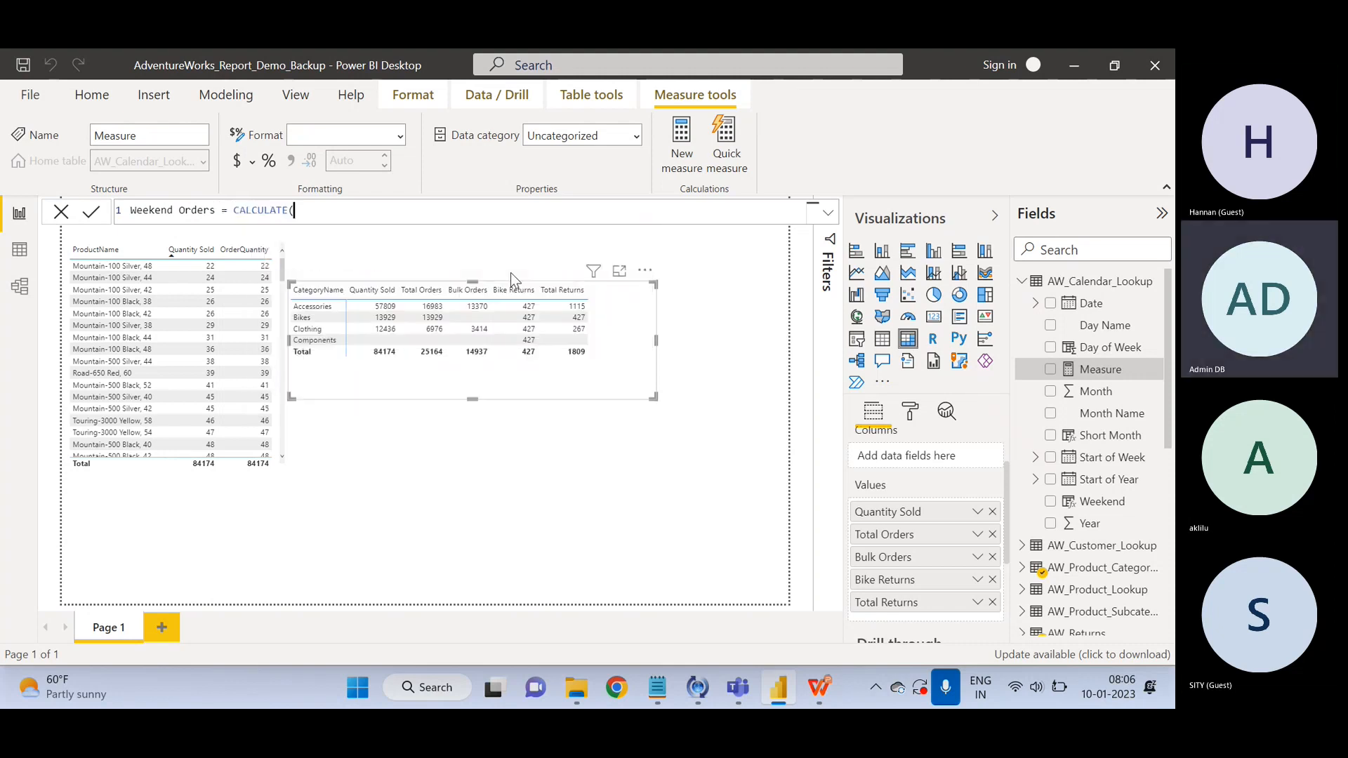
Enter the [Total Orders] measure as the CALCULATE expression of Weekend Orders.
{"action": "type", "text": "T"}
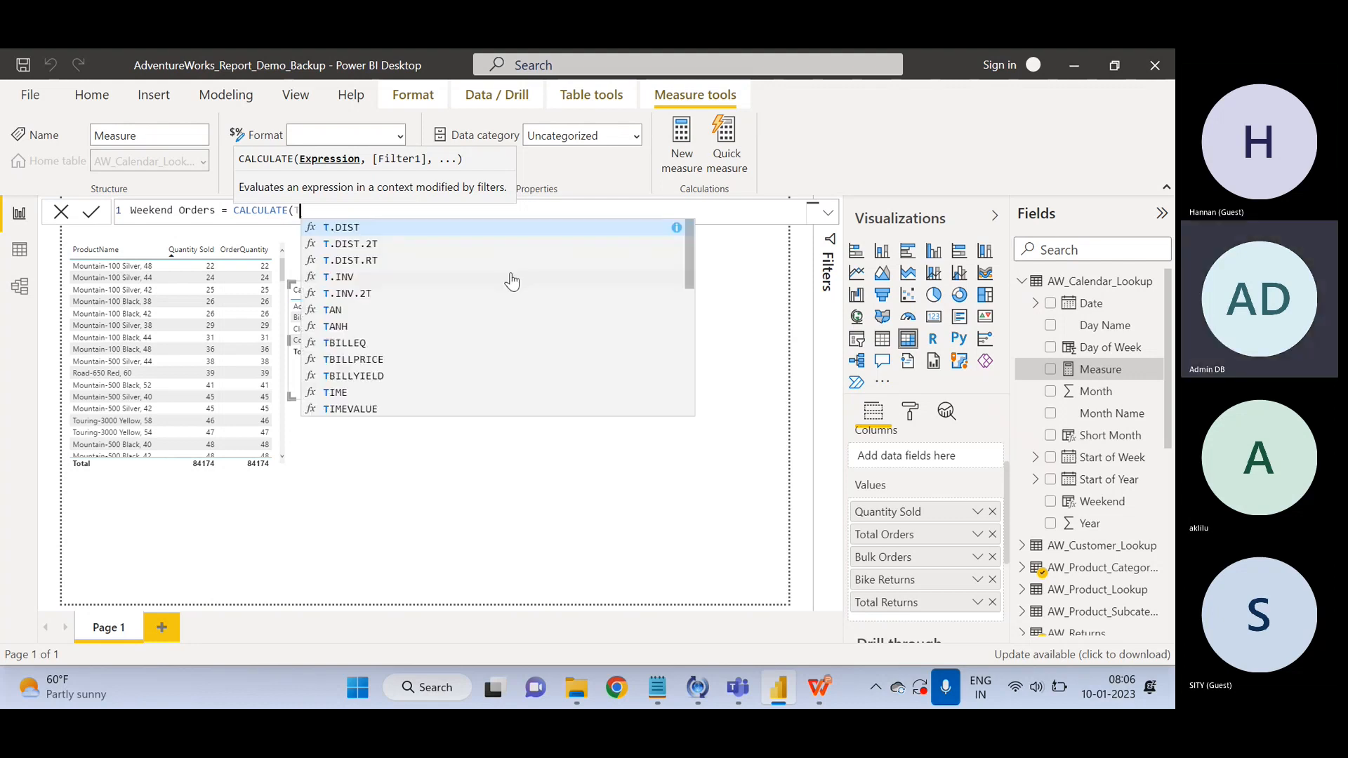
{"action": "type", "text": "o"}
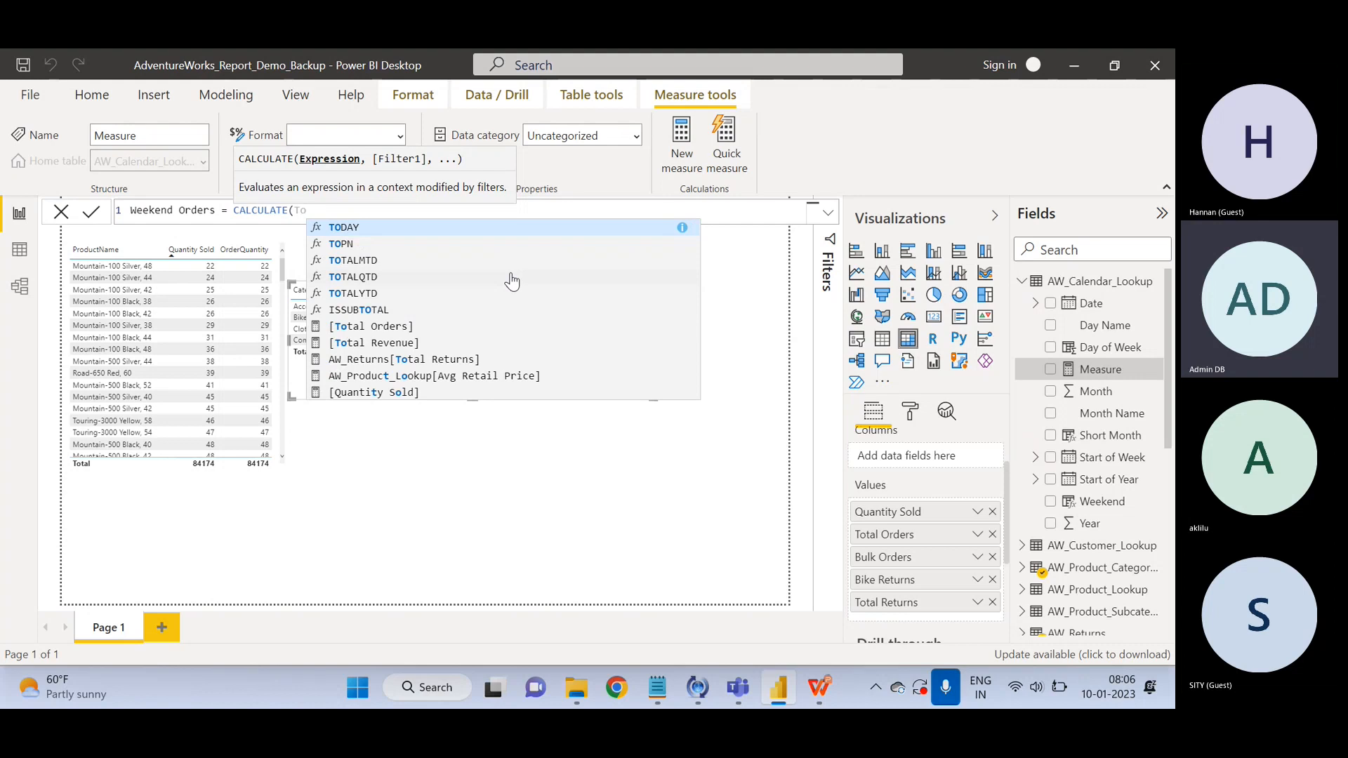
{"action": "type", "text": "tal"}
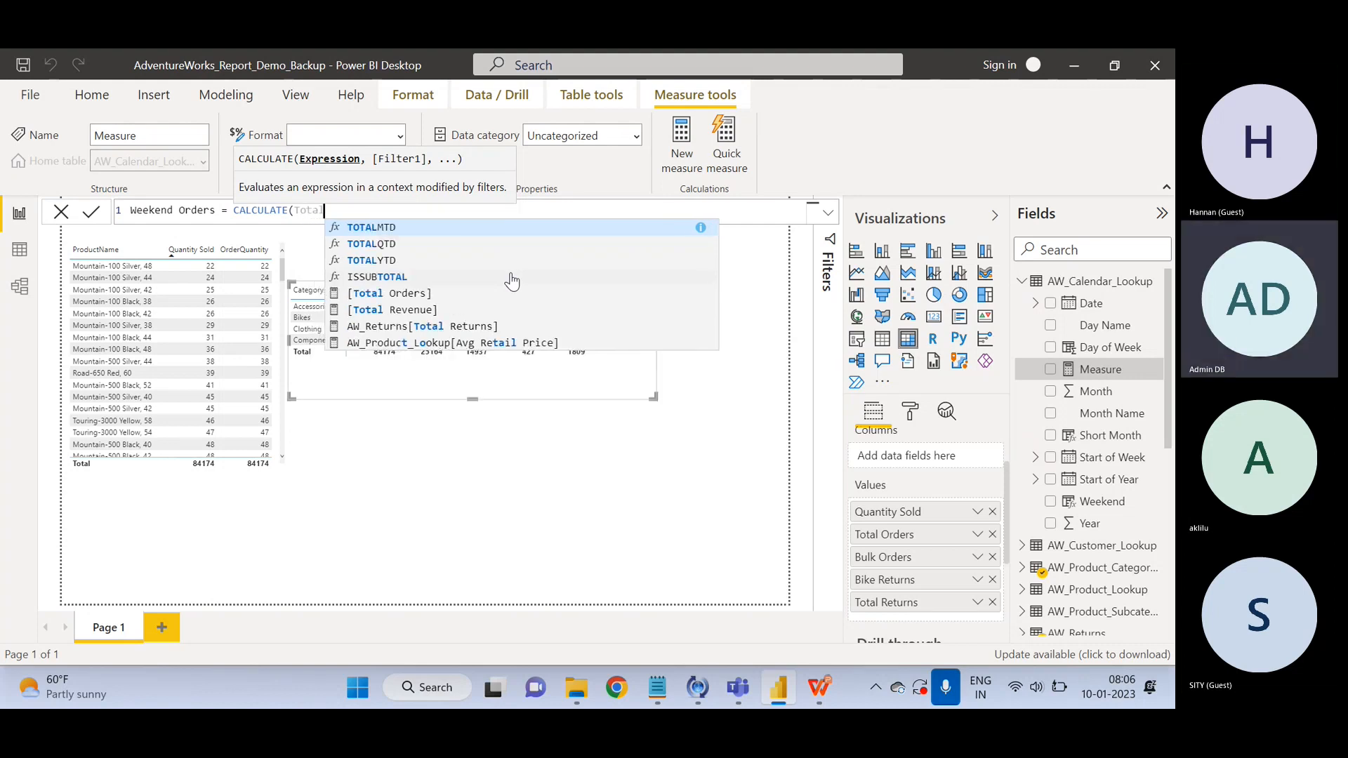
{"action": "key", "text": "Down"}
{"action": "key", "text": "Down"}
{"action": "key", "text": "Down"}
{"action": "key", "text": "Down"}
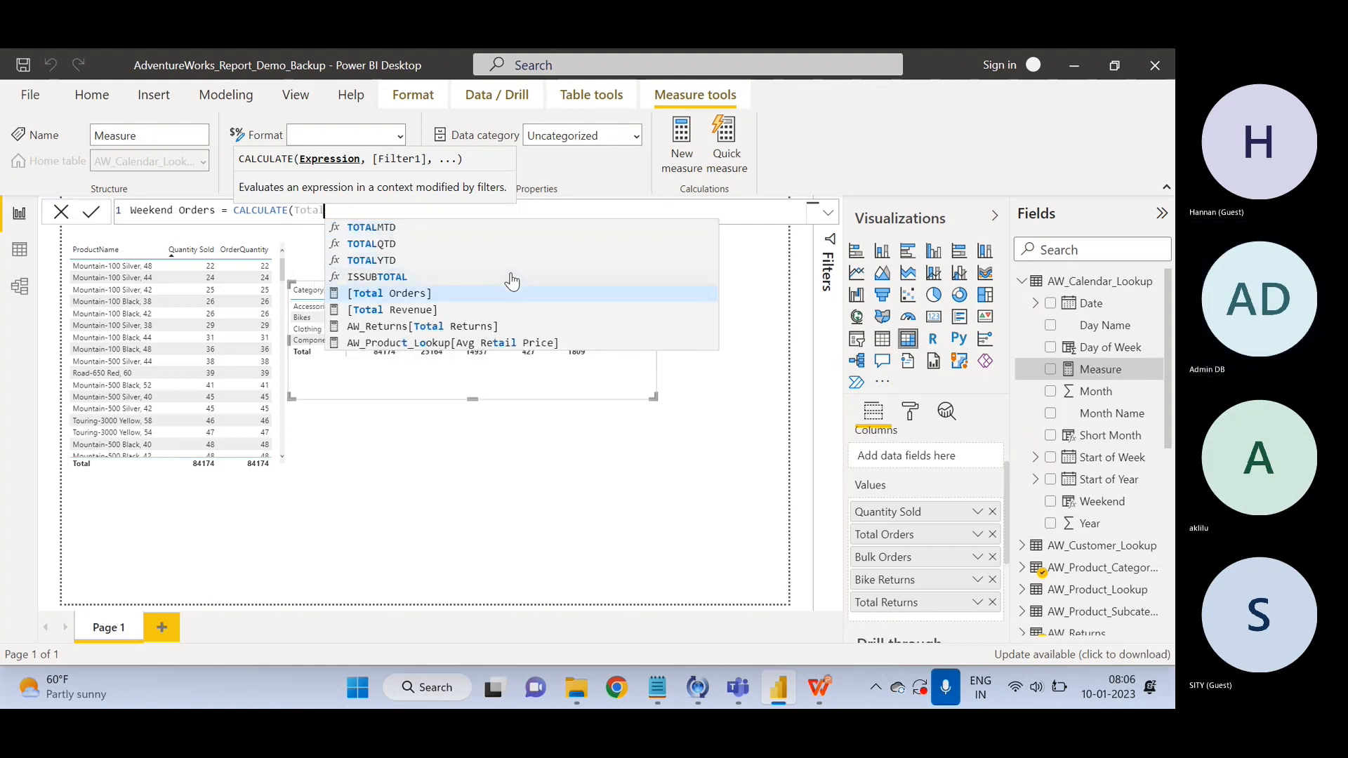
{"action": "key", "text": "Tab"}
{"action": "type", "text": ","}
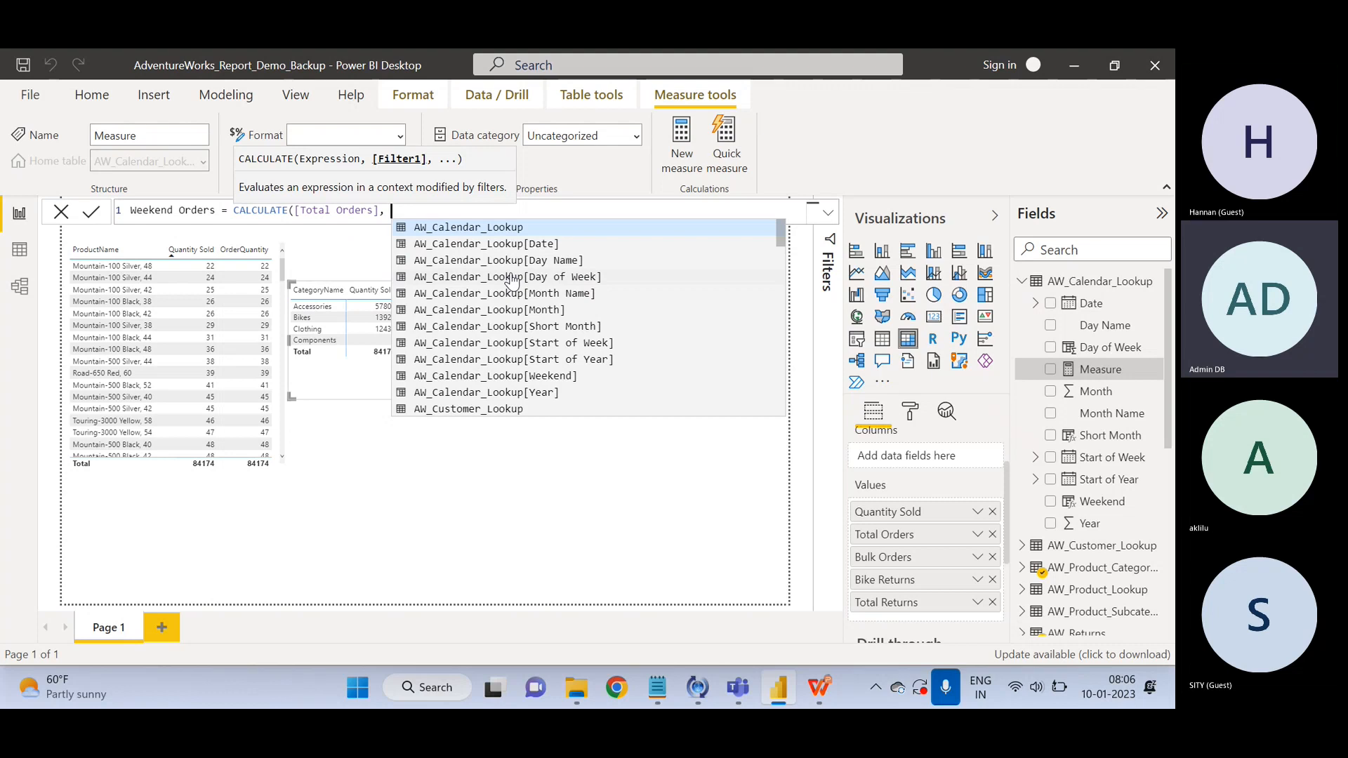
Complete the Weekend Orders formula with the filter AW_Calendar_Lookup[Weekend] = "Weekend" and close the CALCULATE expression.
{"action": "key", "text": "Down"}
{"action": "key", "text": "Down"}
{"action": "key", "text": "Down"}
{"action": "key", "text": "Down"}
{"action": "key", "text": "Down"}
{"action": "key", "text": "Down"}
{"action": "key", "text": "Down"}
{"action": "key", "text": "Down"}
{"action": "key", "text": "Down"}
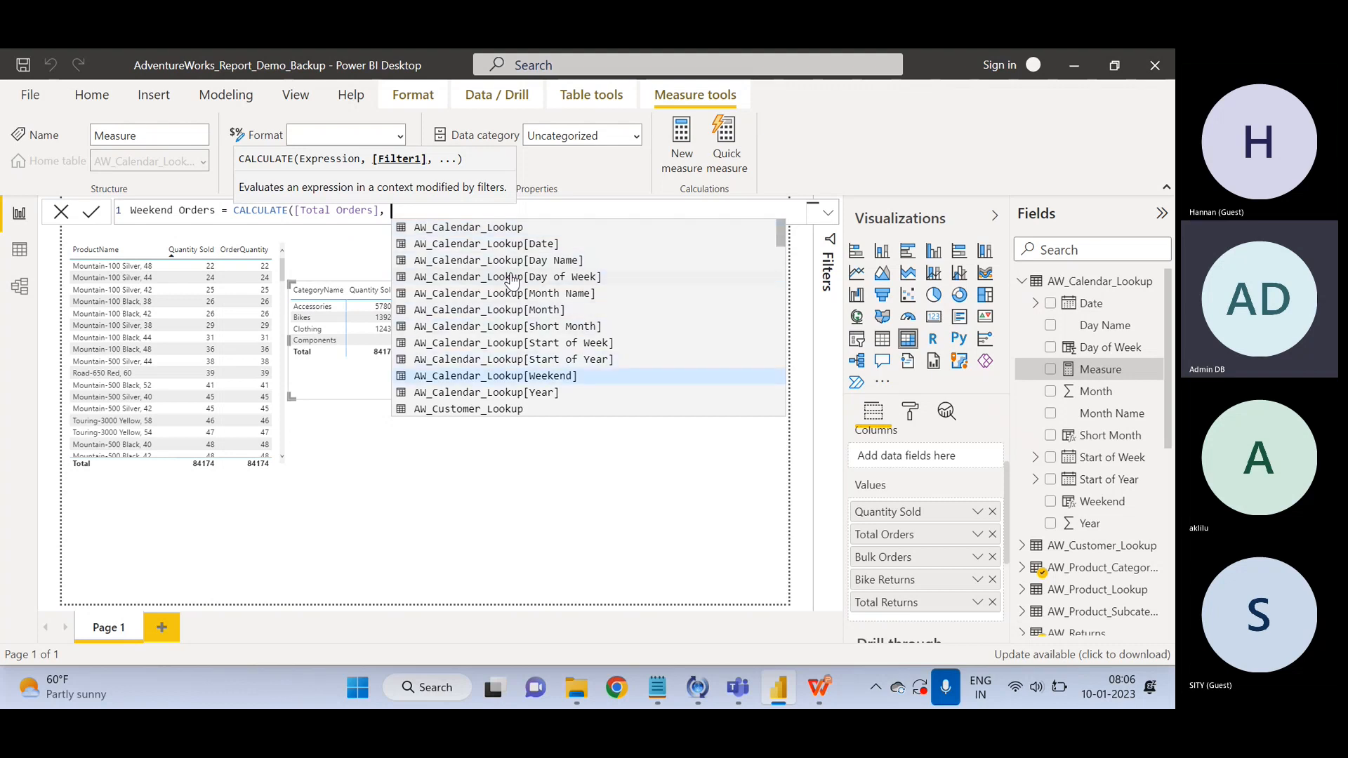
{"action": "key", "text": "Tab"}
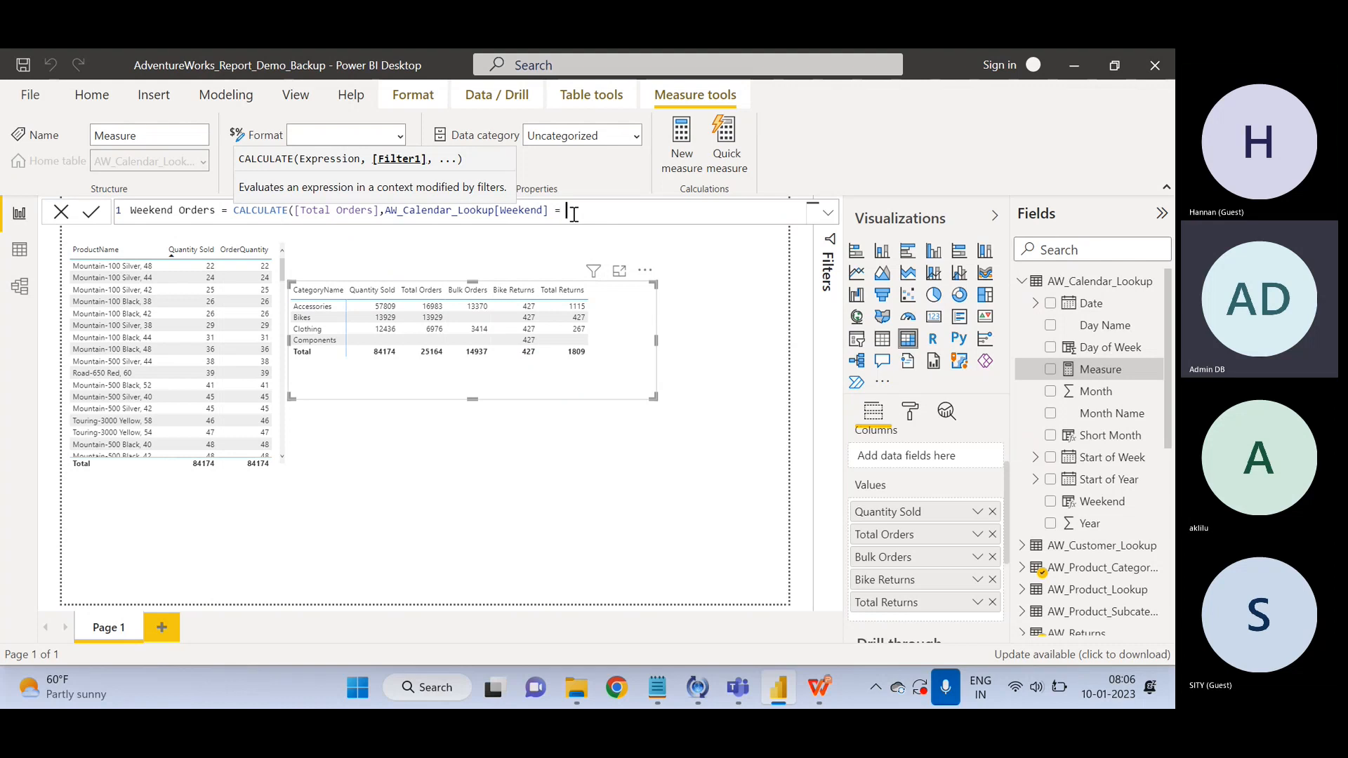
{"action": "type", "text": "= \"Weekend\""}
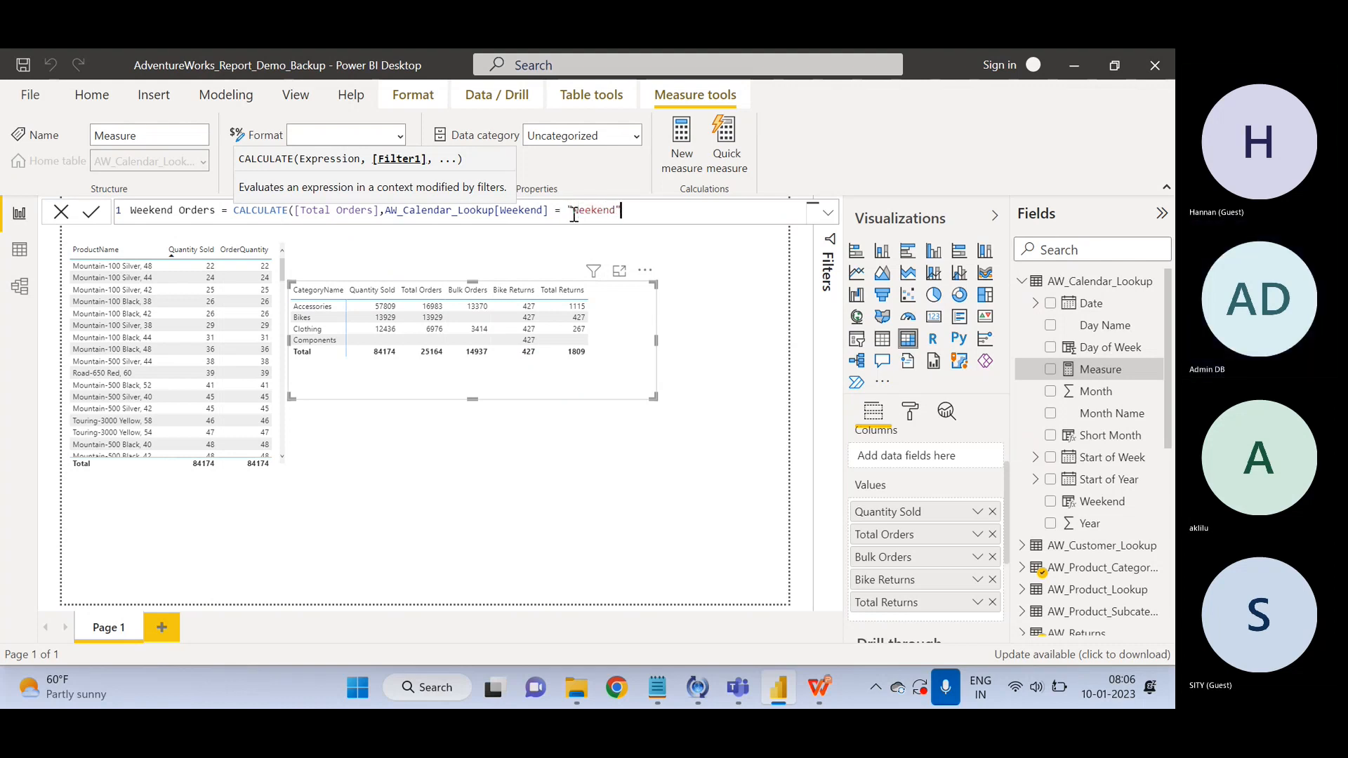
{"action": "type", "text": ")"}
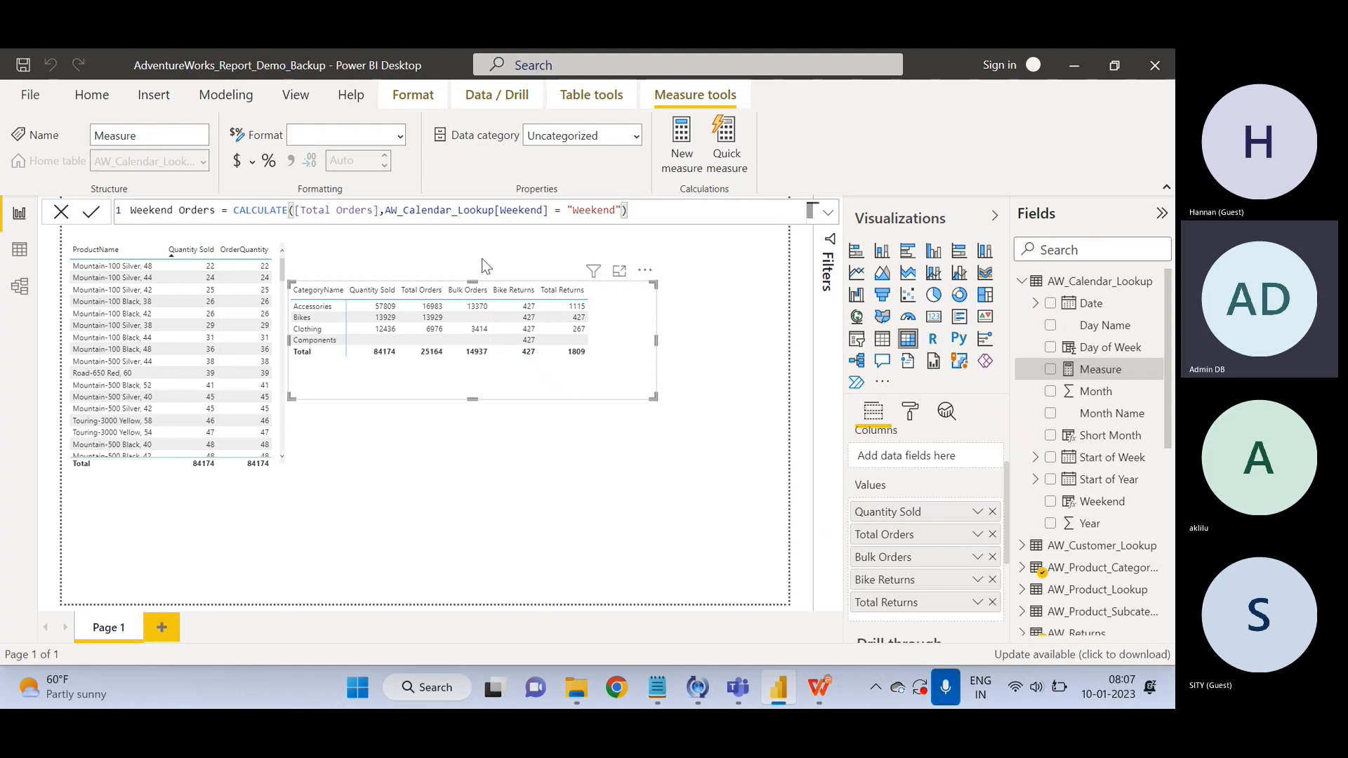
Add a new matrix visual to the page and place it below the CategoryName matrix.
{"action": "left_click", "coordinate": [496, 456]}
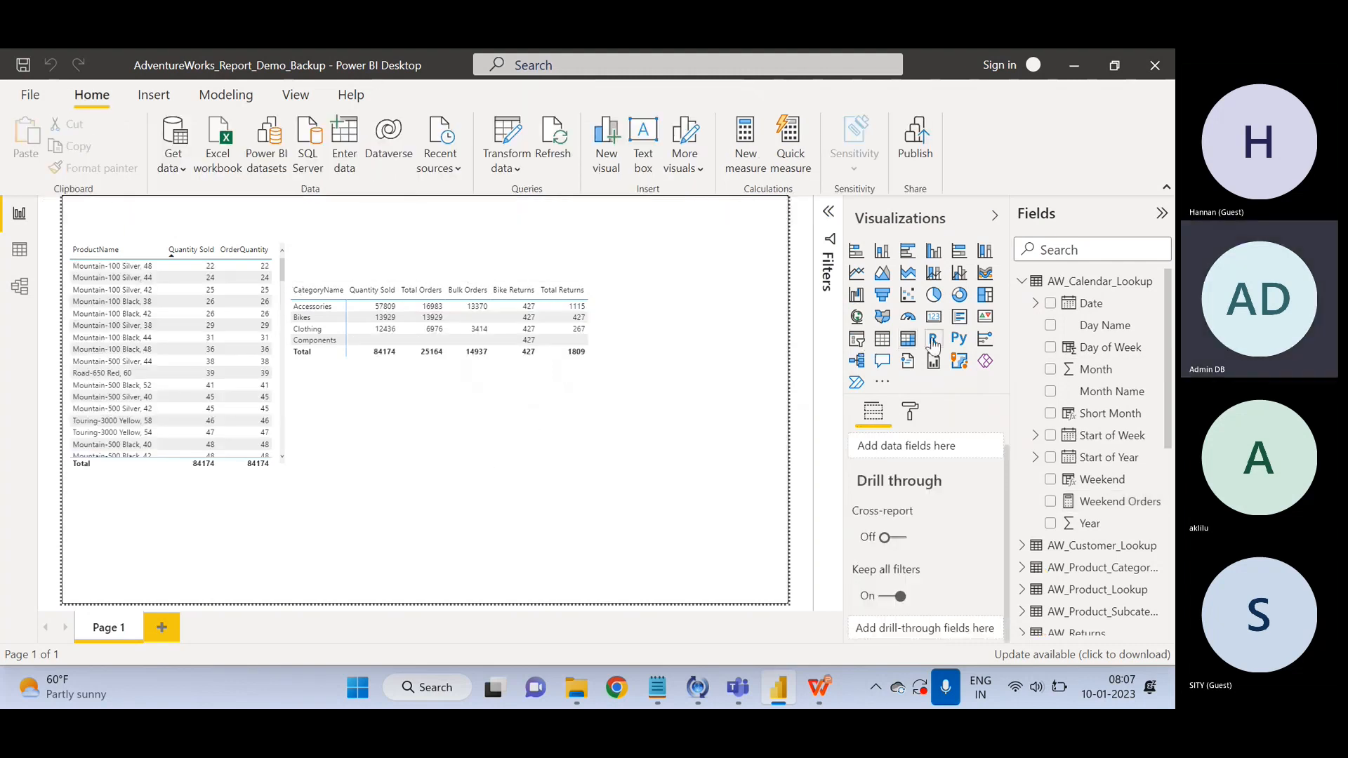
{"action": "left_click", "coordinate": [909, 341]}
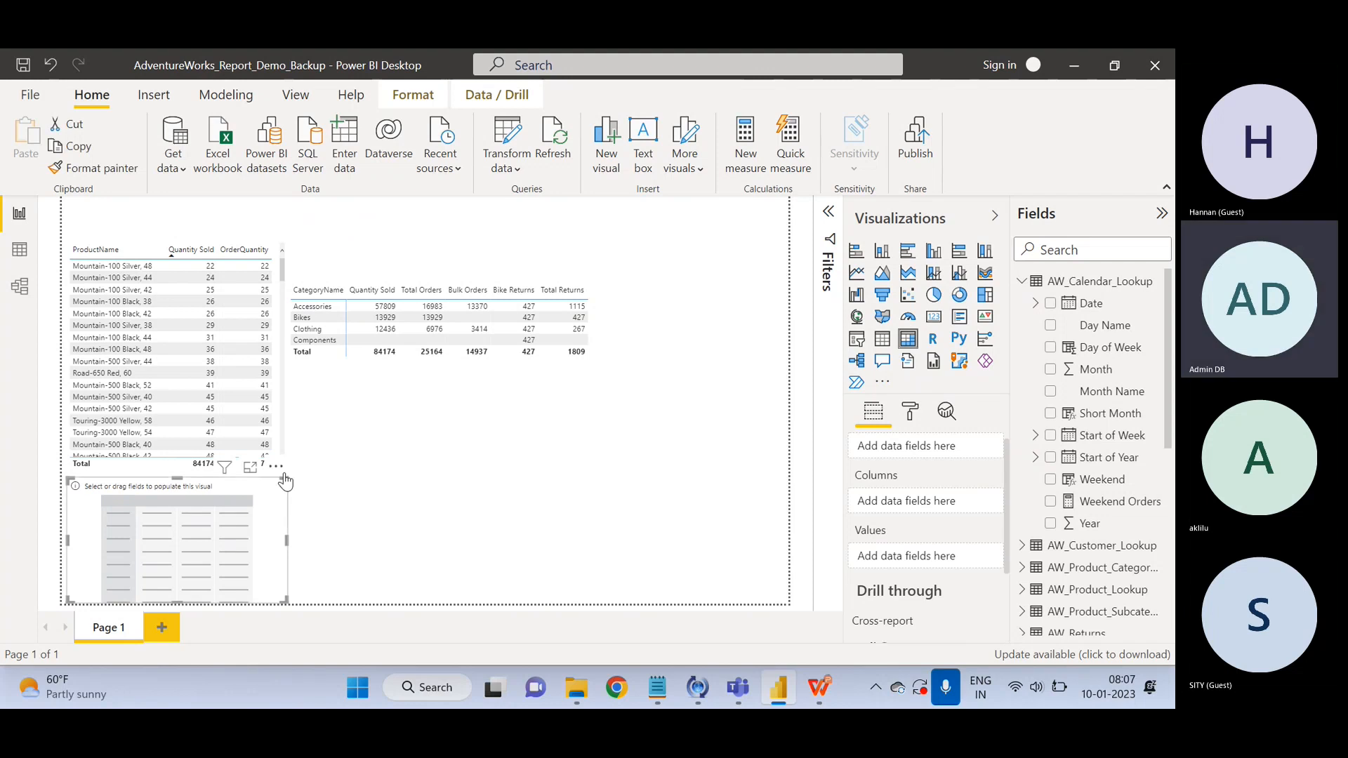
{"action": "left_click_drag", "start_coordinate": [225, 488], "coordinate": [495, 403]}
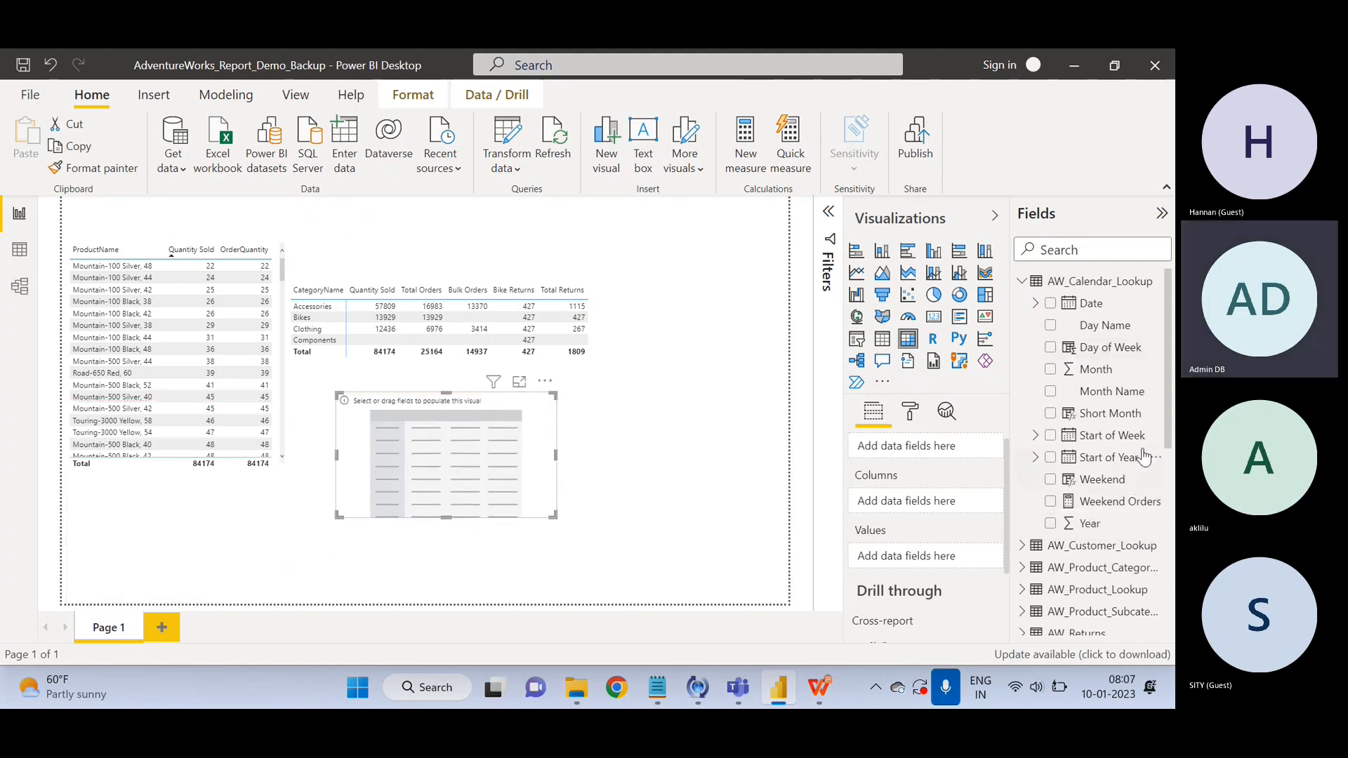
Add the Total Orders measure from AW_Sales and Weekend Orders from AW_Calendar_Lookup as values of the new matrix.
{"action": "left_click_drag", "start_coordinate": [1171, 417], "coordinate": [1173, 622]}
{"action": "left_click_drag", "start_coordinate": [1110, 580], "coordinate": [932, 557]}
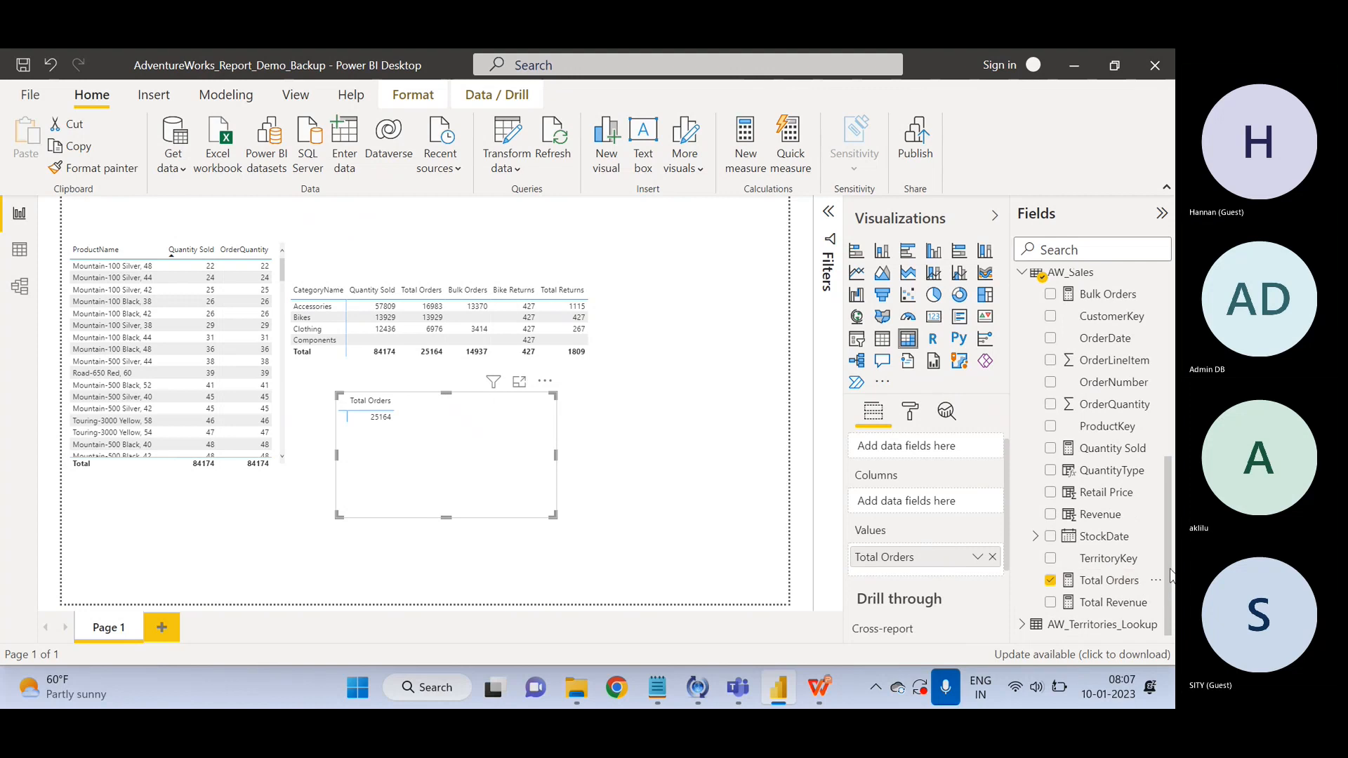
{"action": "left_click_drag", "start_coordinate": [1173, 579], "coordinate": [1173, 365]}
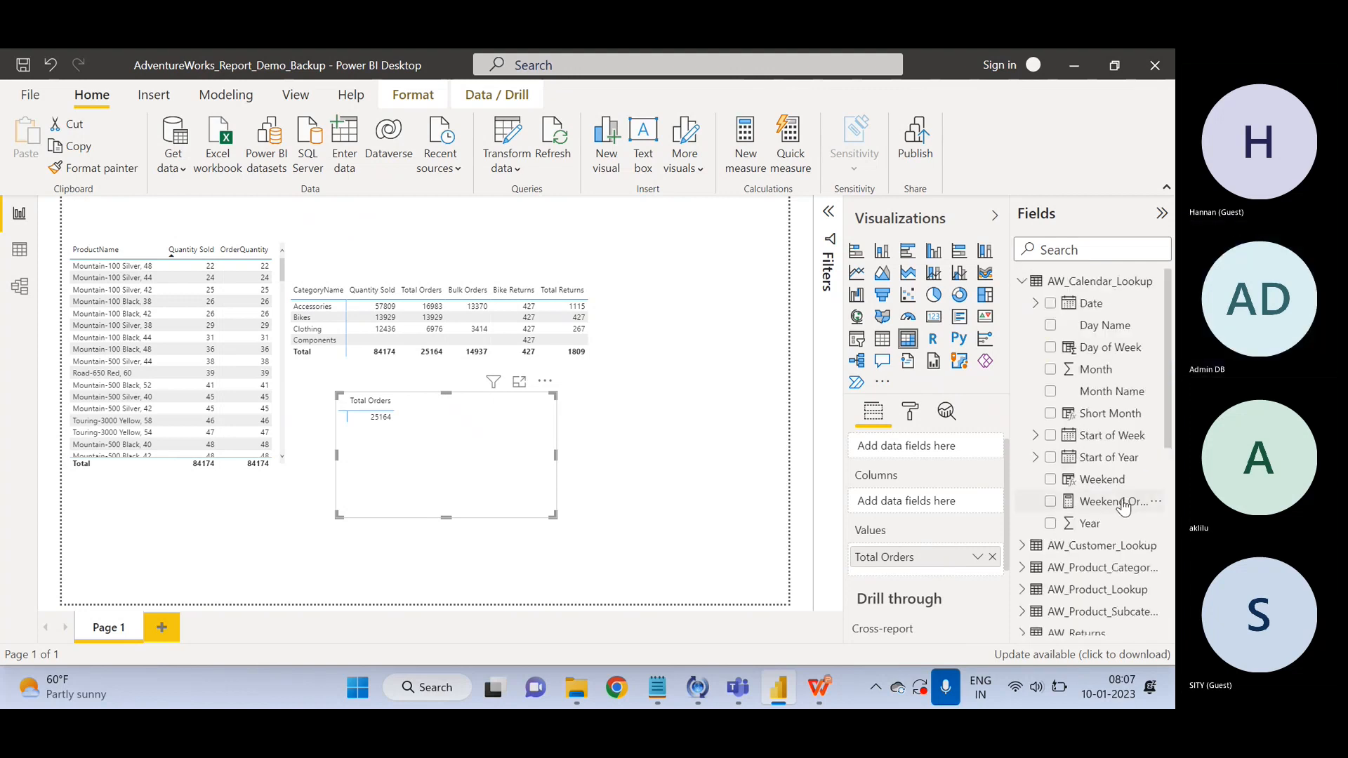
{"action": "left_click_drag", "start_coordinate": [1115, 501], "coordinate": [928, 549]}
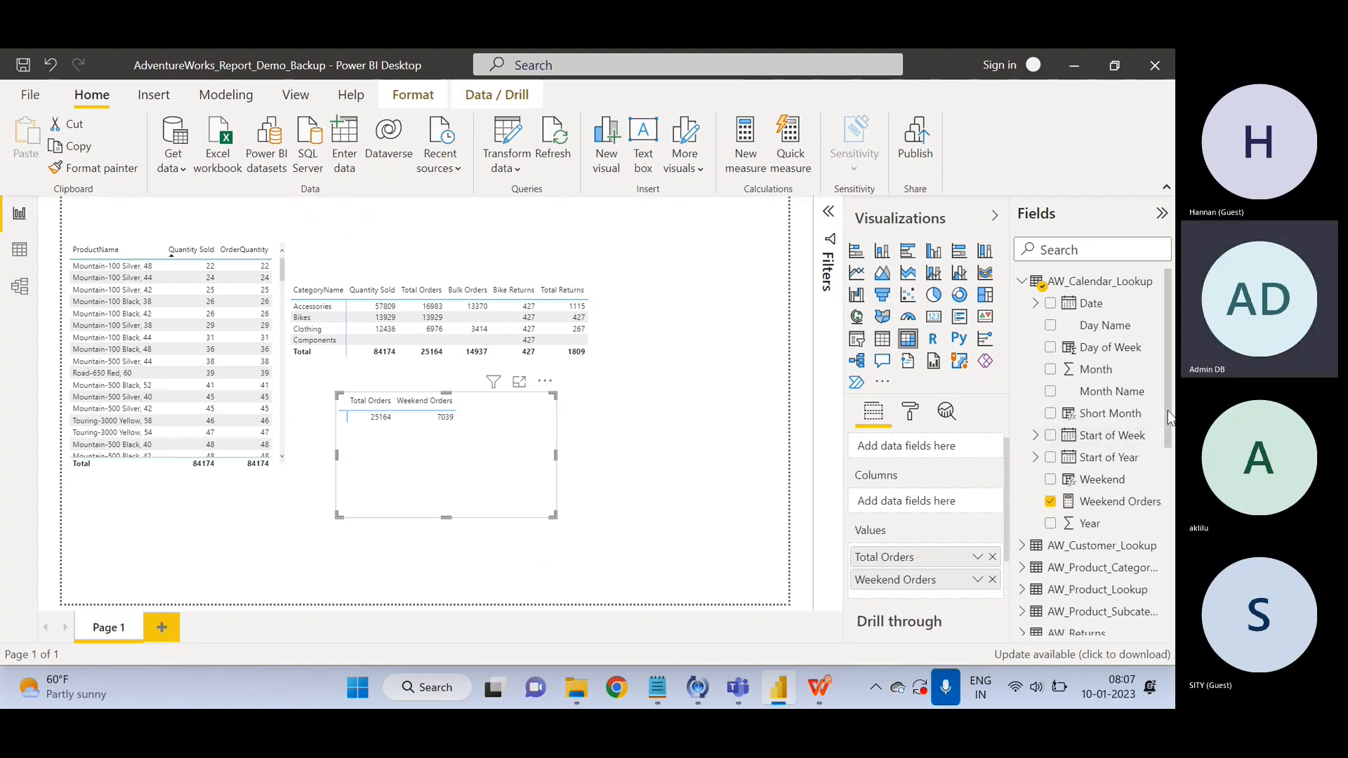
Try to move the Weekend Orders measure from AW_Calendar_Lookup into the AW_Sales table.
{"action": "scroll", "coordinate": [1169, 418], "scroll_direction": "down", "scroll_amount": 3}
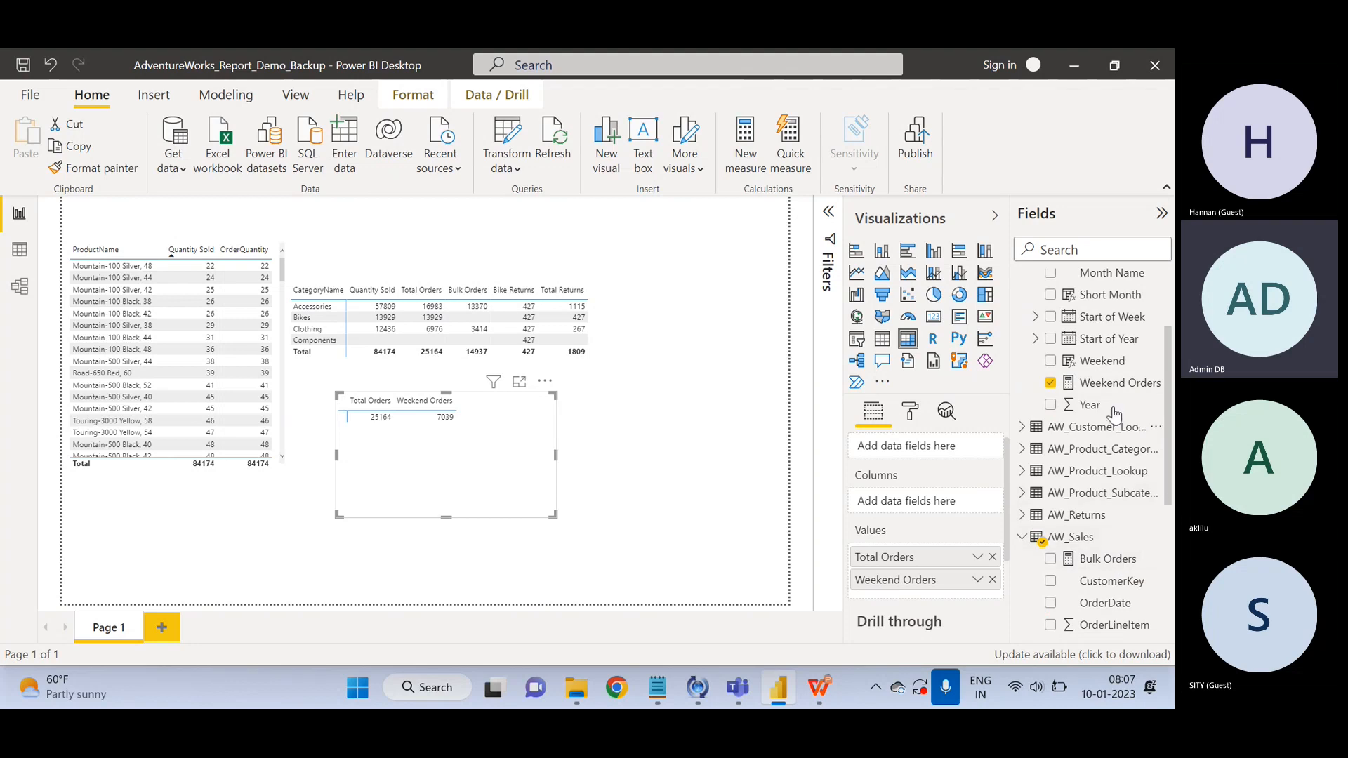
{"action": "left_click_drag", "start_coordinate": [1100, 385], "coordinate": [1109, 610]}
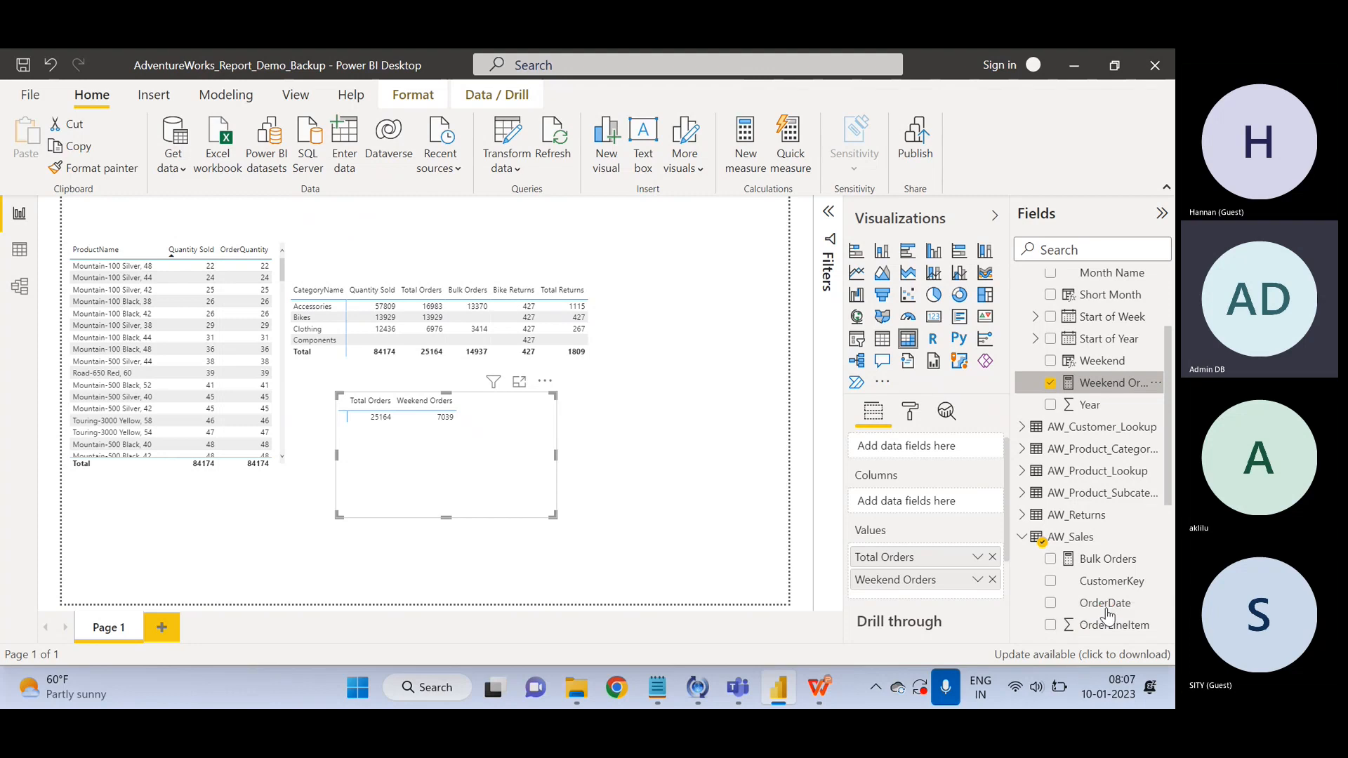
{"action": "left_click_drag", "start_coordinate": [1166, 479], "coordinate": [1166, 537]}
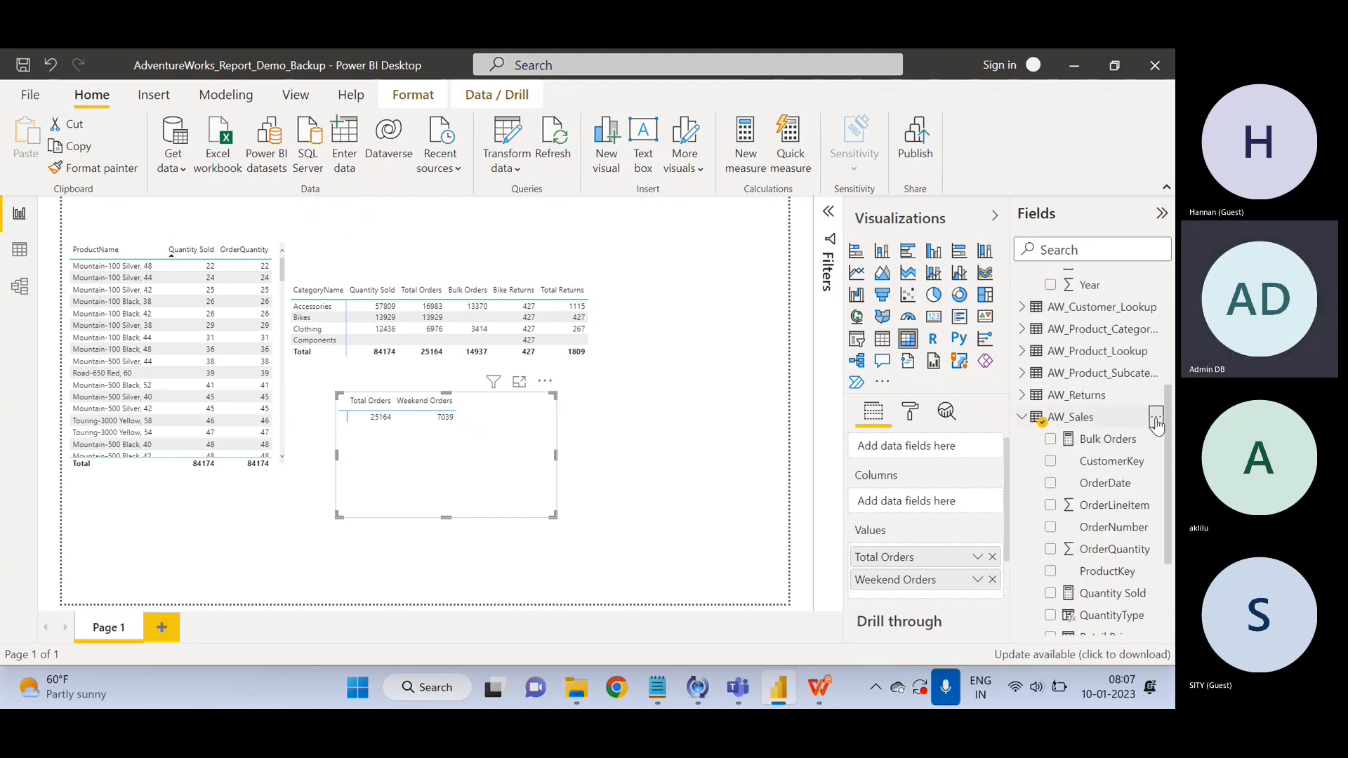
{"action": "left_click", "coordinate": [1156, 418]}
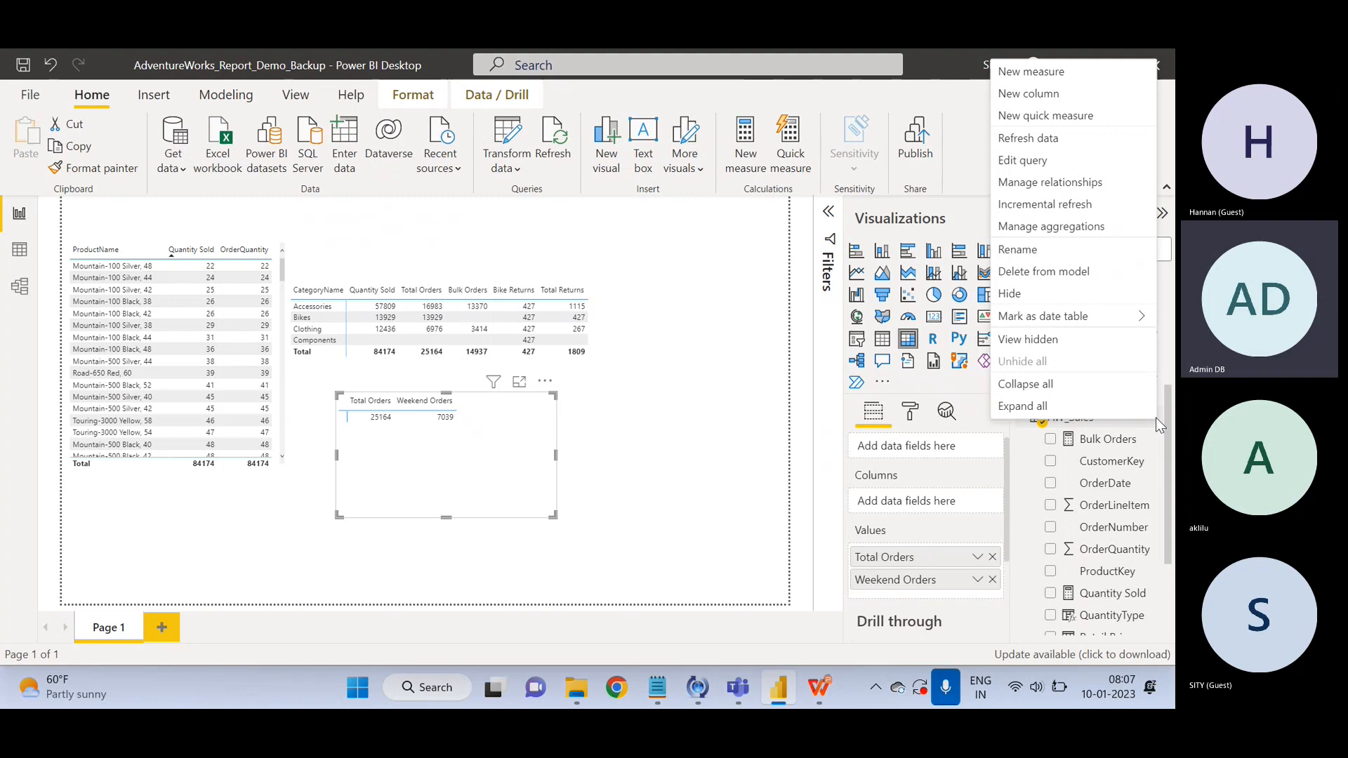
{"action": "left_click", "coordinate": [744, 365]}
Delete the Weekend Orders measure in AW_Calendar_Lookup from the model.
{"action": "scroll", "coordinate": [1166, 496], "scroll_direction": "up", "scroll_amount": 3}
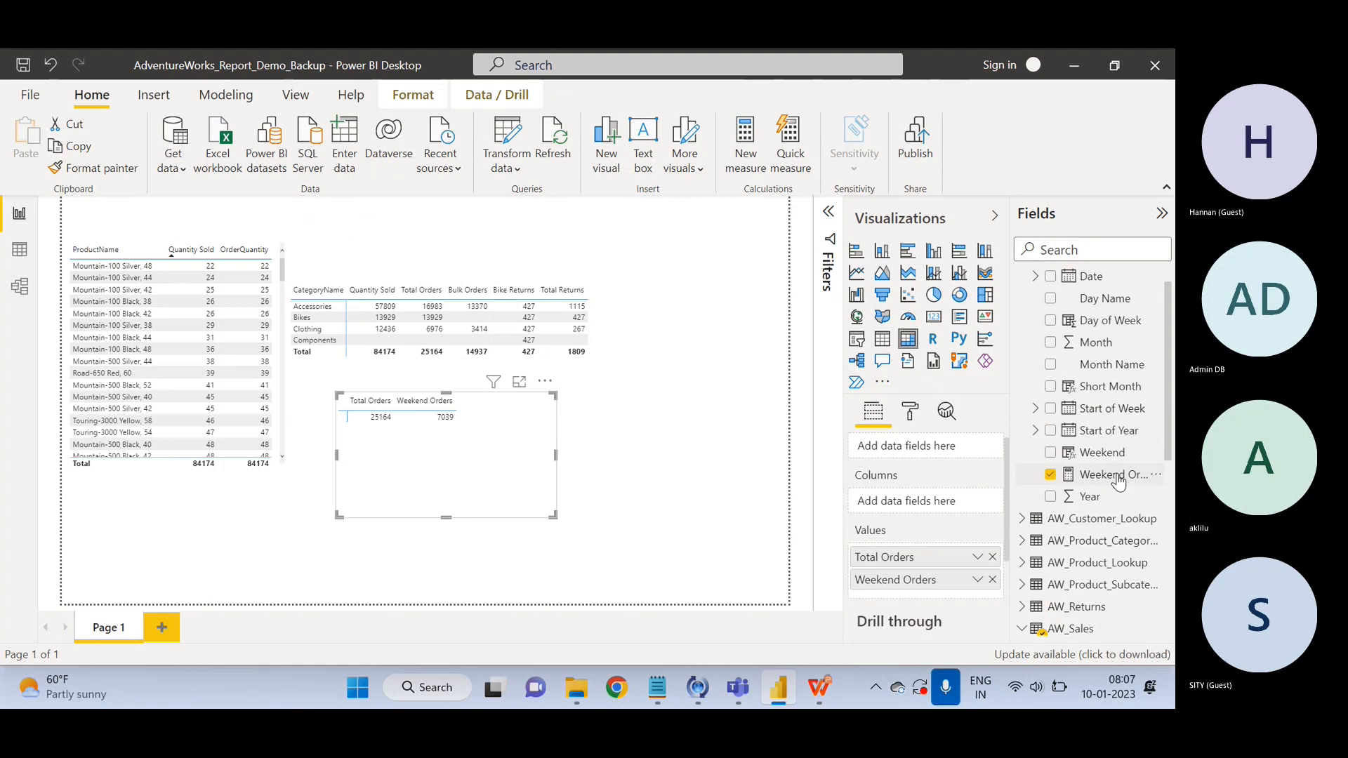
{"action": "right_click", "coordinate": [1119, 478]}
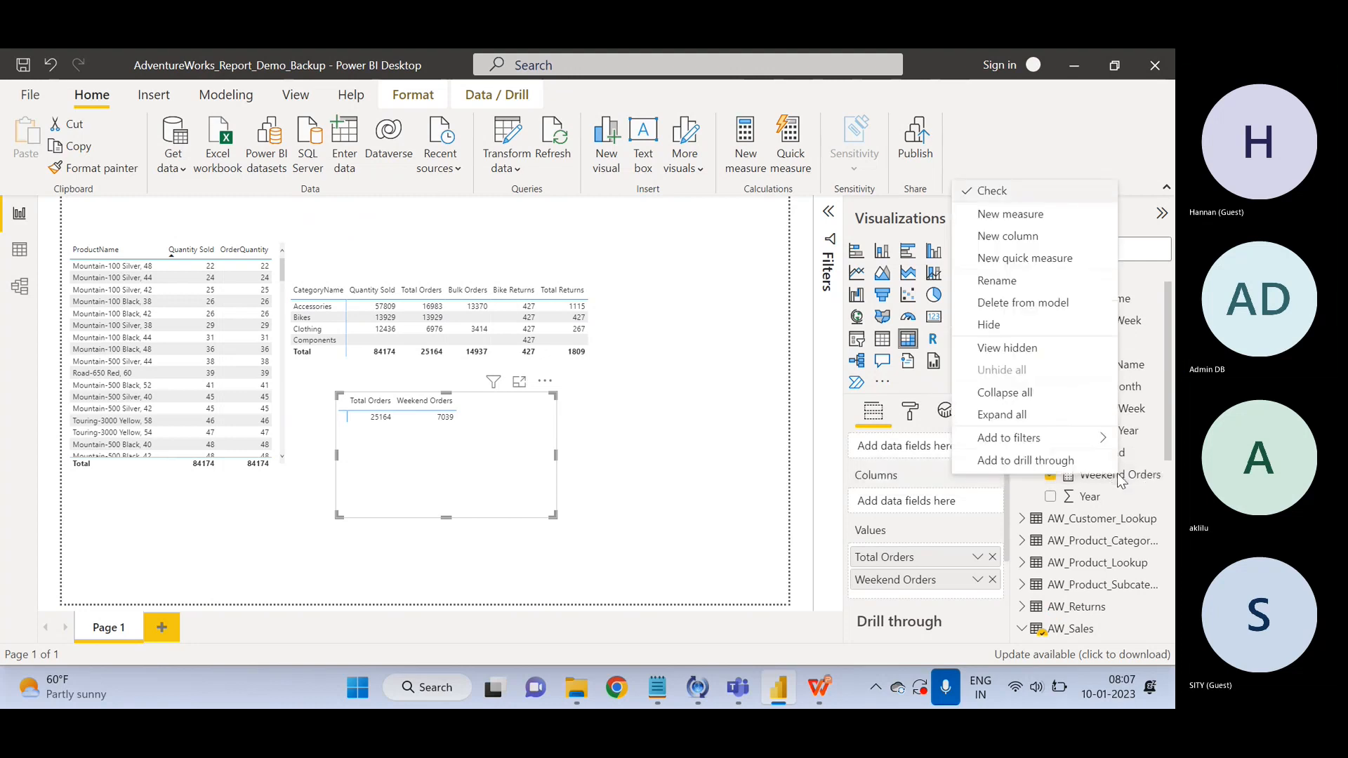
{"action": "left_click", "coordinate": [1015, 305]}
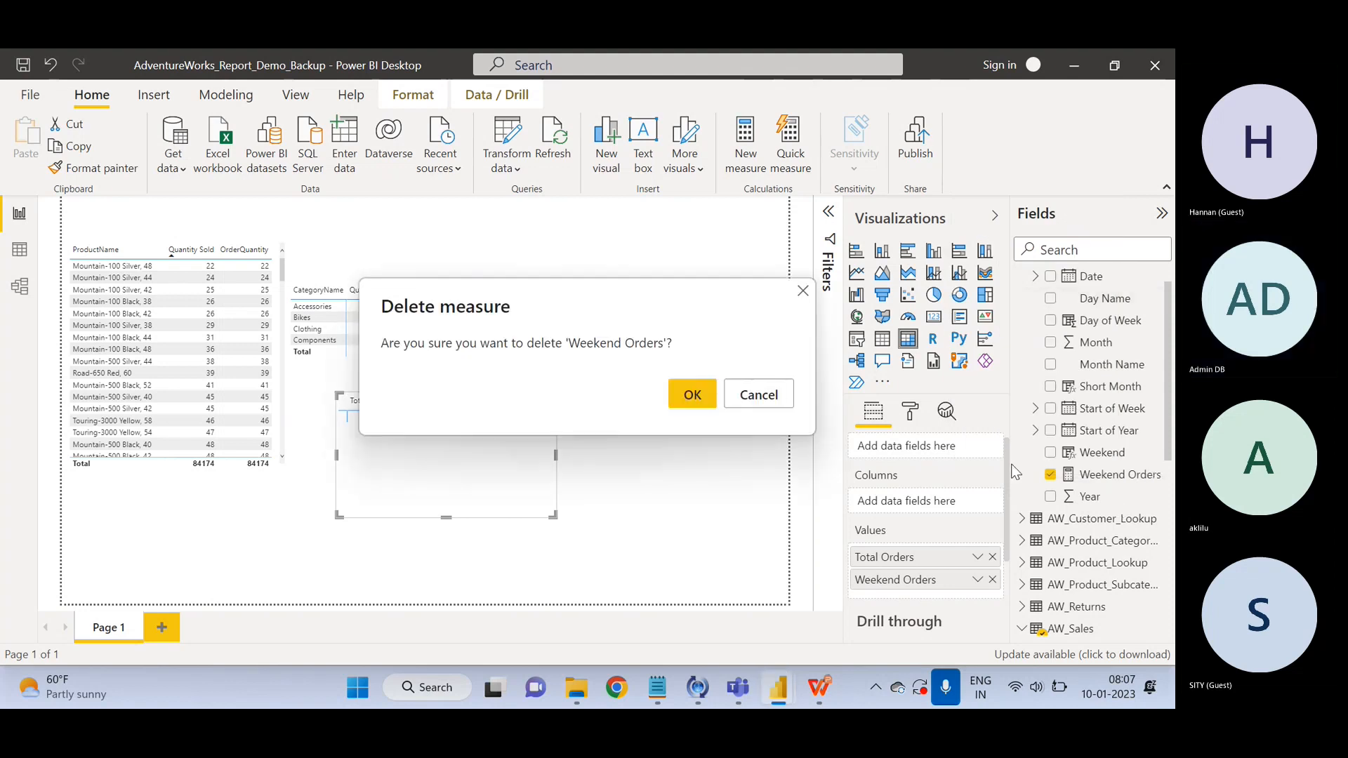
{"action": "left_click", "coordinate": [691, 393]}
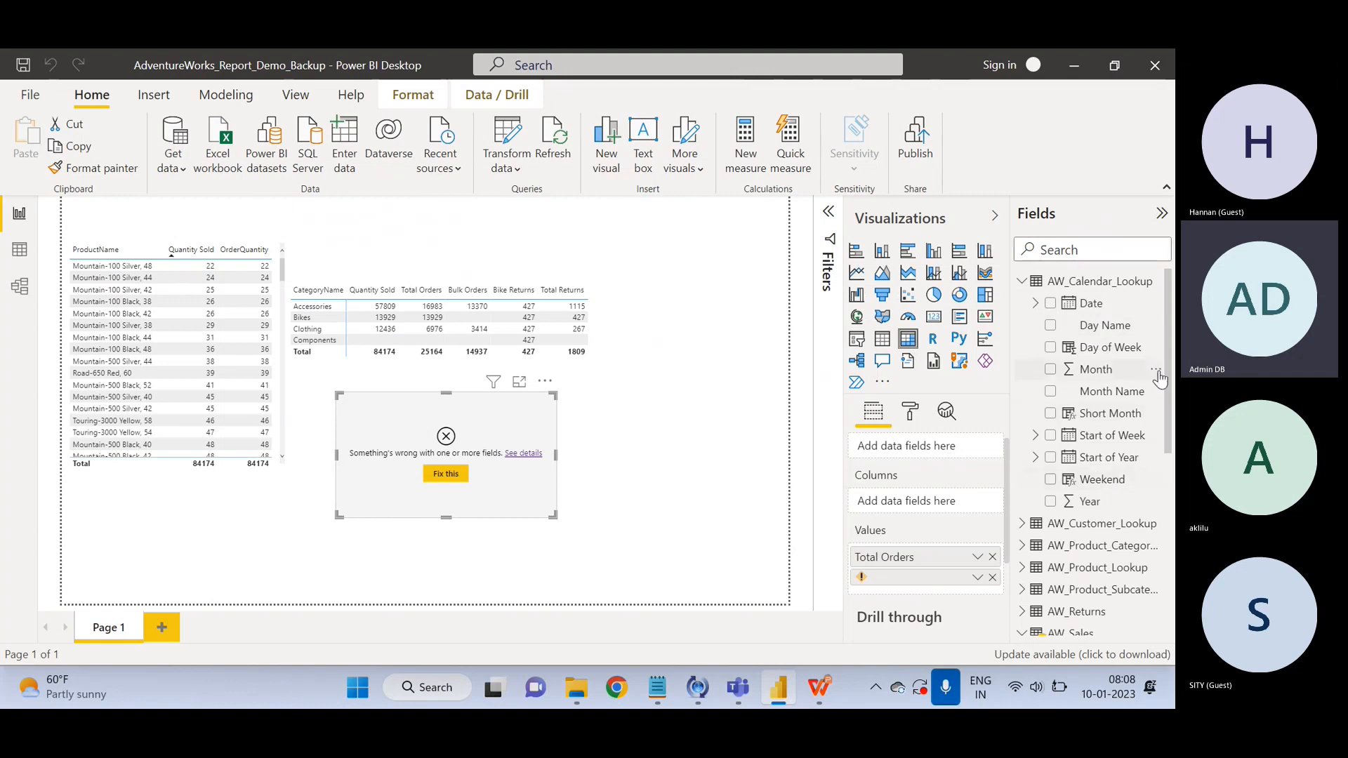
Create a new measure named Weekend Orders in the AW_Sales table and start its formula with CALCULATE.
{"action": "left_click_drag", "start_coordinate": [1166, 409], "coordinate": [1166, 589]}
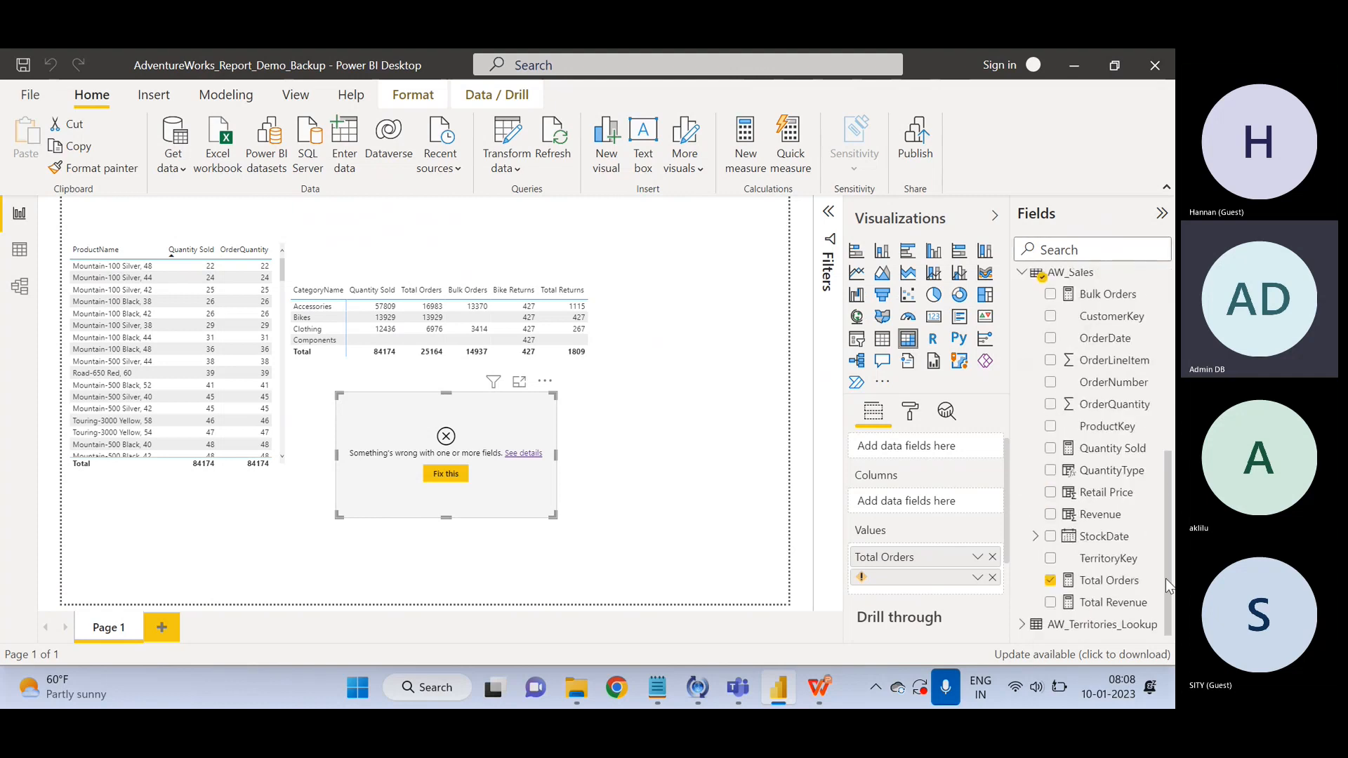
{"action": "left_click", "coordinate": [1084, 278]}
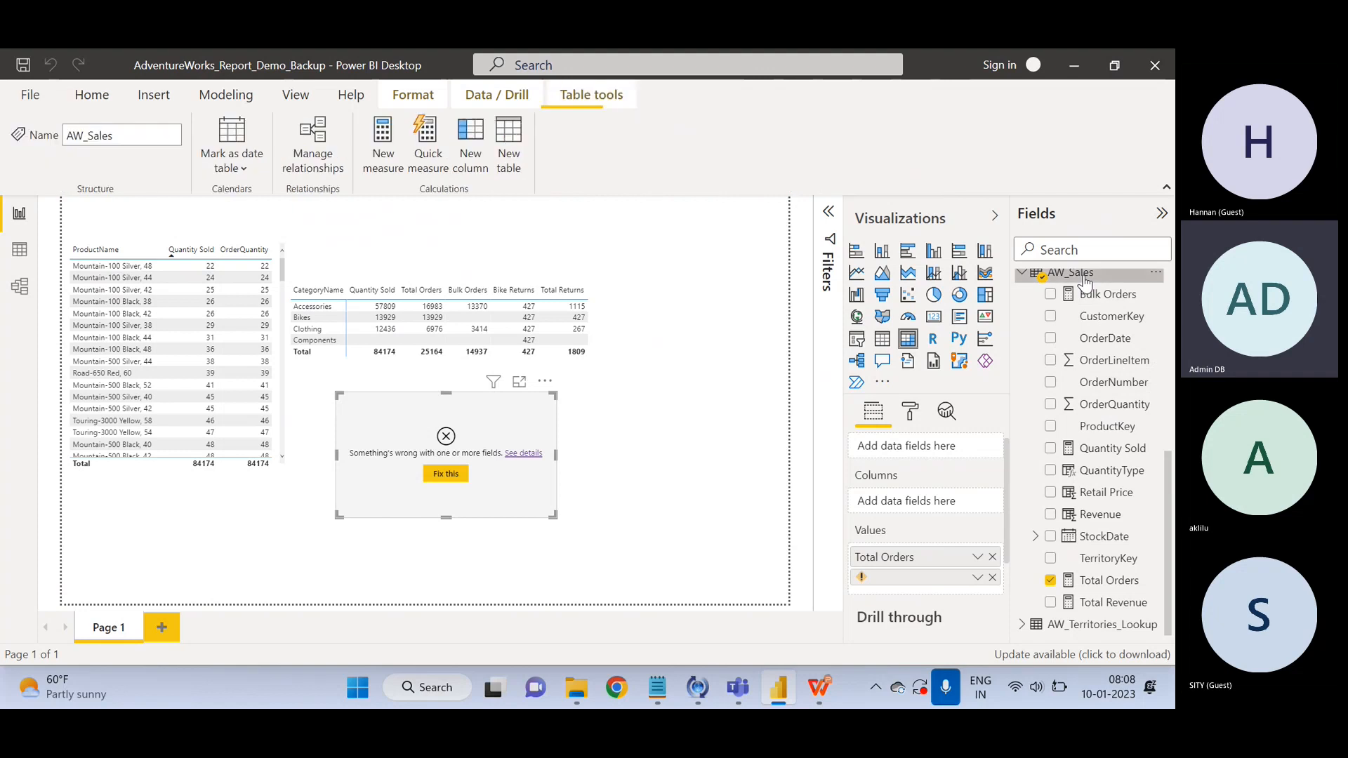
{"action": "right_click", "coordinate": [1084, 278]}
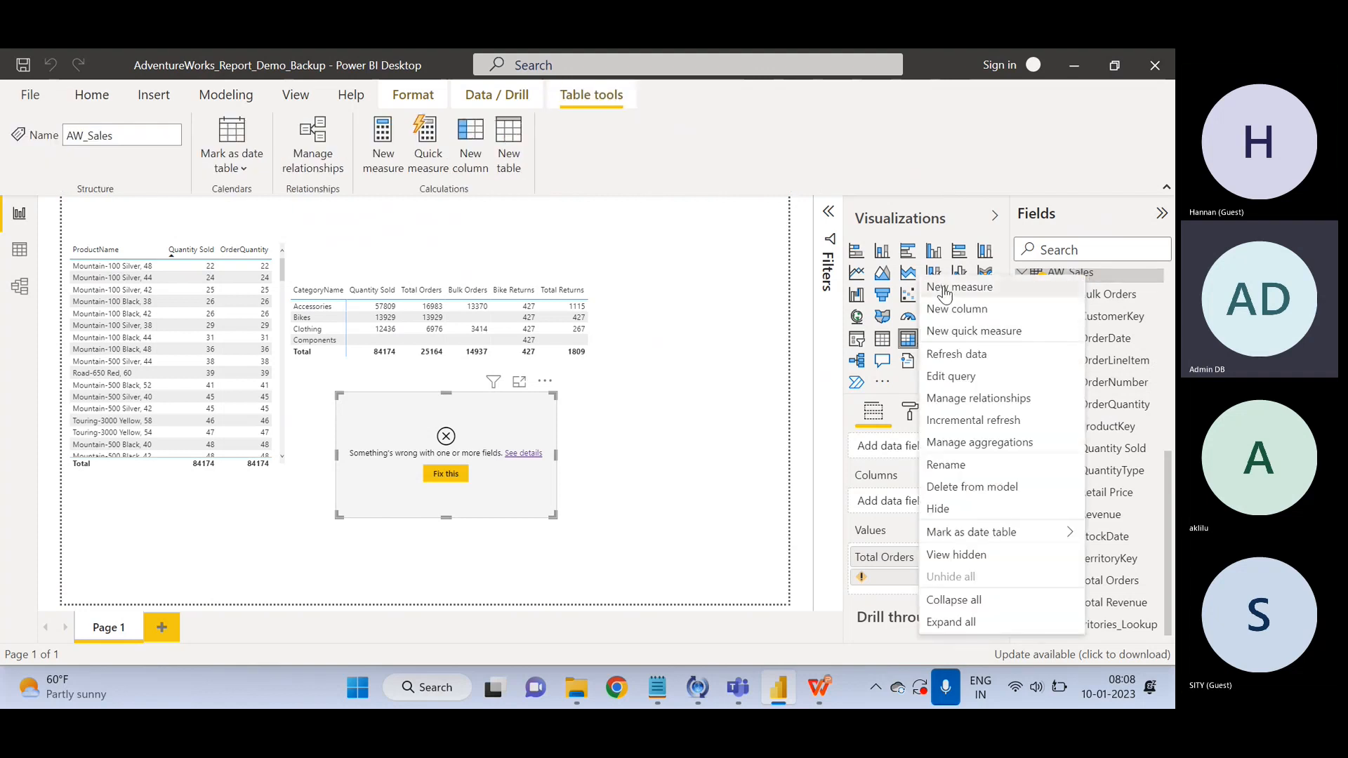
{"action": "key", "text": "Escape"}
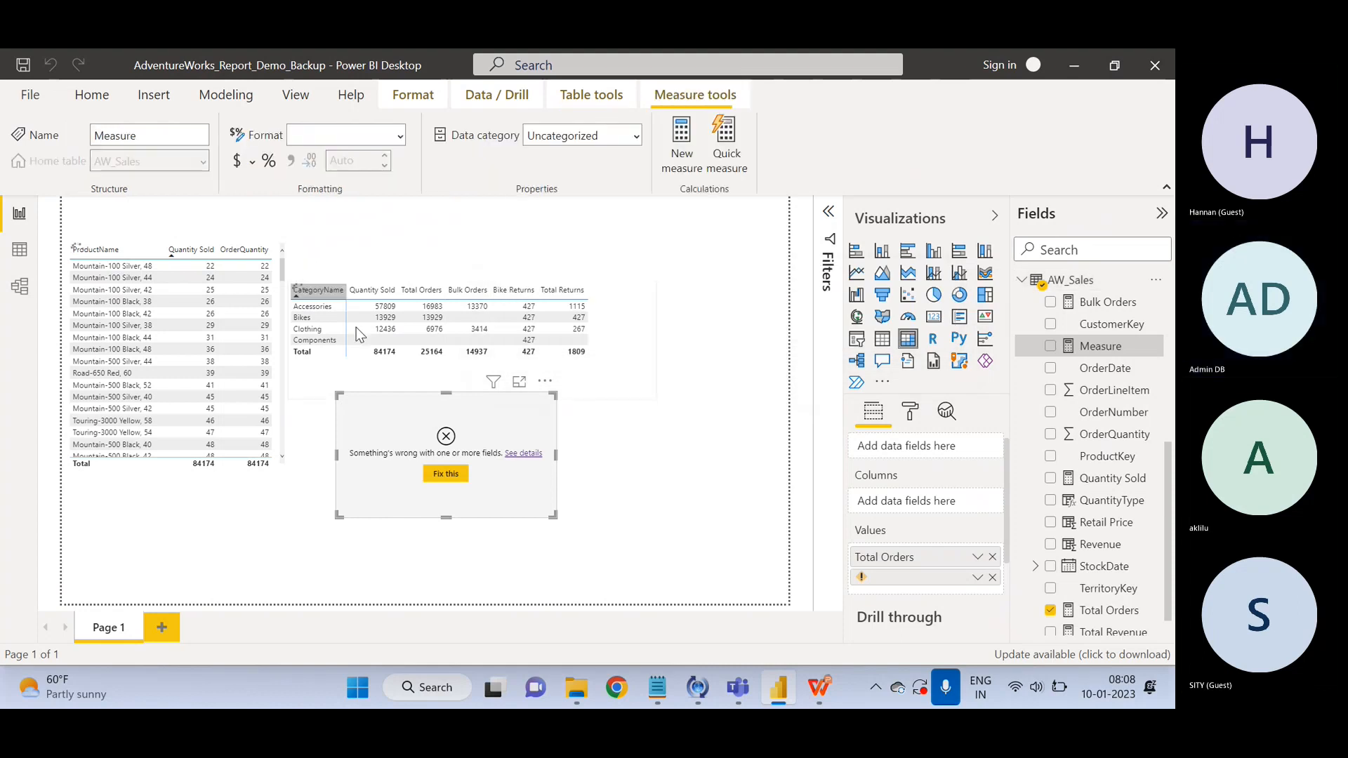
{"action": "type", "text": "Weekend Order"}
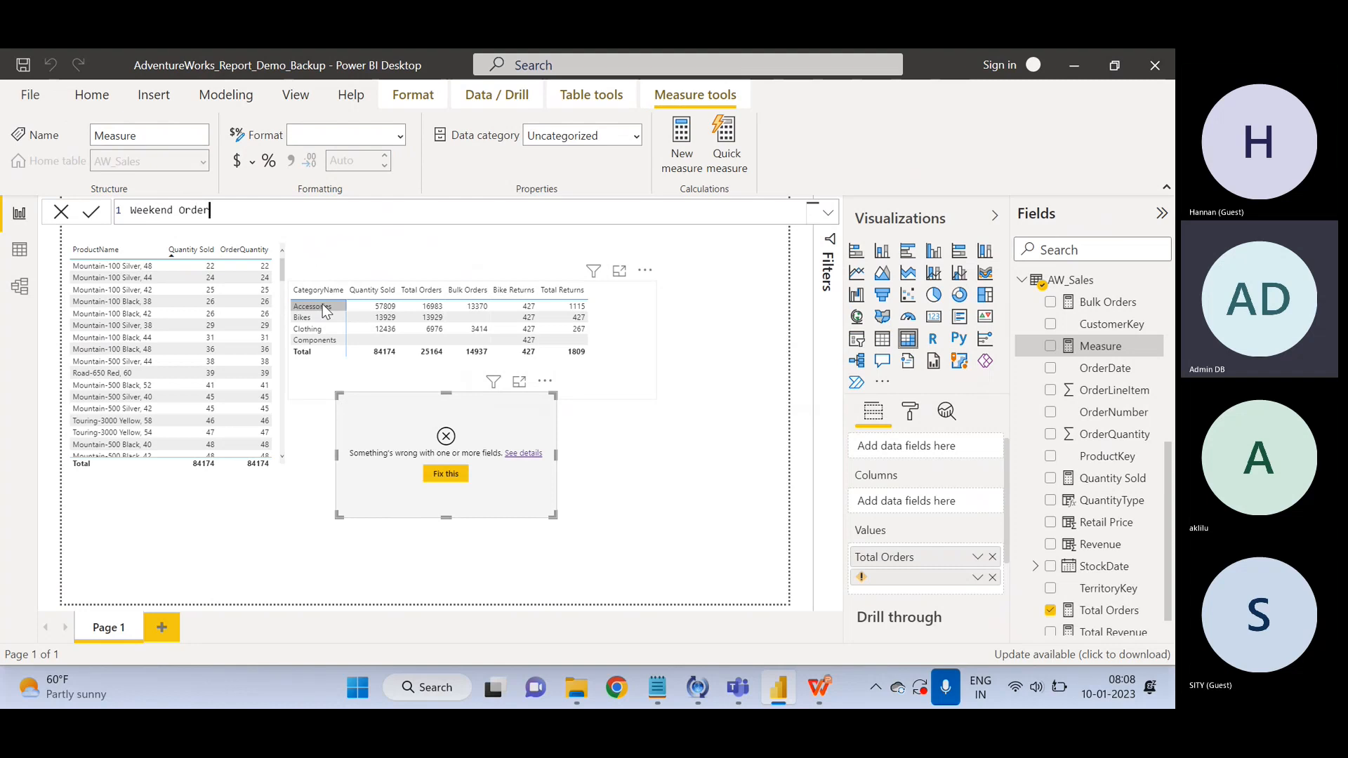
{"action": "type", "text": "s = Cal"}
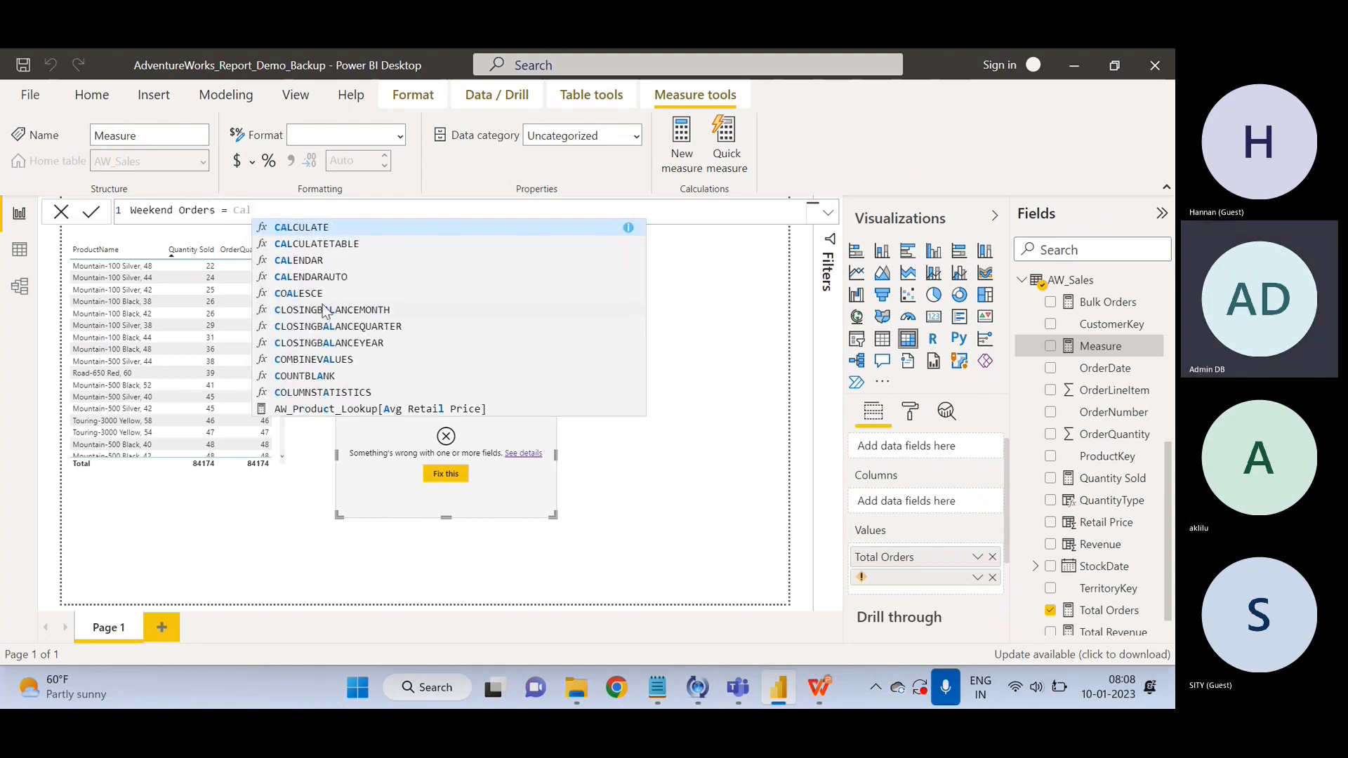
{"action": "key", "text": "Tab"}
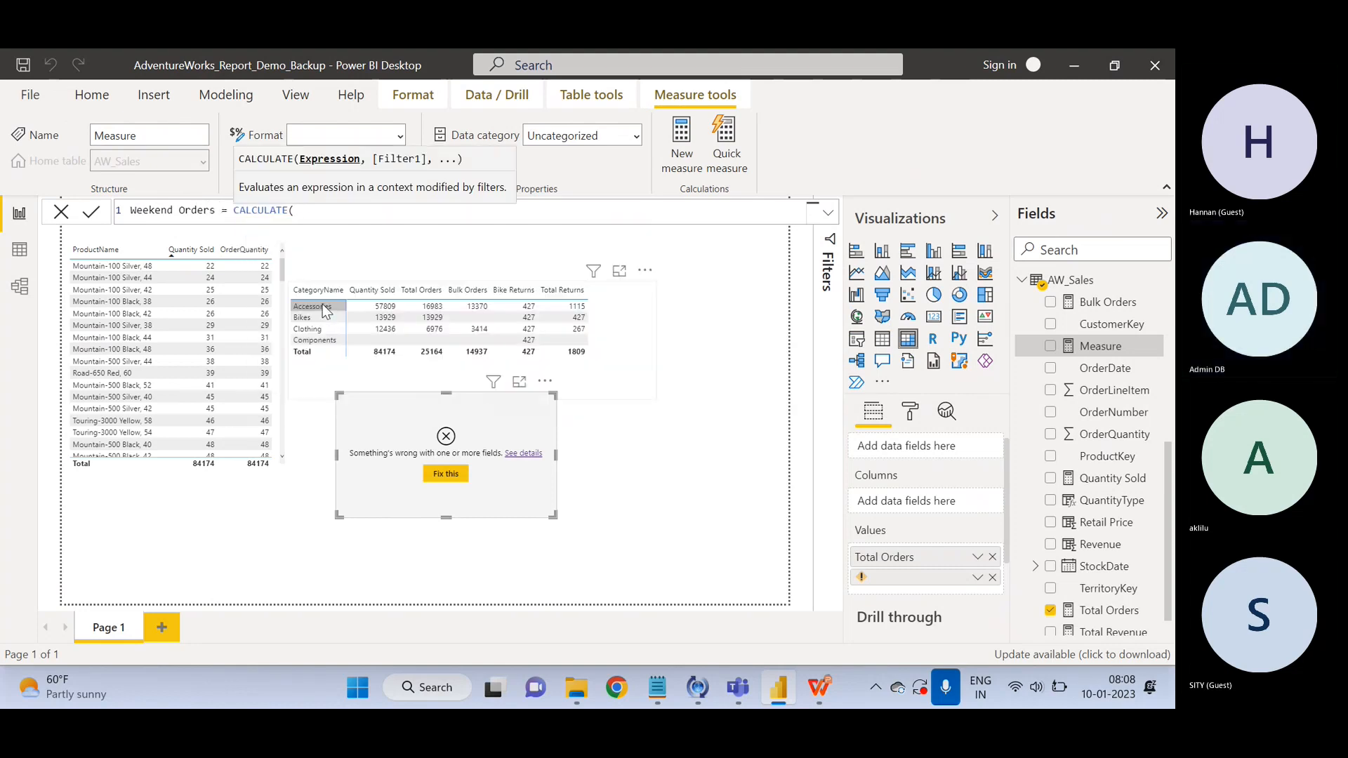
Insert the [Total Orders] measure as the CALCULATE expression in the AW_Sales Weekend Orders formula.
{"action": "type", "text": "Tot"}
{"action": "key", "text": "Down"}
{"action": "key", "text": "Down"}
{"action": "key", "text": "Down"}
{"action": "key", "text": "Down"}
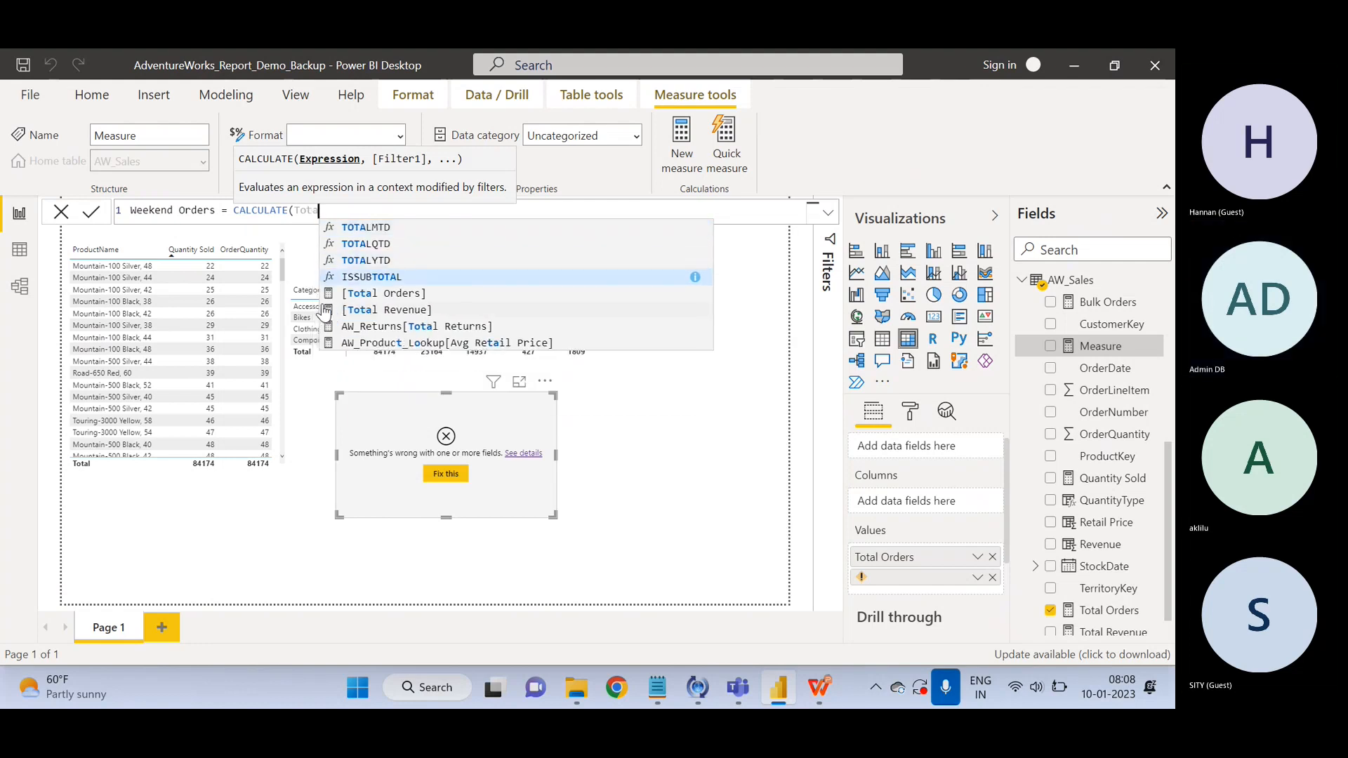
{"action": "key", "text": "Tab"}
{"action": "type", "text": ","}
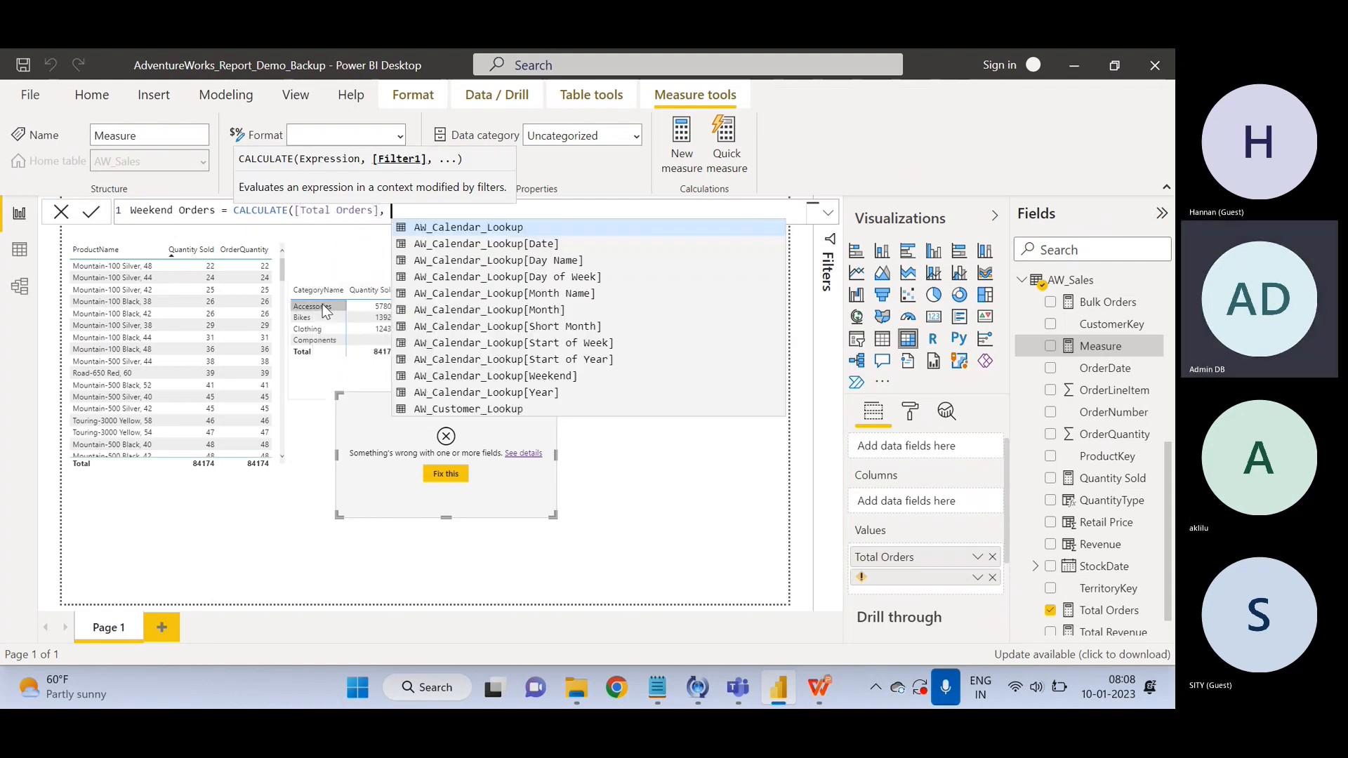
Add the filter AW_Calendar_Lookup[Weekend] = "Weekend" to the CALCULATE formula and commit the AW_Sales measure.
{"action": "key", "text": "Down"}
{"action": "key", "text": "Down"}
{"action": "key", "text": "Down"}
{"action": "key", "text": "Down"}
{"action": "key", "text": "Down"}
{"action": "key", "text": "Down"}
{"action": "key", "text": "Down"}
{"action": "key", "text": "Down"}
{"action": "key", "text": "Down"}
{"action": "key", "text": "Down"}
{"action": "key", "text": "Down"}
{"action": "key", "text": "Down"}
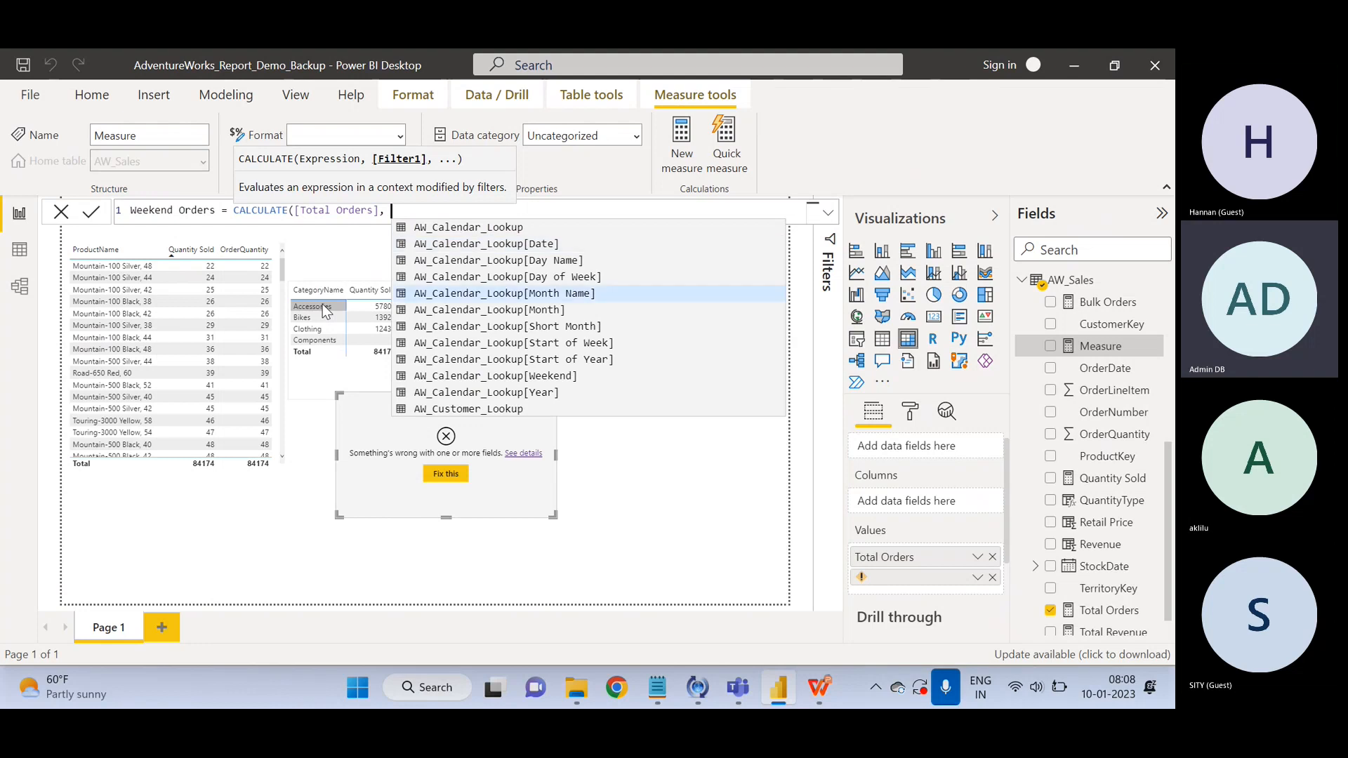
{"action": "key", "text": "Up"}
{"action": "key", "text": "Up"}
{"action": "key", "text": "Up"}
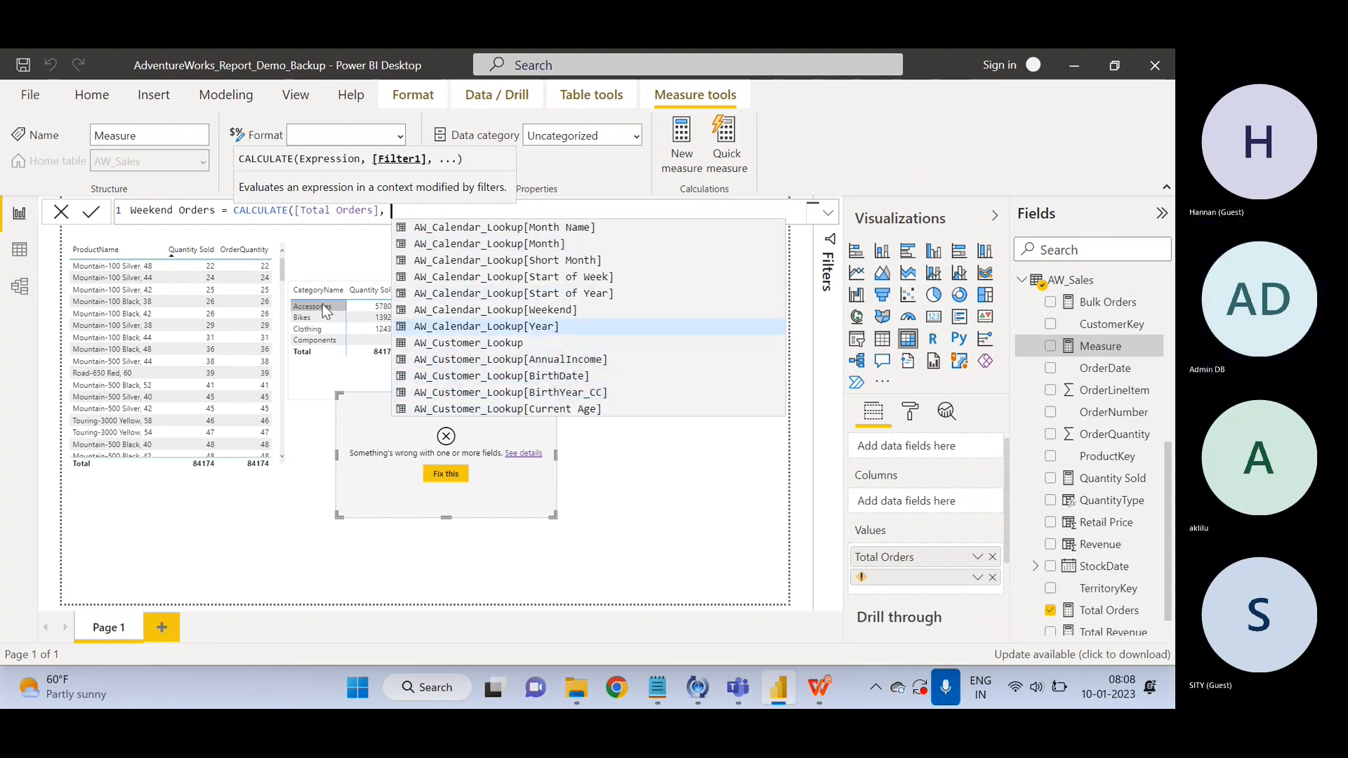
{"action": "key", "text": "Tab"}
{"action": "type", "text": "="}
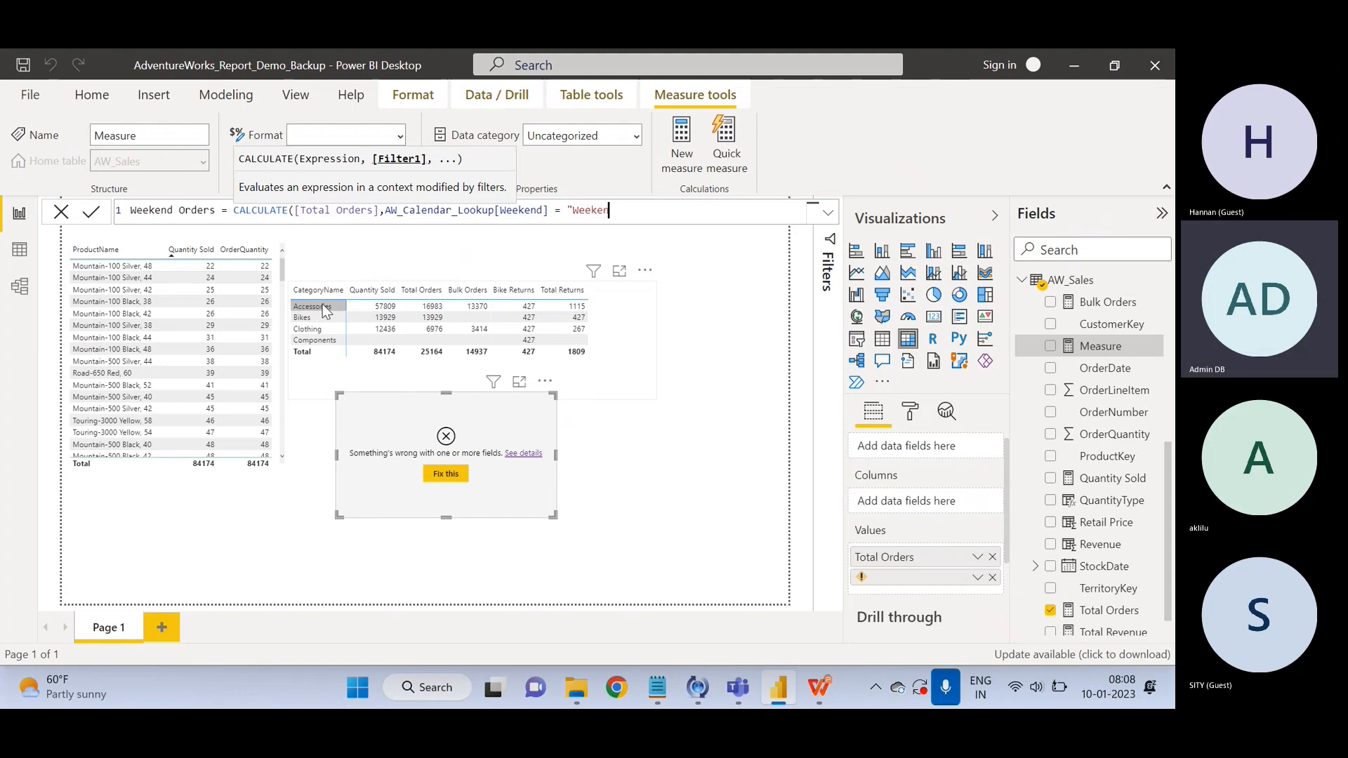
{"action": "type", "text": " \"Weekend\")"}
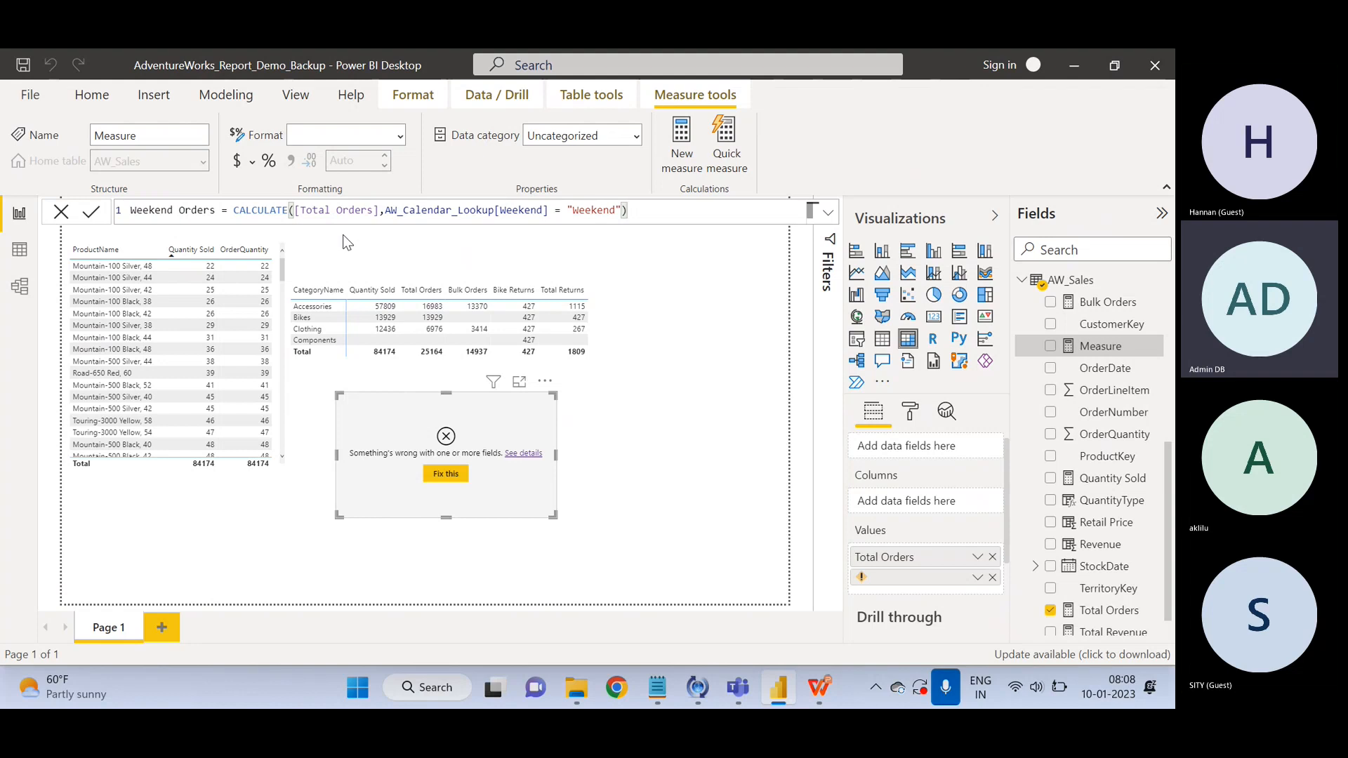
{"action": "key", "text": "Return"}
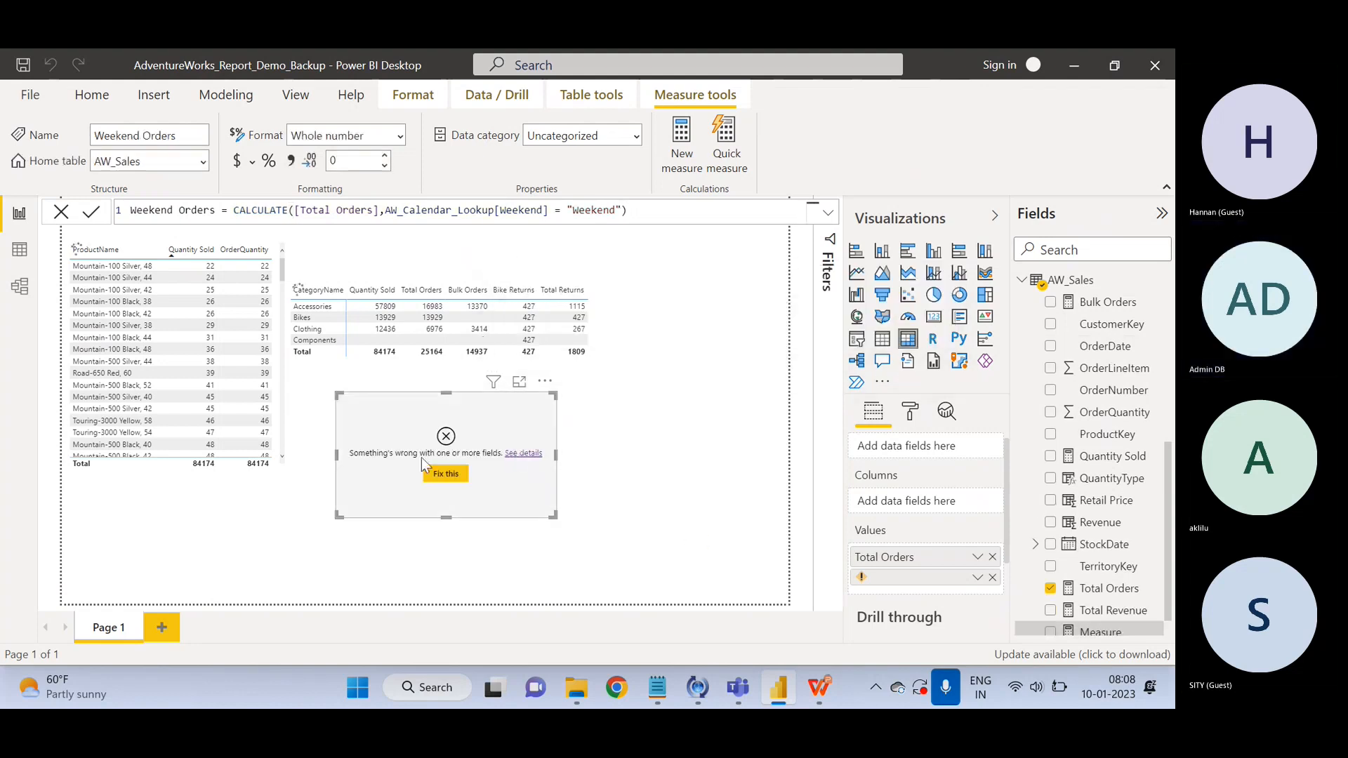
Remove the broken field from the new matrix's values and add the Weekend Orders measure from AW_Sales.
{"action": "left_click", "coordinate": [993, 578]}
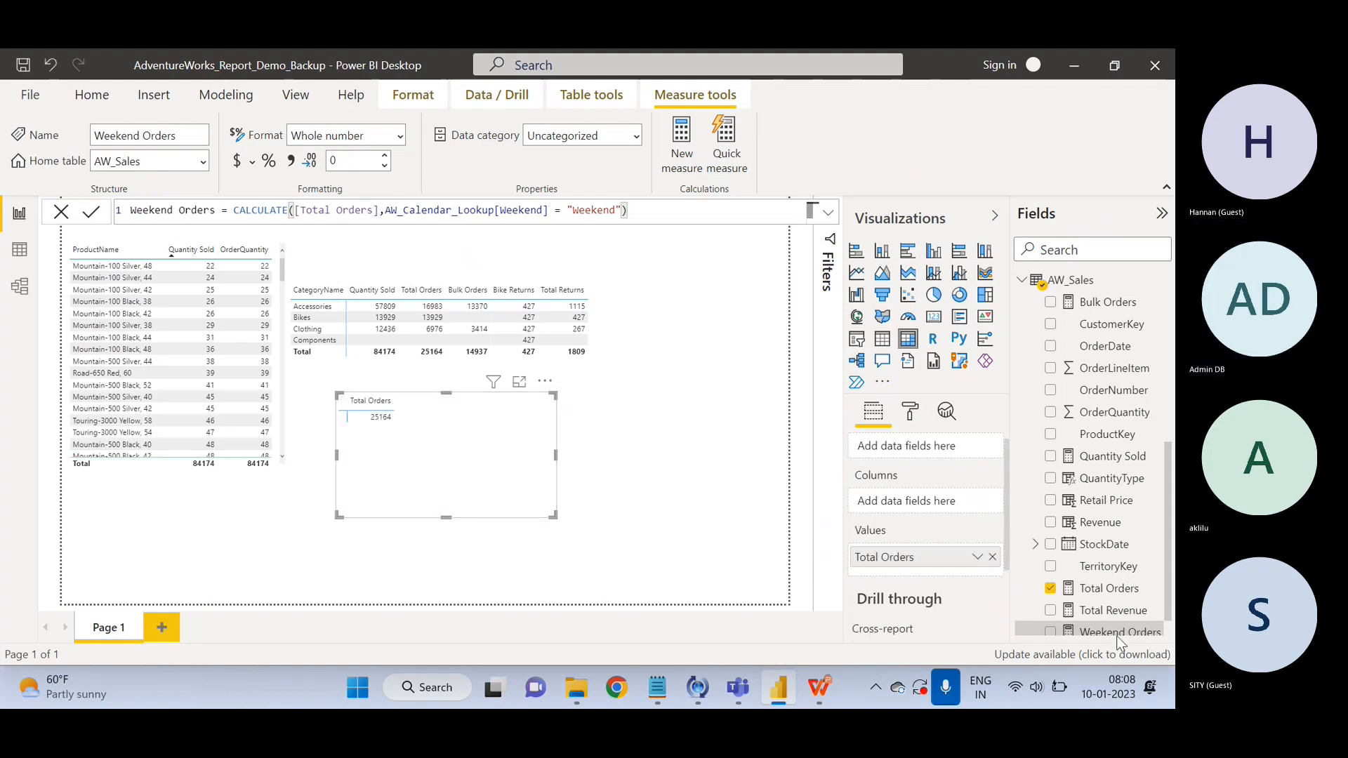
{"action": "left_click_drag", "start_coordinate": [1116, 632], "coordinate": [931, 574]}
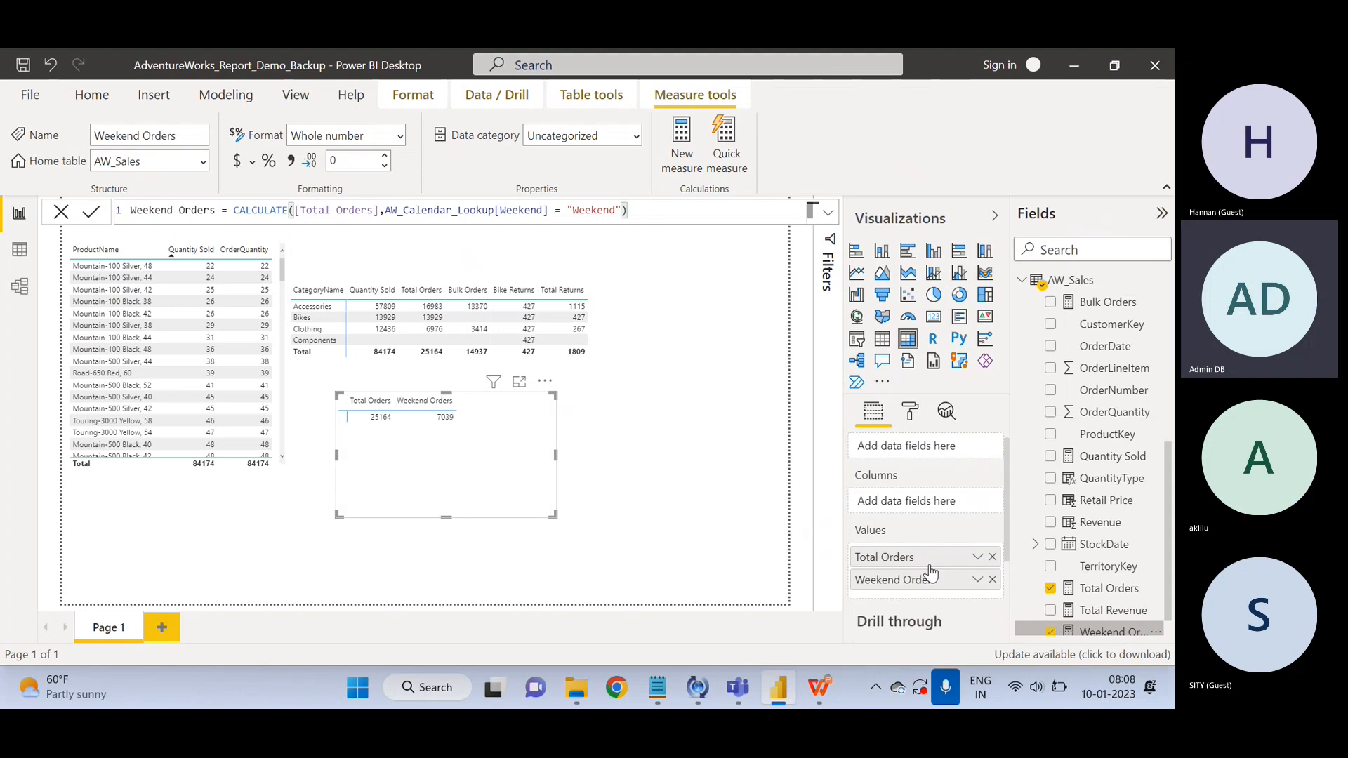
{"action": "left_click_drag", "start_coordinate": [1165, 478], "coordinate": [1161, 317]}
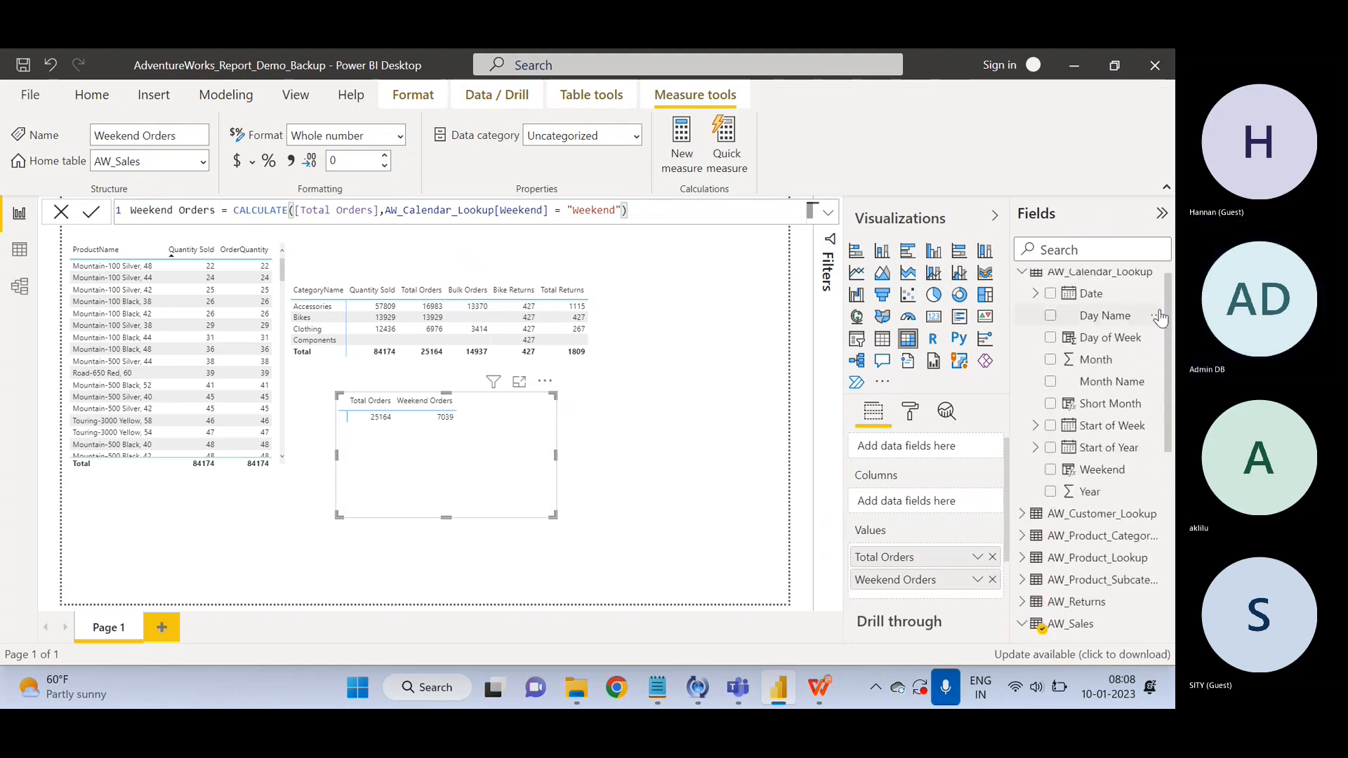
Add CategoryName from the product categories table to the rows of the Weekend Orders matrix and shrink the matrix to fit its data.
{"action": "left_click", "coordinate": [1022, 272]}
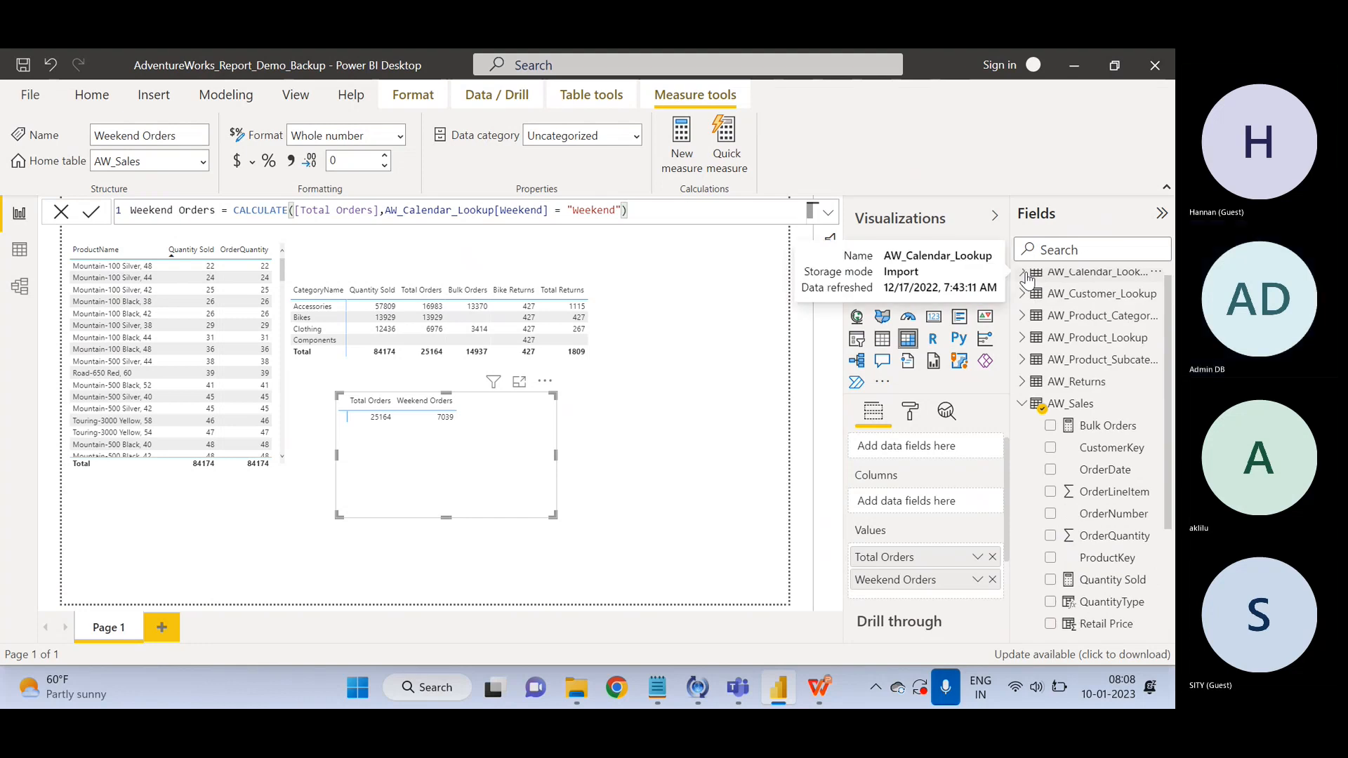
{"action": "left_click", "coordinate": [1022, 316]}
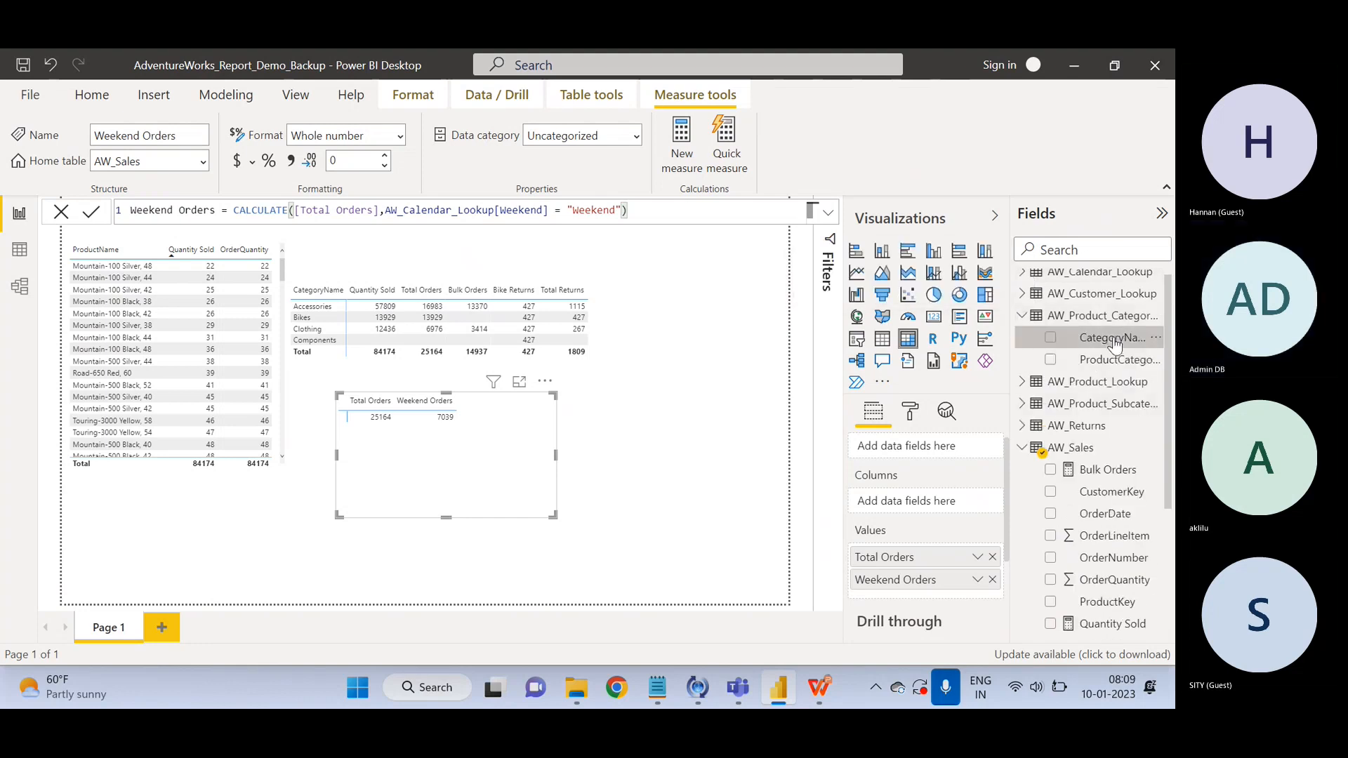
{"action": "left_click_drag", "start_coordinate": [1116, 345], "coordinate": [918, 451]}
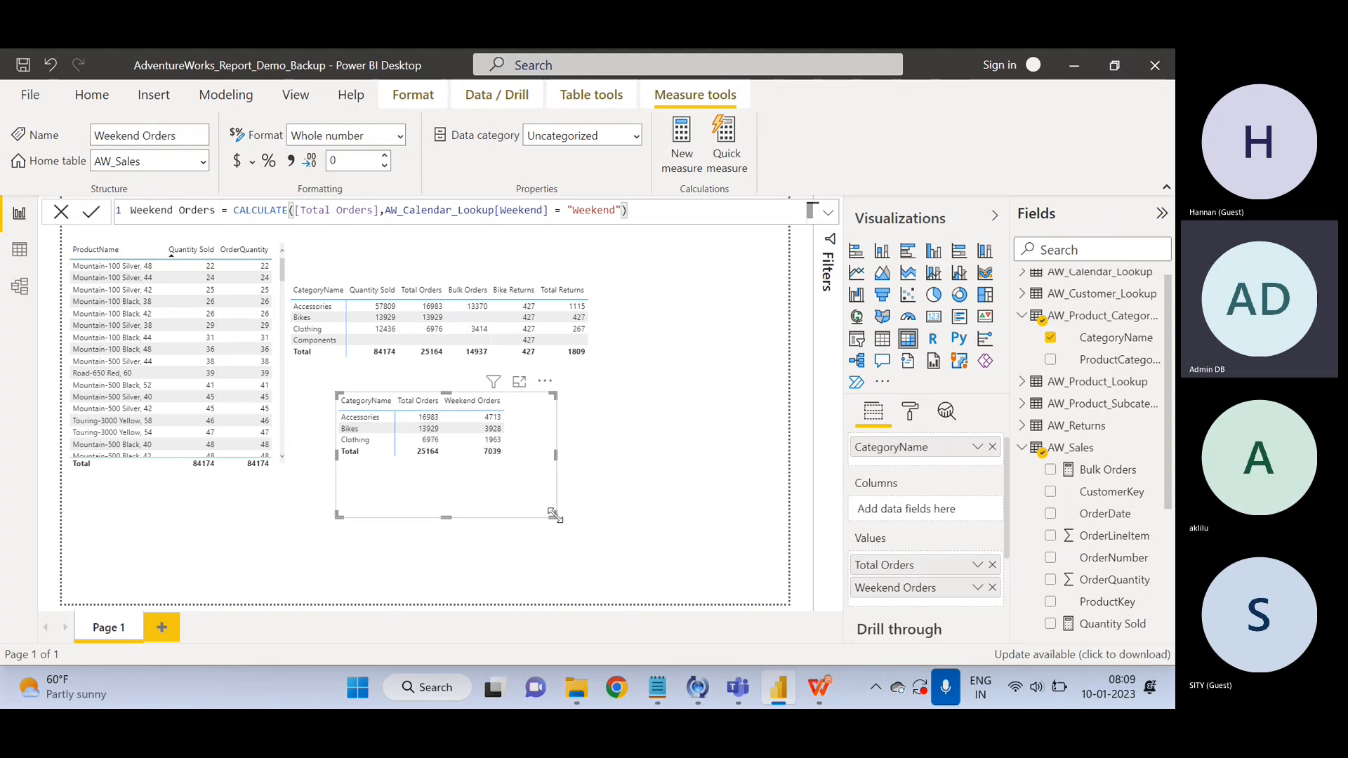
{"action": "left_click_drag", "start_coordinate": [547, 504], "coordinate": [524, 480]}
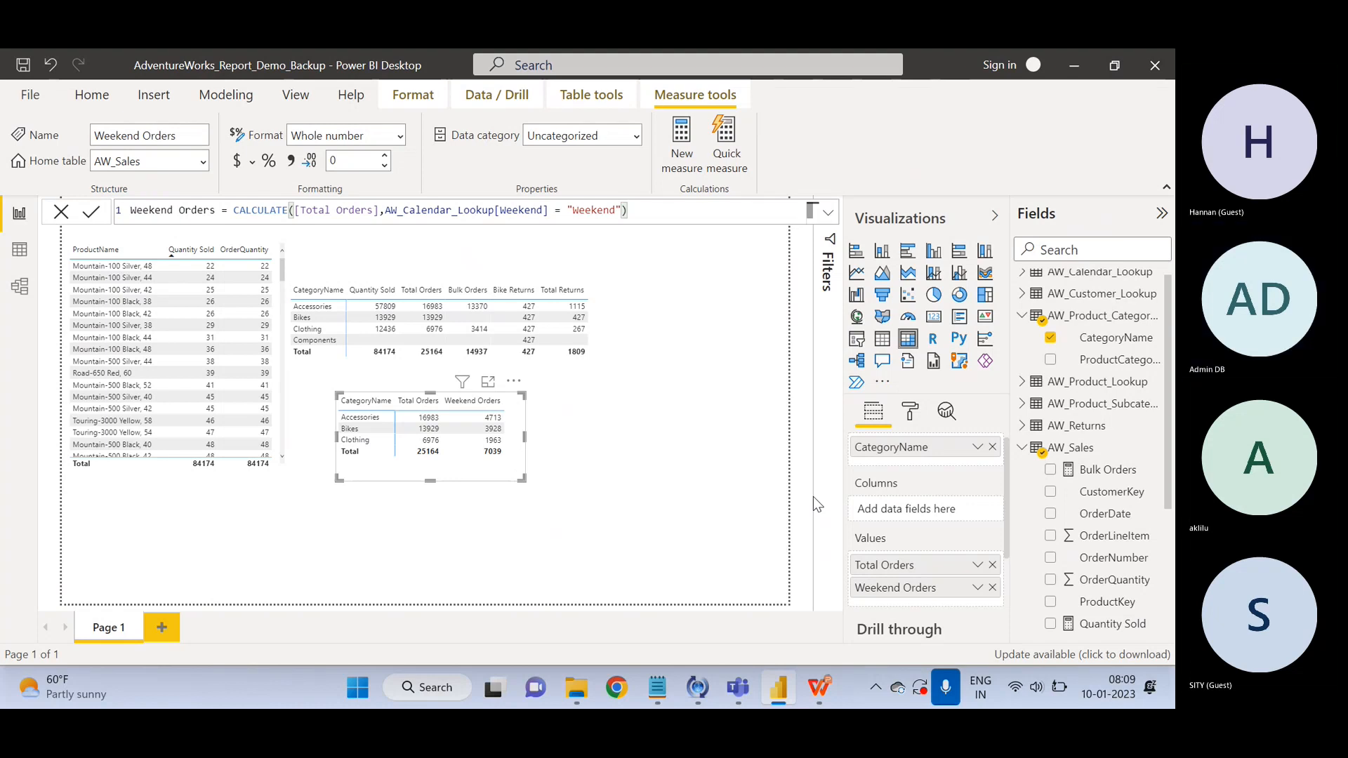
{"action": "left_click", "coordinate": [609, 482]}
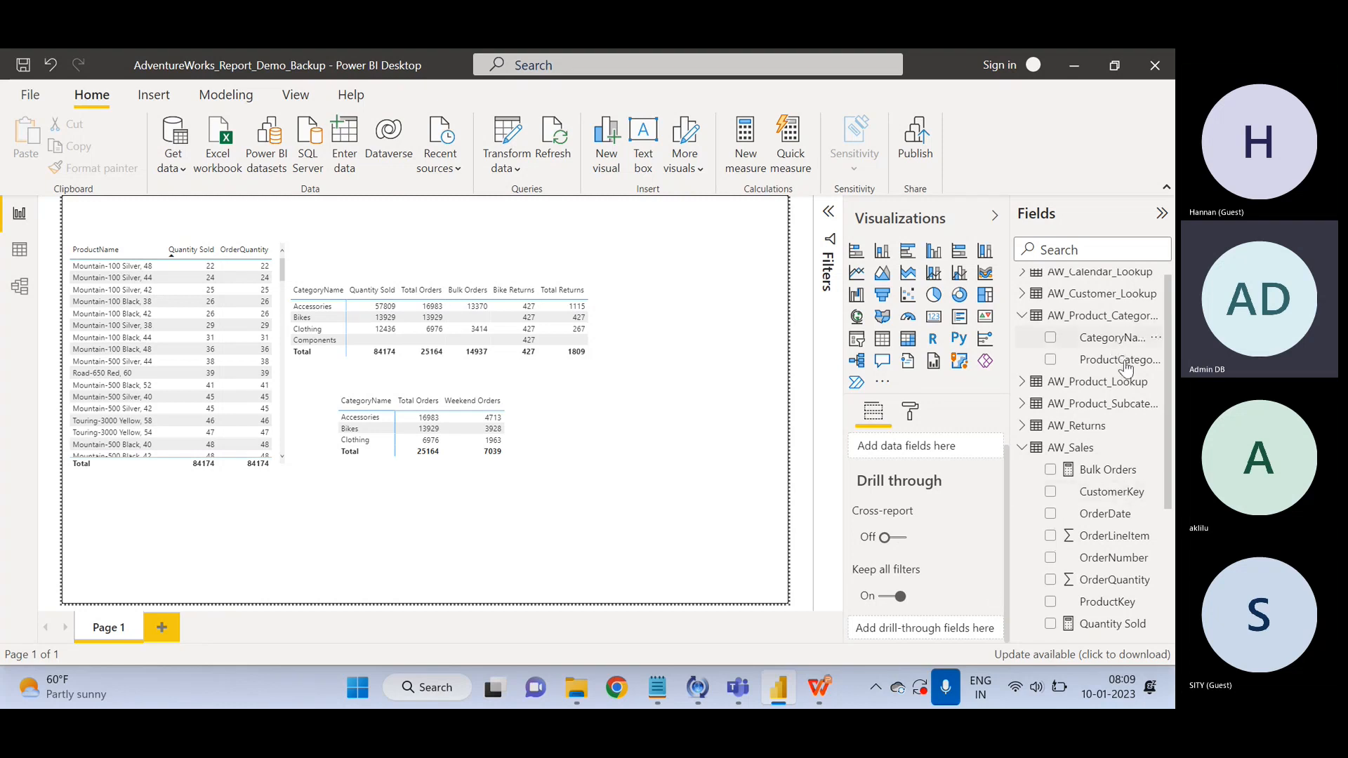
Review the CALCULATE formula of the Bulk Orders measure in the AW_Sales table.
{"action": "left_click", "coordinate": [1122, 471]}
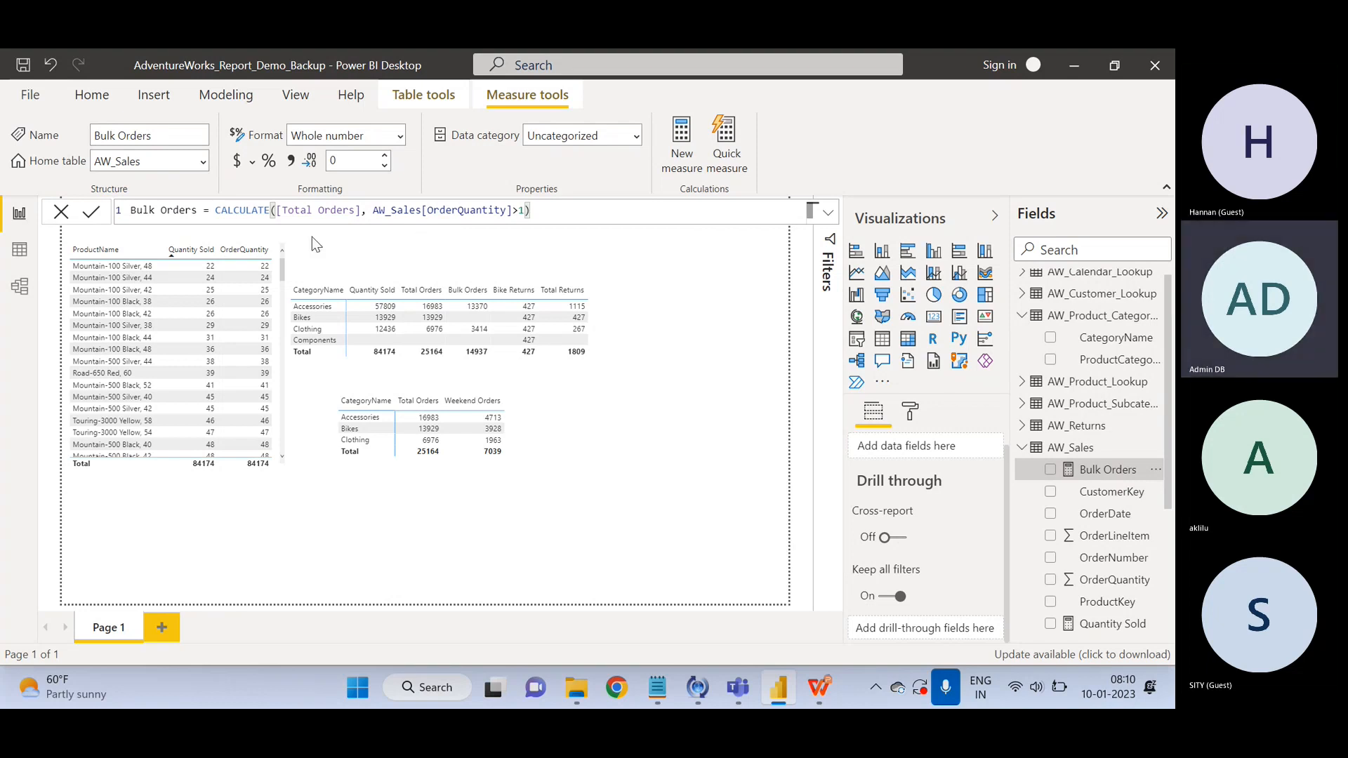
{"action": "left_click_drag", "start_coordinate": [211, 210], "coordinate": [554, 217]}
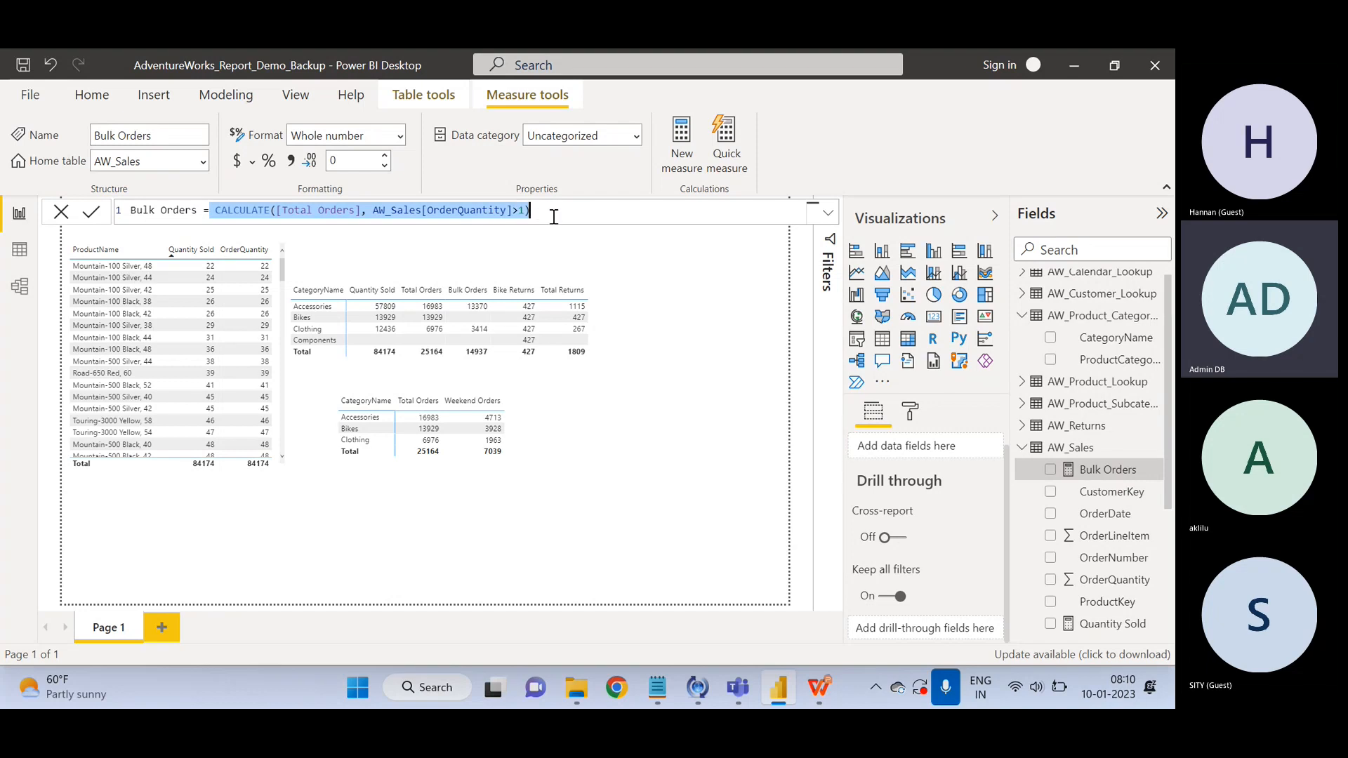
{"action": "left_click", "coordinate": [593, 482]}
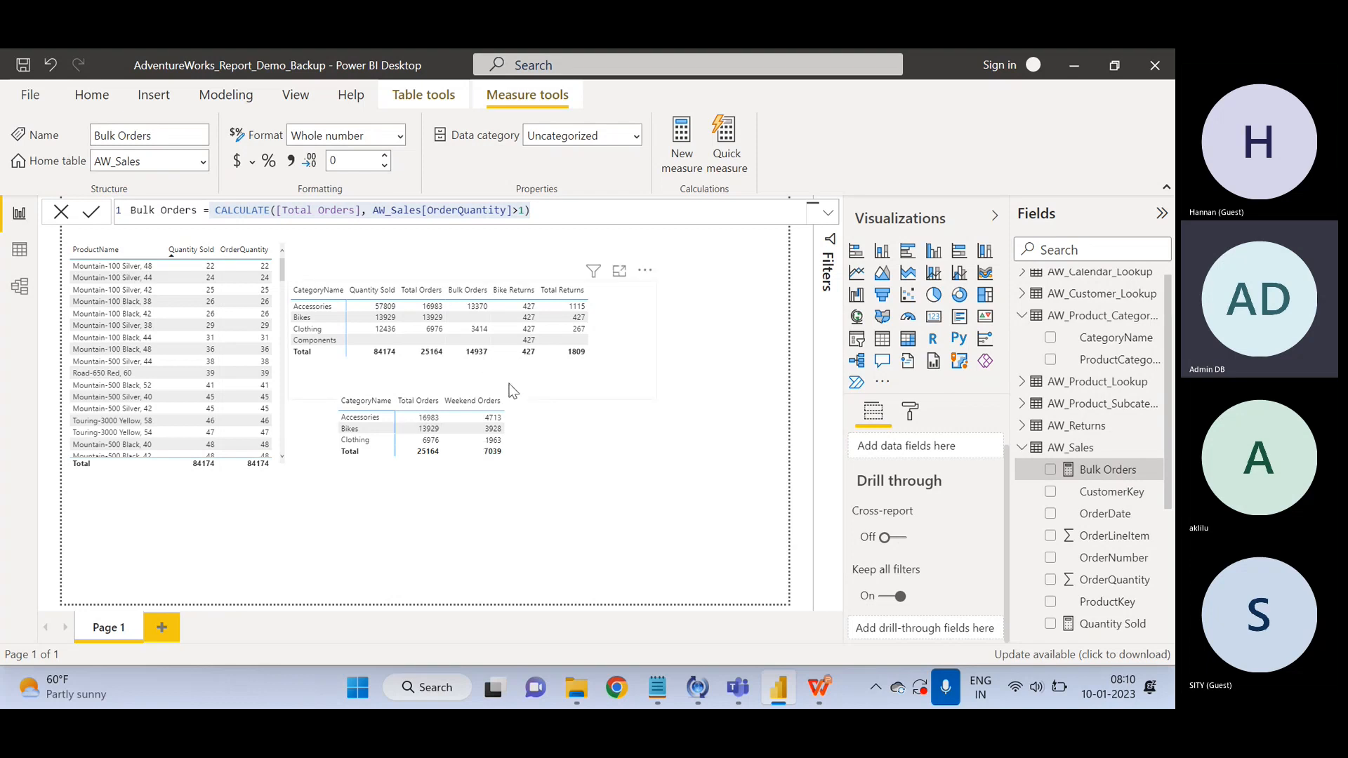
{"action": "left_click", "coordinate": [580, 470]}
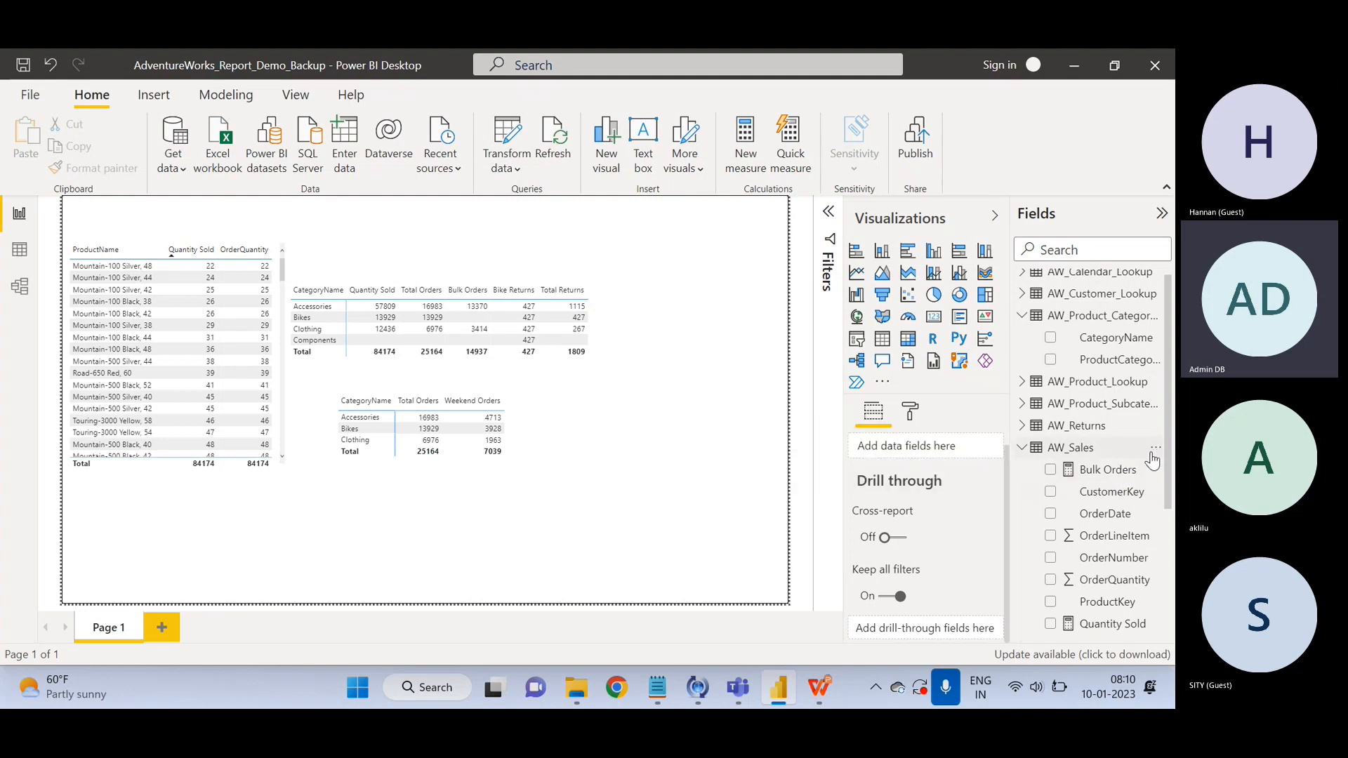
Create a new measure in the AW_Sales table and look up the SUM and COUNT functions in its formula.
{"action": "left_click", "coordinate": [1154, 449]}
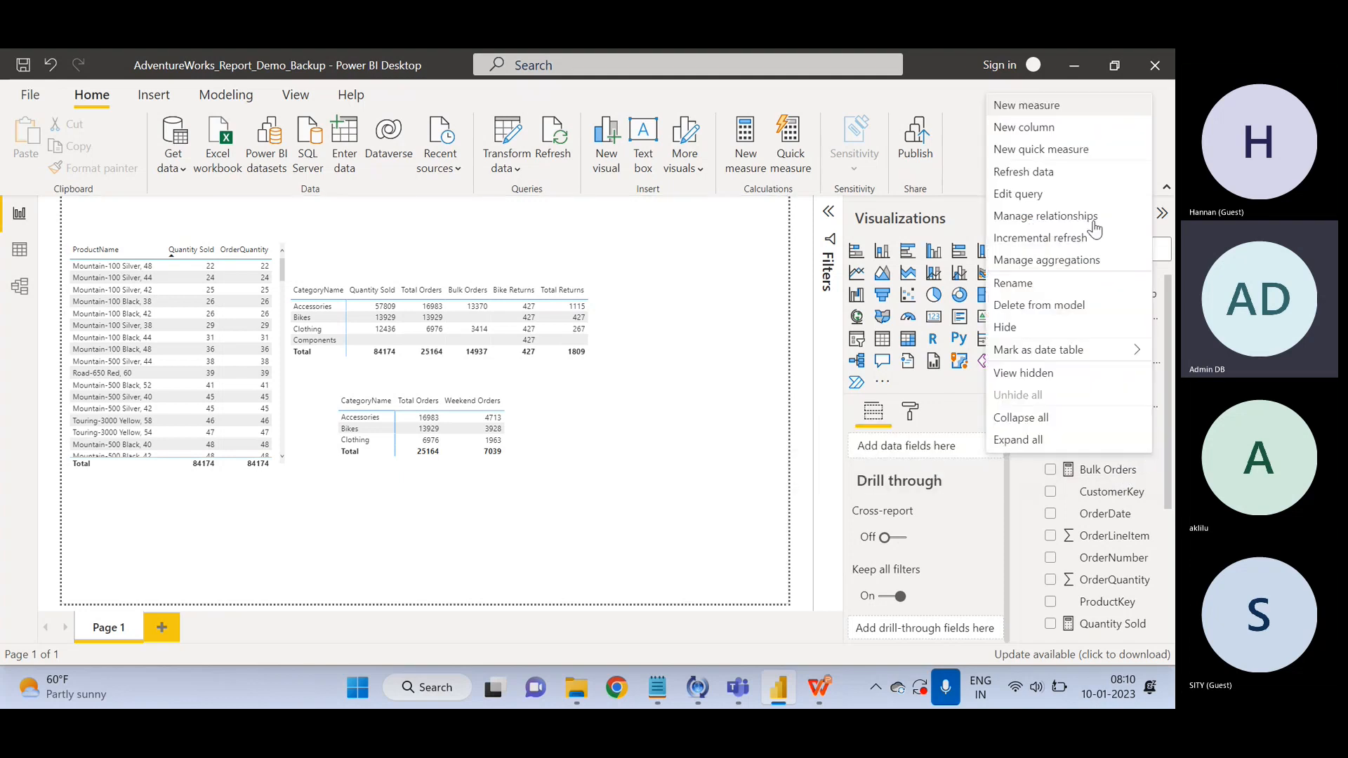
{"action": "left_click", "coordinate": [1051, 105]}
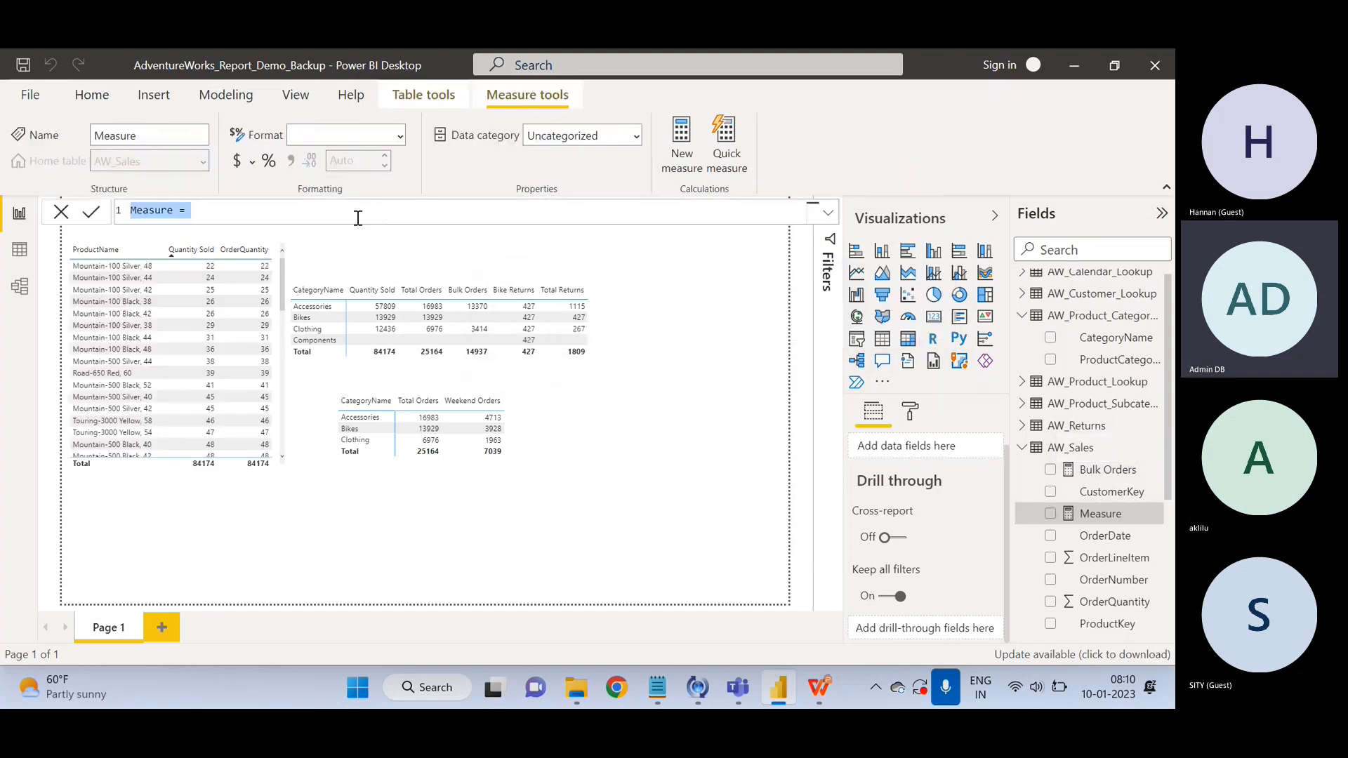
{"action": "type", "text": "SUM"}
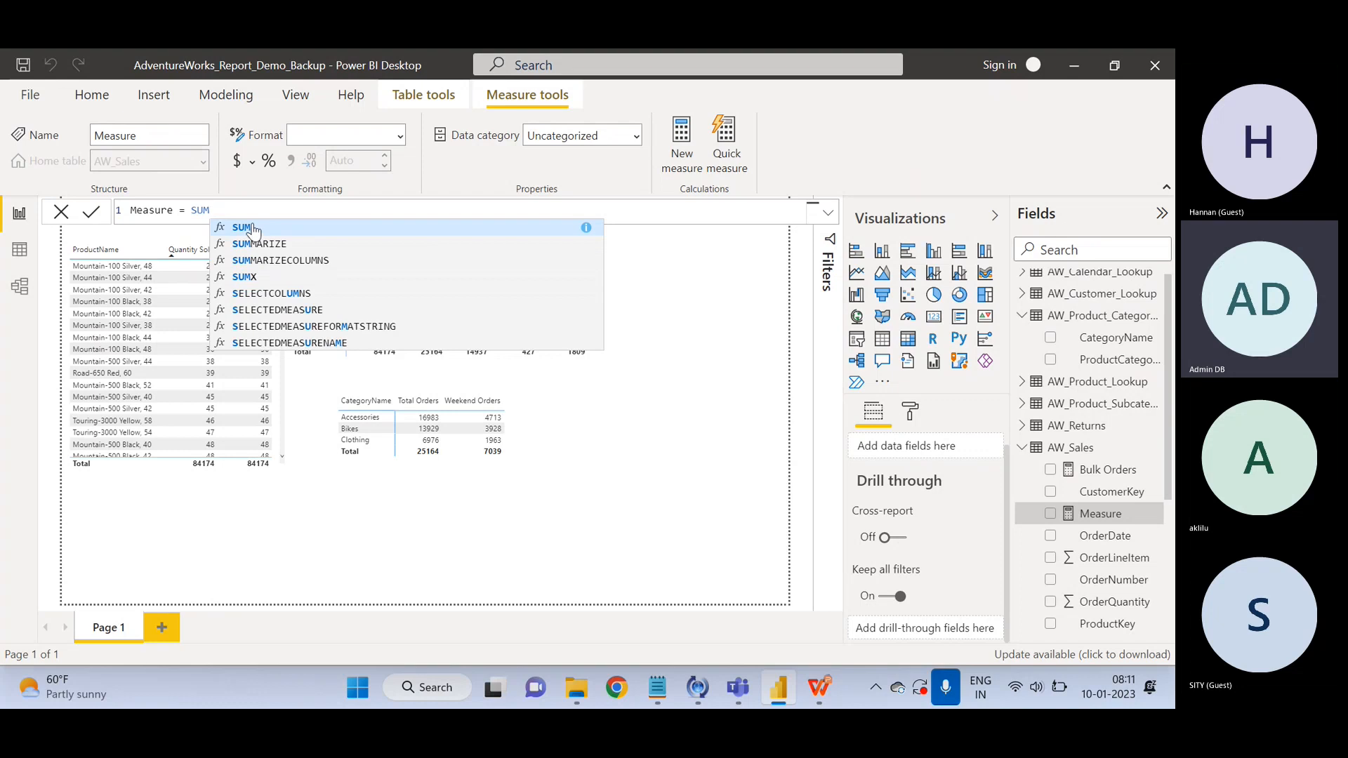
{"action": "key", "text": "BackSpace"}
{"action": "key", "text": "BackSpace"}
{"action": "key", "text": "BackSpace"}
{"action": "type", "text": "COUNT"}
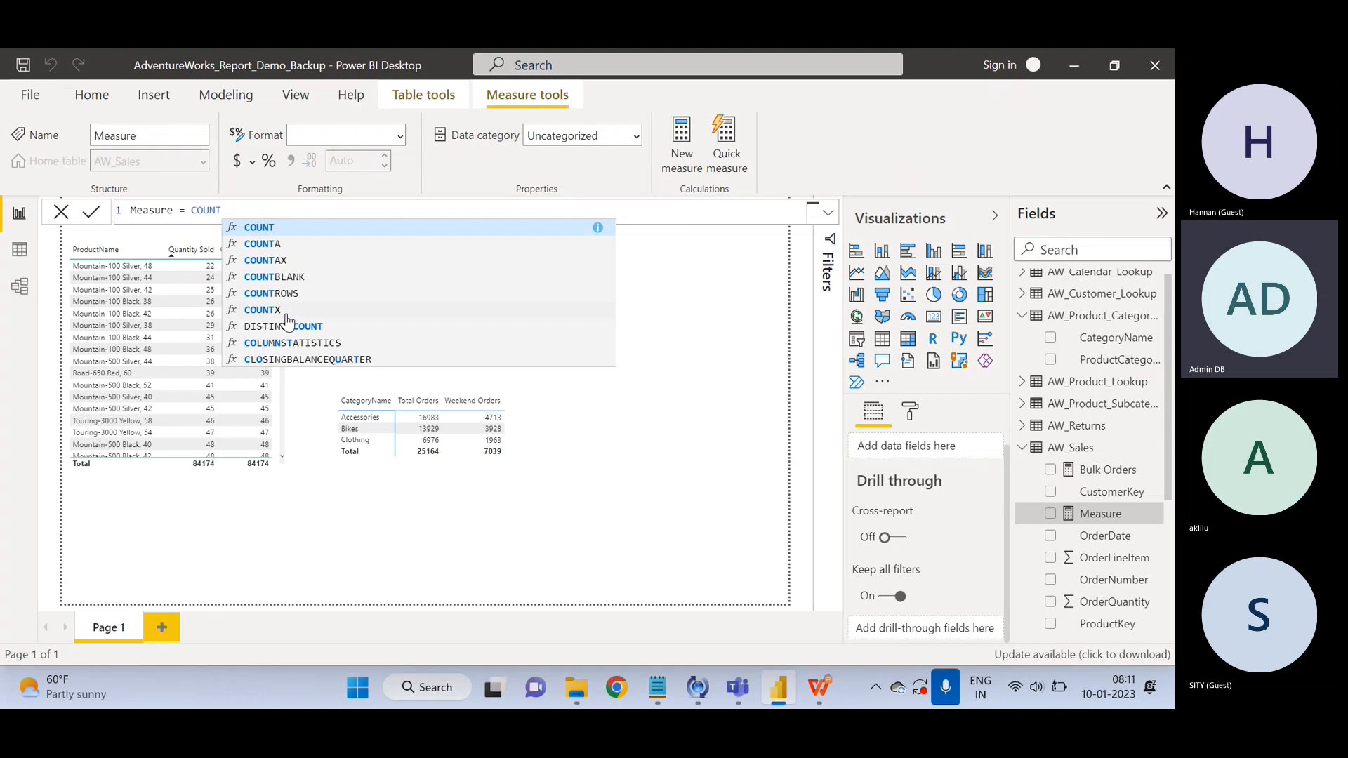
Replace COUNT with "dates" in the measure formula and browse the suggested functions such as DATESMTD and DATESQTD.
{"action": "key", "text": "BackSpace"}
{"action": "key", "text": "BackSpace"}
{"action": "key", "text": "BackSpace"}
{"action": "key", "text": "BackSpace"}
{"action": "key", "text": "BackSpace"}
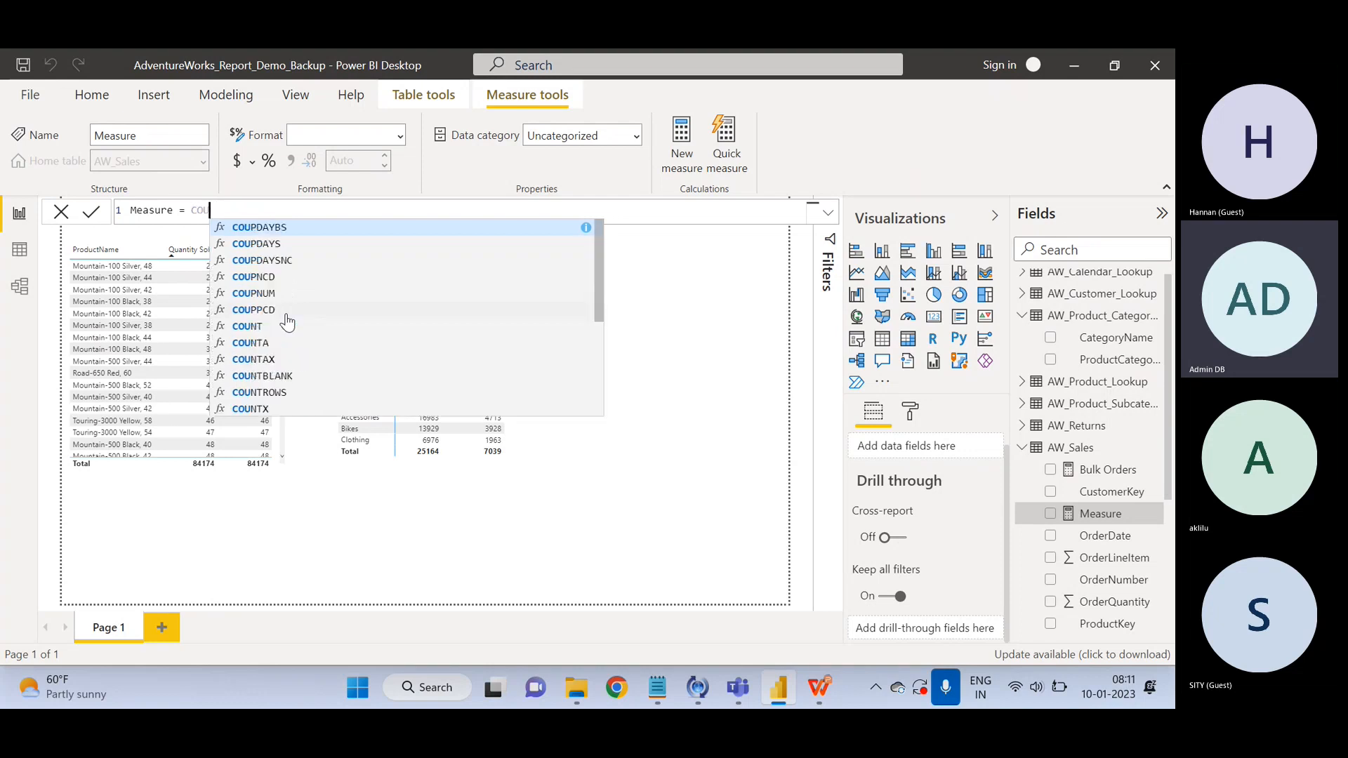
{"action": "type", "text": "dates"}
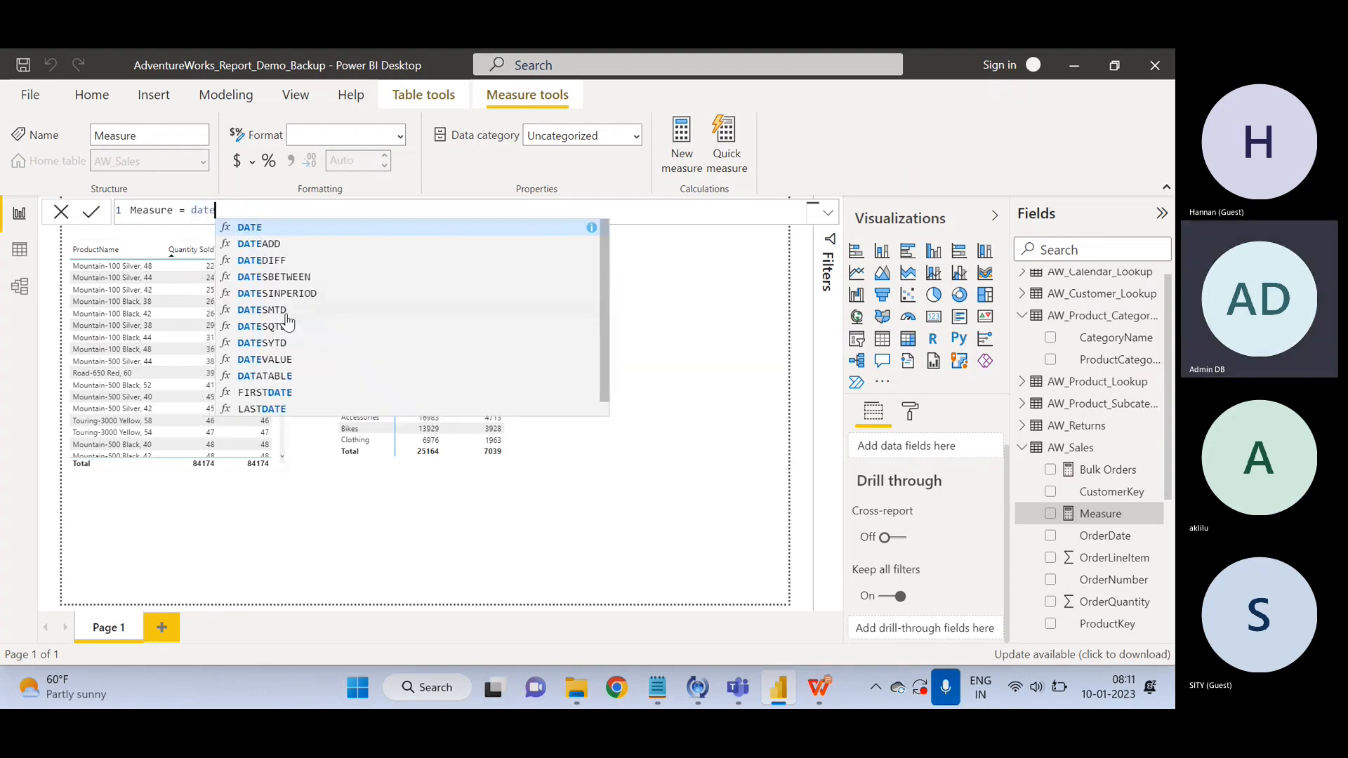
{"action": "key", "text": "Down"}
{"action": "key", "text": "Down"}
{"action": "key", "text": "Down"}
{"action": "key", "text": "Down"}
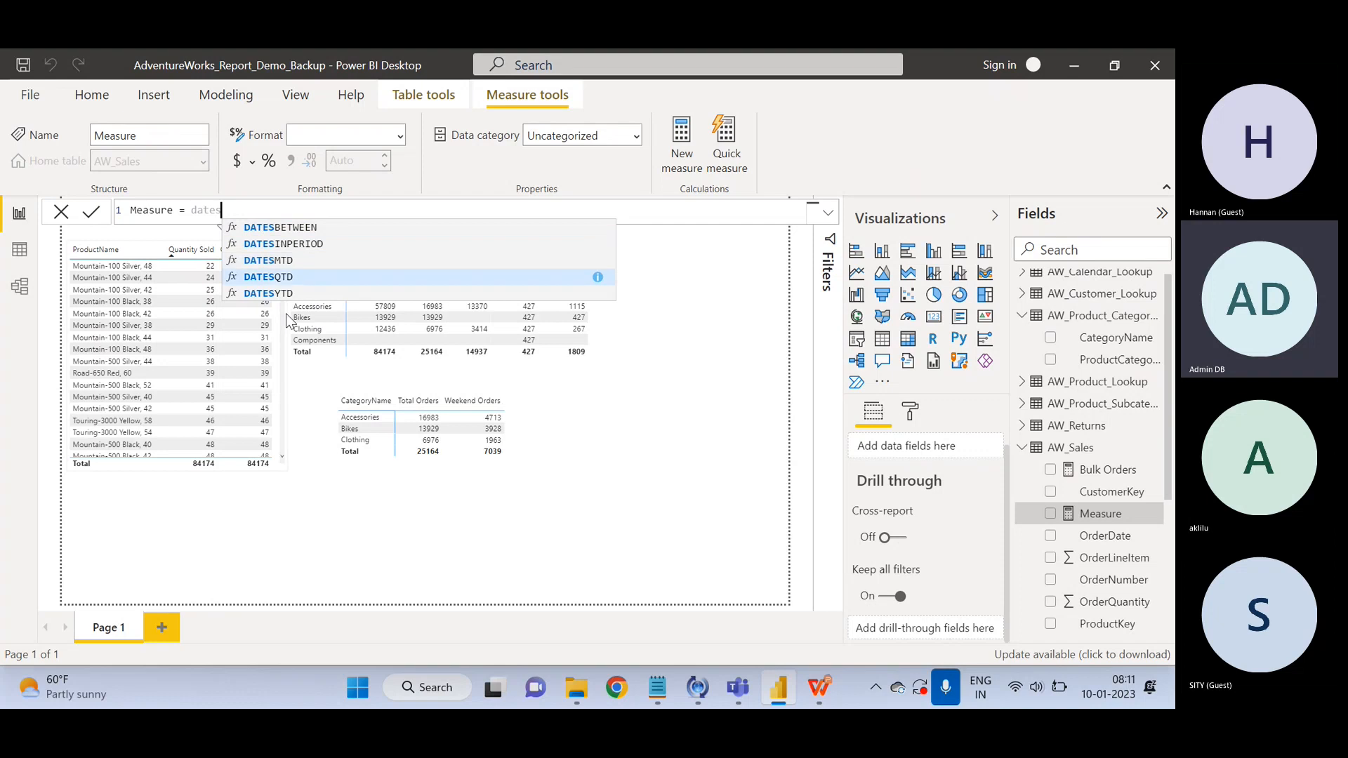
{"action": "key", "text": "Up"}
{"action": "key", "text": "Up"}
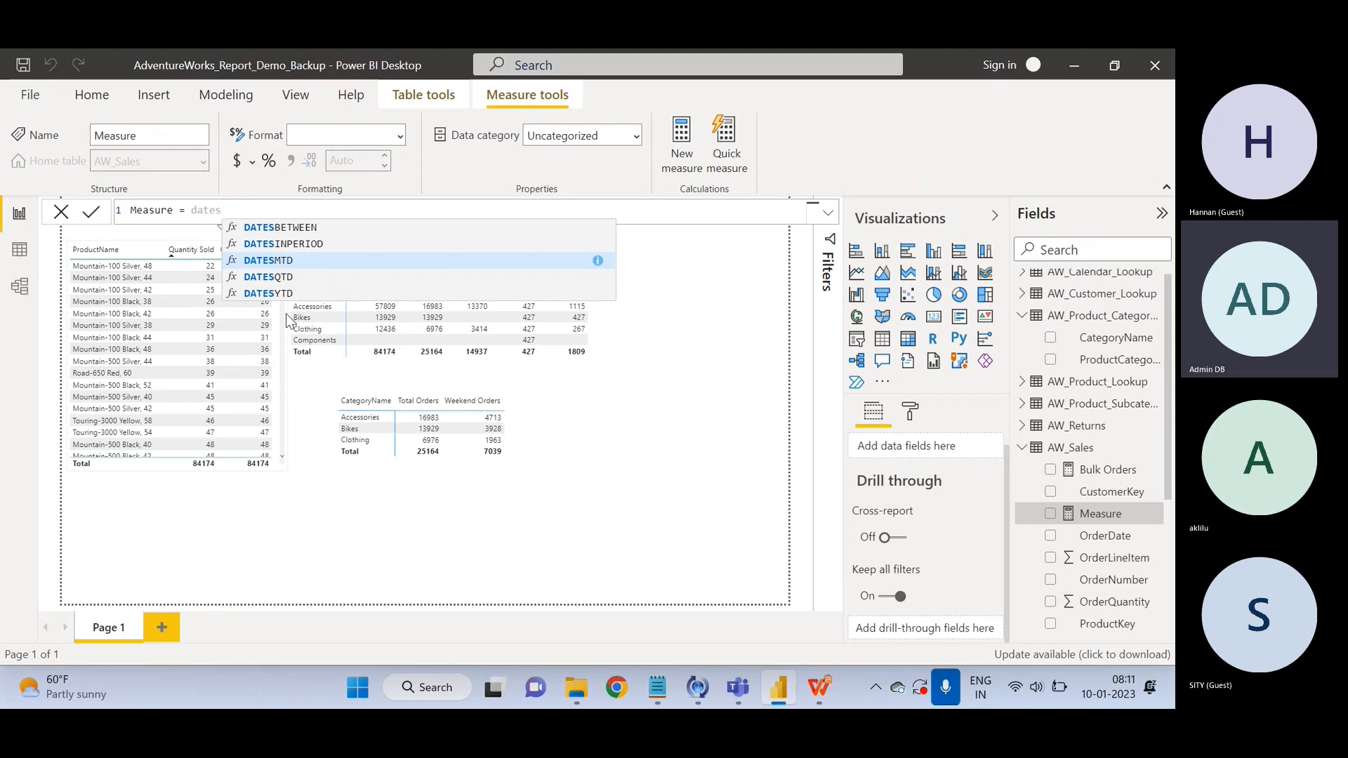
{"action": "type", "text": "AD"}
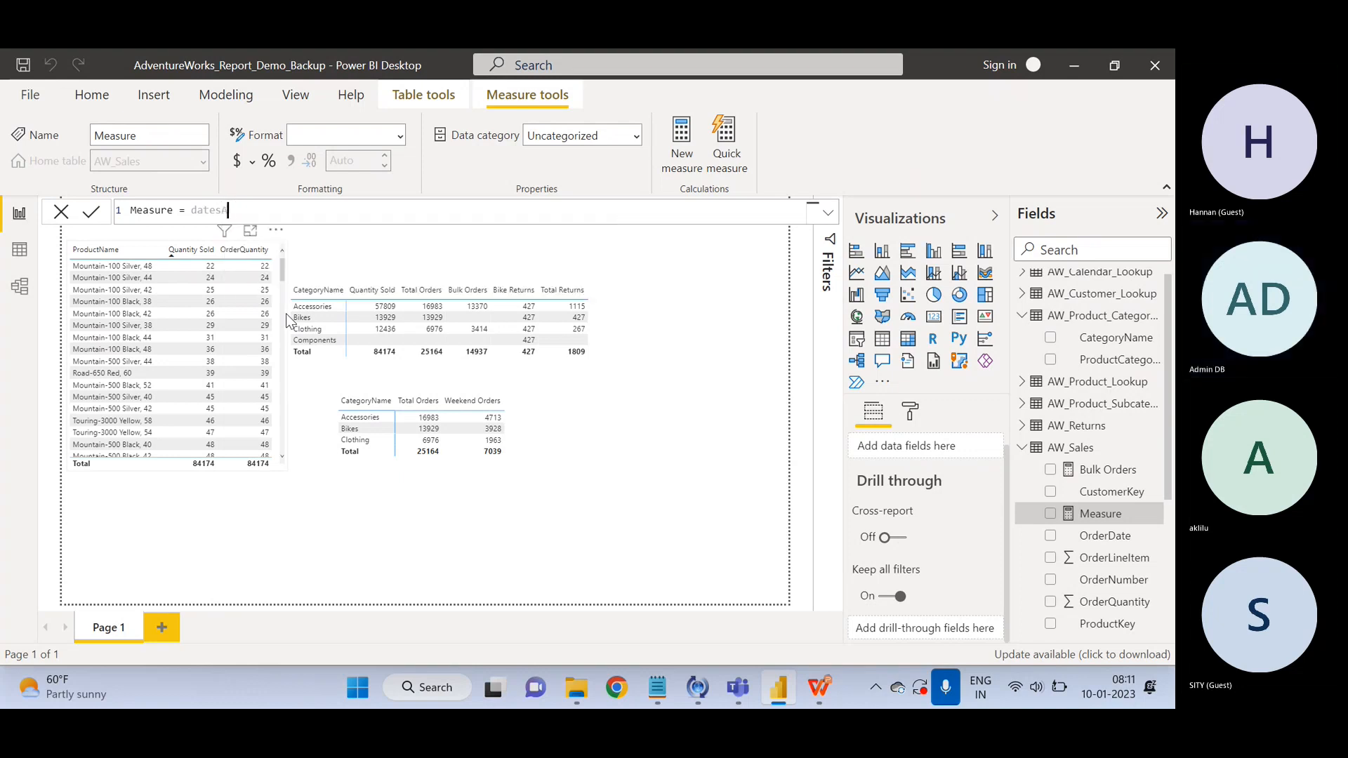
{"action": "key", "text": "BackSpace"}
{"action": "type", "text": "s"}
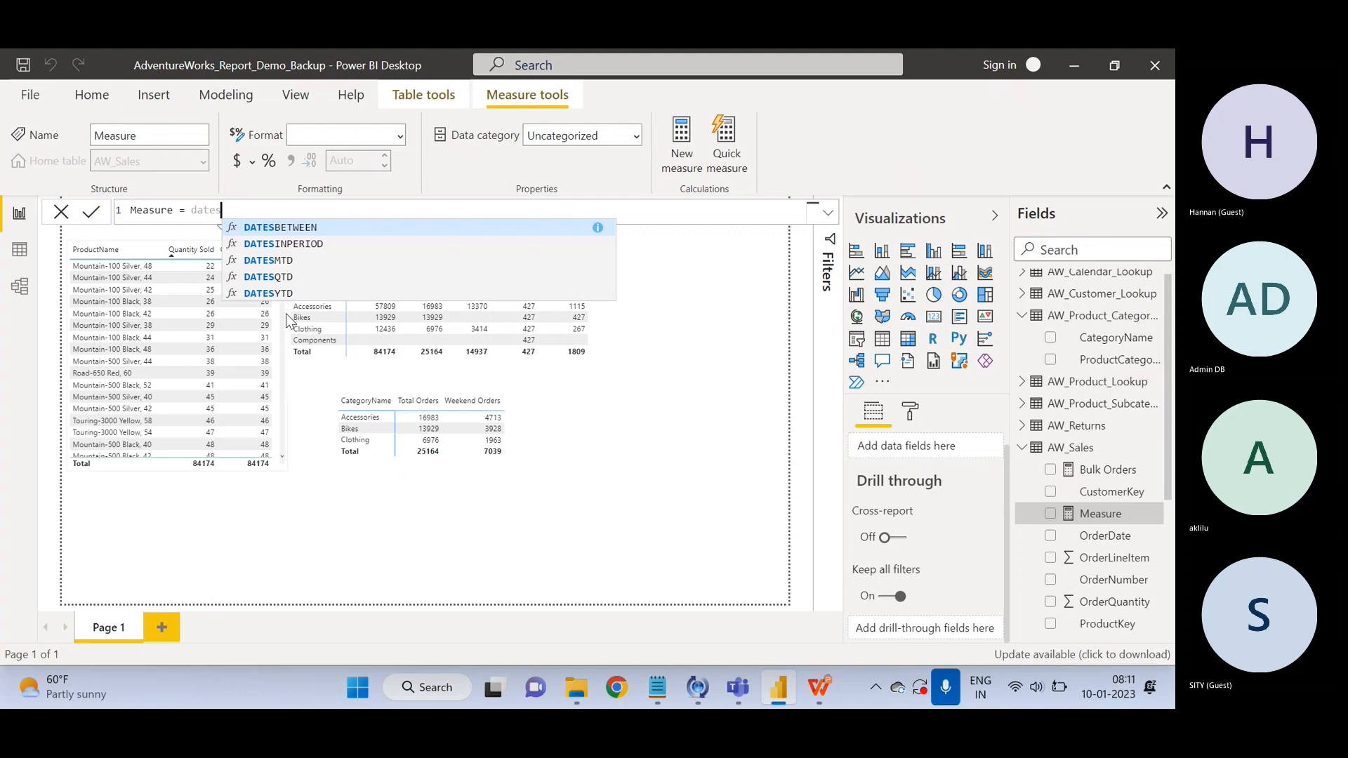
{"action": "key", "text": "Down"}
{"action": "key", "text": "Down"}
{"action": "key", "text": "Up"}
{"action": "key", "text": "Up"}
{"action": "key", "text": "Up"}
{"action": "key", "text": "Up"}
{"action": "key", "text": "Up"}
Shorten the formula entry to "date" and browse suggested functions such as DATEADD, DATEDIFF and DATEVALUE.
{"action": "key", "text": "BackSpace"}
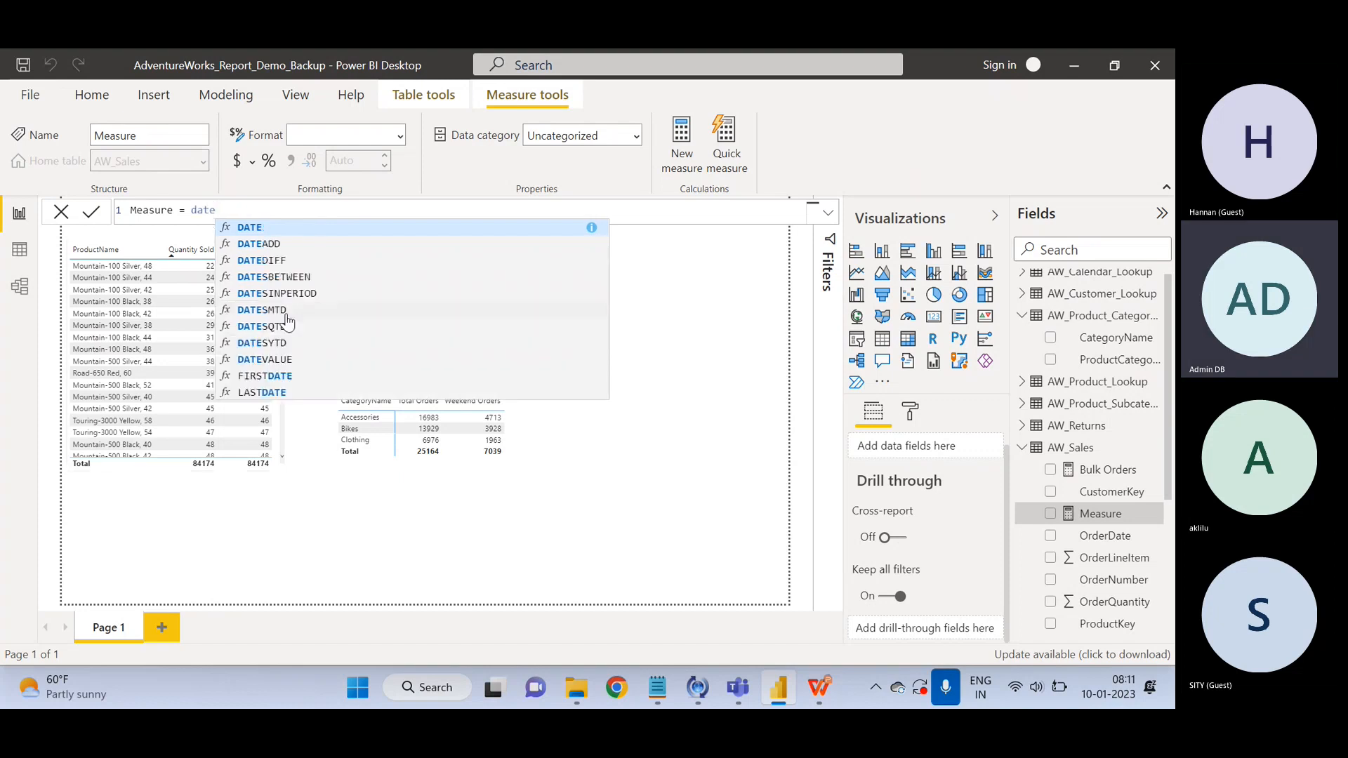
{"action": "key", "text": "Down"}
{"action": "key", "text": "Down"}
{"action": "key", "text": "Down"}
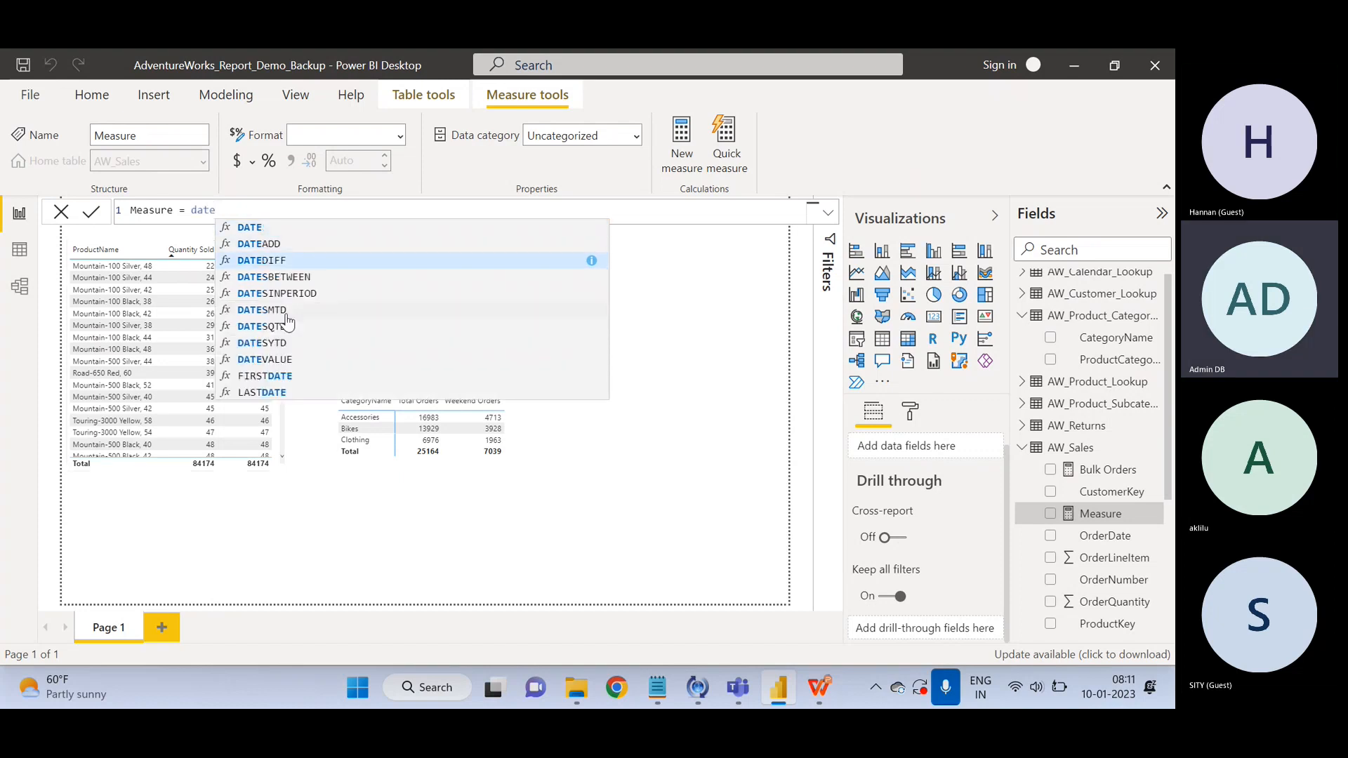
{"action": "key", "text": "Up"}
{"action": "key", "text": "Up"}
{"action": "key", "text": "Up"}
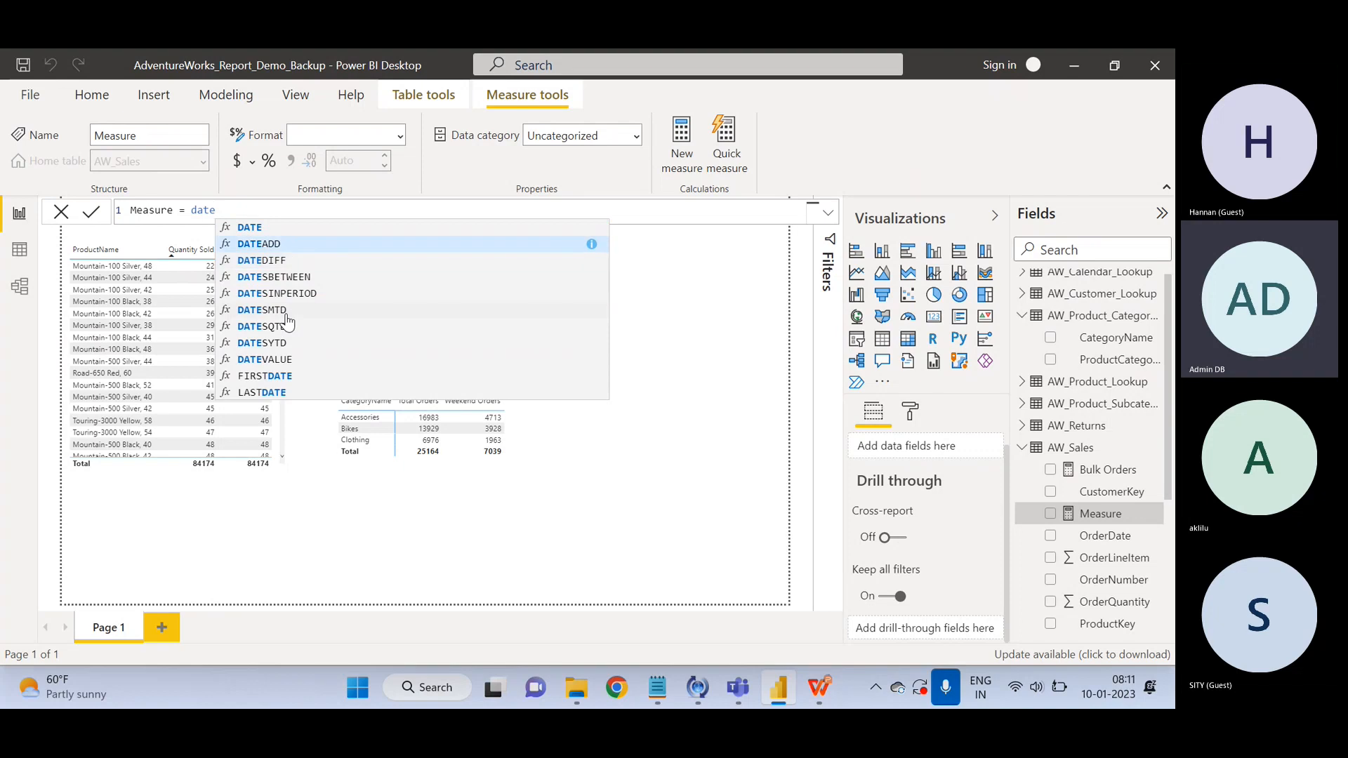
{"action": "key", "text": "Down"}
{"action": "key", "text": "Down"}
{"action": "key", "text": "Down"}
{"action": "key", "text": "Down"}
{"action": "key", "text": "Down"}
{"action": "key", "text": "Down"}
{"action": "key", "text": "Down"}
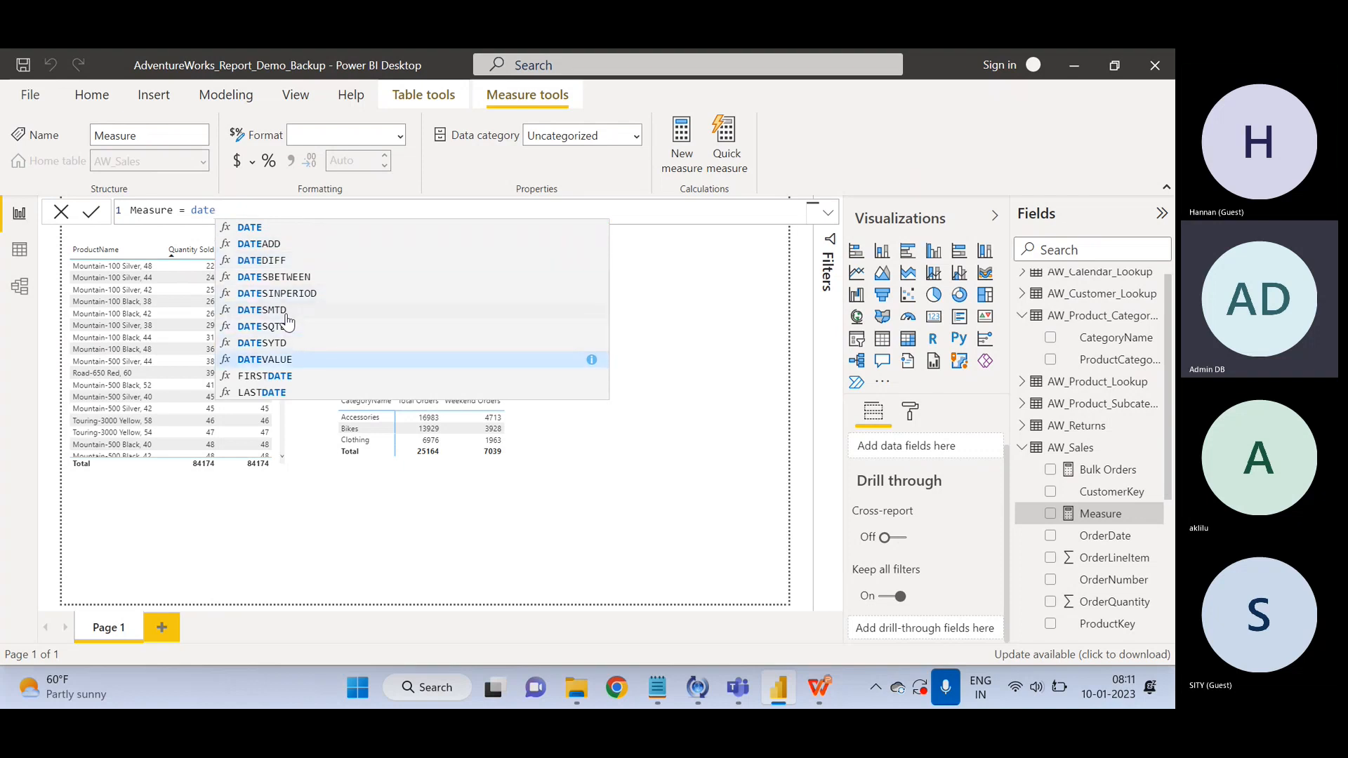
{"action": "key", "text": "Up"}
{"action": "key", "text": "Up"}
{"action": "key", "text": "Up"}
{"action": "key", "text": "Up"}
{"action": "key", "text": "Up"}
{"action": "key", "text": "Up"}
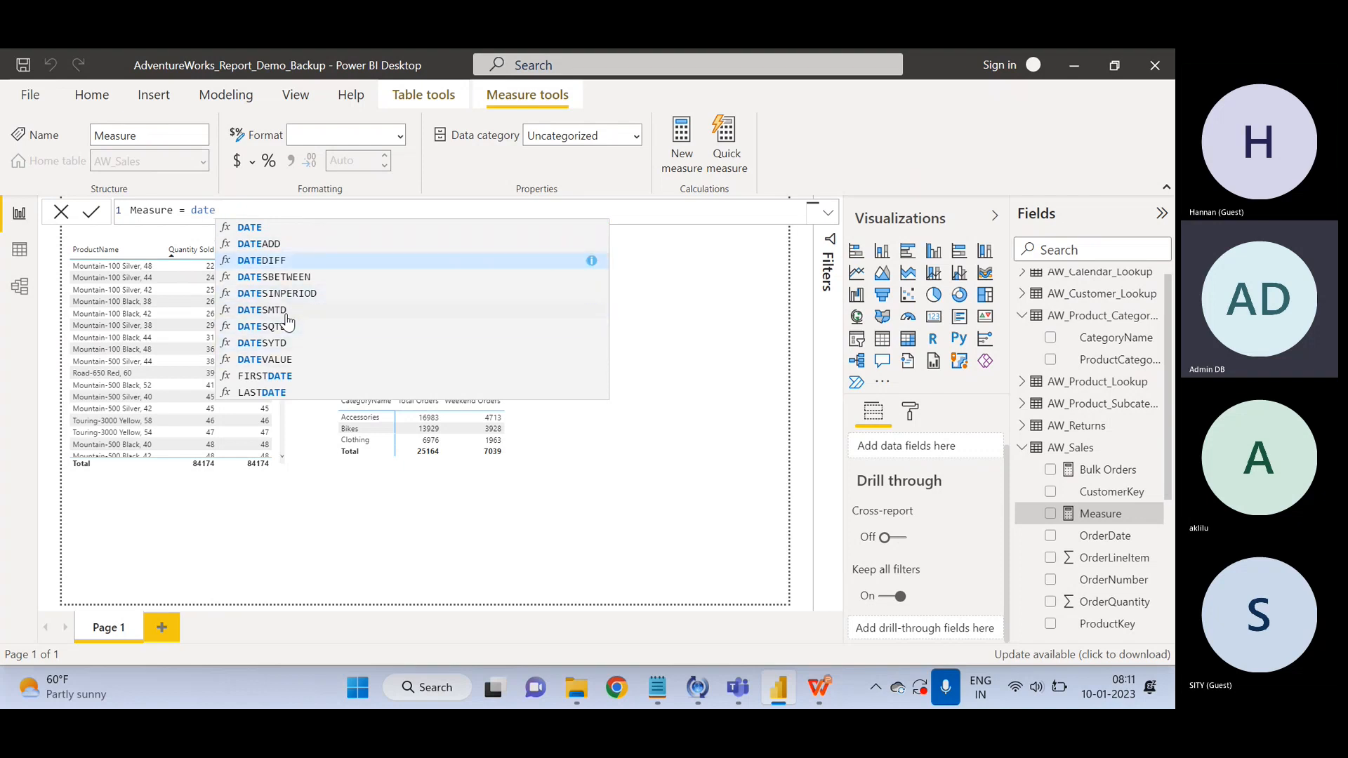
{"action": "key", "text": "Escape"}
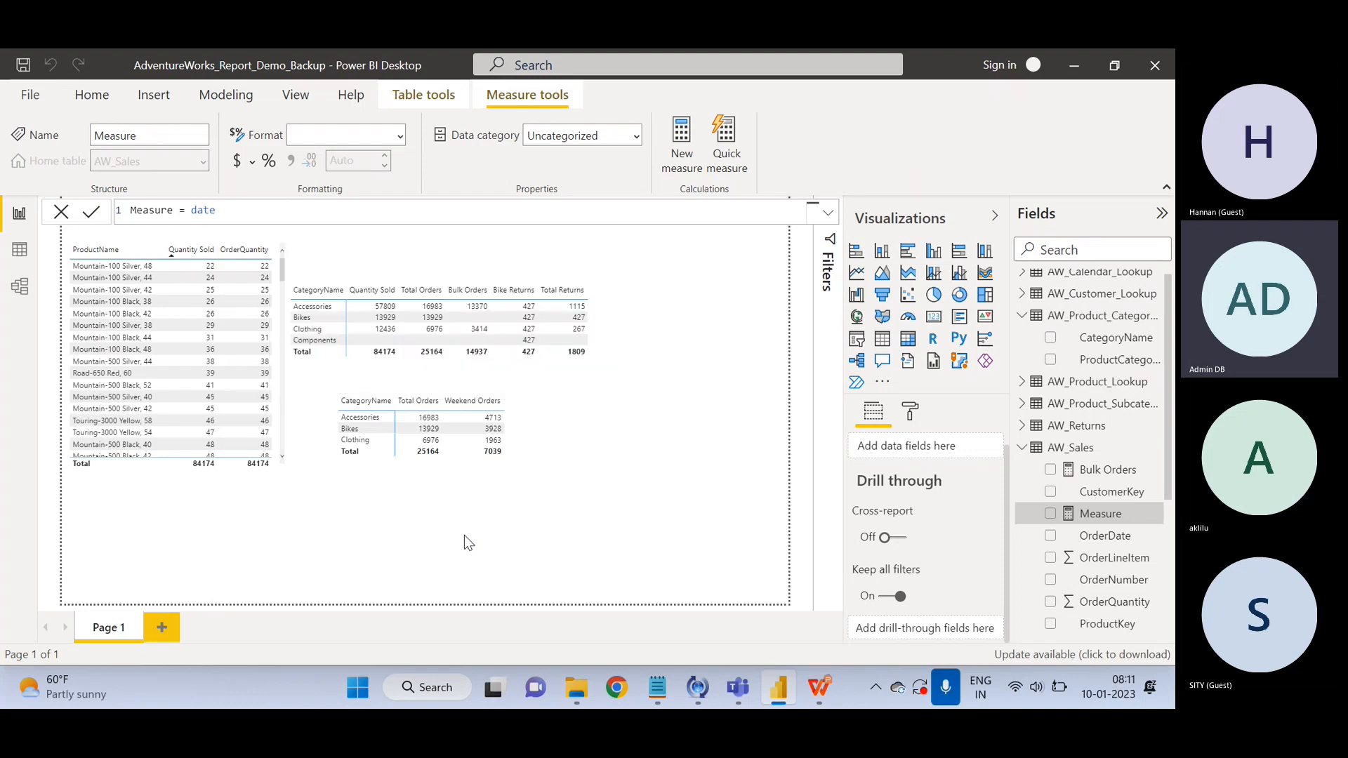
Clear "date" from the new measure's formula in AW_Sales, leave its expression empty and deselect the measure.
{"action": "left_click", "coordinate": [229, 213]}
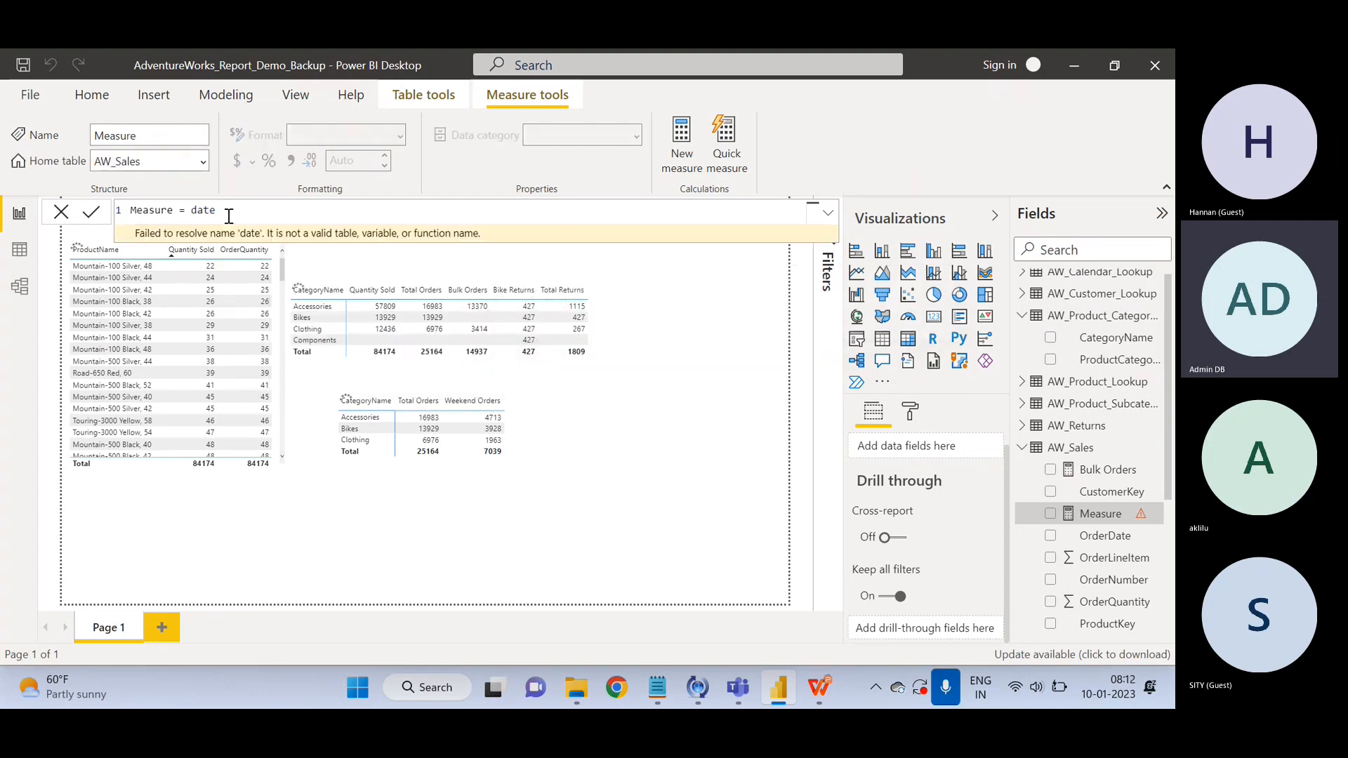
{"action": "key", "text": "BackSpace"}
{"action": "key", "text": "BackSpace"}
{"action": "key", "text": "BackSpace"}
{"action": "key", "text": "BackSpace"}
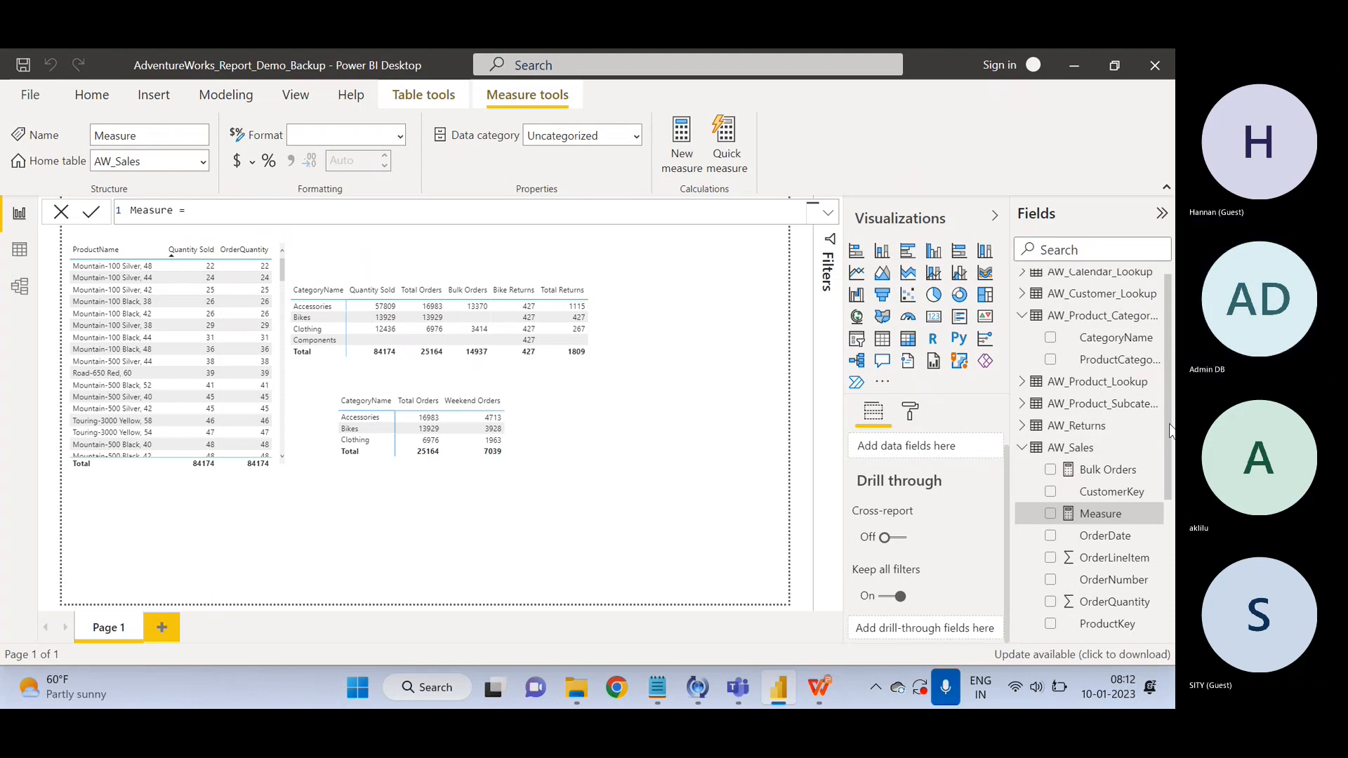
{"action": "left_click_drag", "start_coordinate": [1172, 431], "coordinate": [1172, 557]}
{"action": "scroll", "coordinate": [1145, 555], "scroll_direction": "up", "scroll_amount": 3}
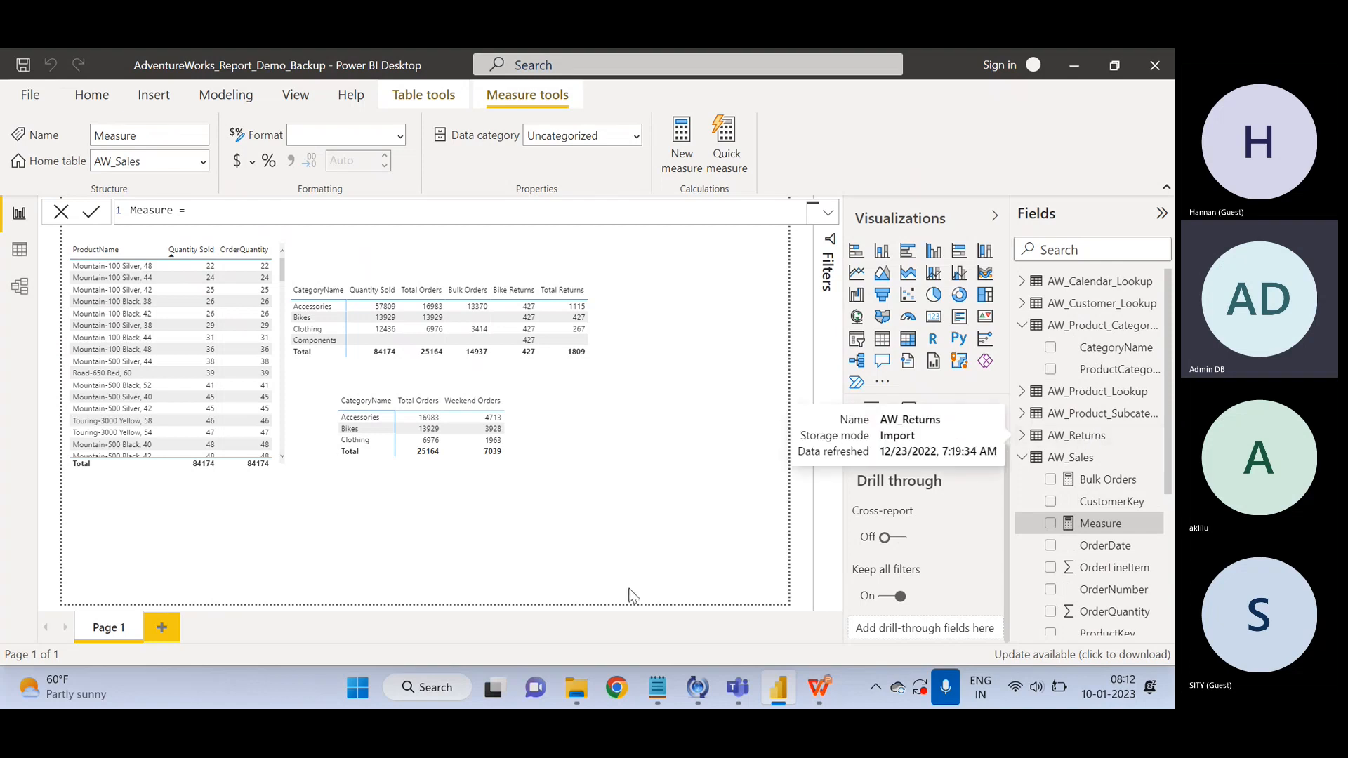
{"action": "left_click", "coordinate": [594, 447]}
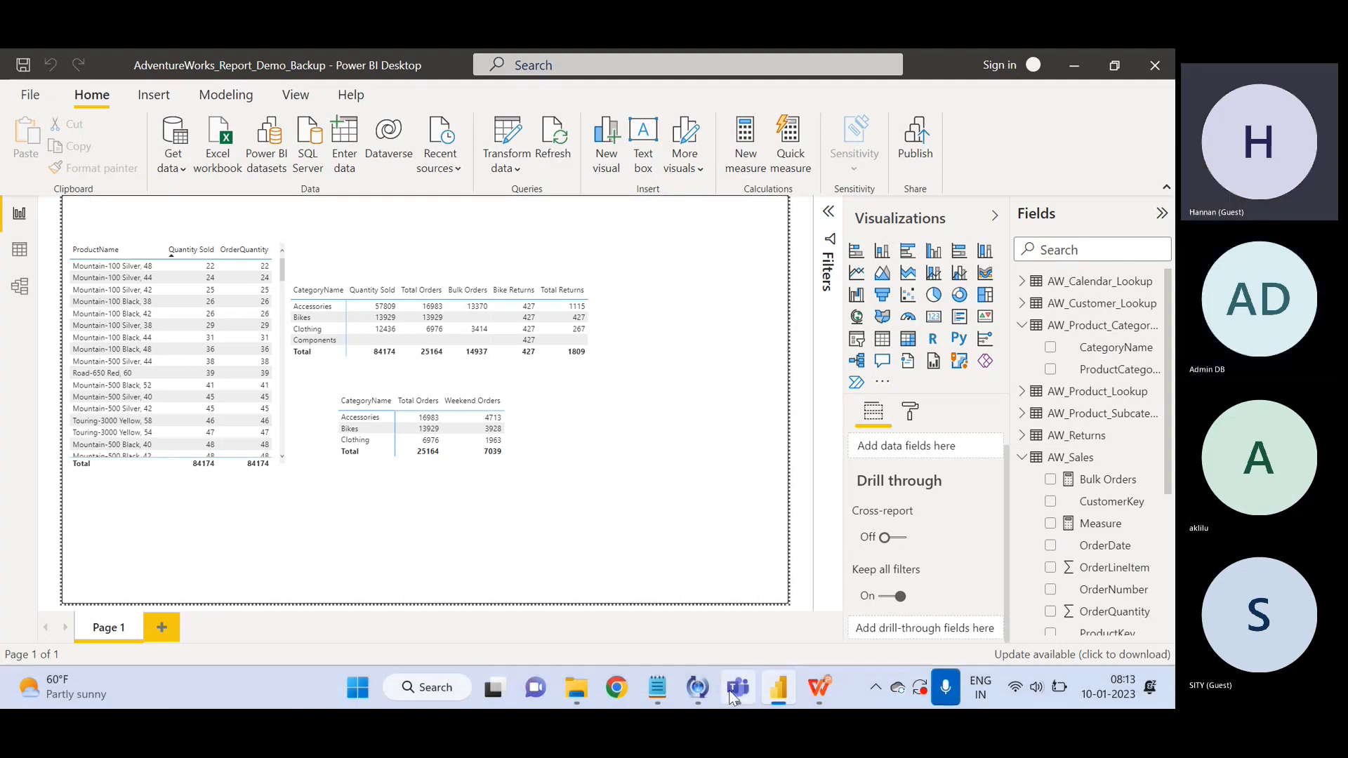
{"action": "mouse_move", "coordinate": [733, 696]}
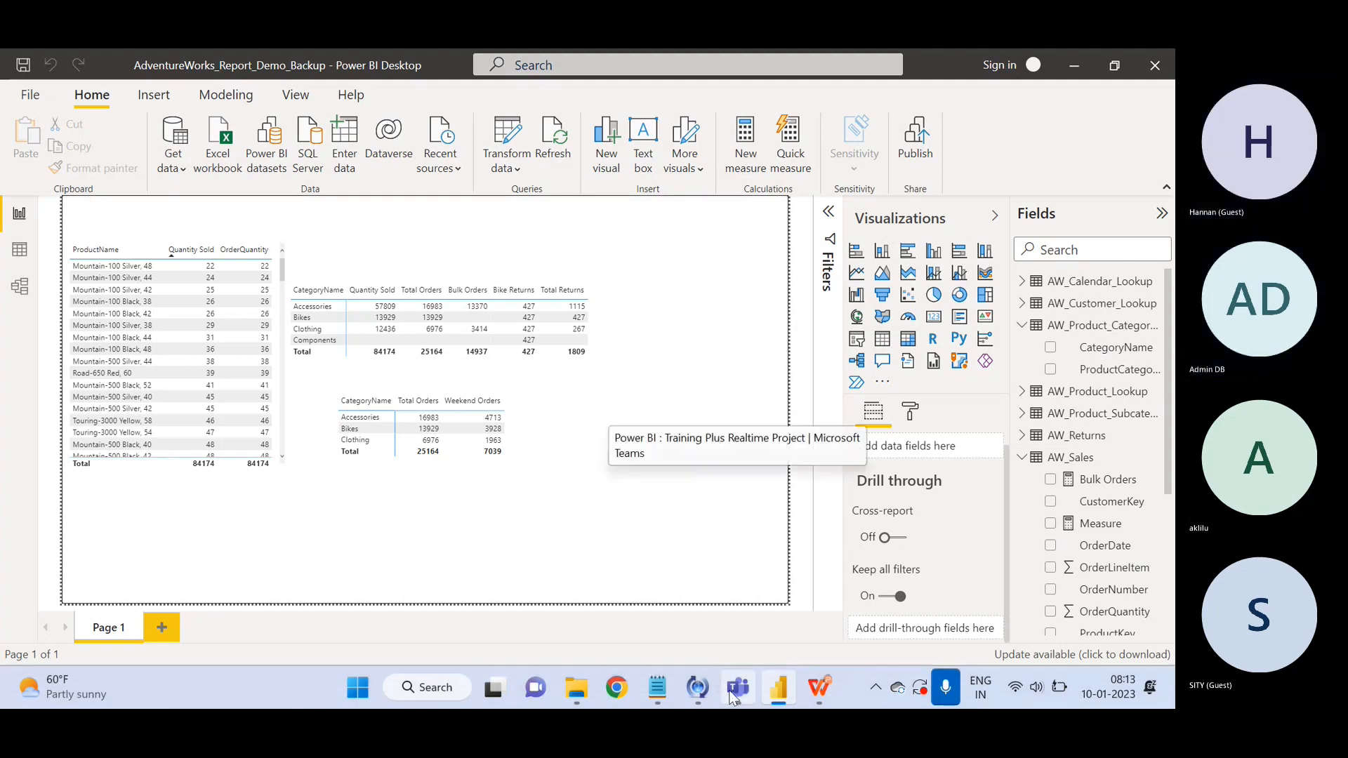
{"action": "left_click", "coordinate": [733, 696]}
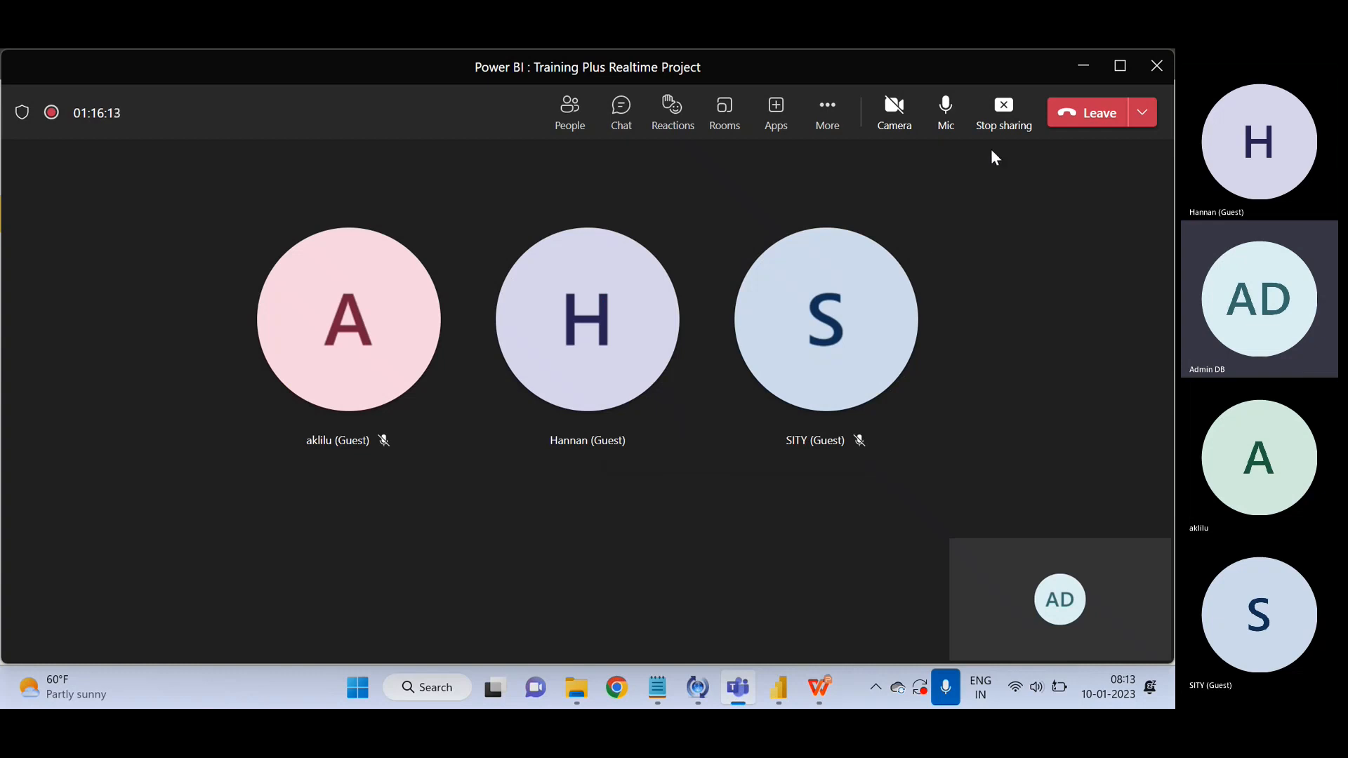
{"action": "left_click", "coordinate": [1085, 70]}
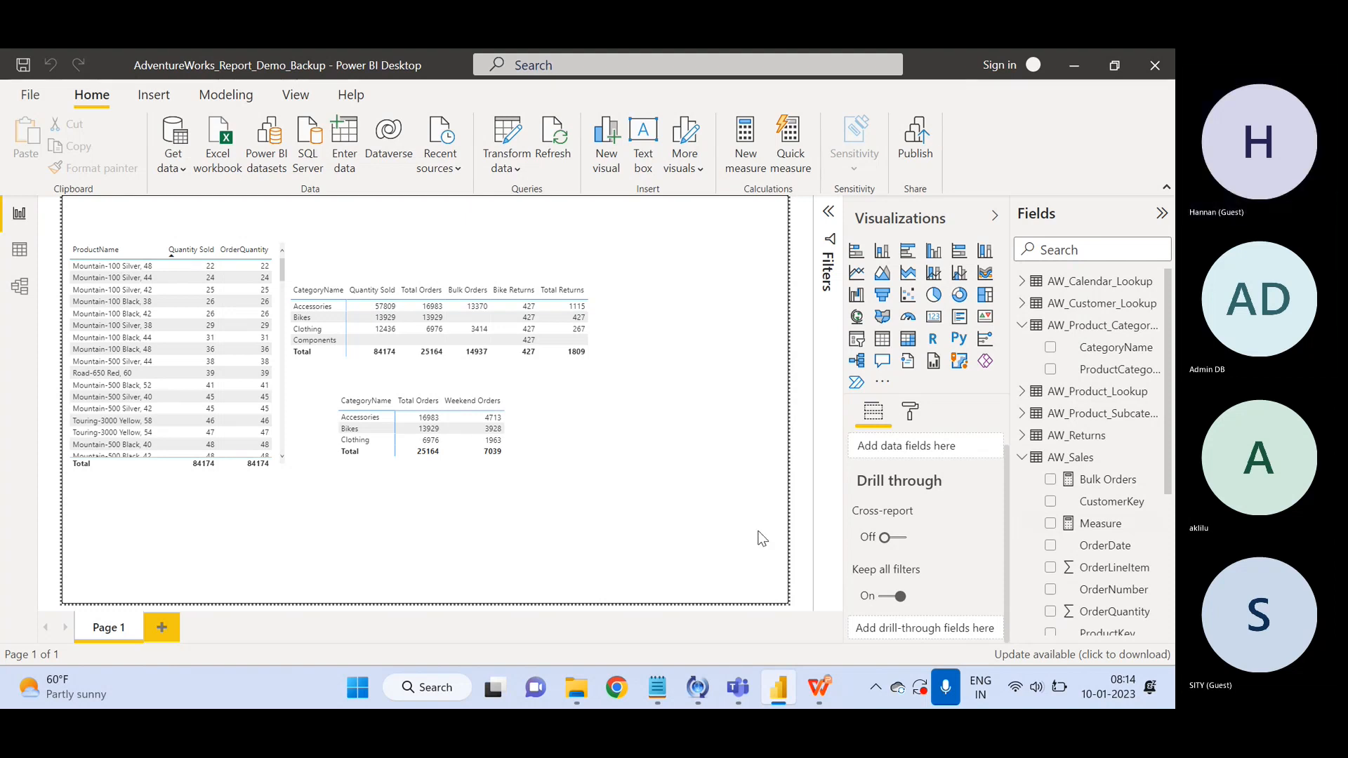
Switch to the Microsoft Teams meeting window and stop sharing the screen.
{"action": "mouse_move", "coordinate": [753, 699]}
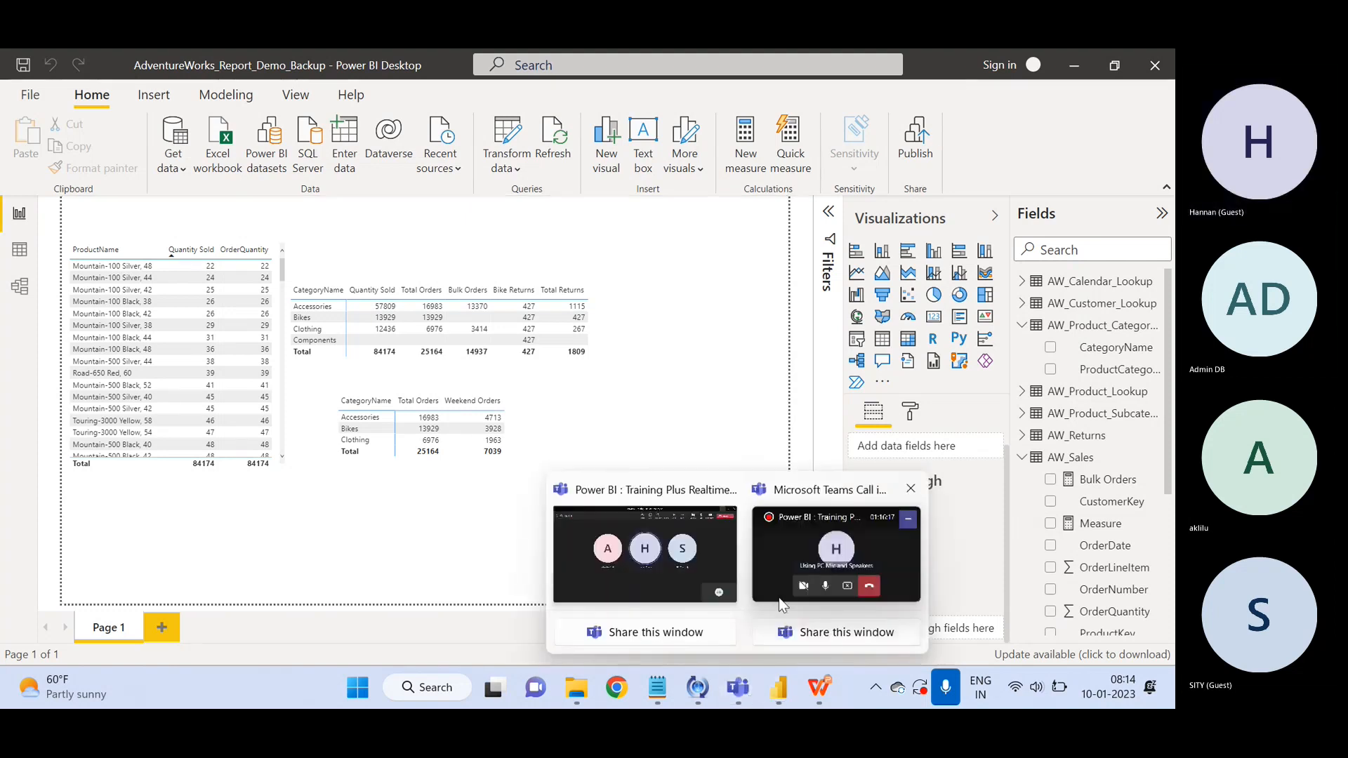
{"action": "left_click", "coordinate": [652, 560]}
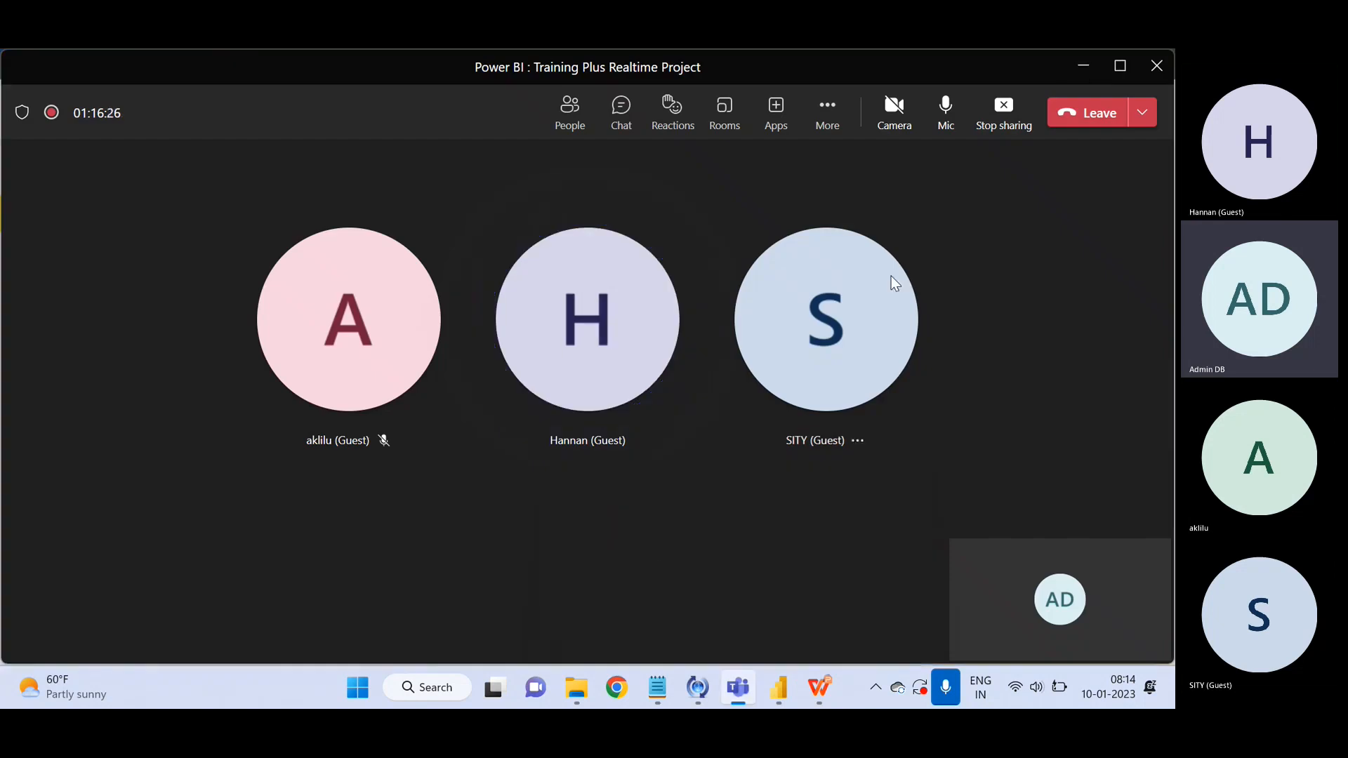
{"action": "left_click", "coordinate": [1005, 116]}
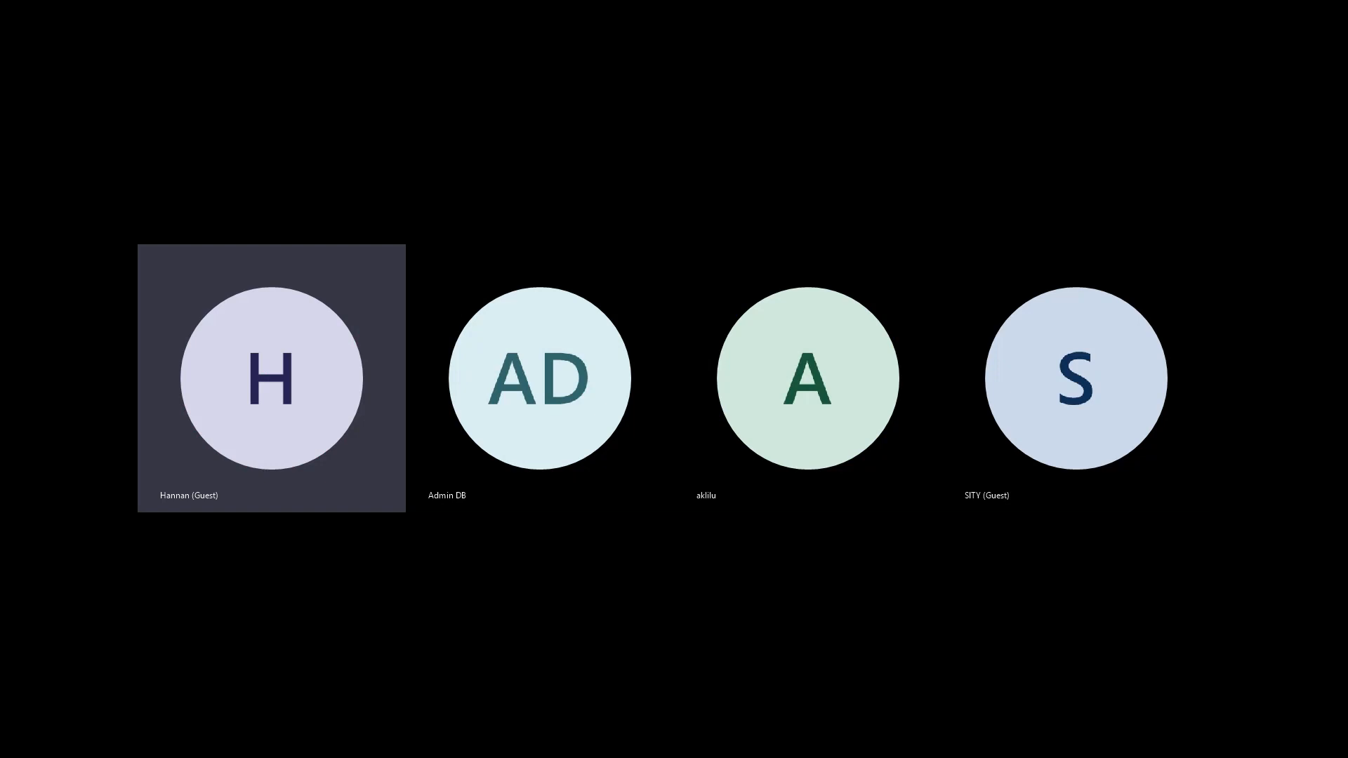